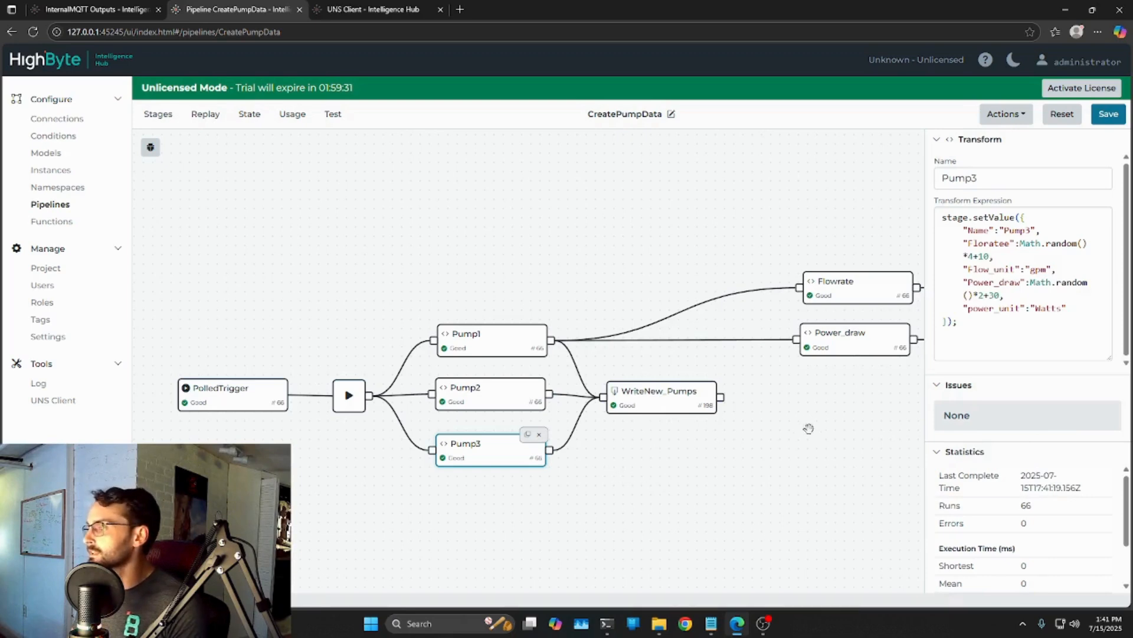
Start a new model named Pump and proceed to defining its attributes
left_click_drag(809, 429, 774, 385)
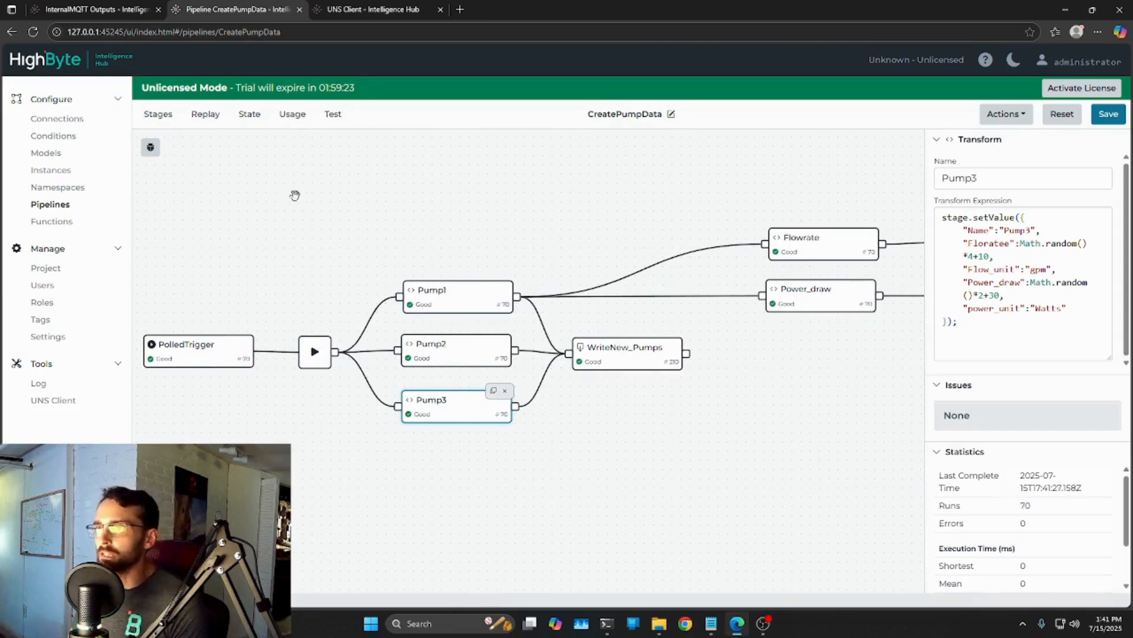
left_click(49, 159)
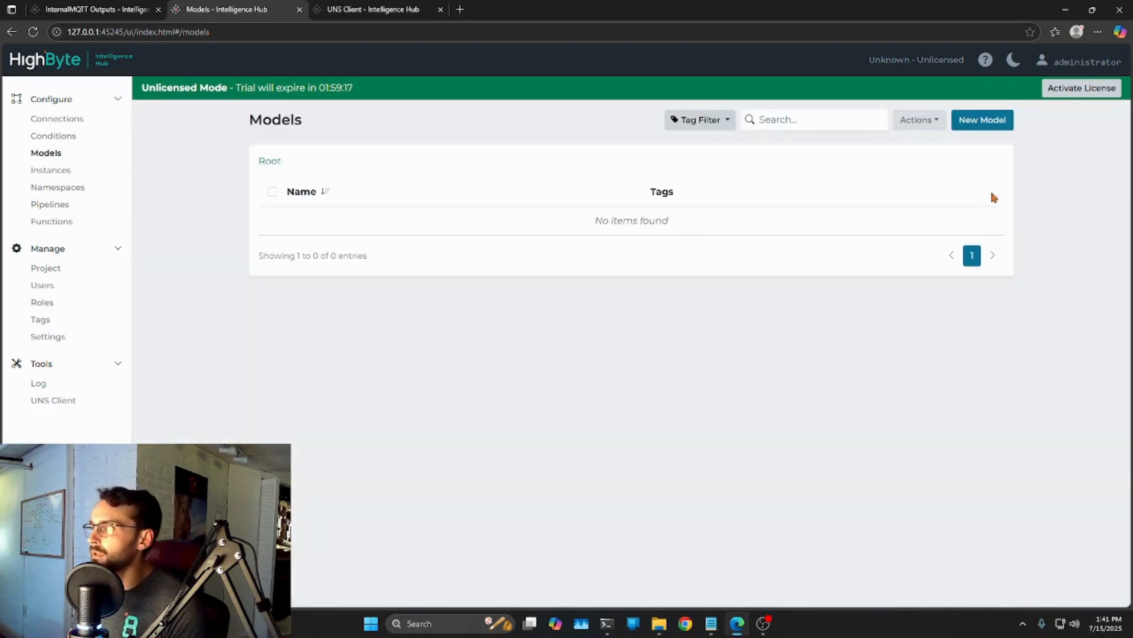
left_click(983, 120)
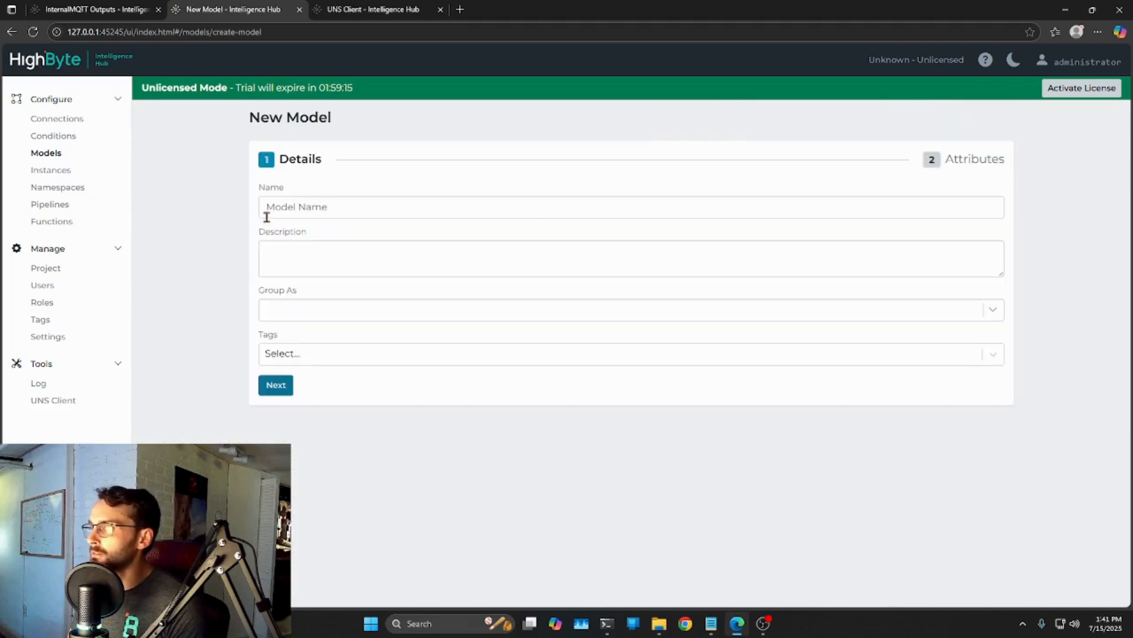
left_click(346, 207)
type("Pump")
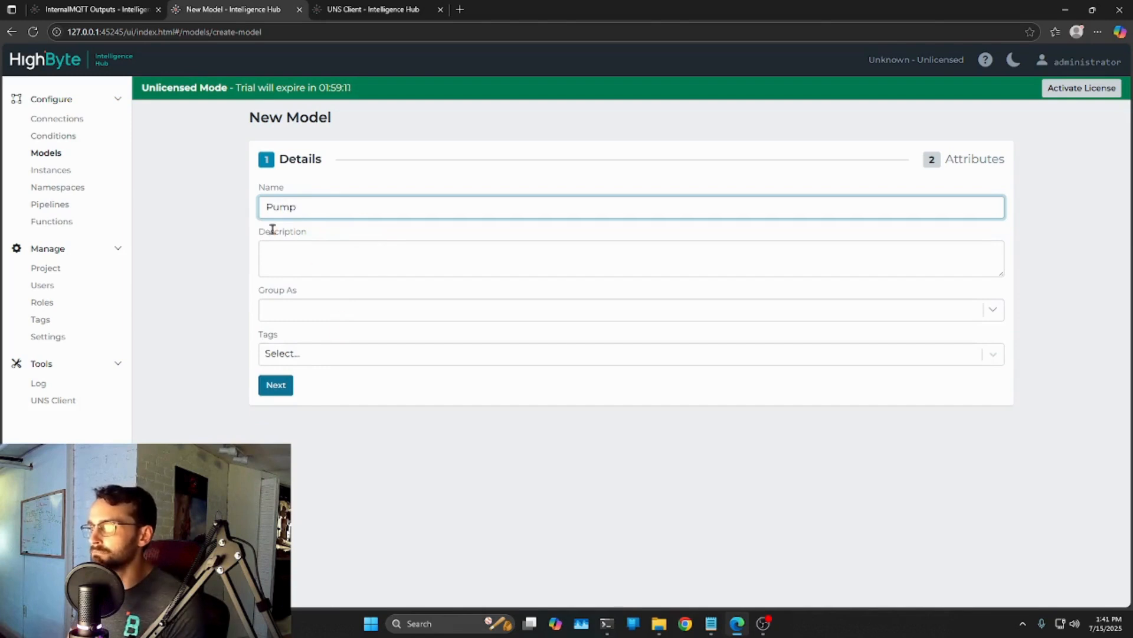
left_click(275, 387)
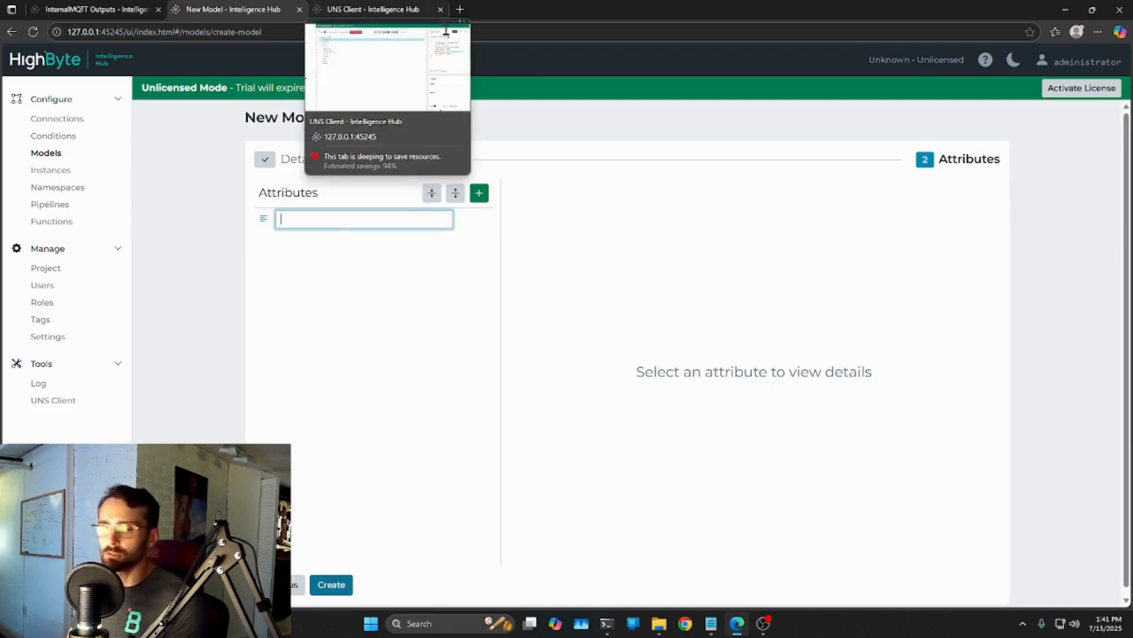
Sign back in to the UNS Client session, connect to InternalMQTT and inspect the Pumps/Pump1 topic payload
left_click(377, 10)
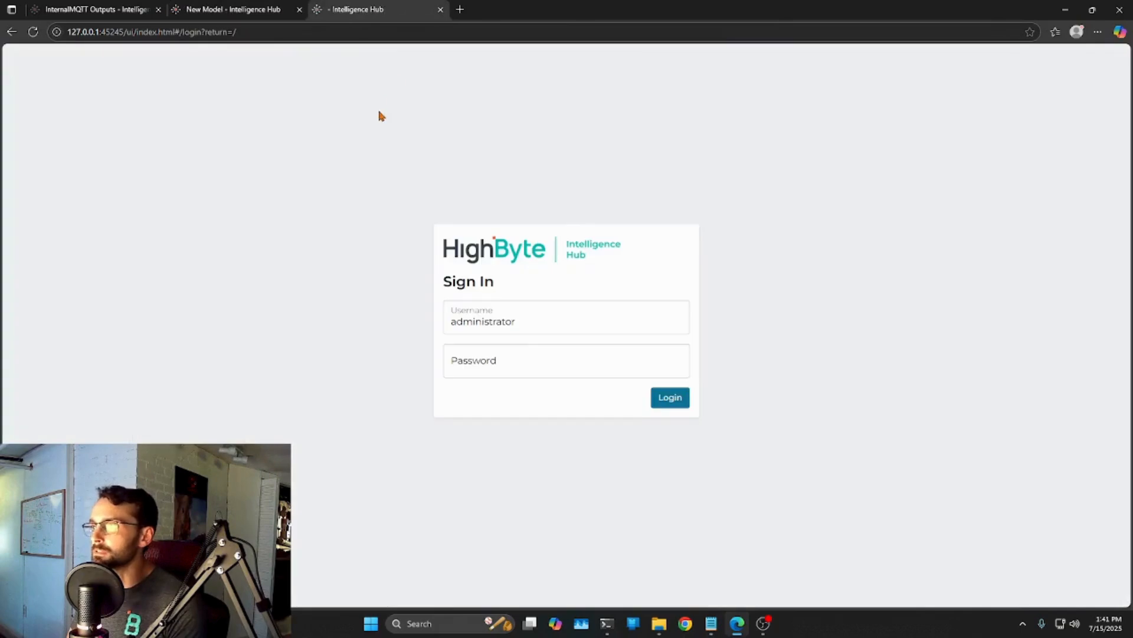
left_click(669, 401)
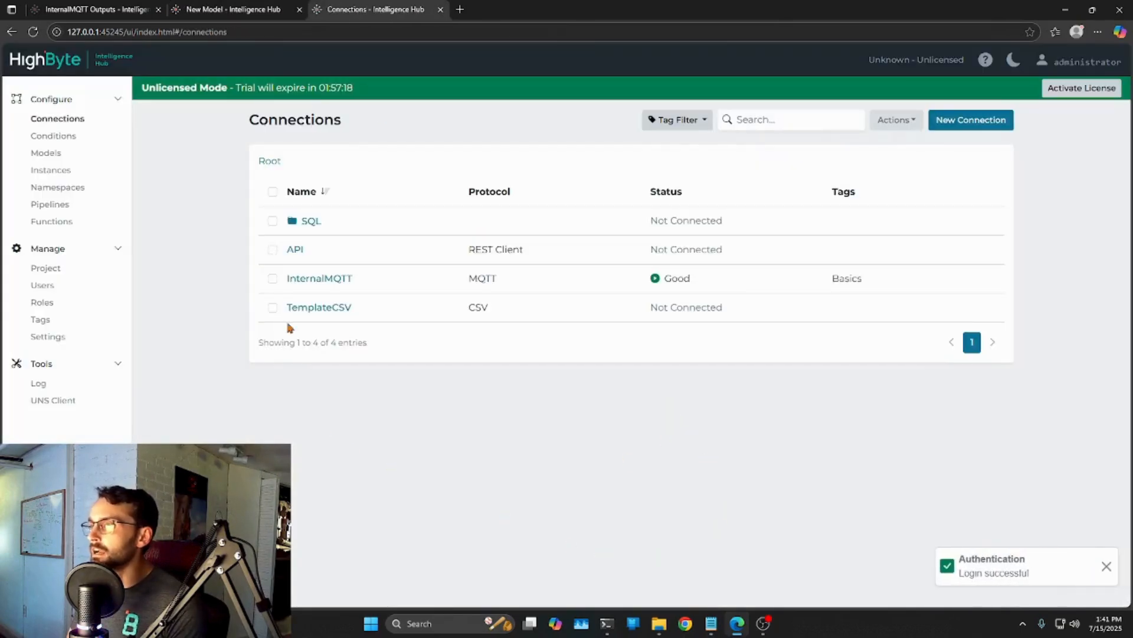
left_click(44, 399)
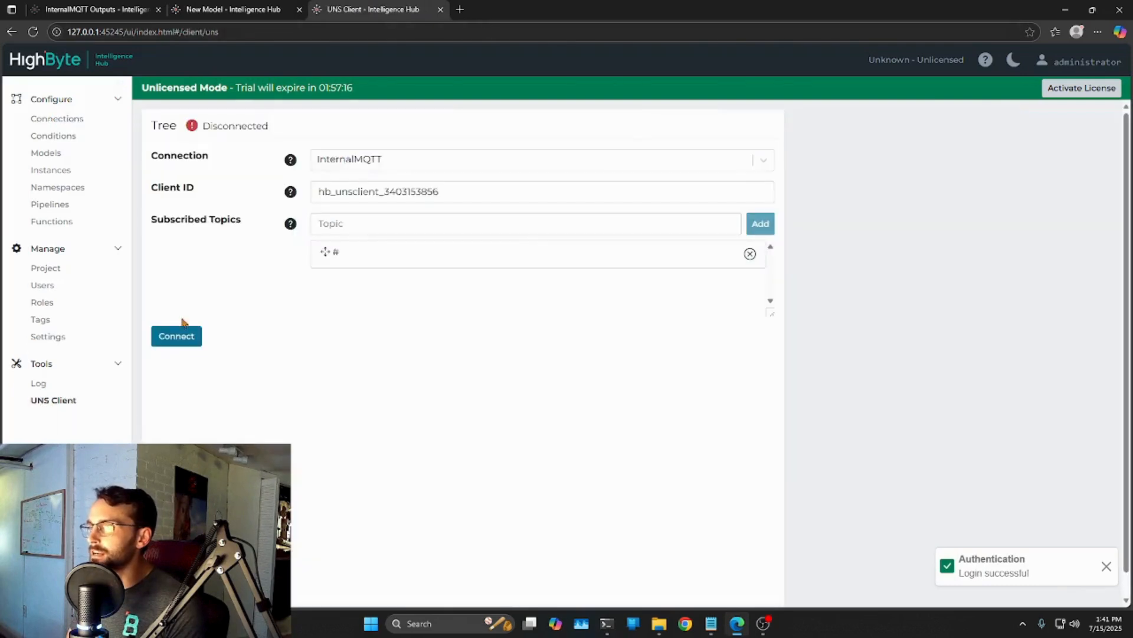
left_click(180, 335)
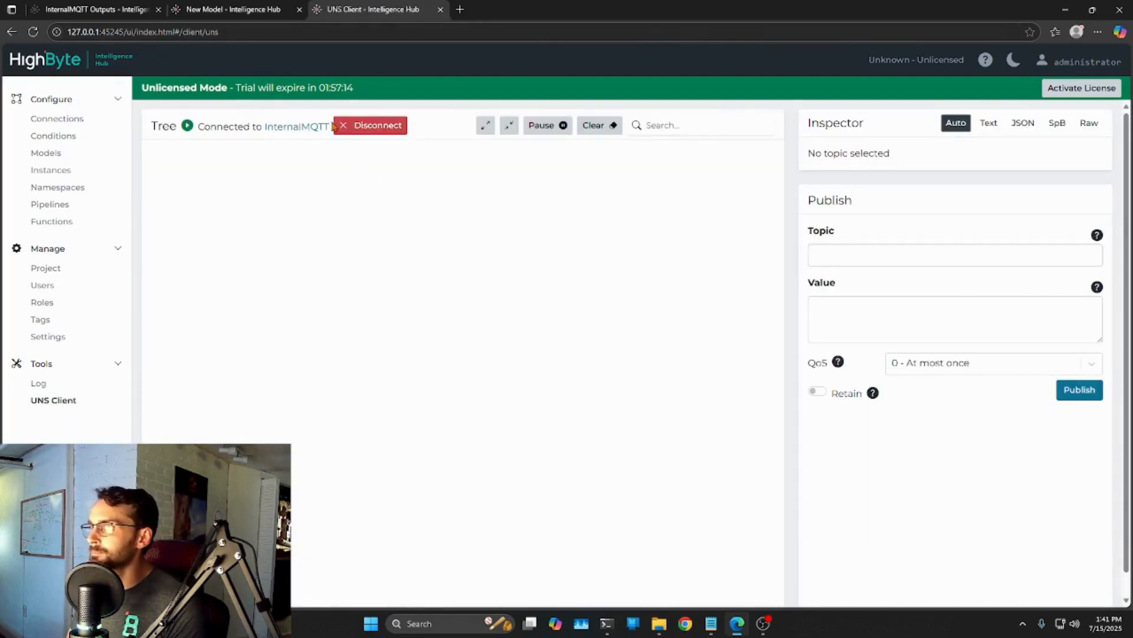
left_click(195, 172)
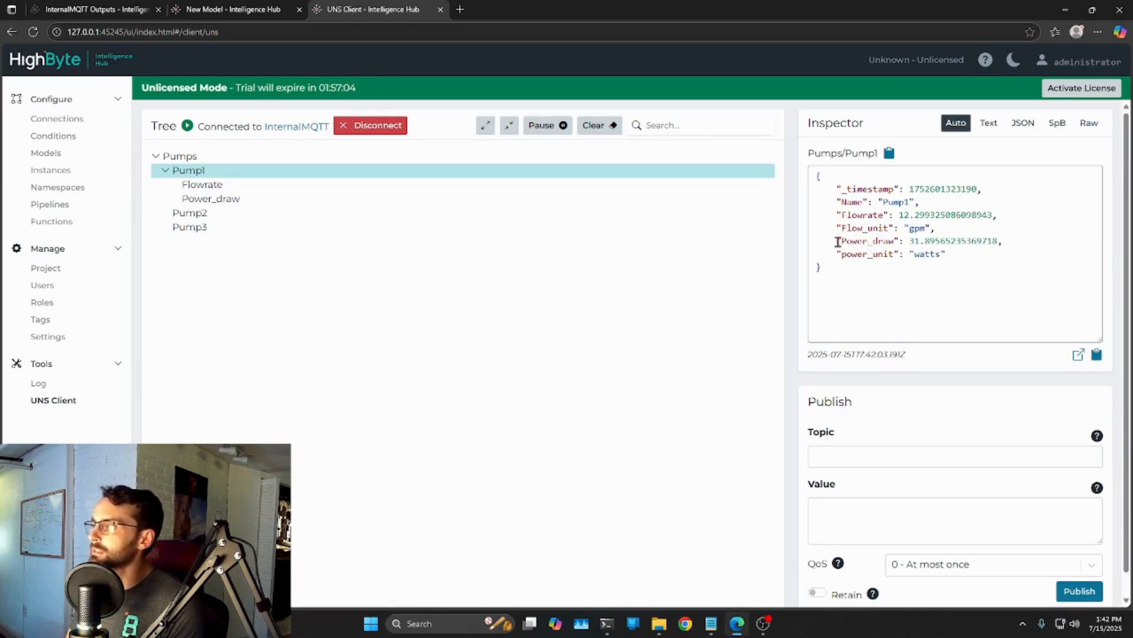
Return to the new Pump model and add an attribute called Name
left_click(233, 9)
left_click(383, 218)
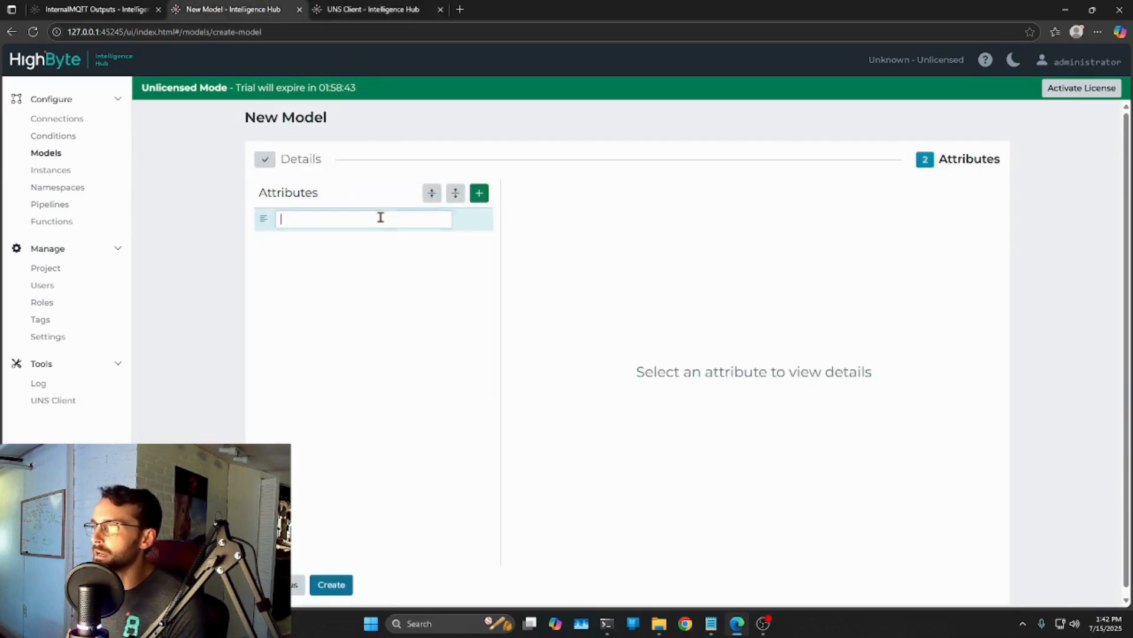
type("Name")
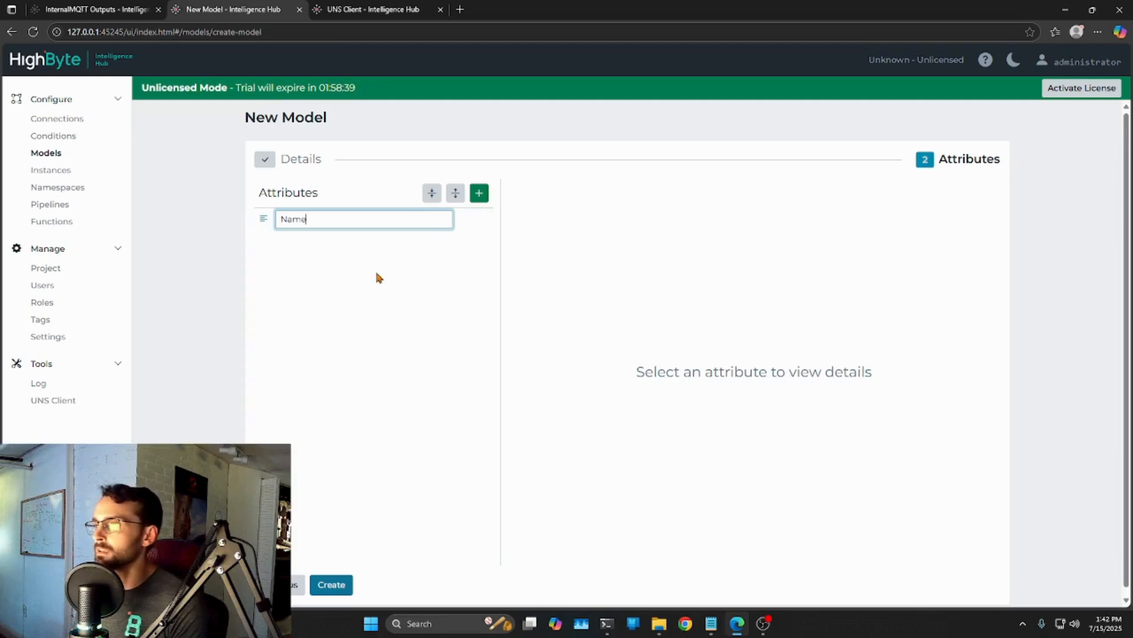
key("Return")
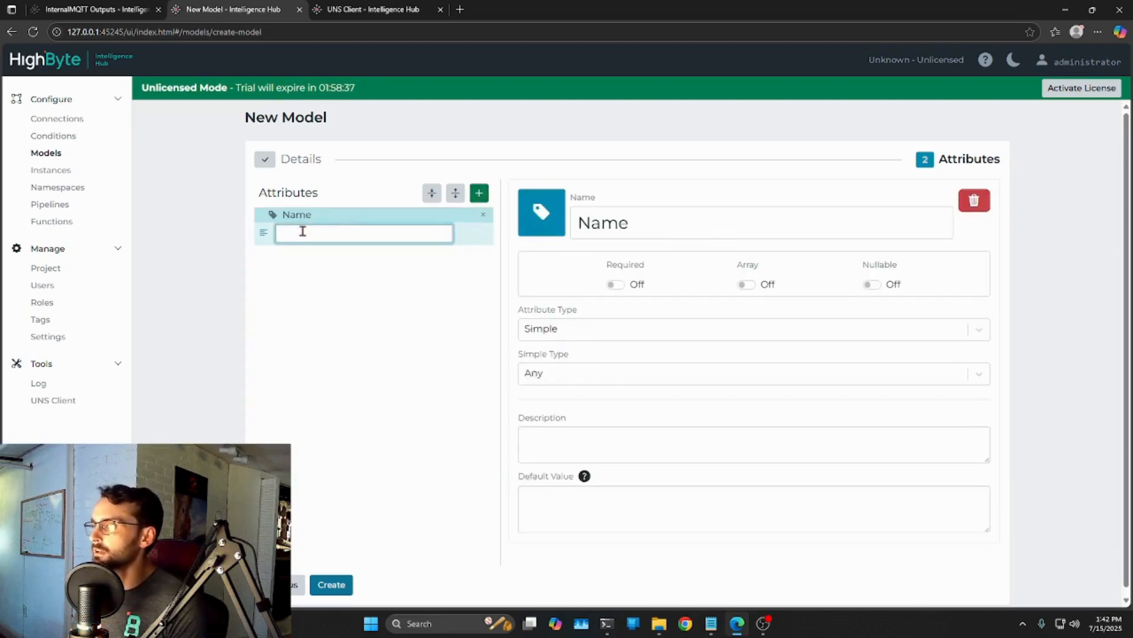
Recheck the Pump1 payload fields, add a Flow attribute, and create the Pump model
left_click(379, 11)
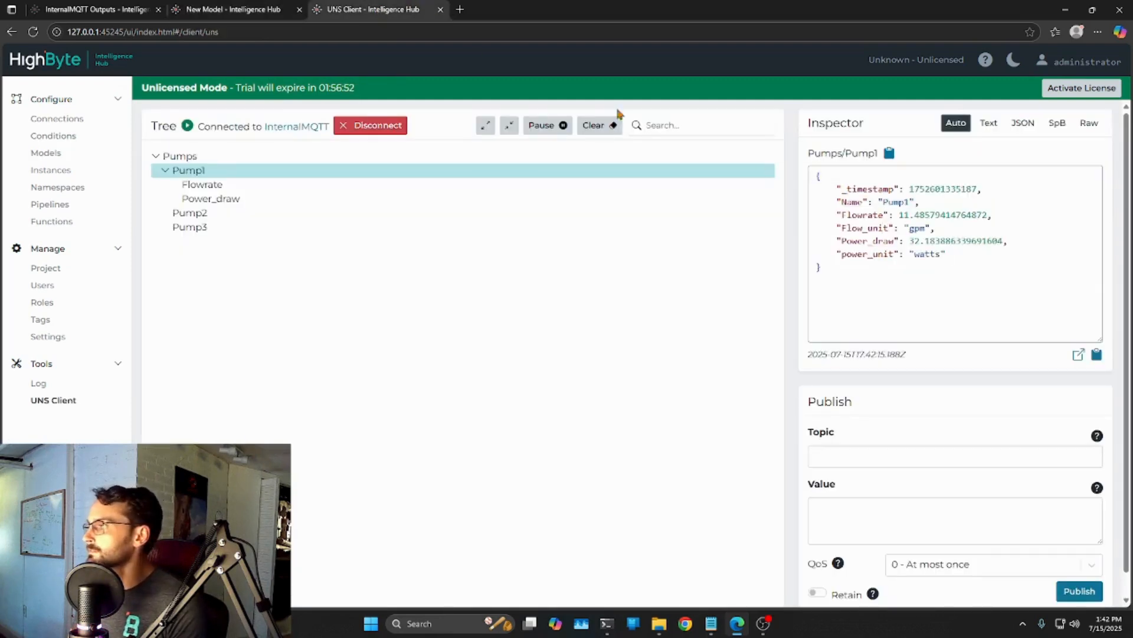
left_click(260, 9)
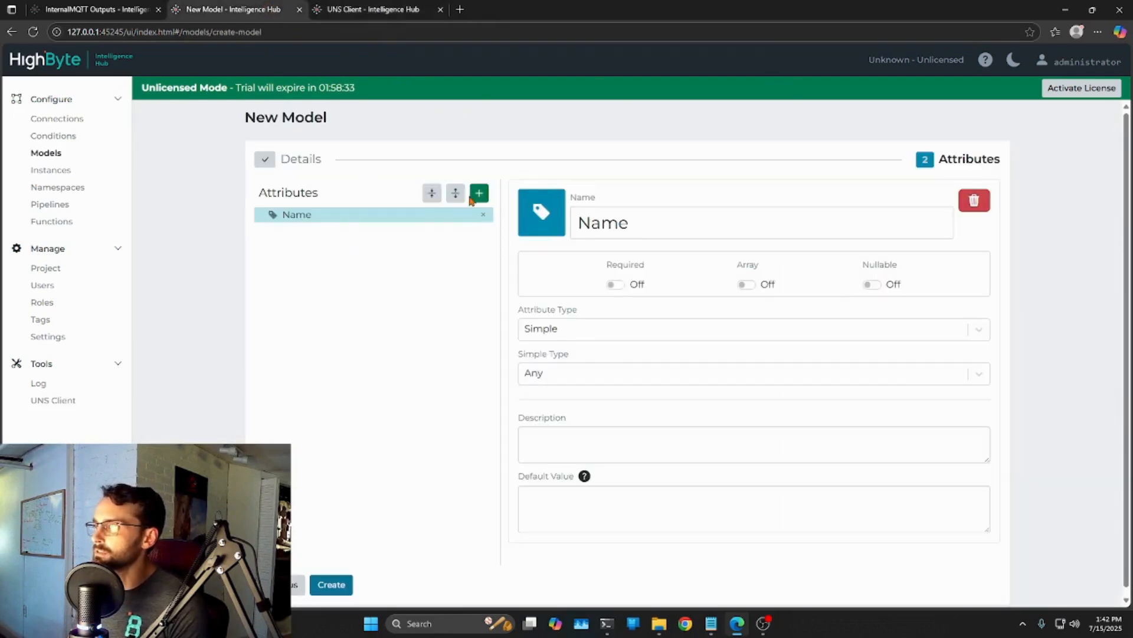
left_click(477, 196)
type("f")
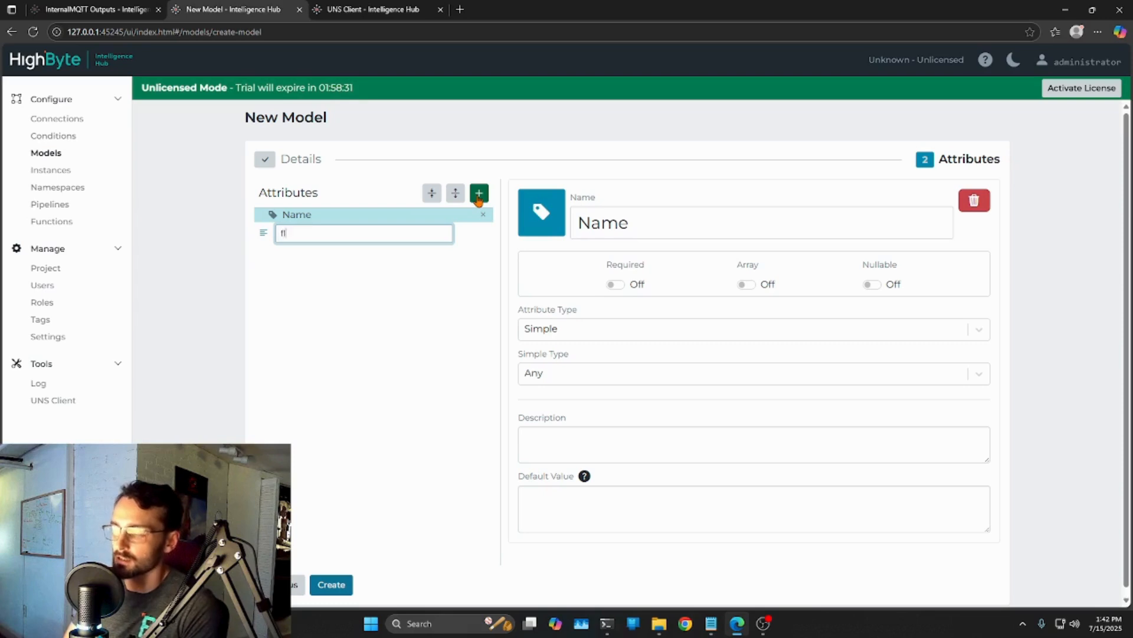
key("BackSpace")
key("BackSpace")
key("BackSpace")
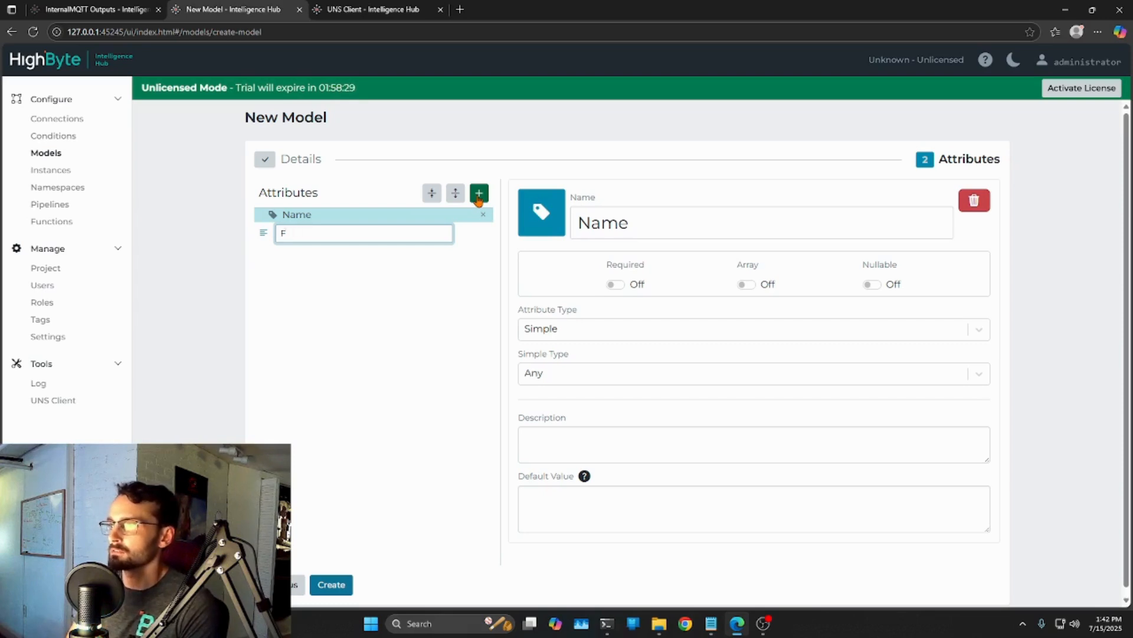
type("low")
left_click(334, 583)
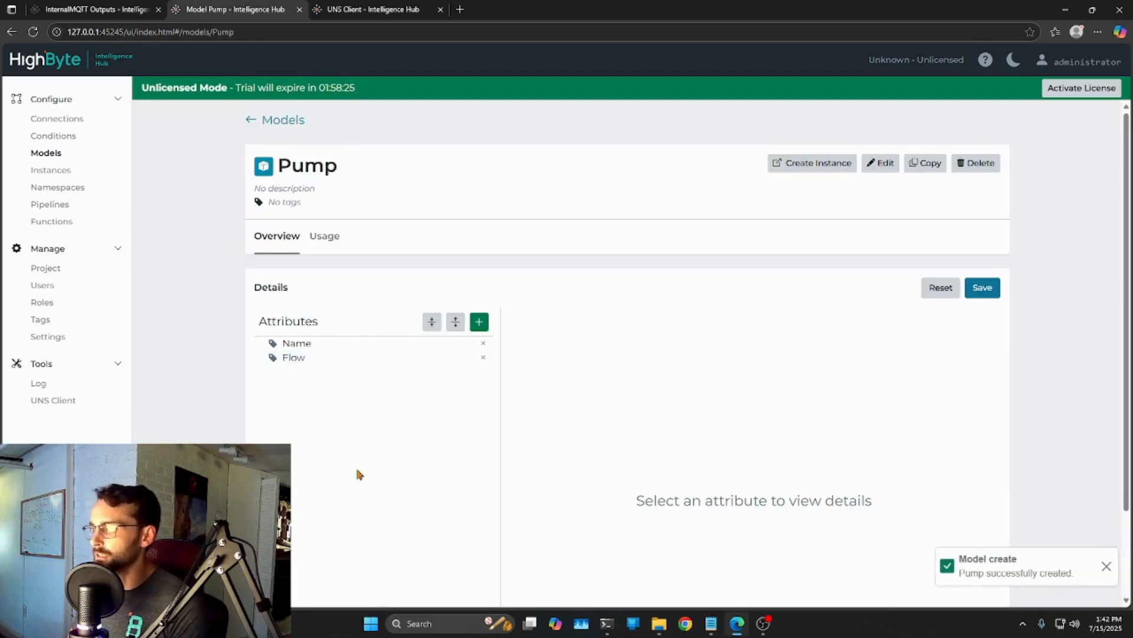
Add the attributes Flow_Unit, Power and PowerUnit to the Pump model
scroll(356, 470, "down", 2)
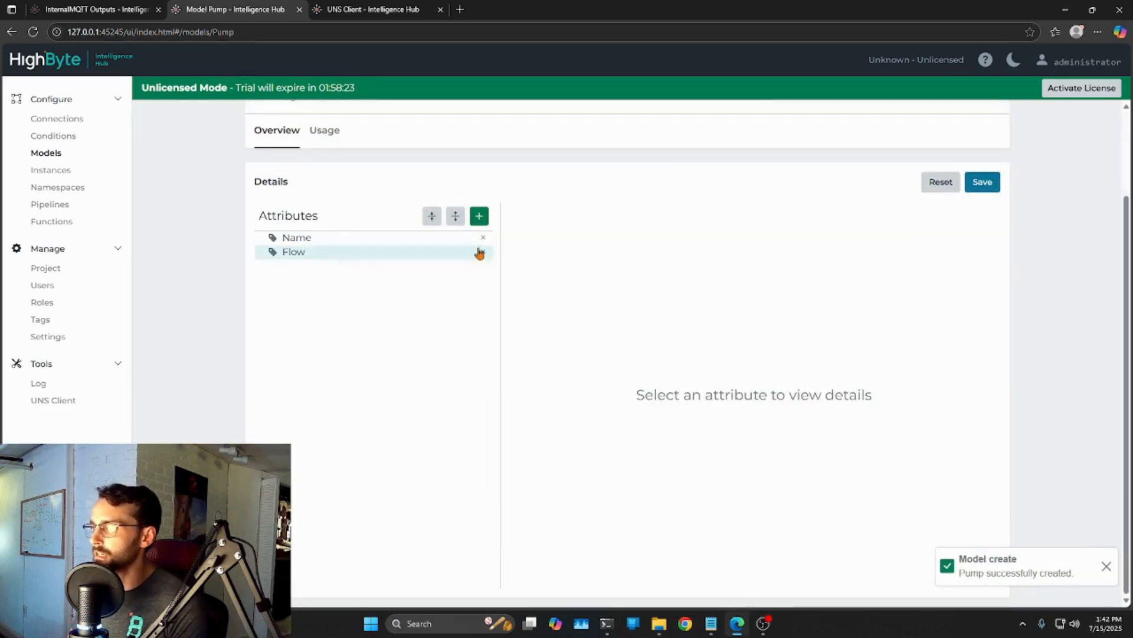
left_click(479, 217)
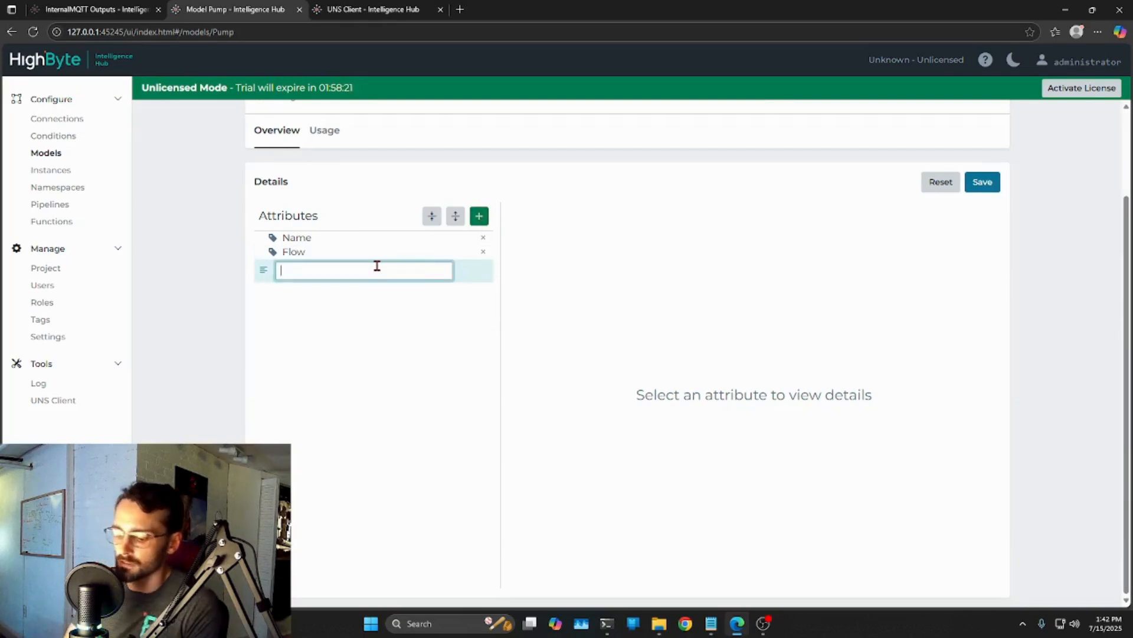
type("Flow_Unit")
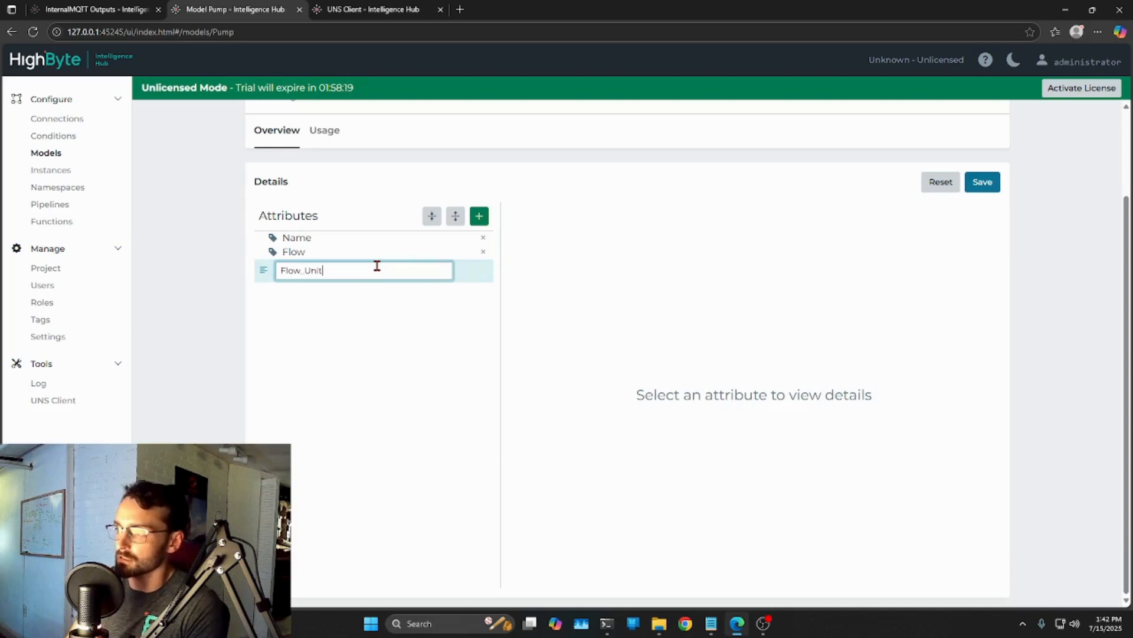
left_click(481, 217)
type("P")
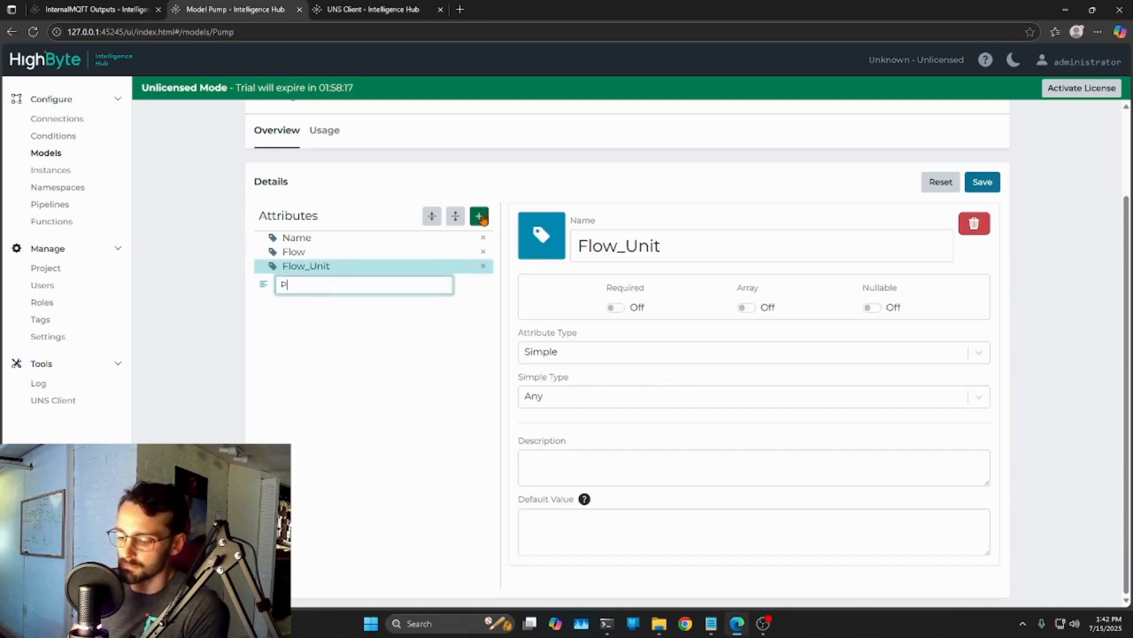
type("ower")
left_click(482, 218)
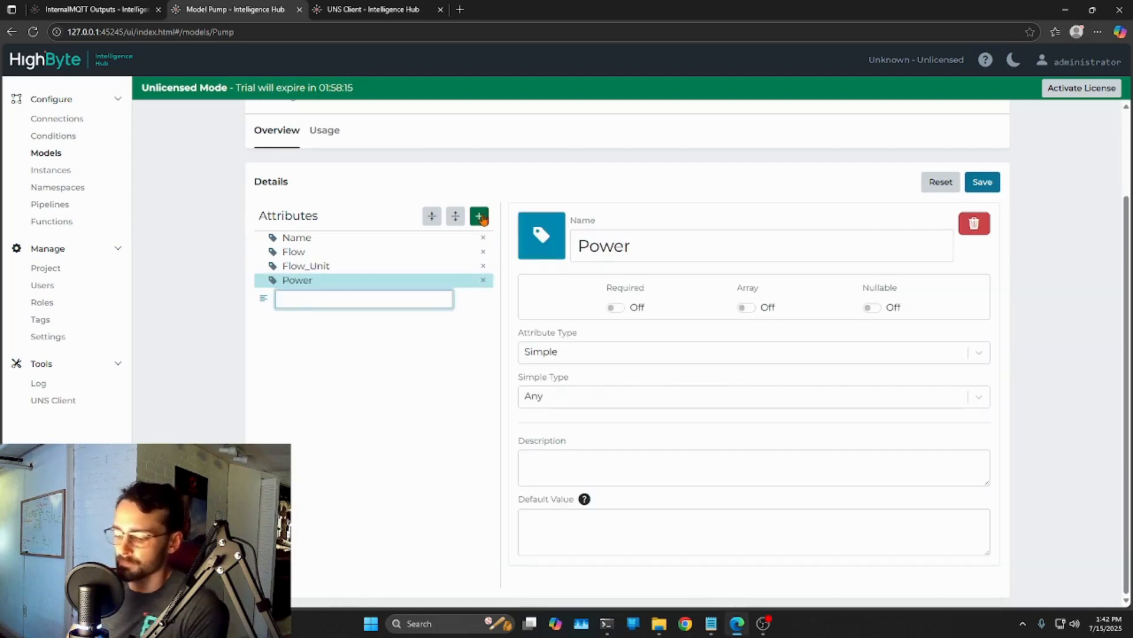
type("PowerUnit")
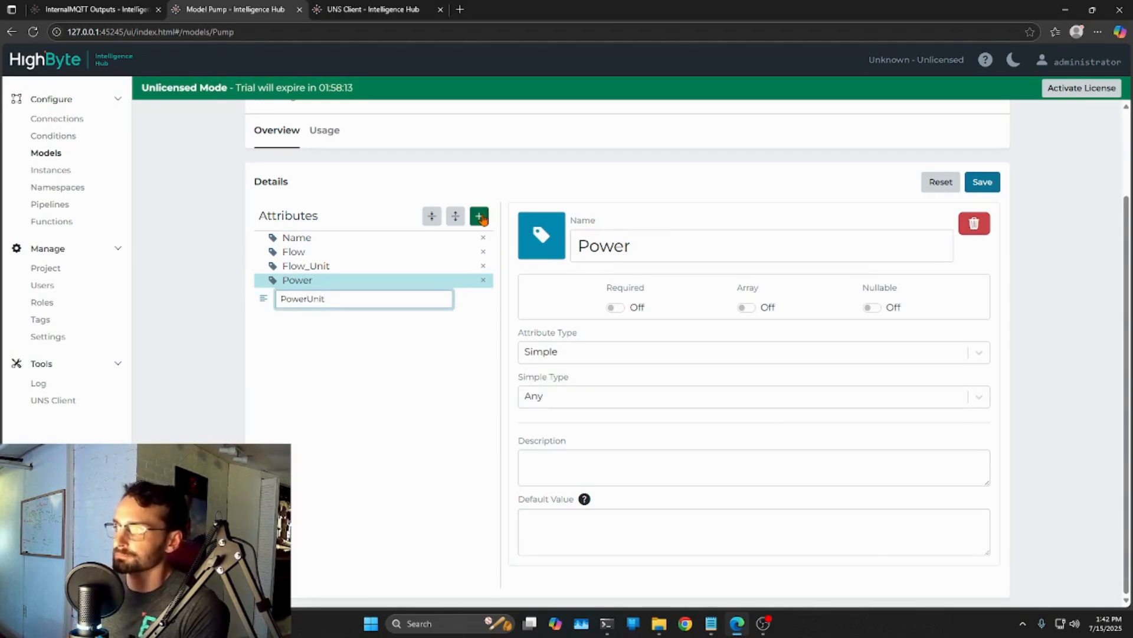
key("Return")
left_click(384, 512)
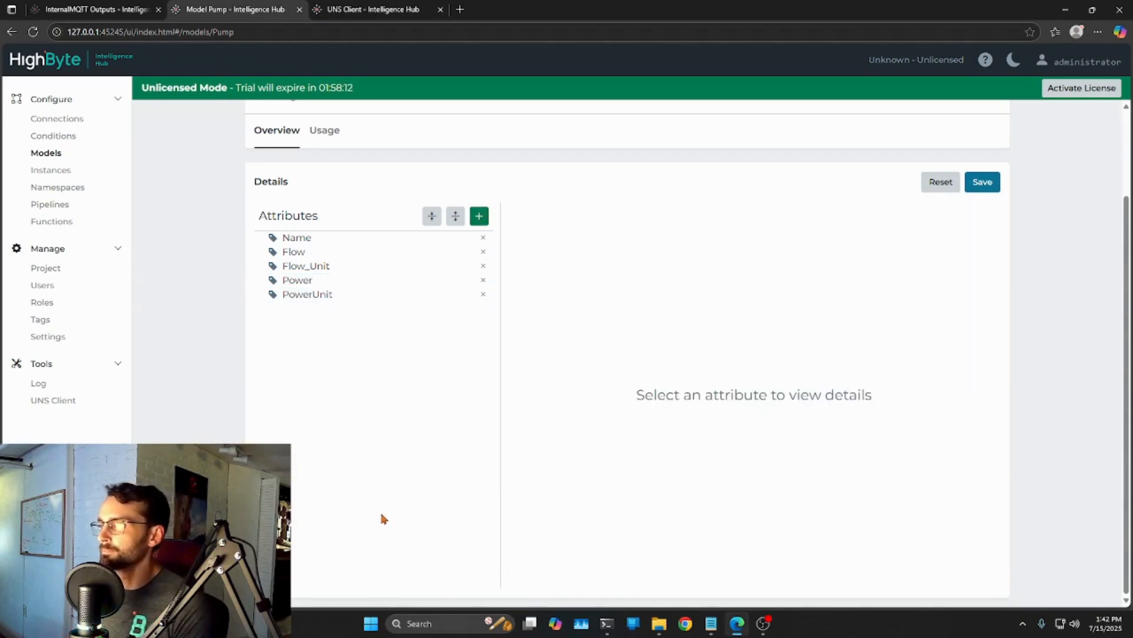
Make the Name attribute required and set its attribute type to Object
left_click(304, 240)
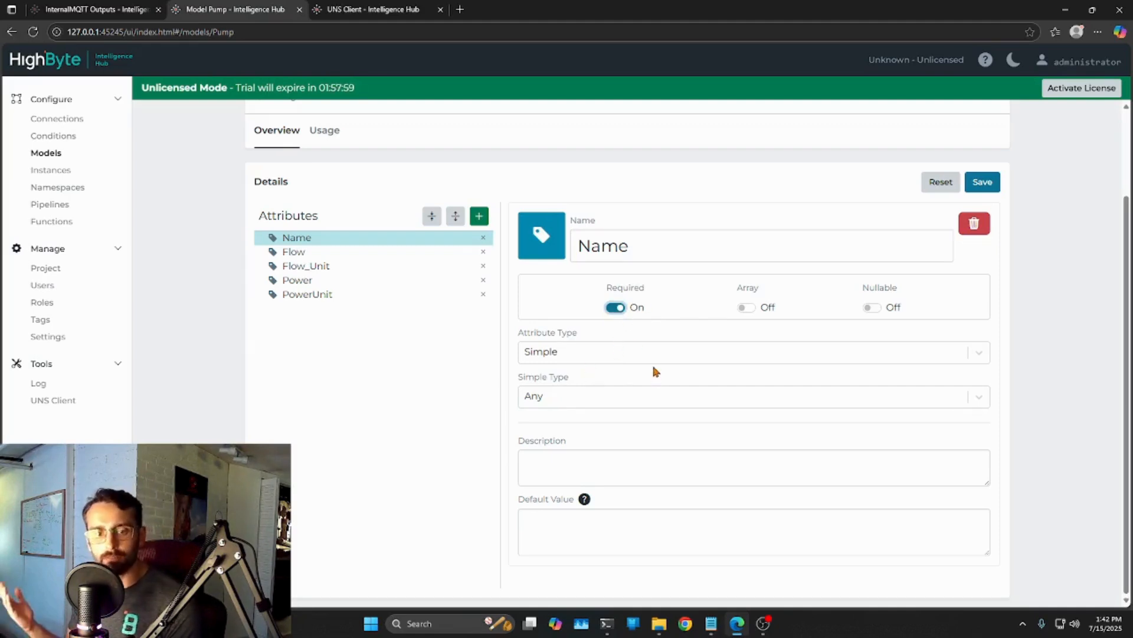
left_click(552, 354)
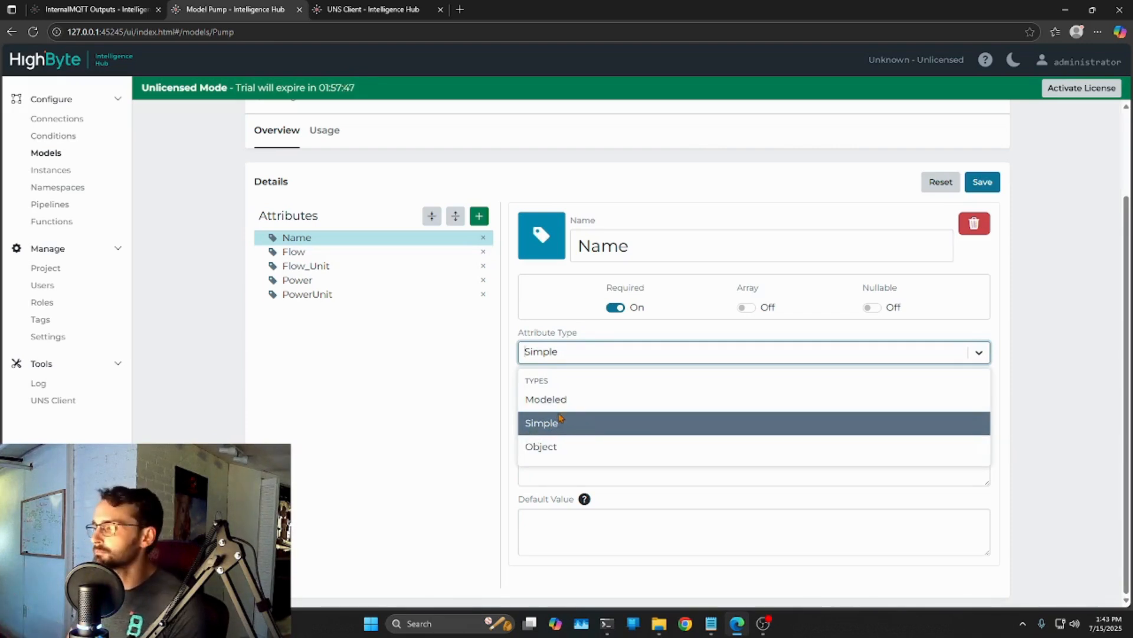
left_click(557, 448)
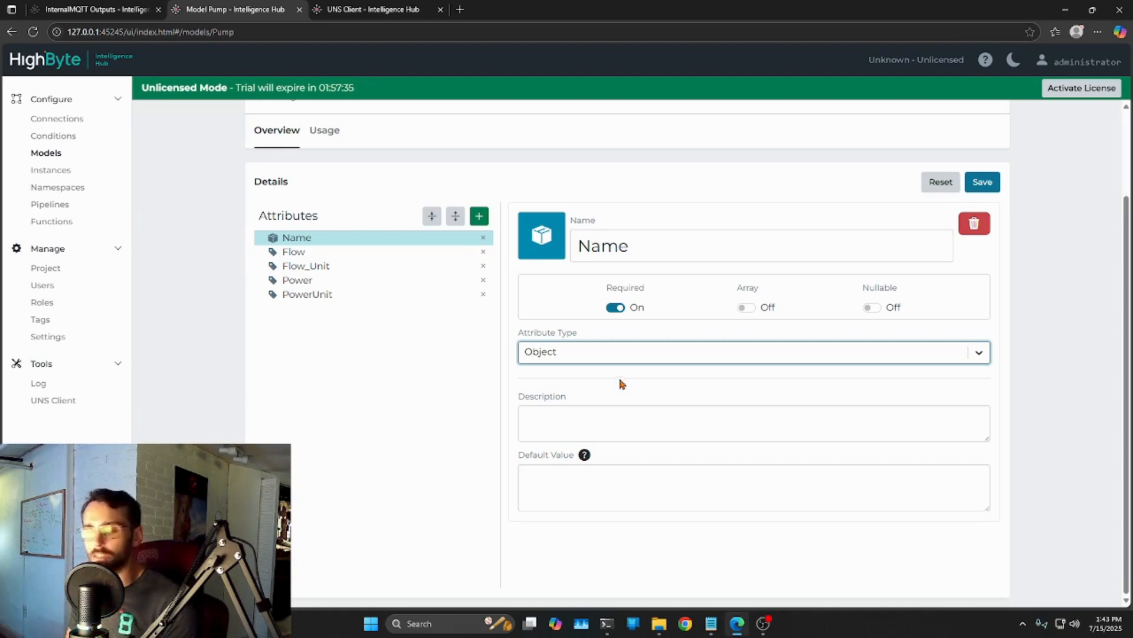
Change the Name attribute's type to Modeled and check which models can be assigned to it
left_click(592, 349)
left_click(569, 392)
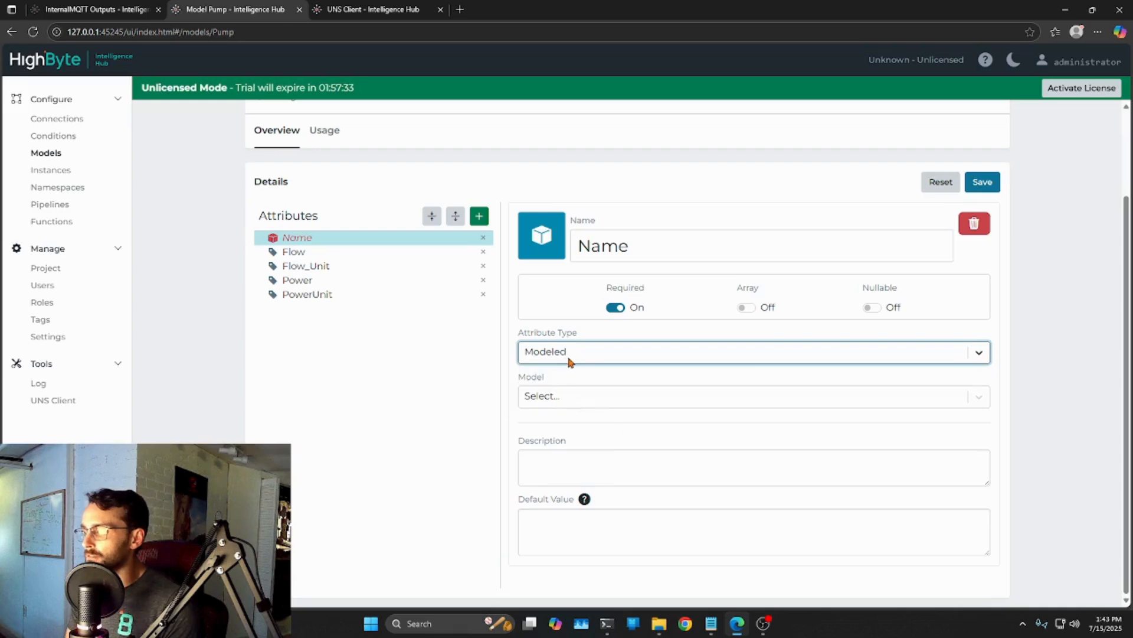
left_click(562, 399)
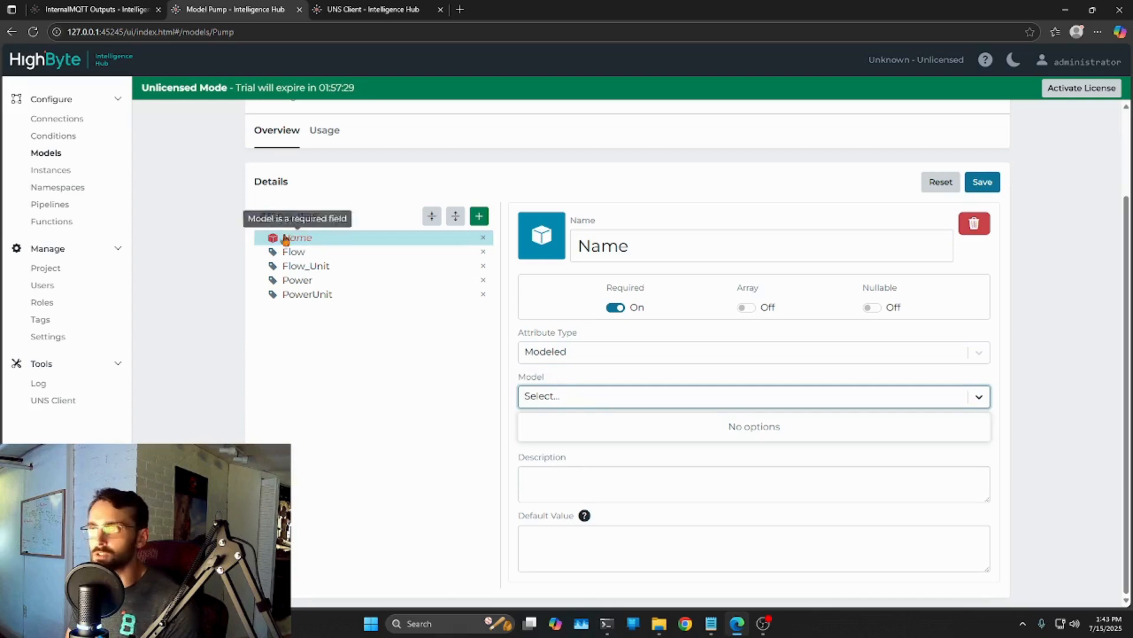
left_click(474, 437)
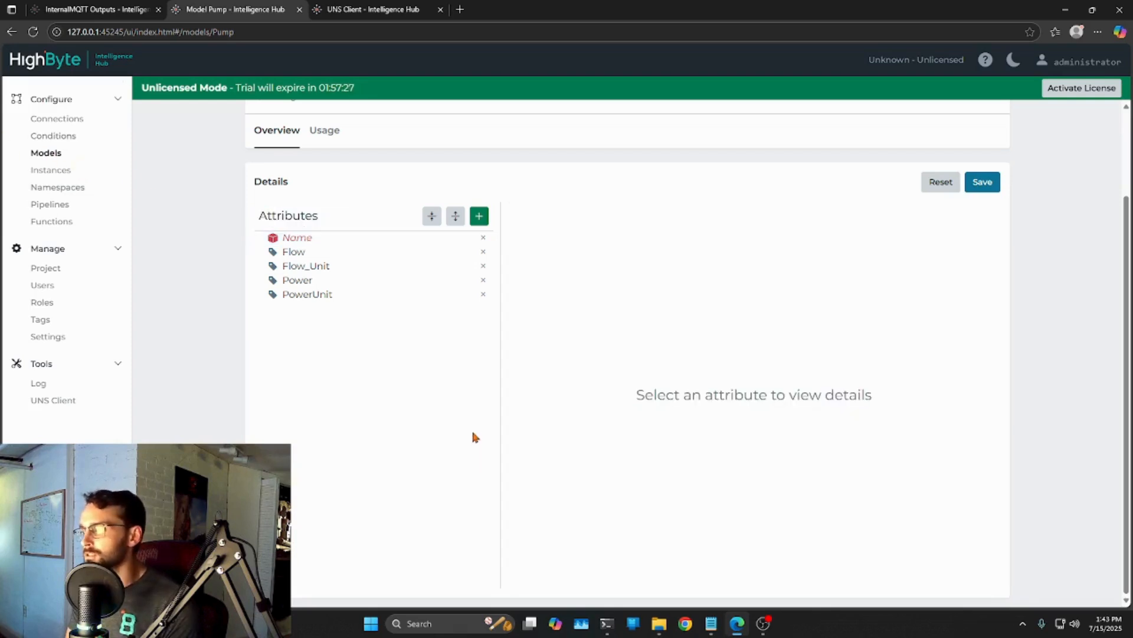
Change the Name attribute's type to Simple and set its simple type to String
left_click(295, 237)
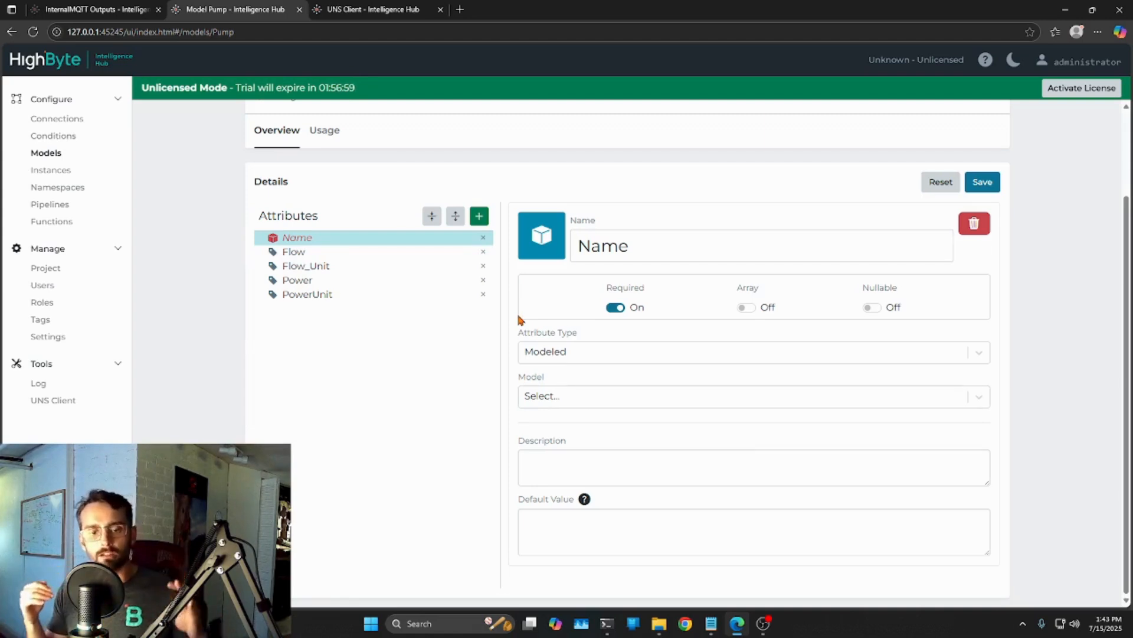
left_click(561, 357)
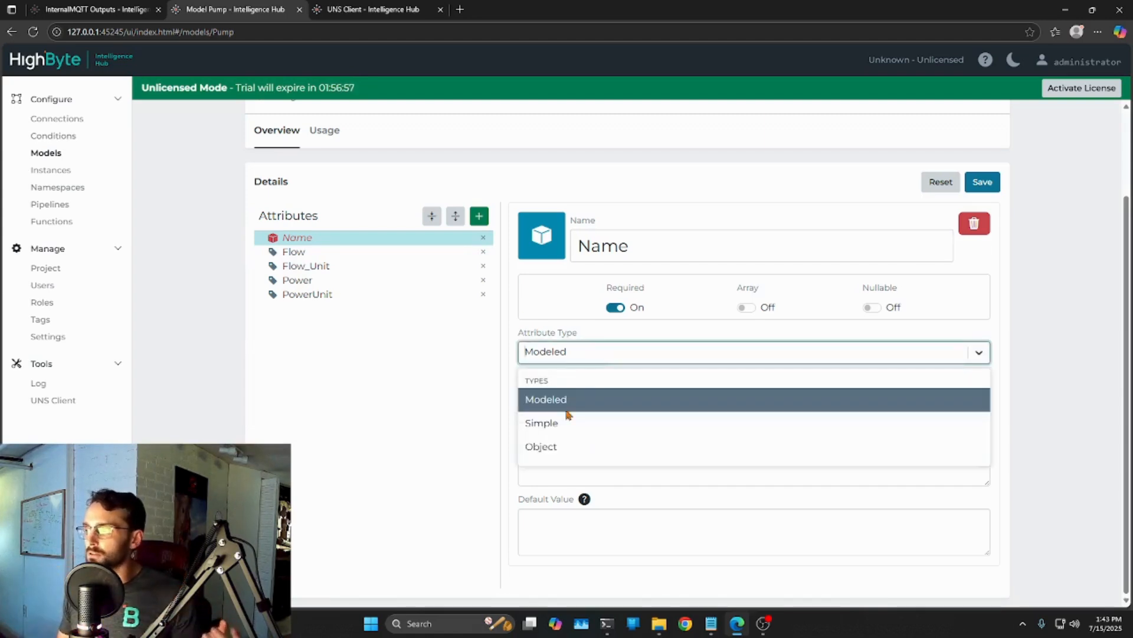
left_click(498, 394)
mouse_move(287, 242)
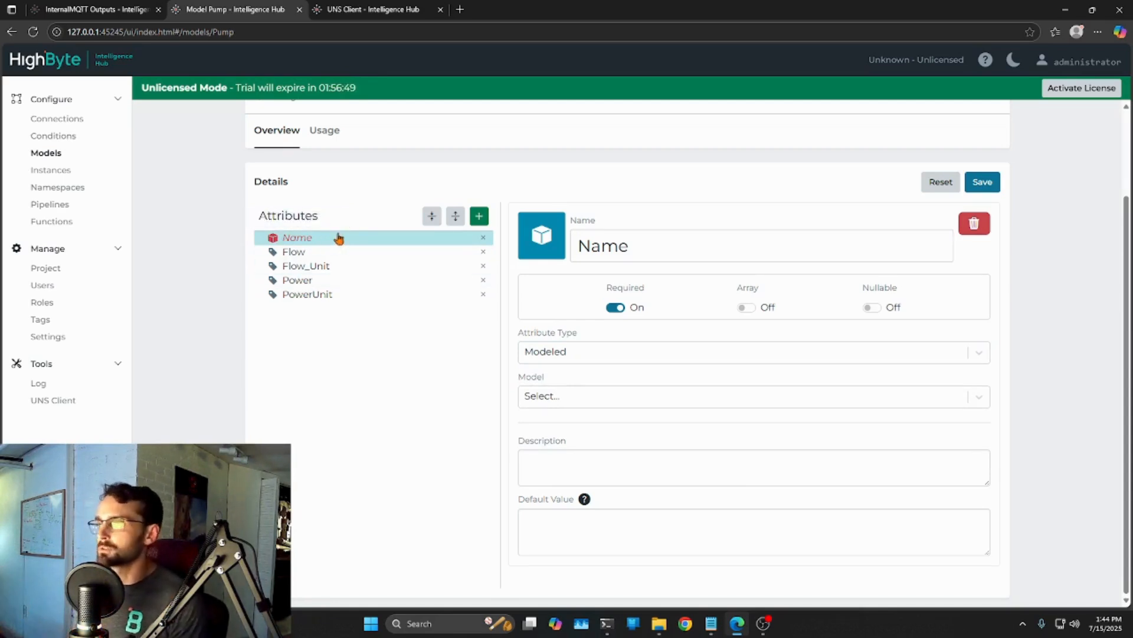
left_click(563, 353)
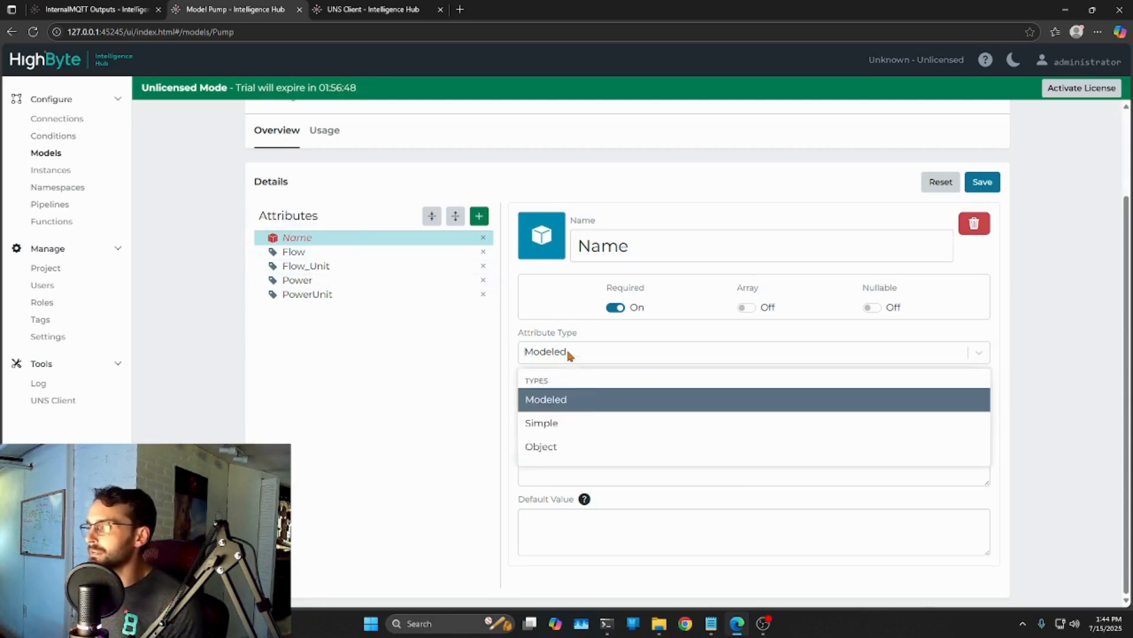
left_click(564, 424)
left_click(544, 397)
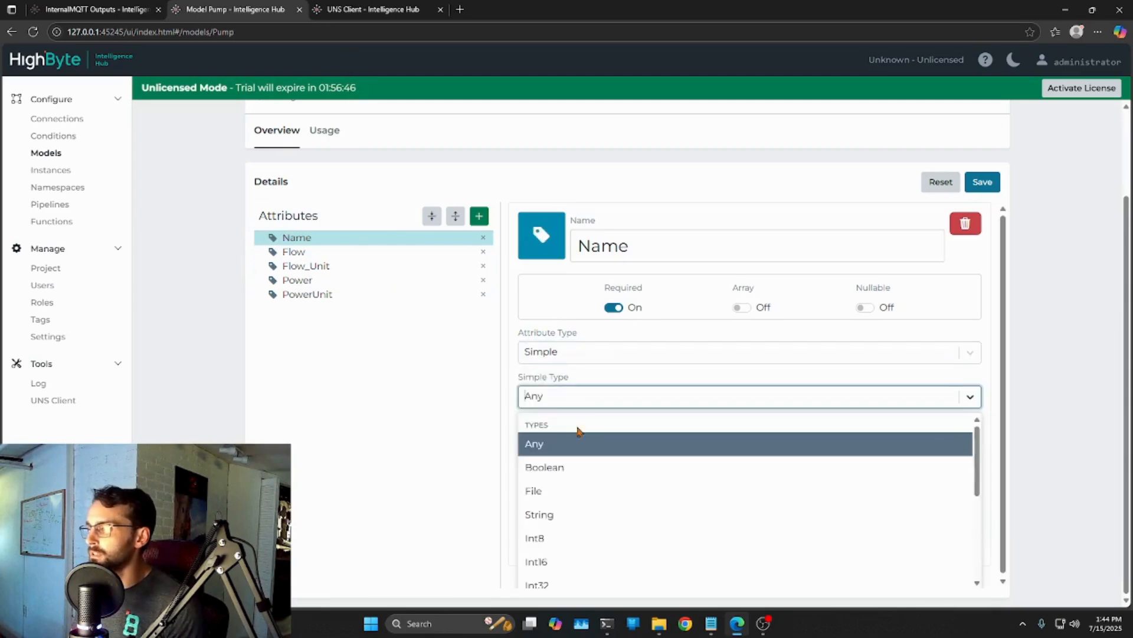
left_click(495, 402)
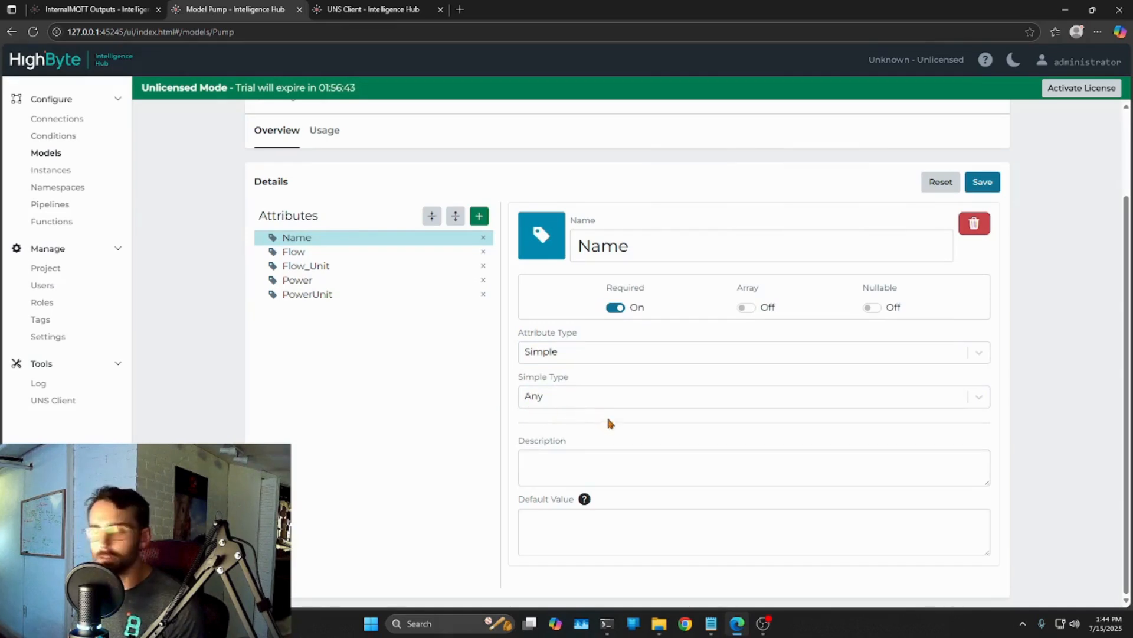
left_click(562, 400)
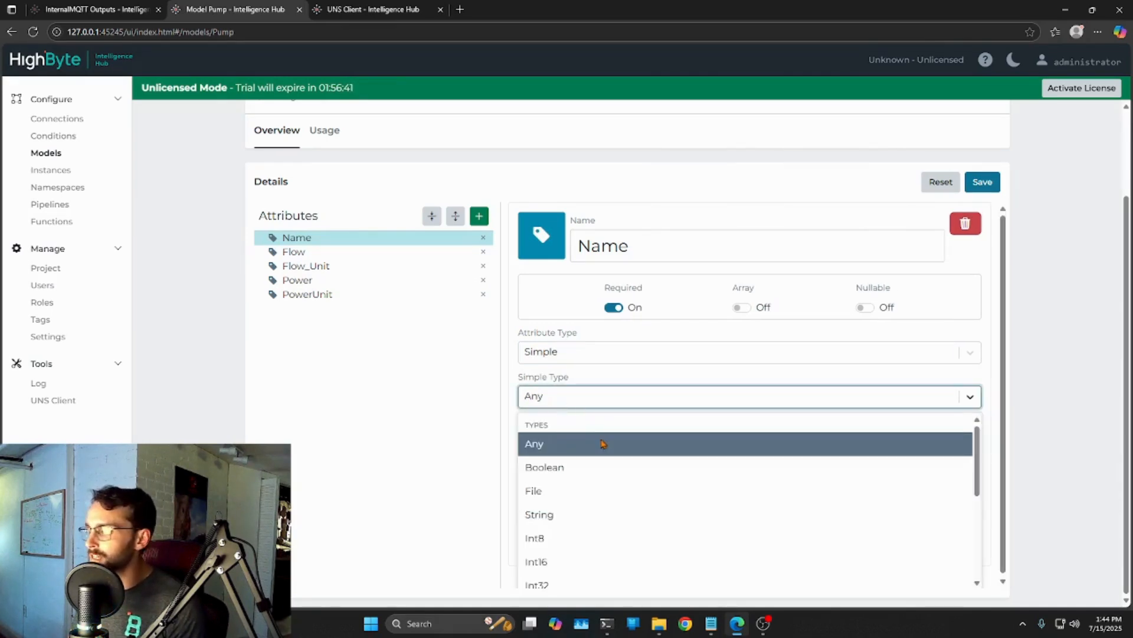
scroll(602, 449, "down", 2)
left_click(546, 457)
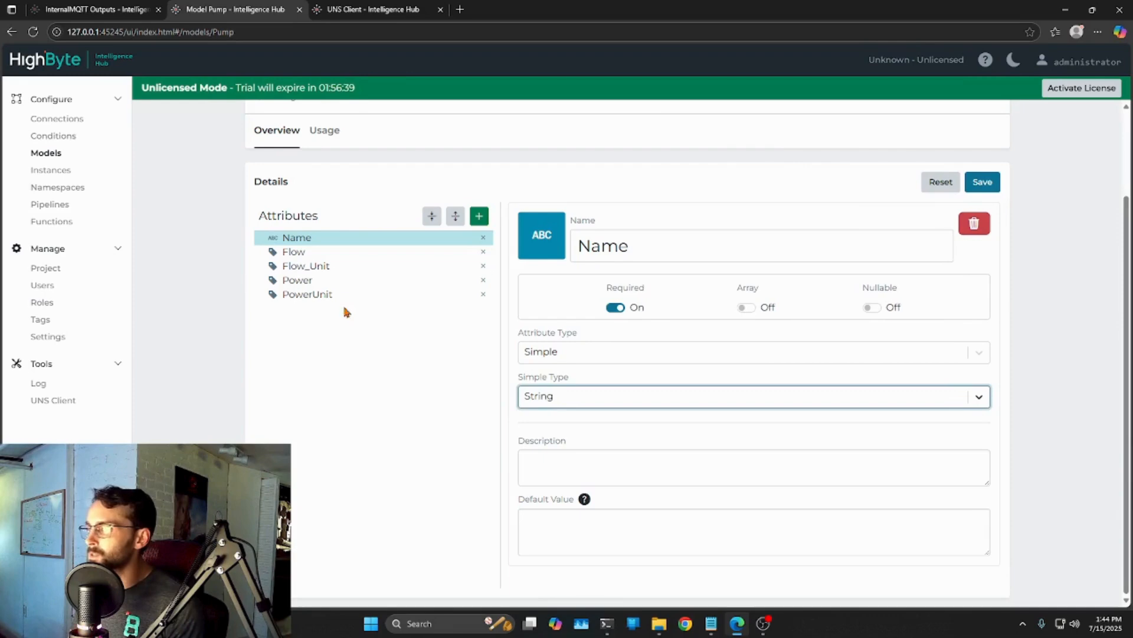
Keep the Flow attribute's type as Simple and set its simple type to Real32
left_click(295, 253)
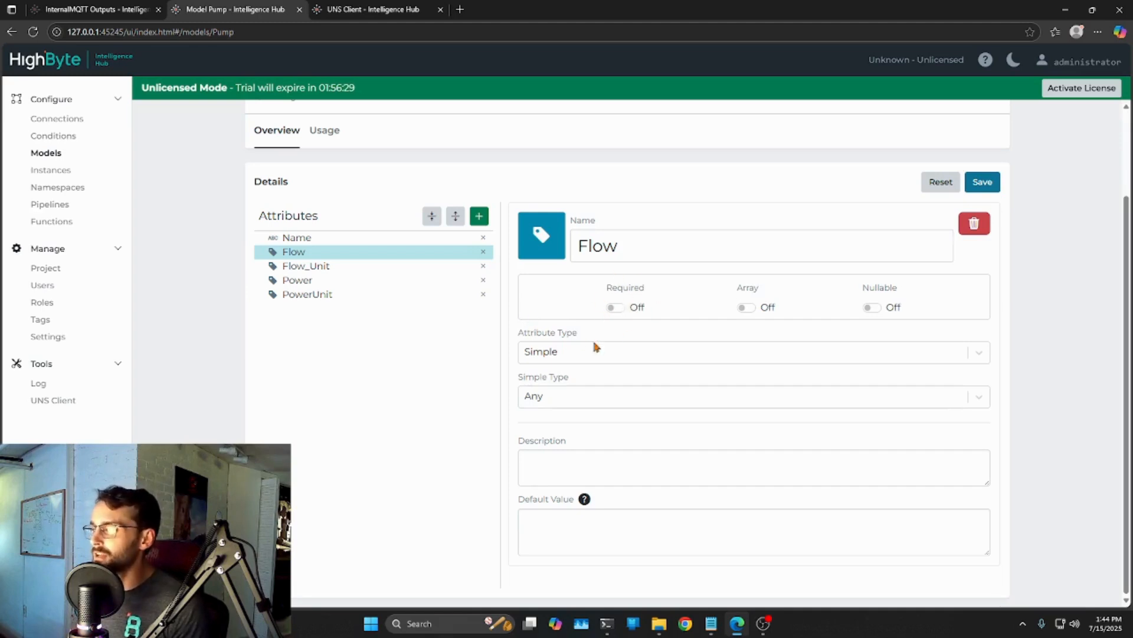
left_click(565, 352)
left_click(550, 402)
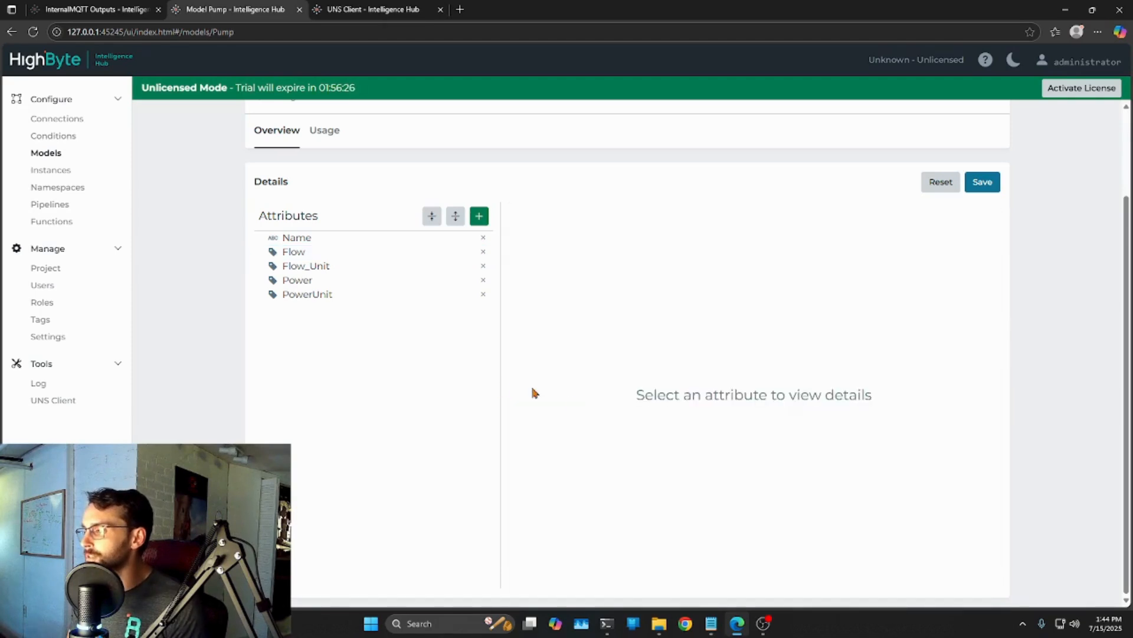
left_click(297, 258)
left_click(564, 352)
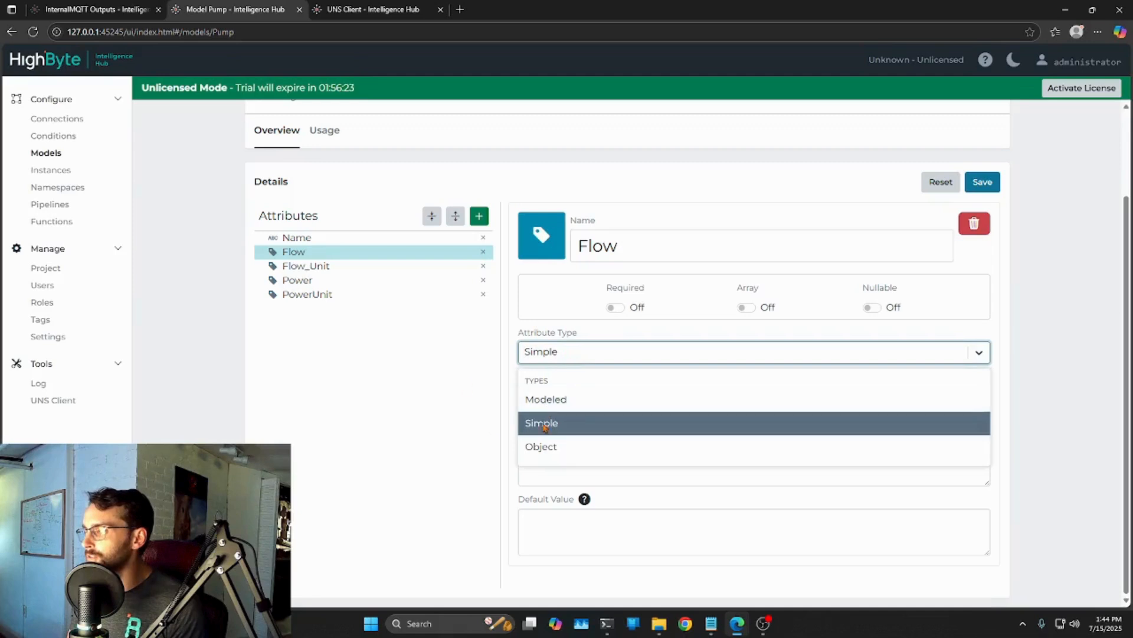
left_click(598, 420)
left_click(598, 397)
scroll(602, 459, "down", 4)
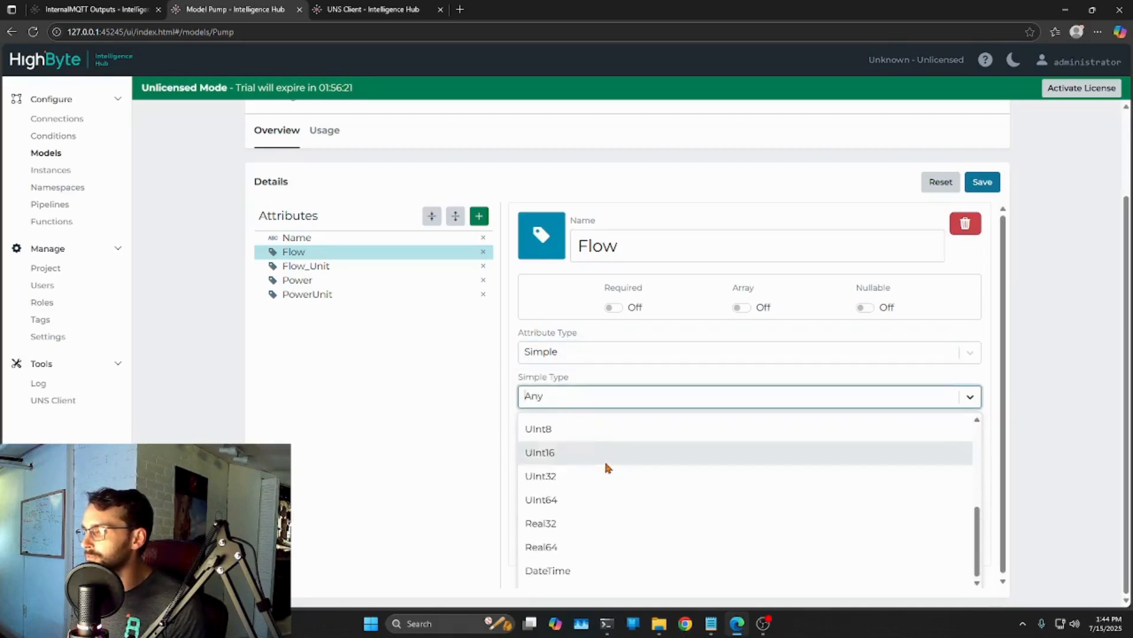
left_click(544, 525)
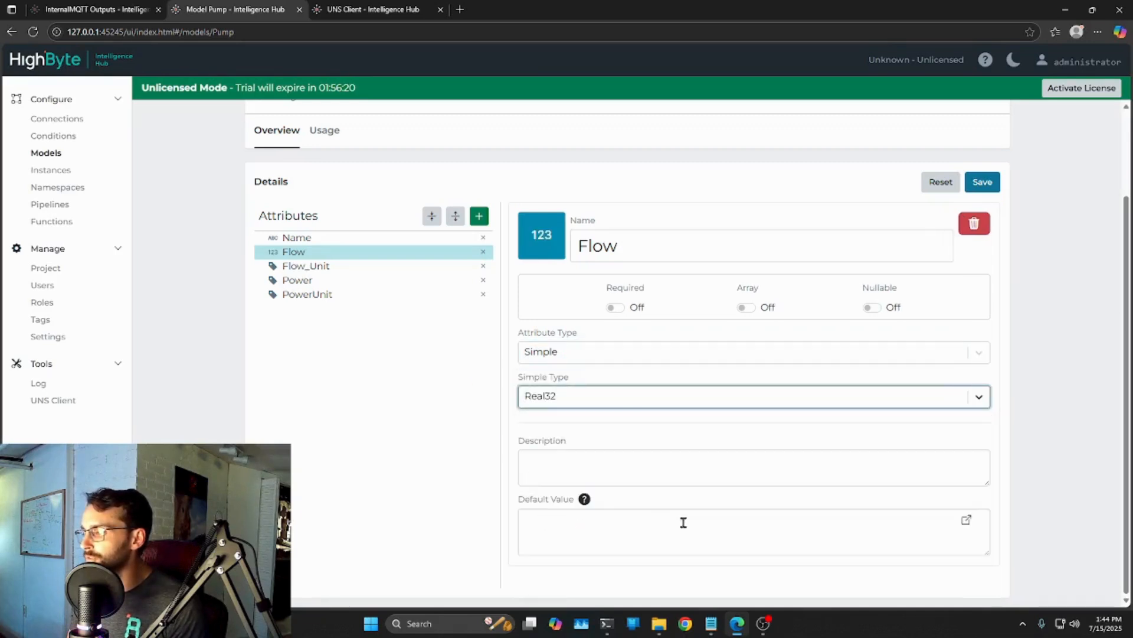
Set the Flow_Unit attribute's simple type to String and give it the default value "gpm"
left_click(560, 361)
left_click(538, 396)
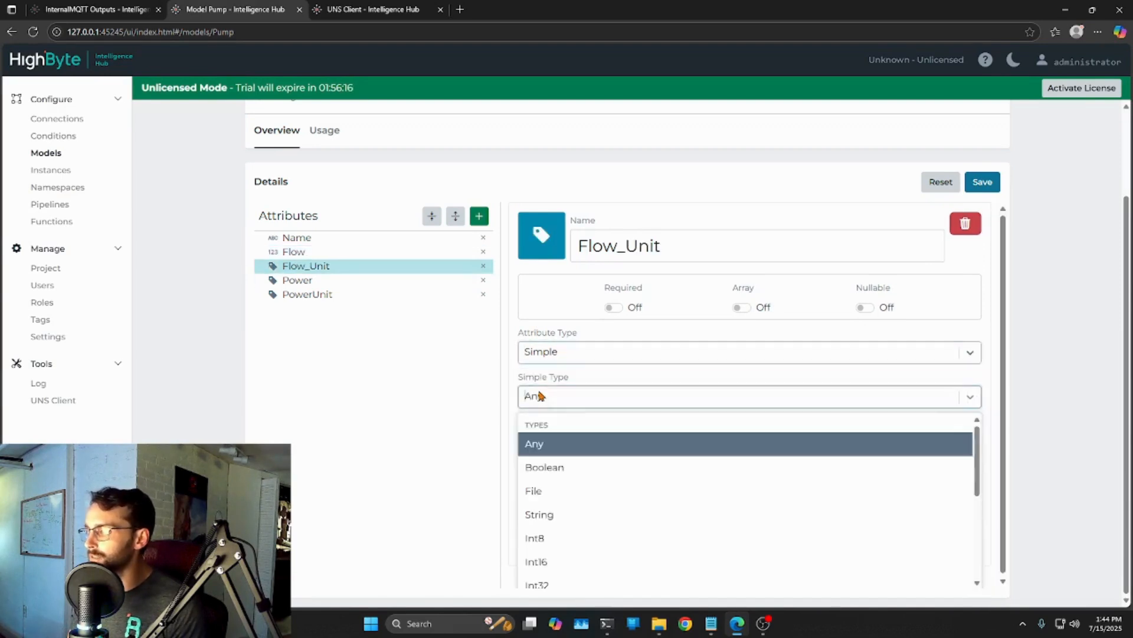
left_click(540, 513)
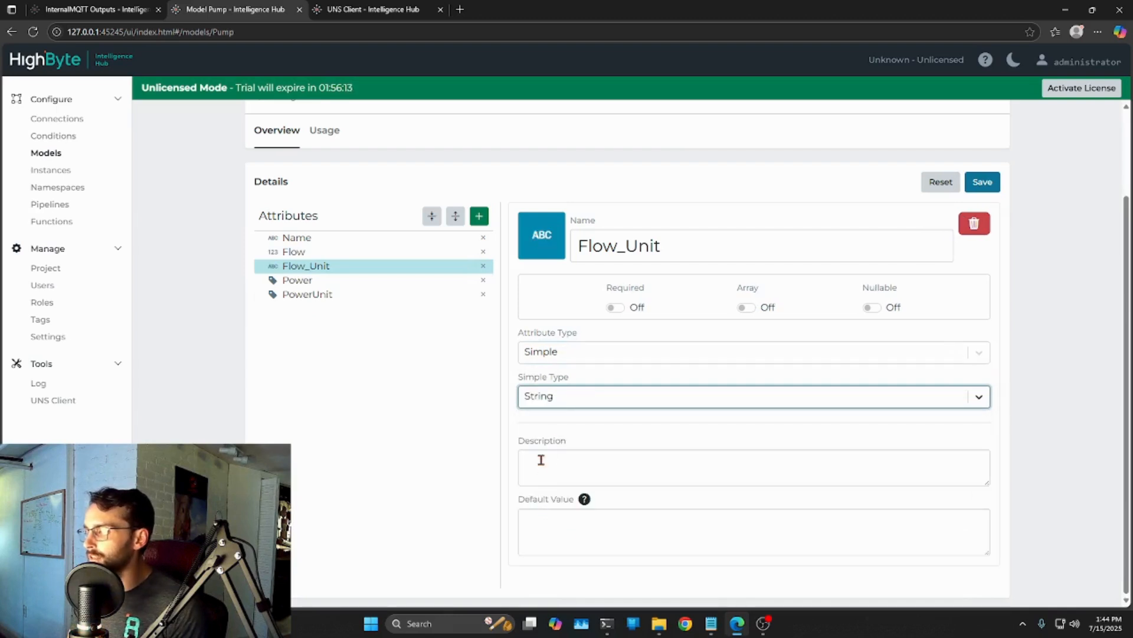
left_click(553, 538)
left_click(551, 468)
left_click(578, 523)
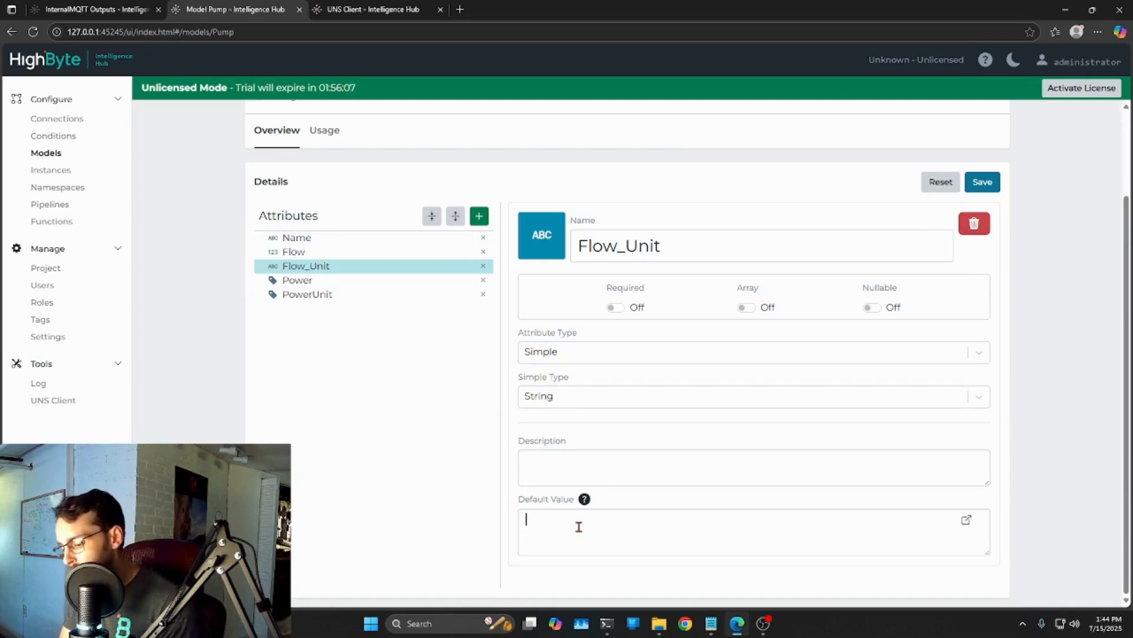
type("\"rpm")
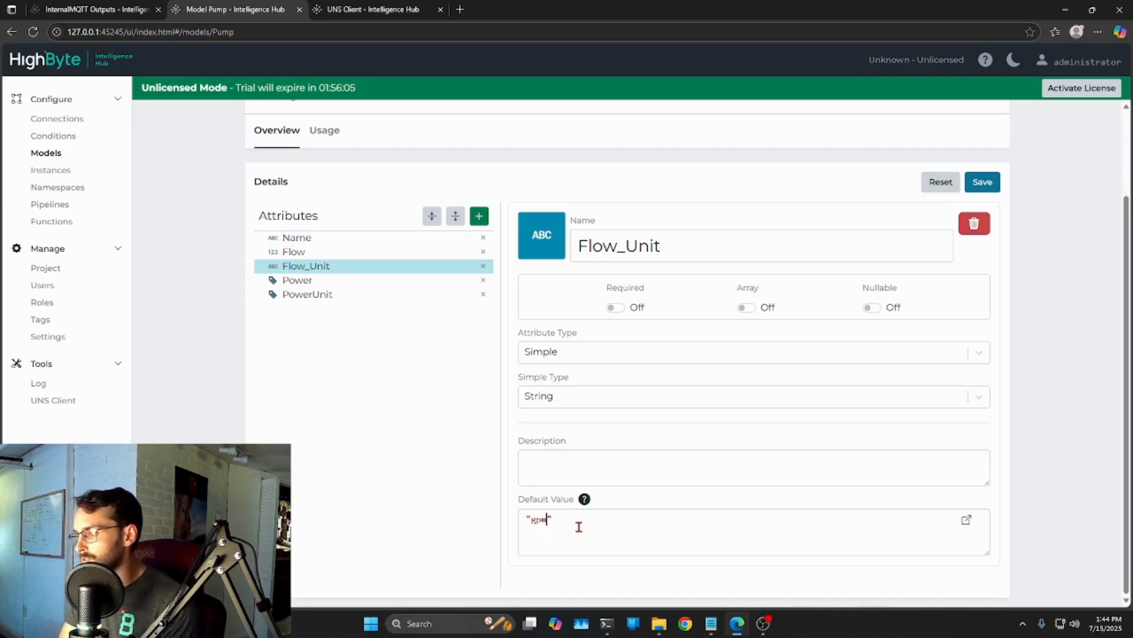
left_click_drag(555, 520, 521, 518)
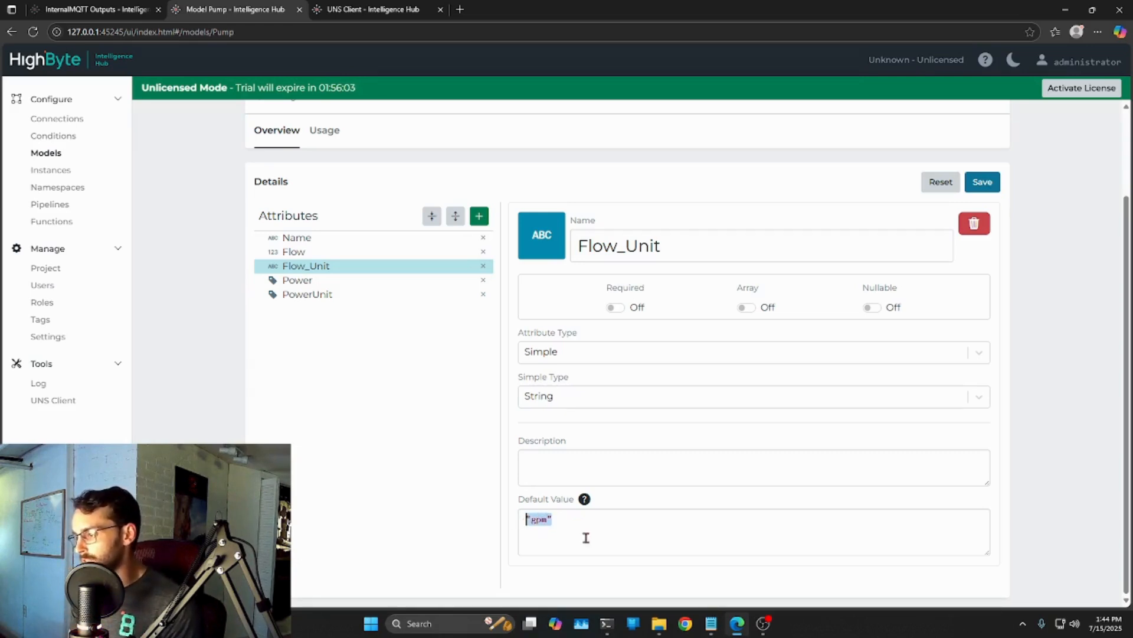
left_click(571, 535)
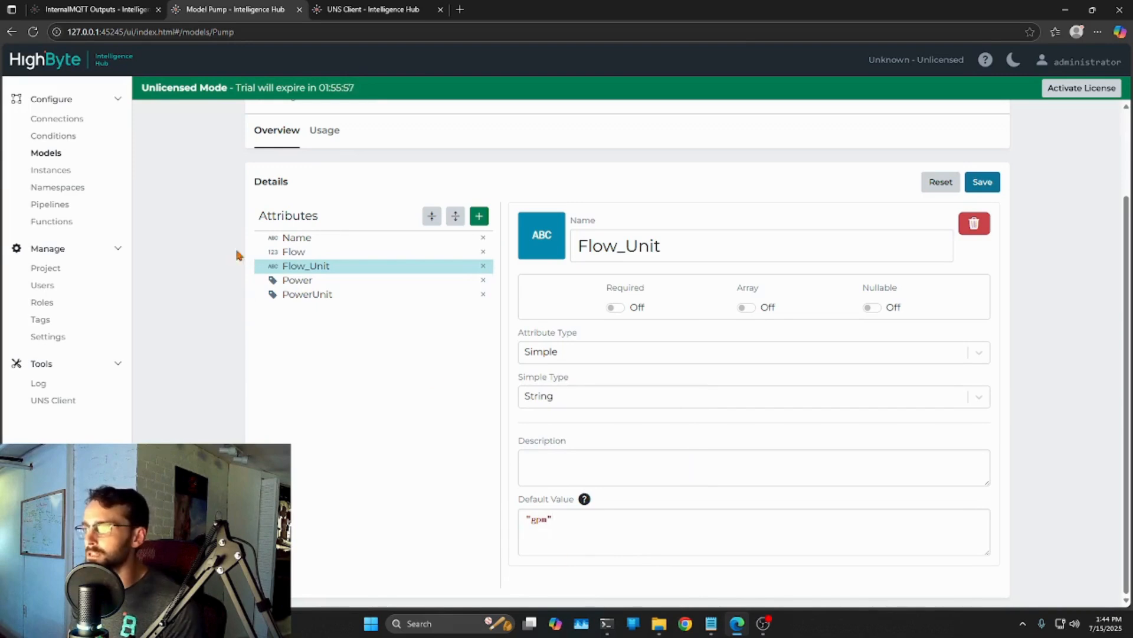
Set the Power attribute's simple type to Real32
left_click(292, 282)
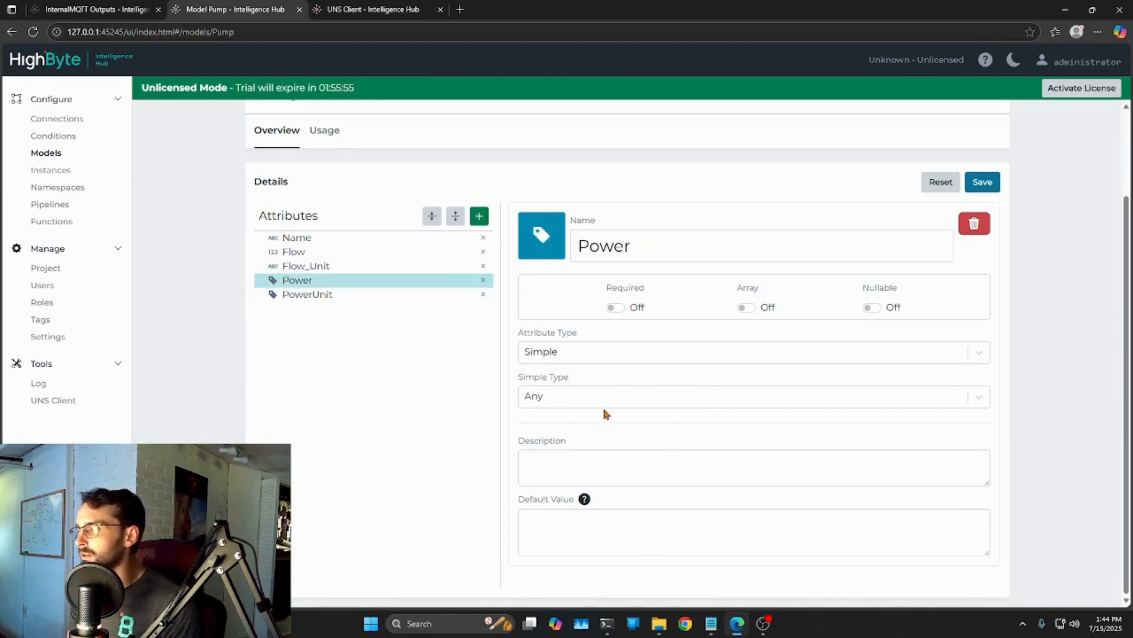
left_click(541, 400)
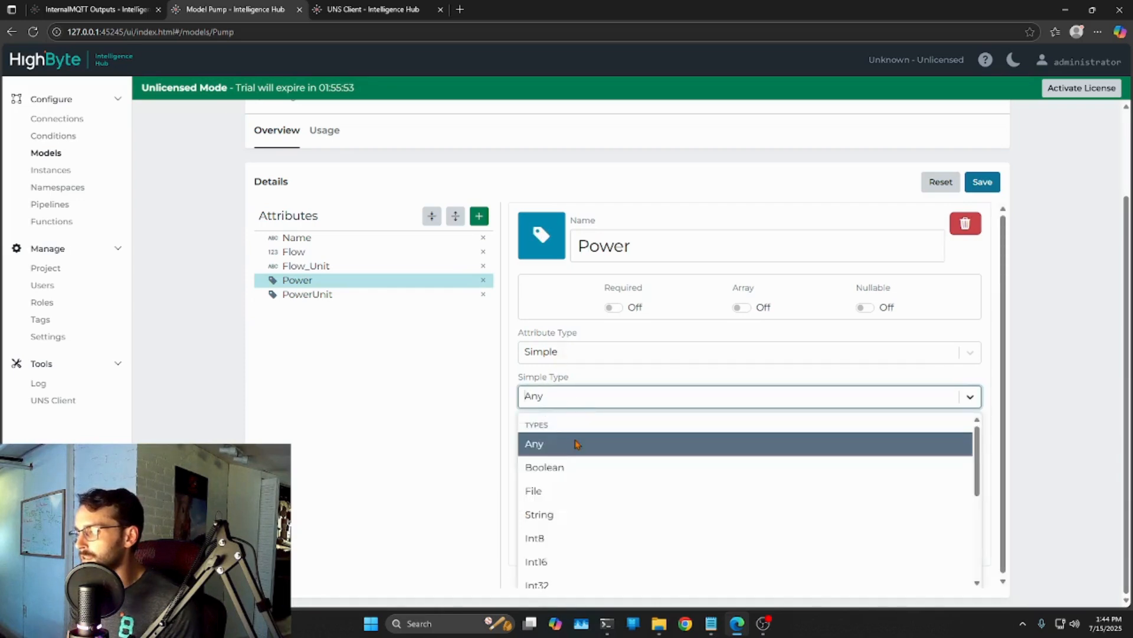
scroll(570, 525, "down", 3)
left_click(554, 526)
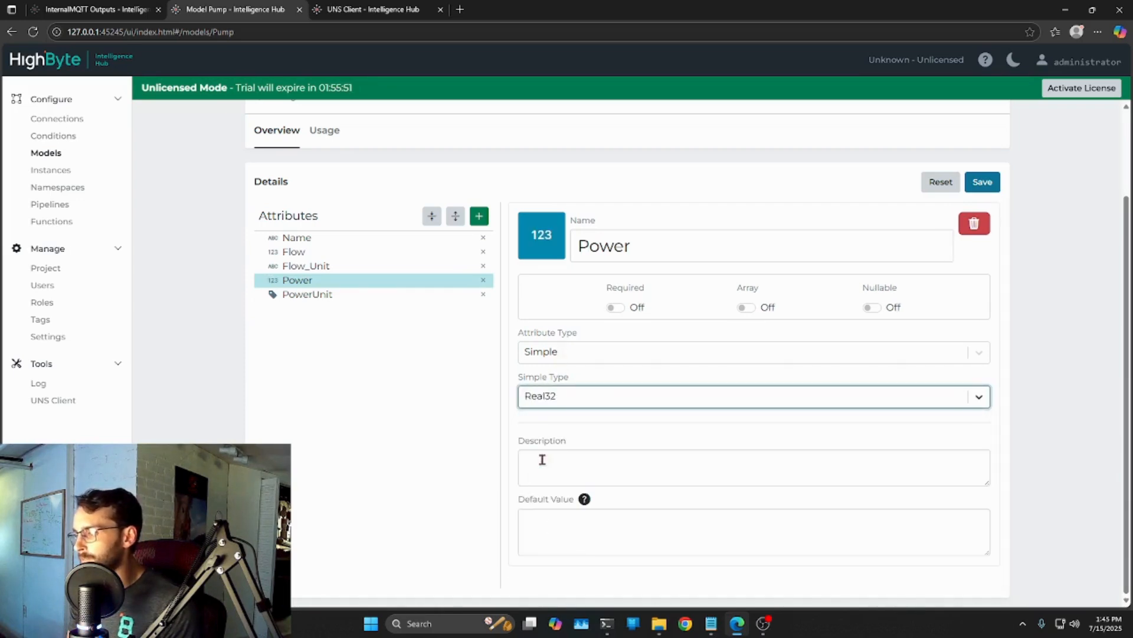
Set the PowerUnit attribute's simple type to String and give it the default value "watts"
left_click(321, 299)
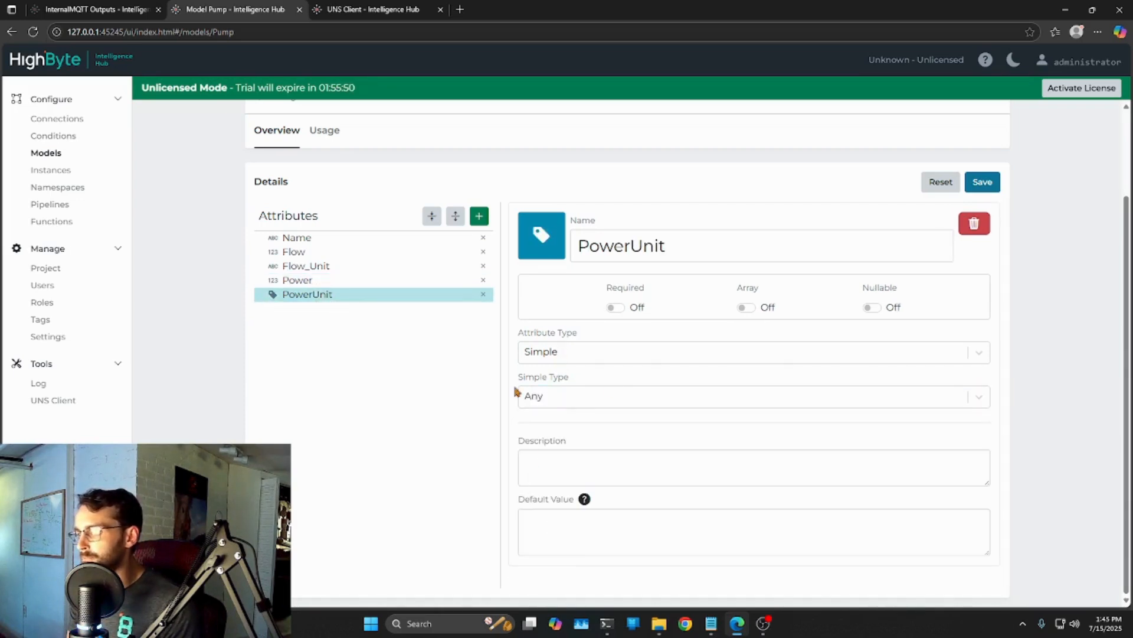
left_click(546, 401)
scroll(561, 490, "down", 2)
scroll(558, 483, "up", 2)
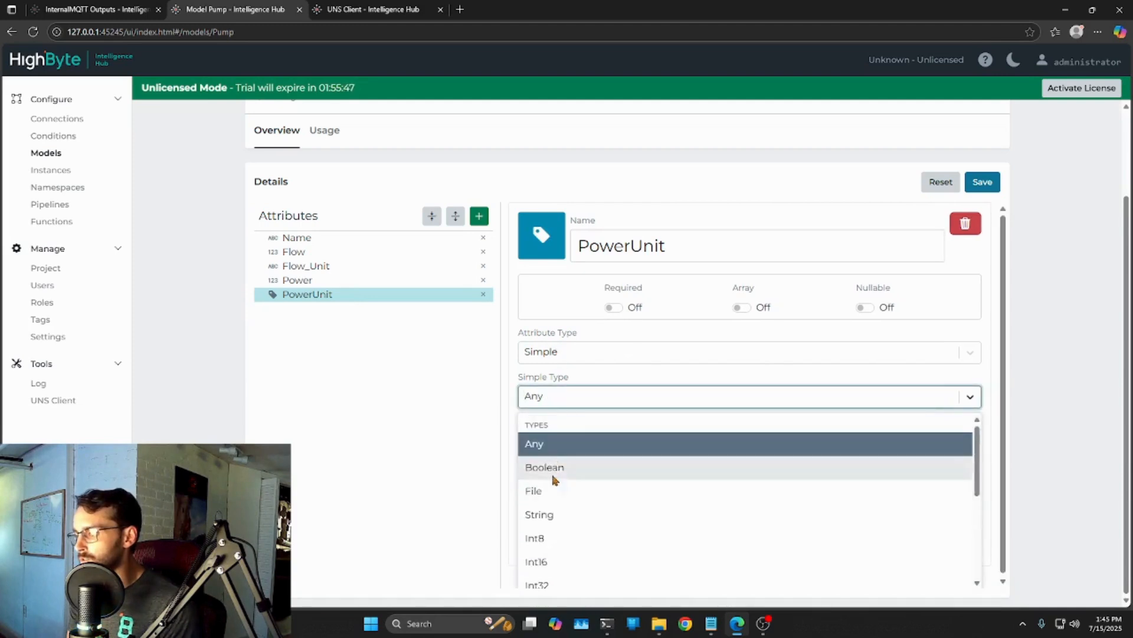
left_click(551, 514)
left_click(551, 514)
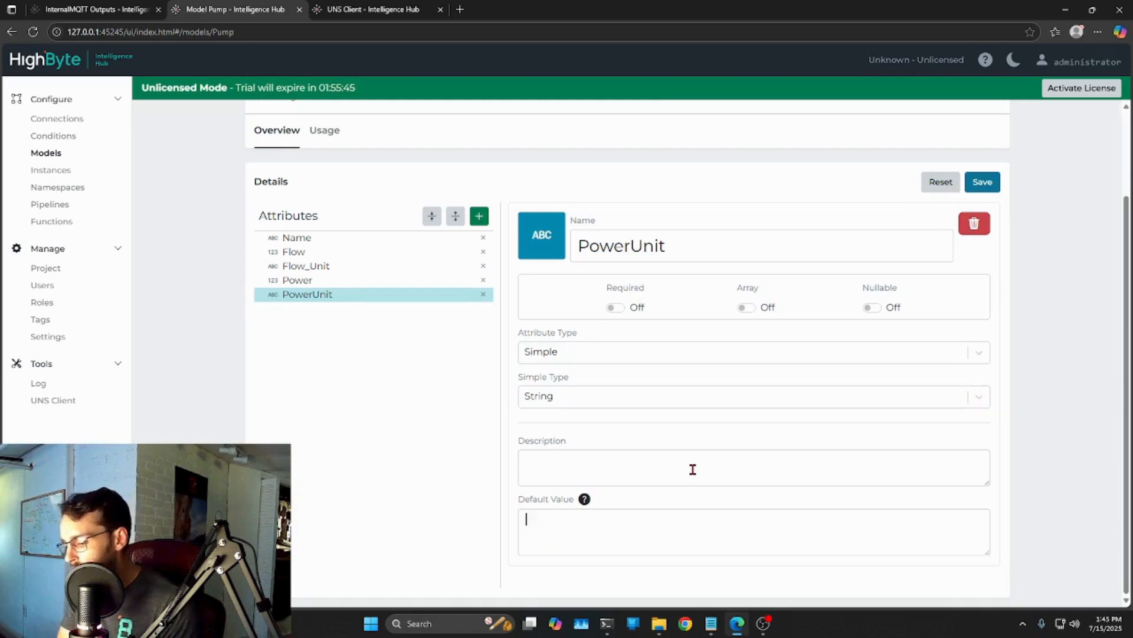
type("\"watts")
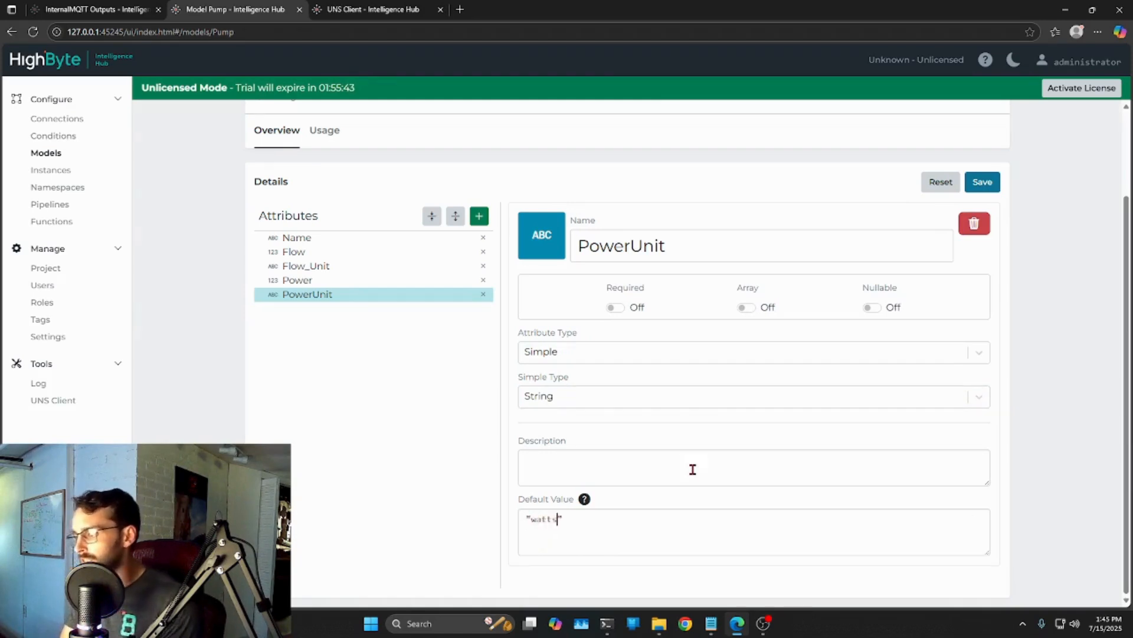
Compare how the power unit is written in the Pump3, Pump2 and Pump1 payloads in the UNS Client
left_click(401, 9)
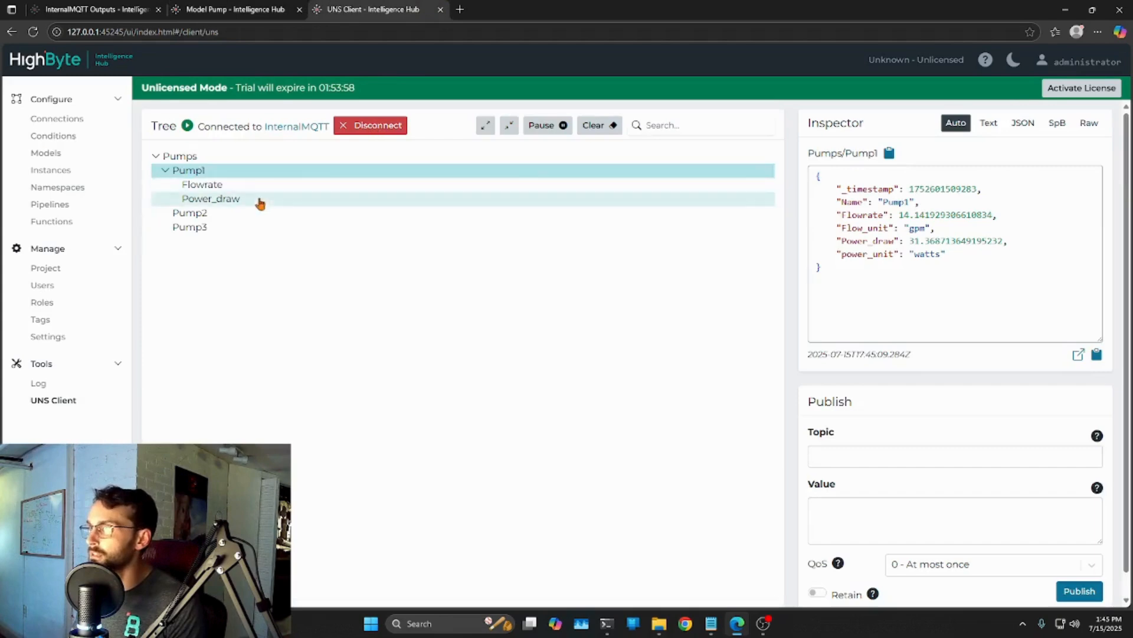
left_click(189, 226)
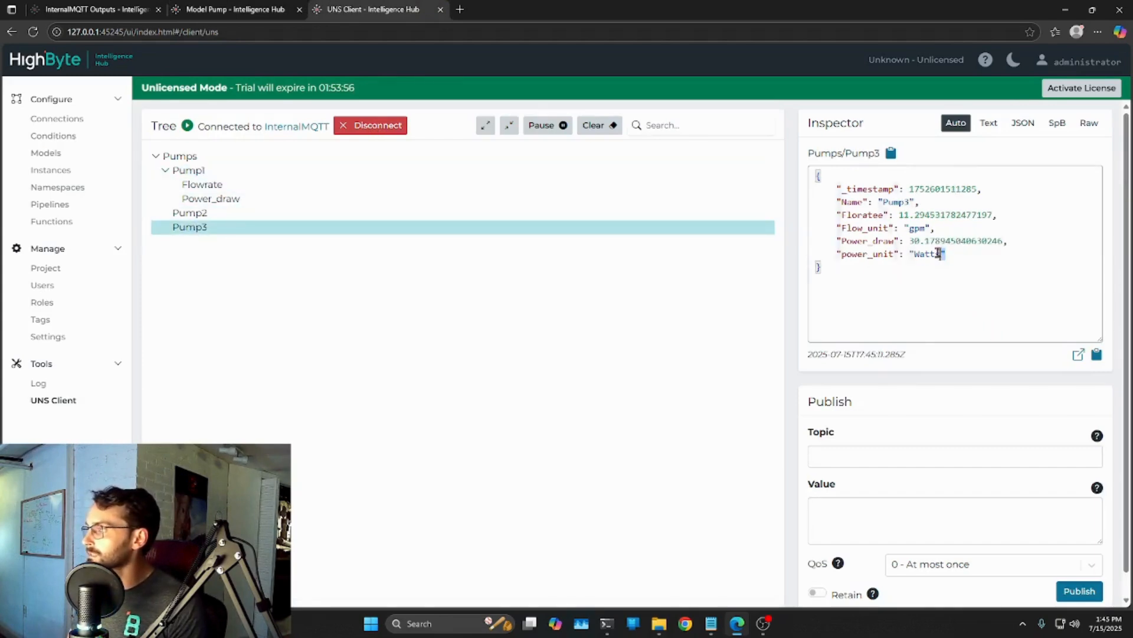
double_click(939, 254)
left_click(186, 214)
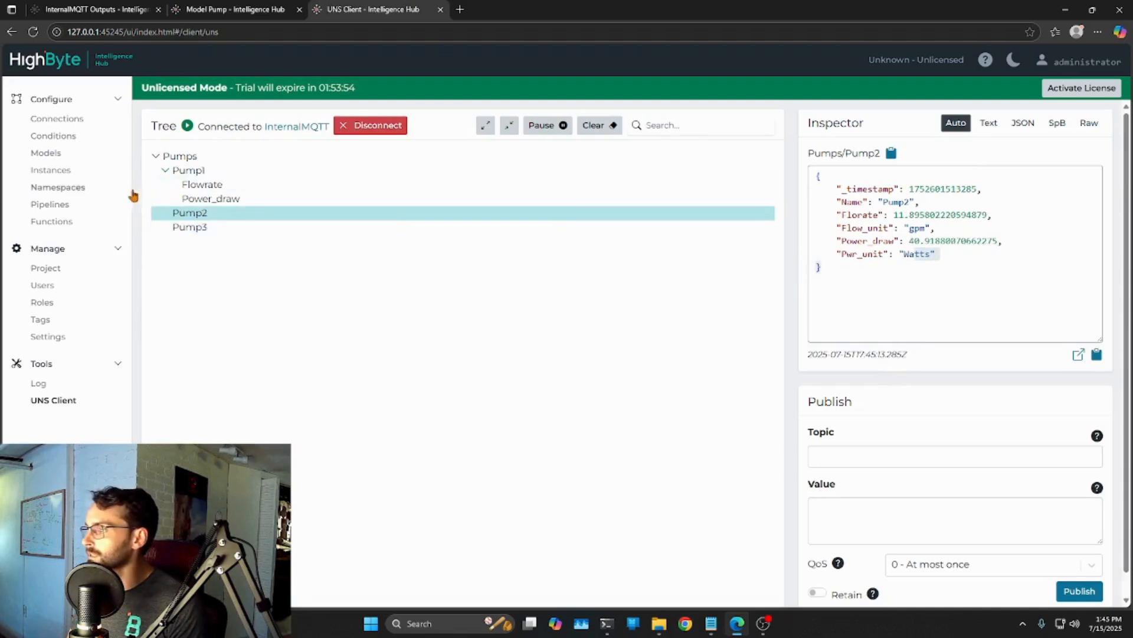
left_click(188, 172)
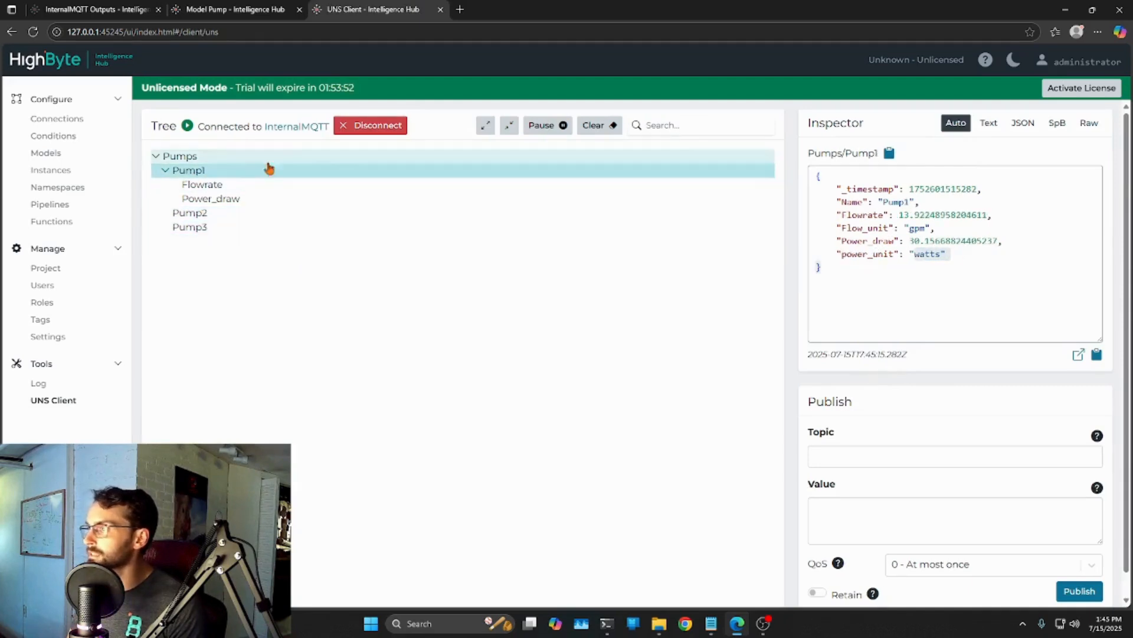
Return to the Pump model and save its attribute configuration
left_click(231, 9)
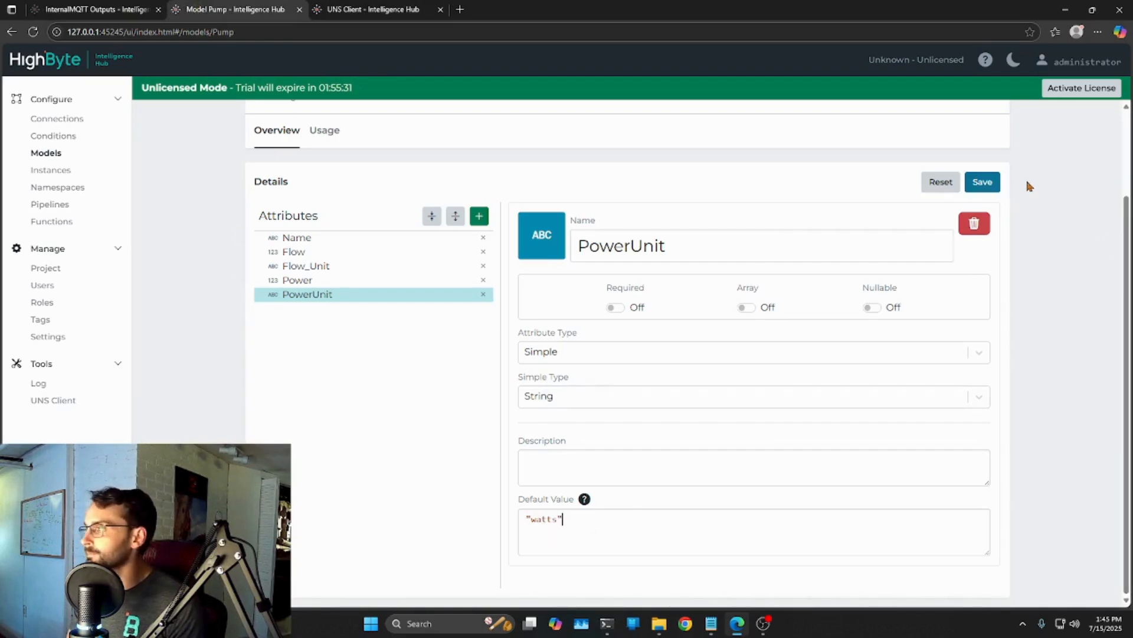
left_click(983, 182)
scroll(324, 300, "up", 2)
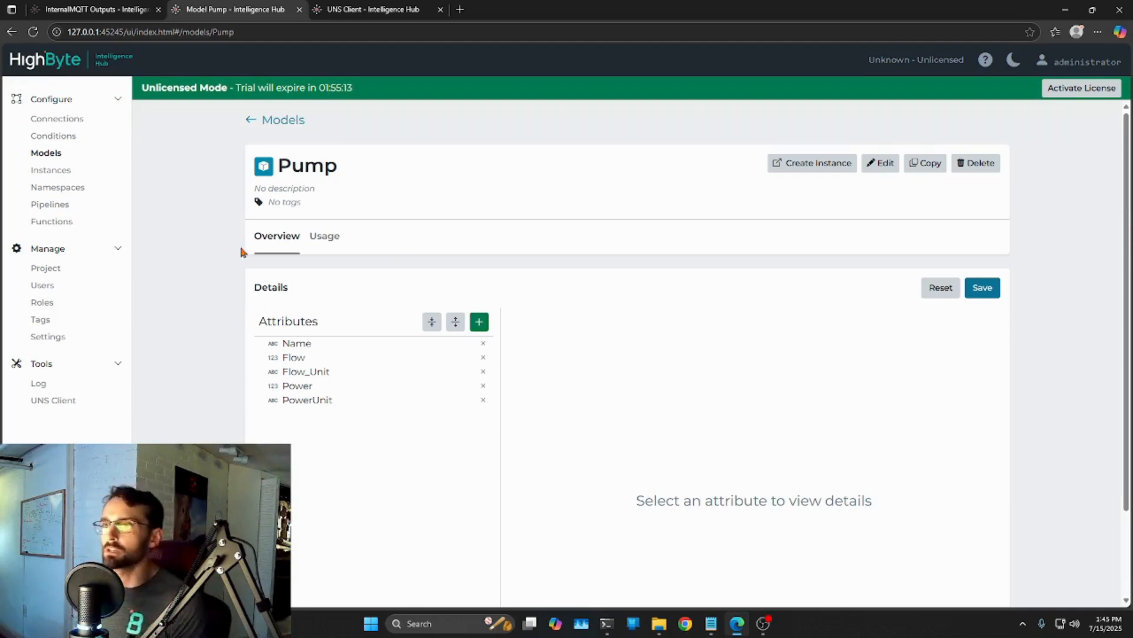
Start a new instance named Pump1 based on the Pump model and proceed to its attributes
left_click(51, 171)
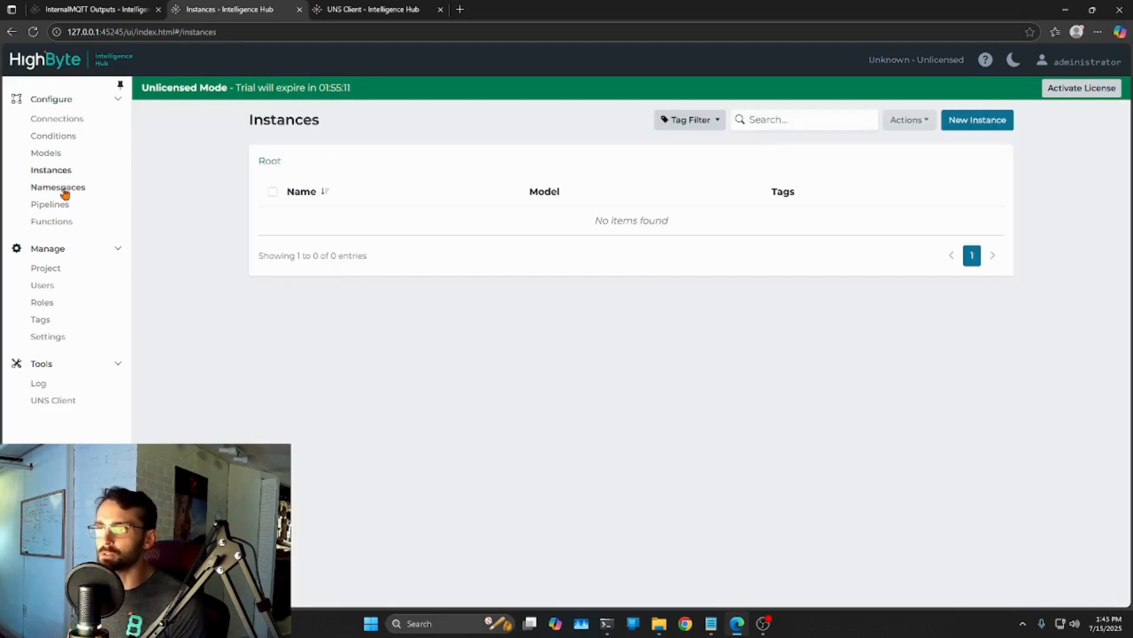
left_click(982, 121)
left_click(273, 205)
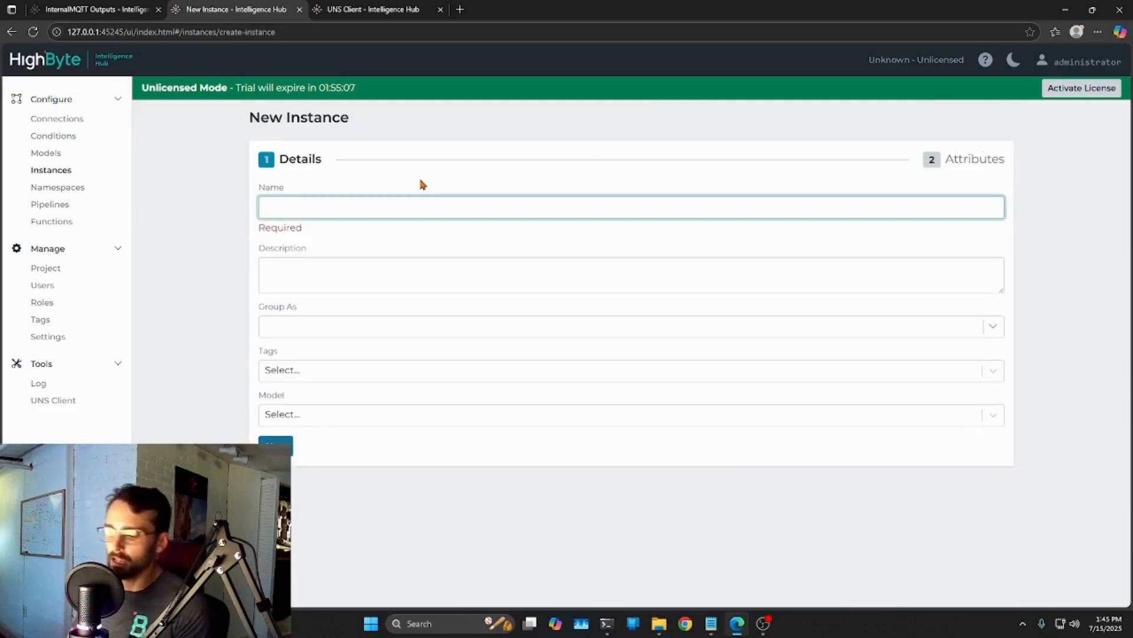
type("Pump1")
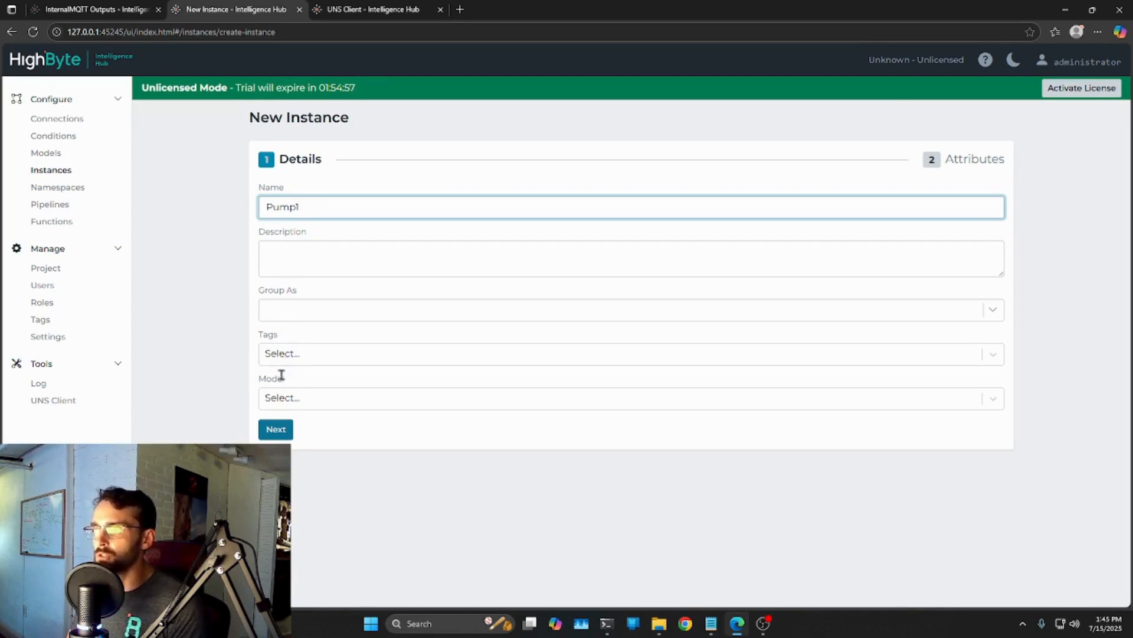
left_click(285, 402)
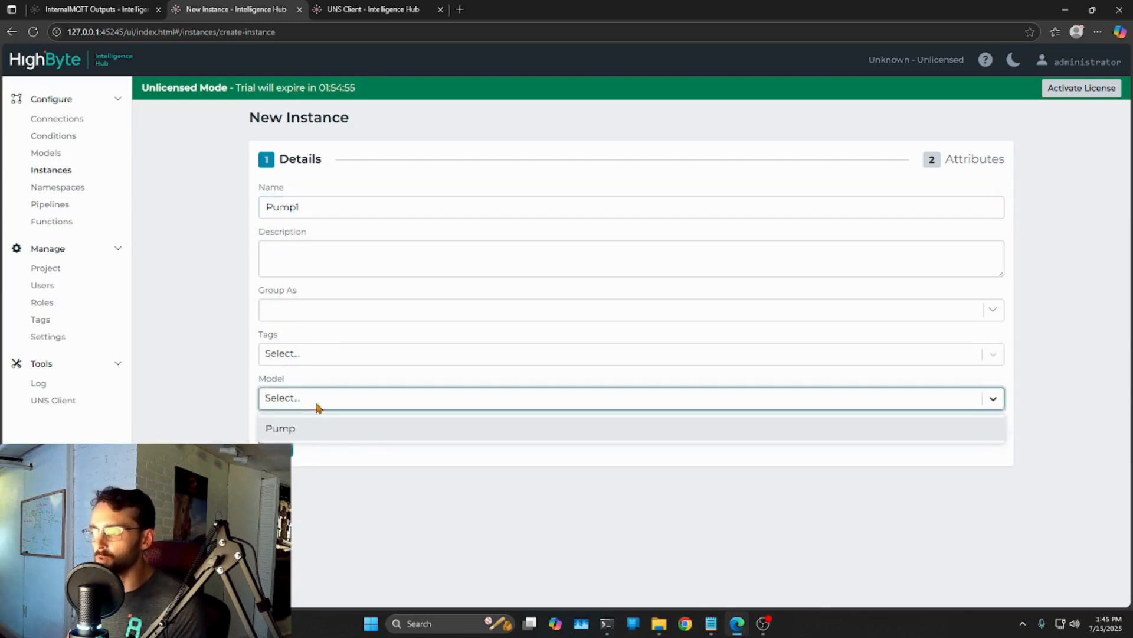
left_click(297, 433)
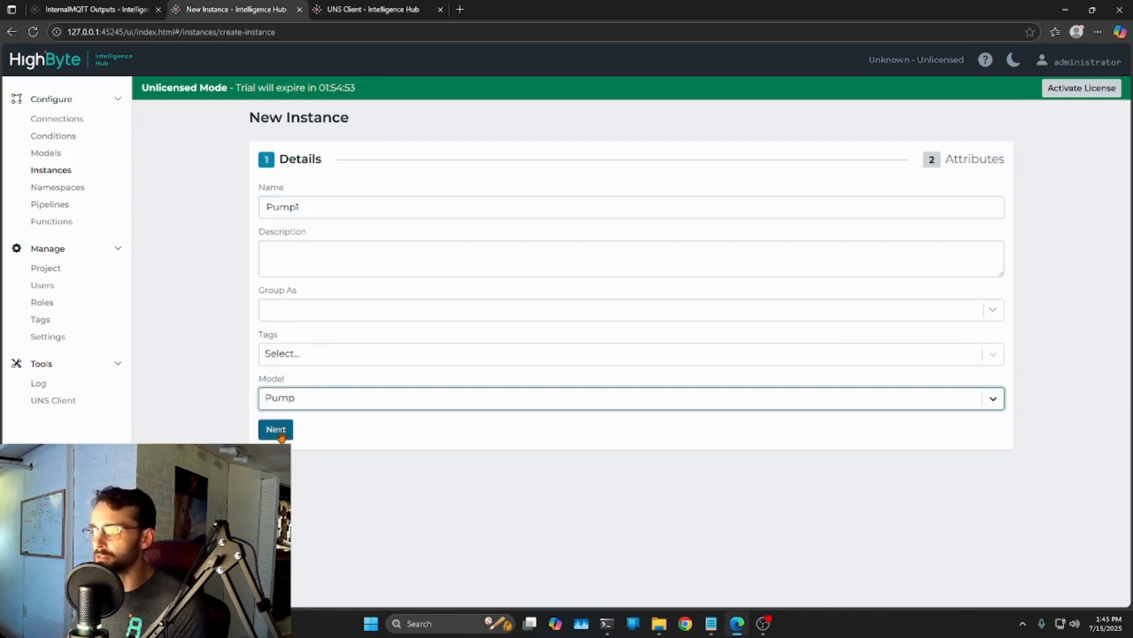
left_click(275, 429)
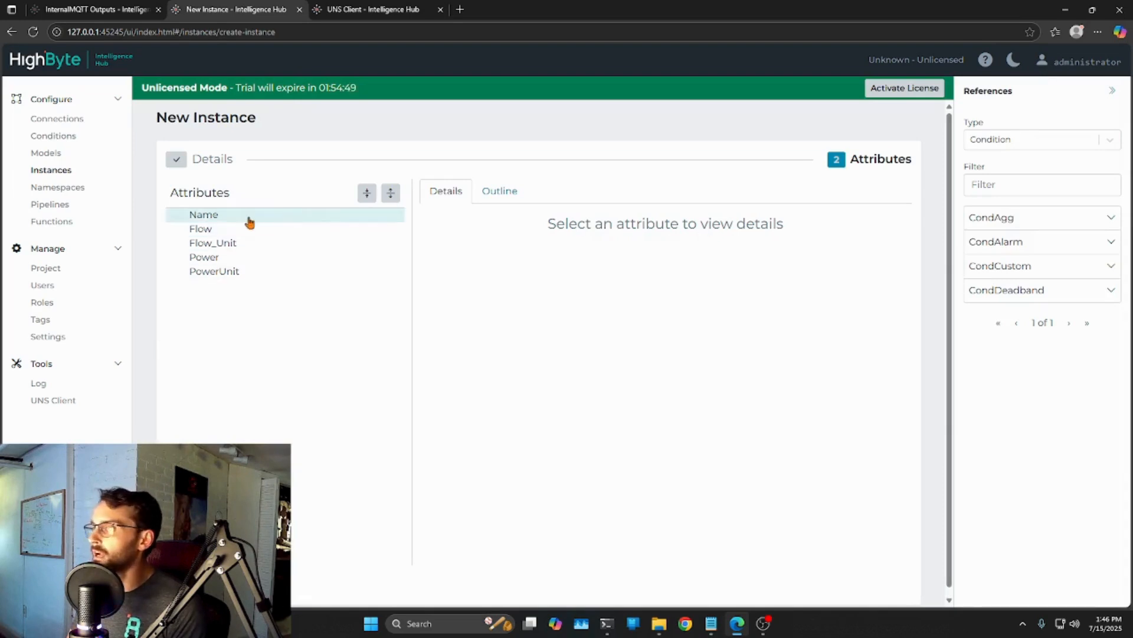
Set the references to show inputs from the InternalMQTT connection
left_click(1023, 141)
left_click(988, 187)
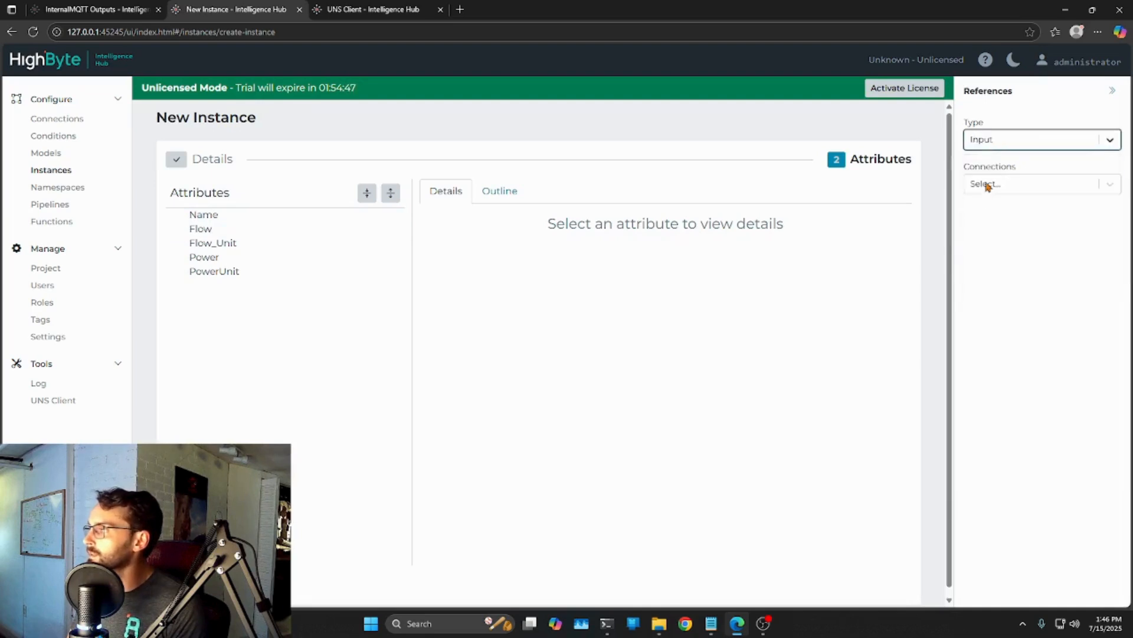
left_click(991, 185)
left_click(1003, 236)
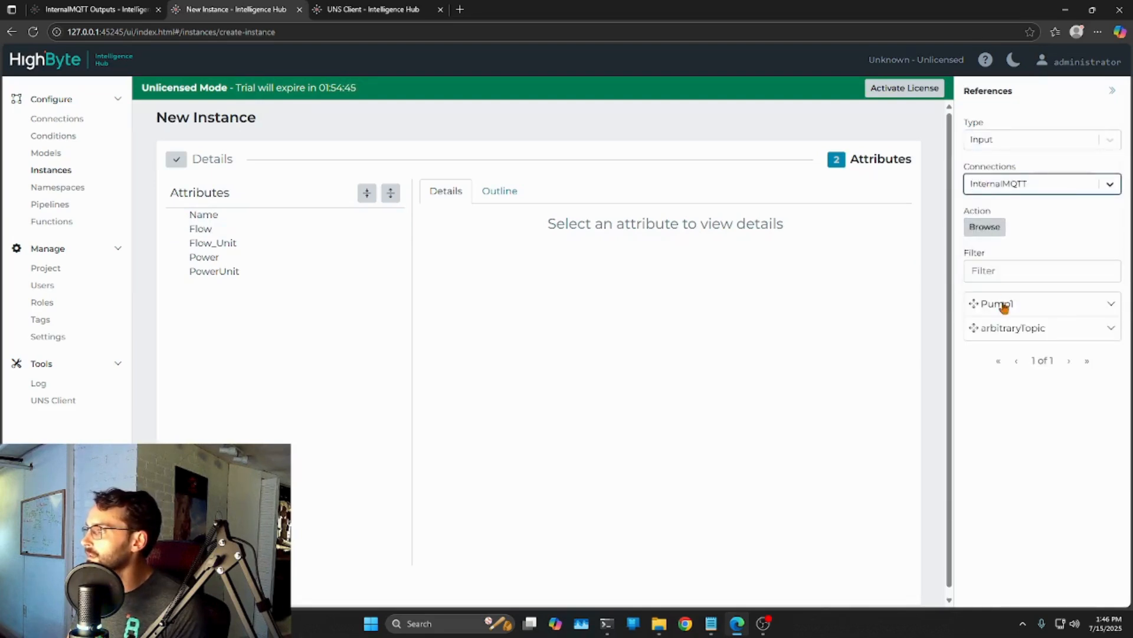
Look through the instance's attributes and change the Name attribute's expression type to Expression
left_click(204, 215)
key("Down")
key("Down")
key("Down")
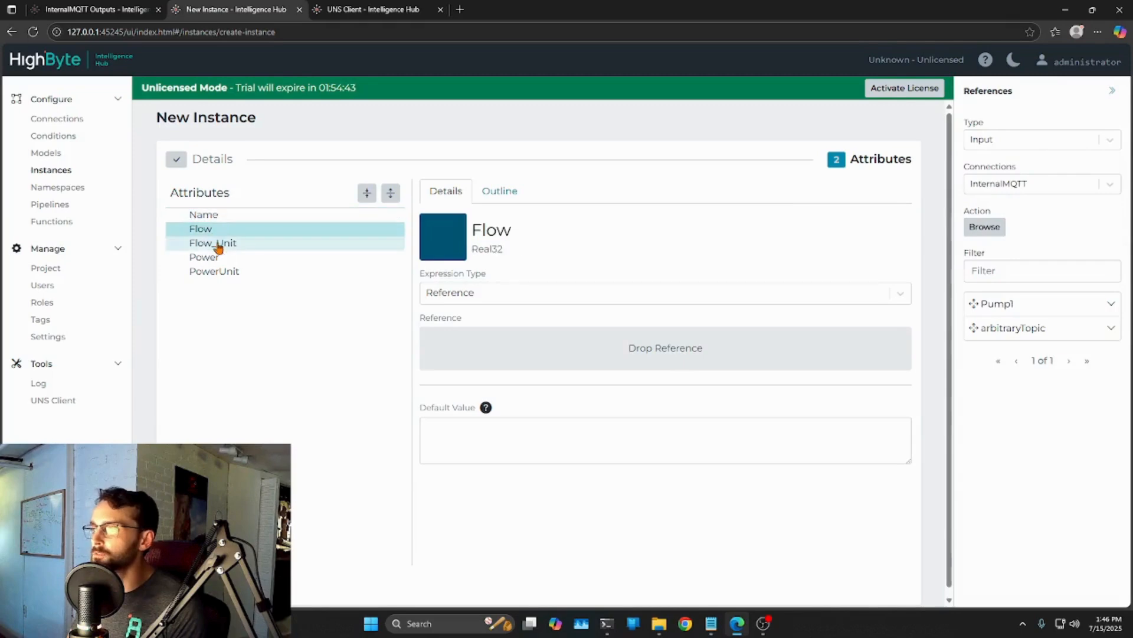
left_click(220, 271)
left_click(209, 217)
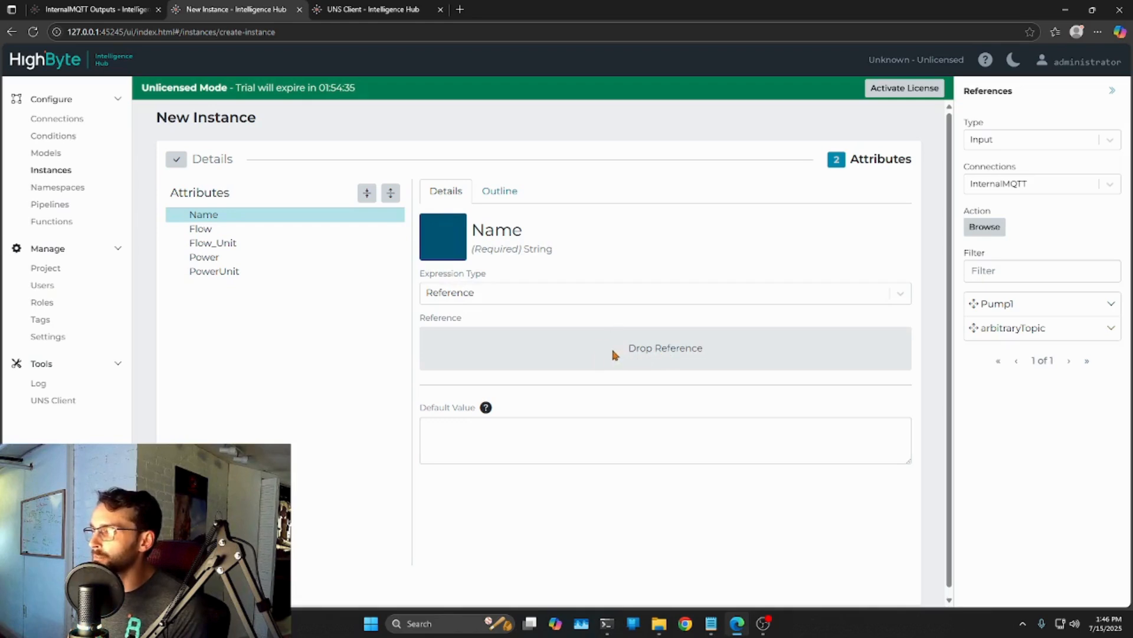
left_click(477, 298)
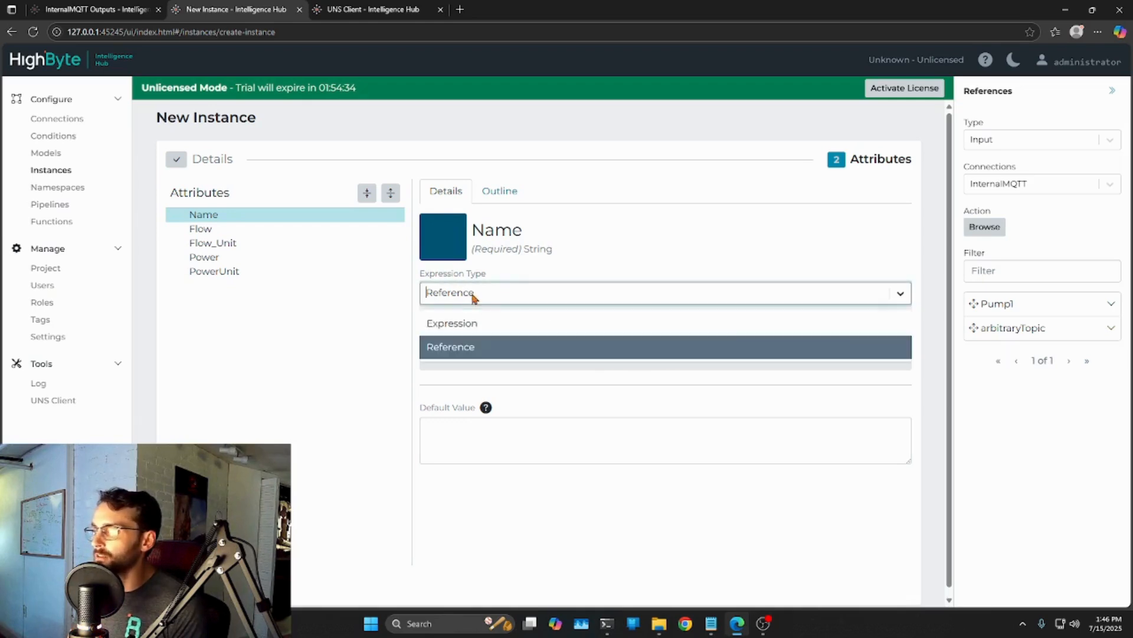
left_click(449, 324)
Try a Name expression that declares the variable myvar as 14 and returns it, and clear the expression
left_click(476, 342)
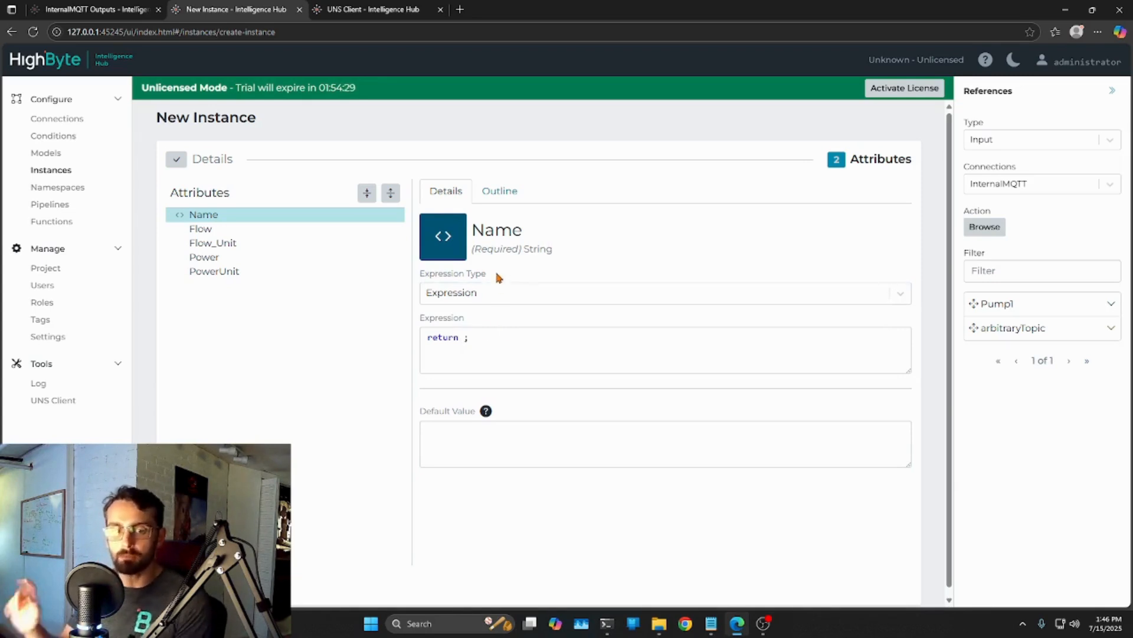
key("Left")
key("ctrl+shift+Left")
key("Left")
key("Return")
key("Up")
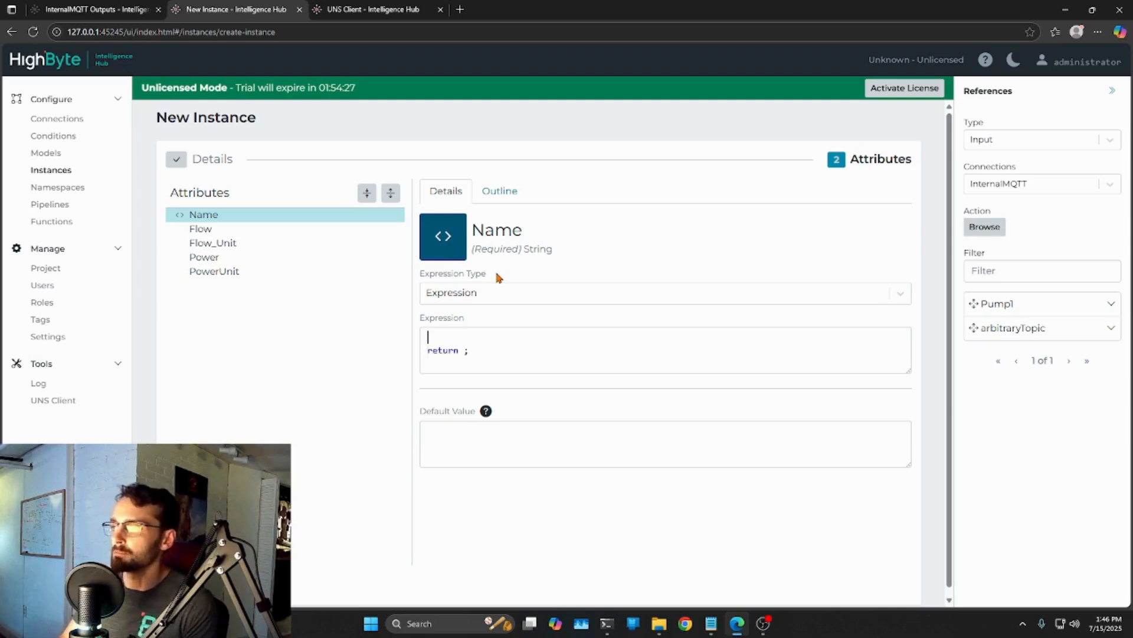
type("let ")
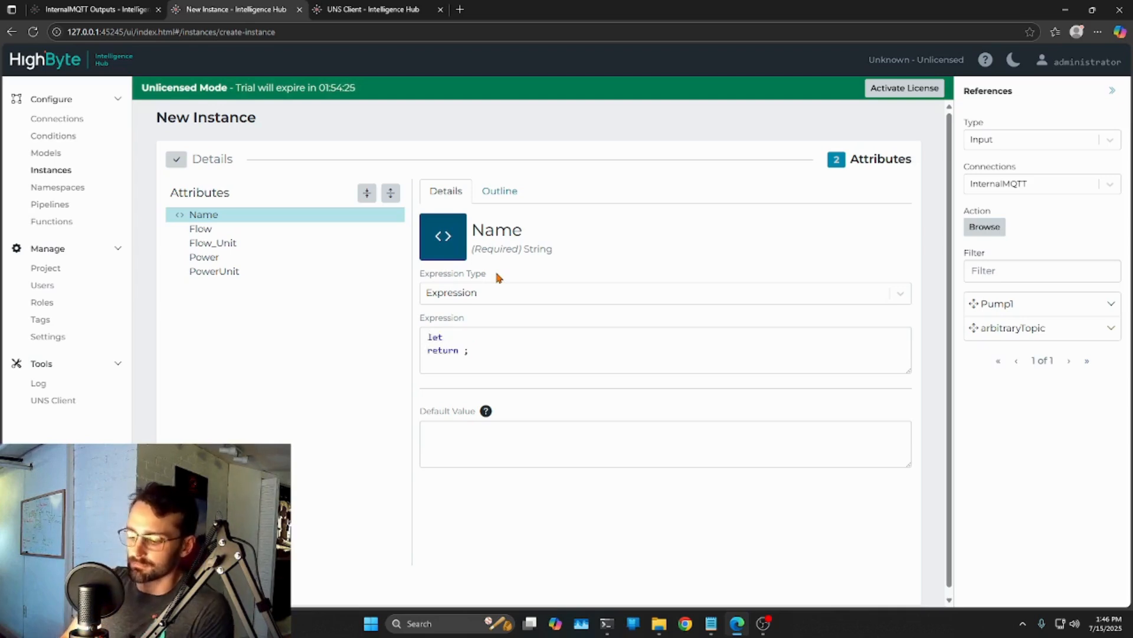
type("myvar = 14;")
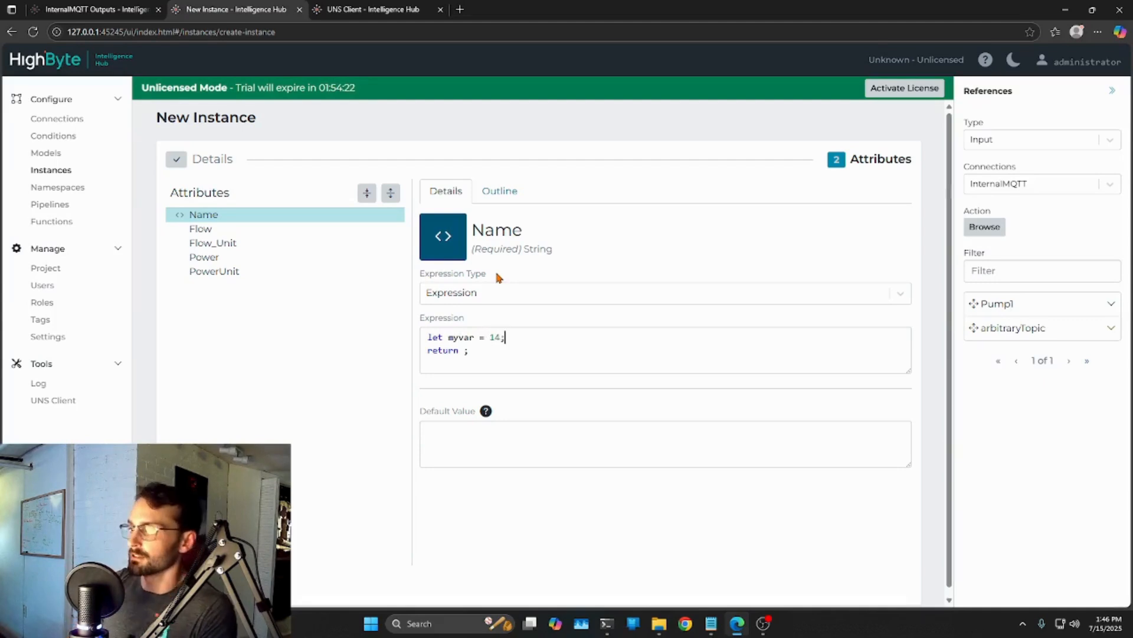
key("Down")
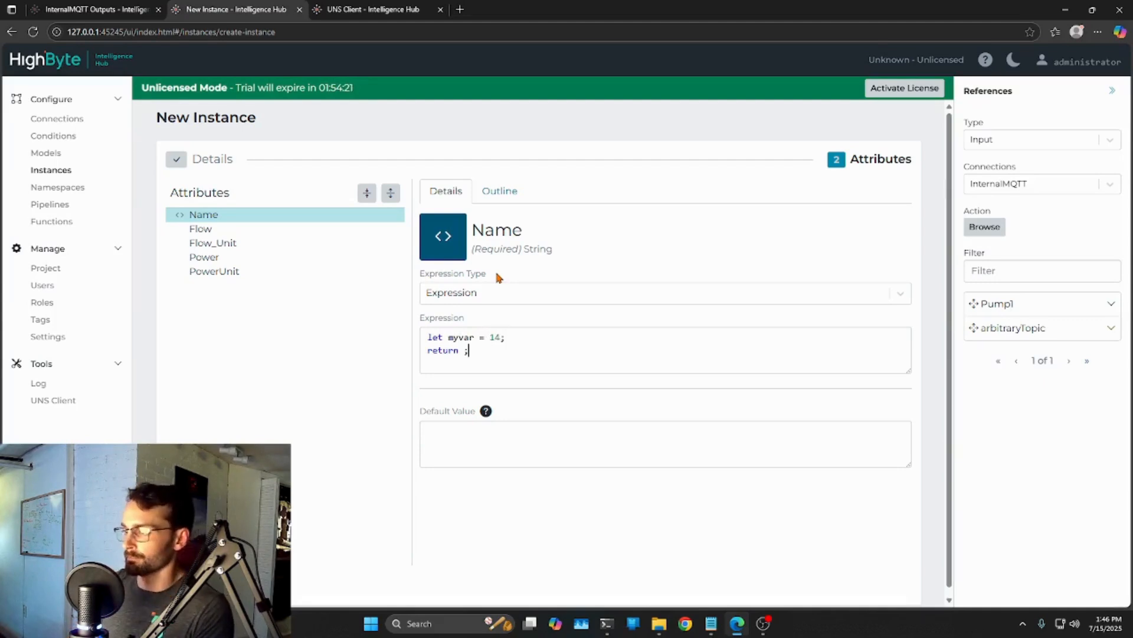
type("my")
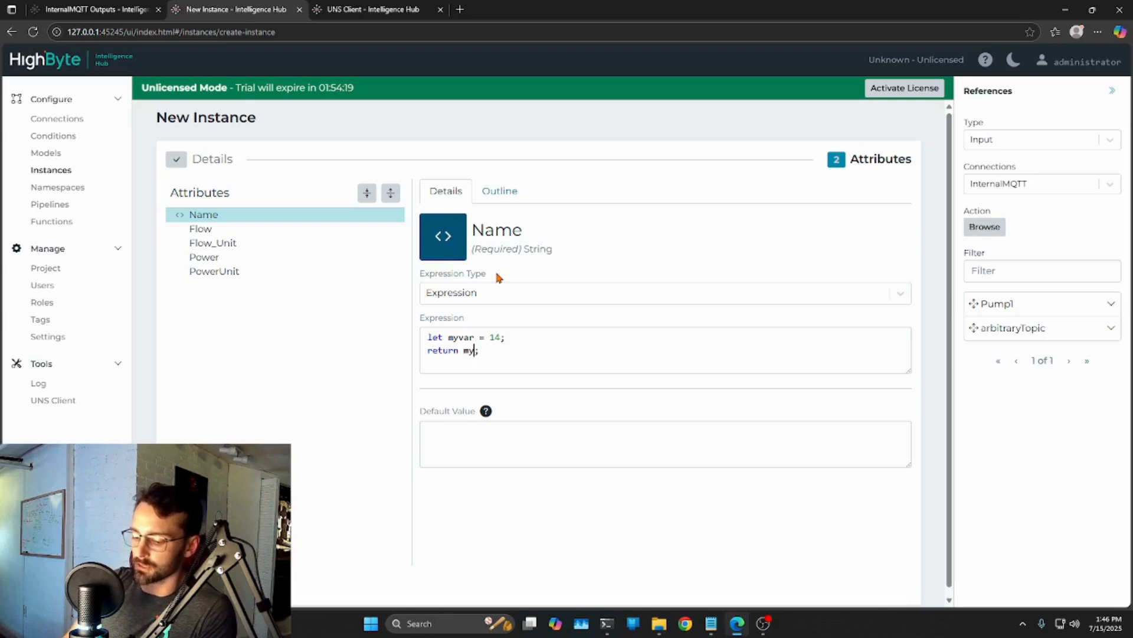
type("var")
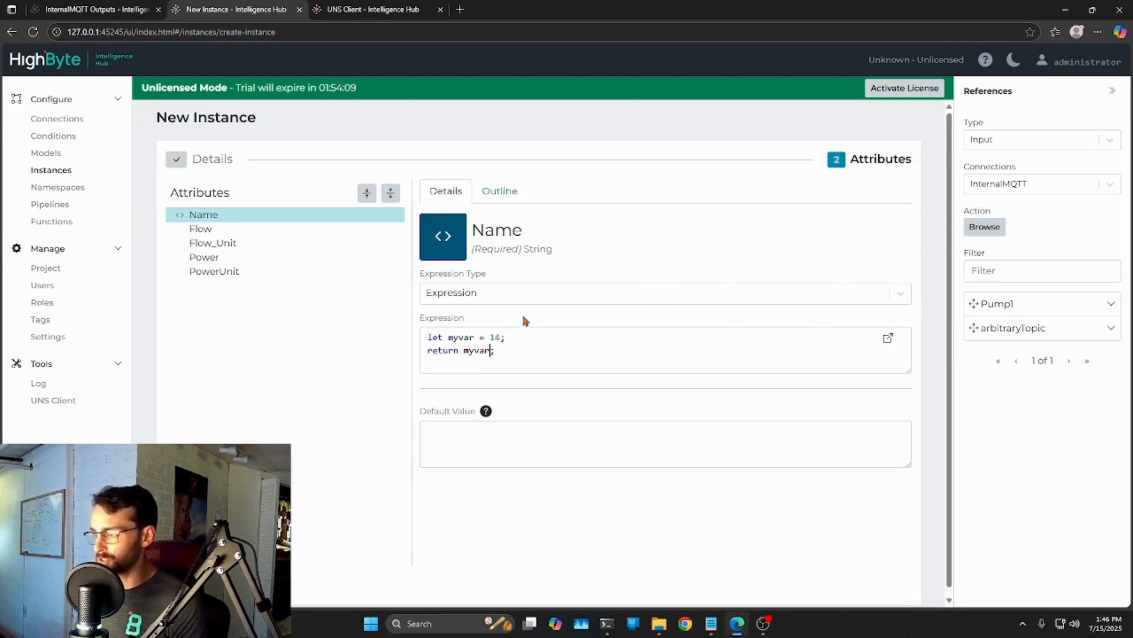
left_click_drag(526, 354, 411, 341)
key("BackSpace")
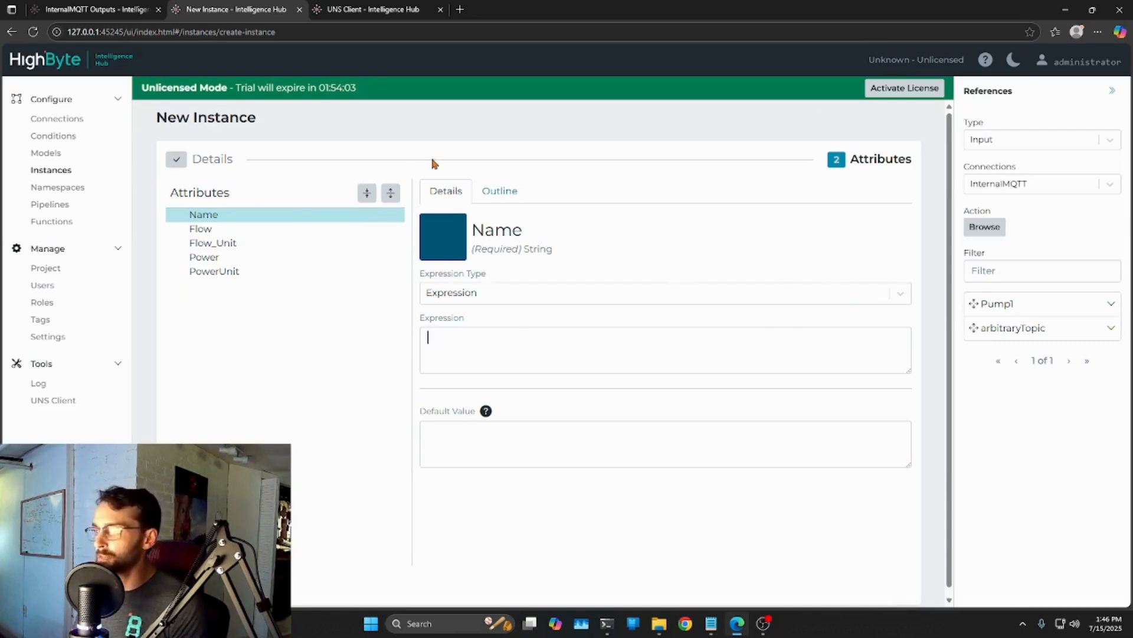
Set the Name attribute's expression type to Reference and map it to the Name field of the Pump1 input
left_click(1112, 304)
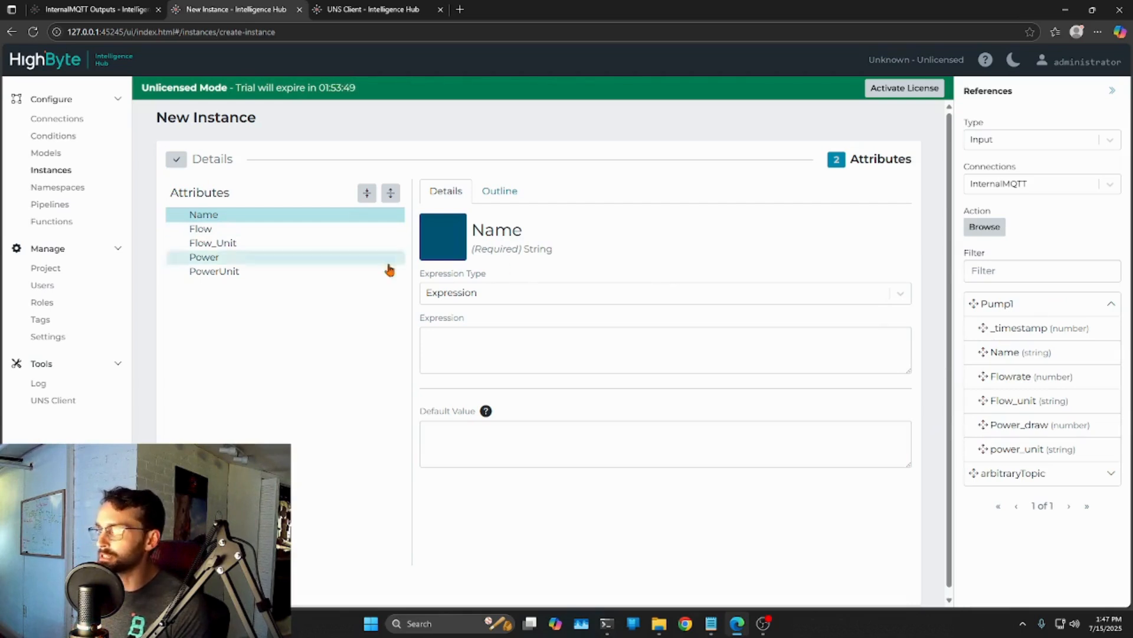
left_click(467, 301)
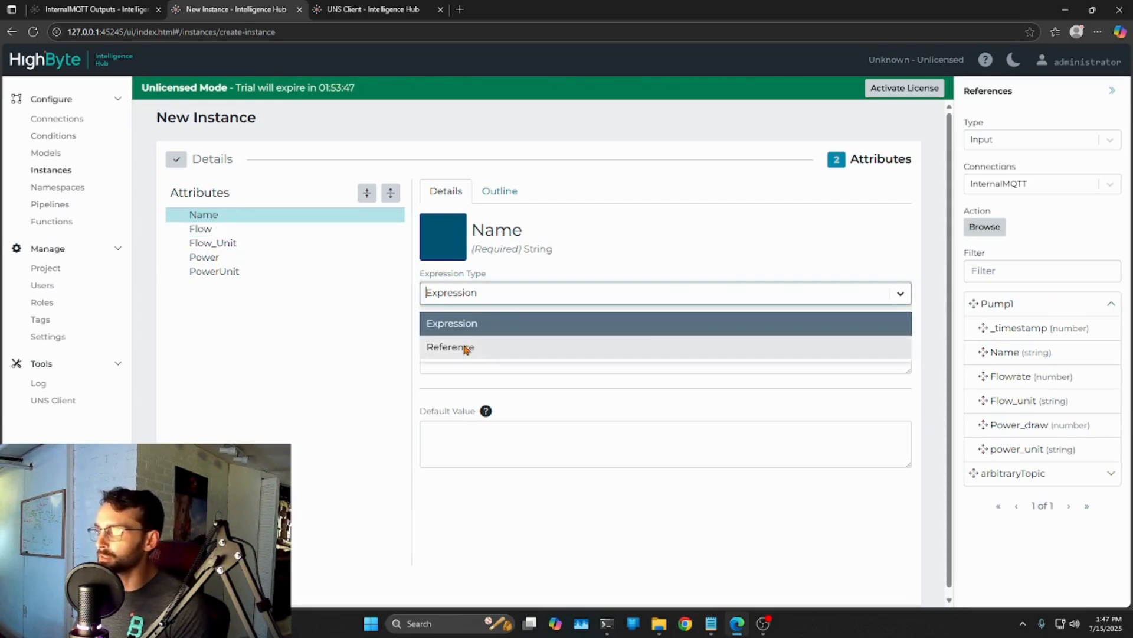
left_click(468, 347)
left_click(387, 356)
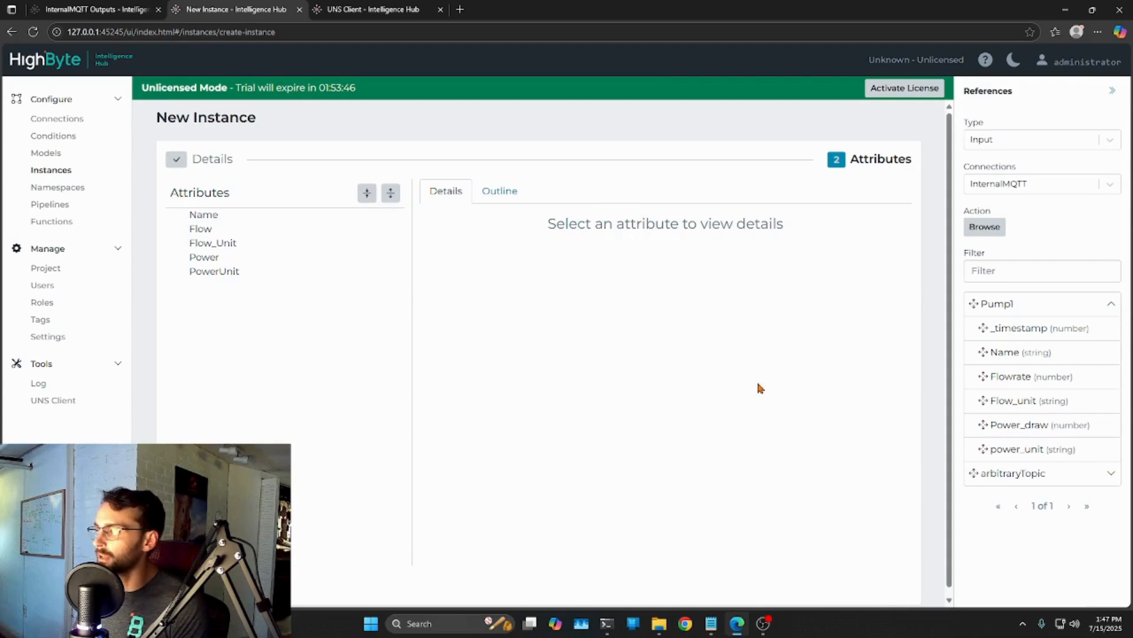
left_click(205, 213)
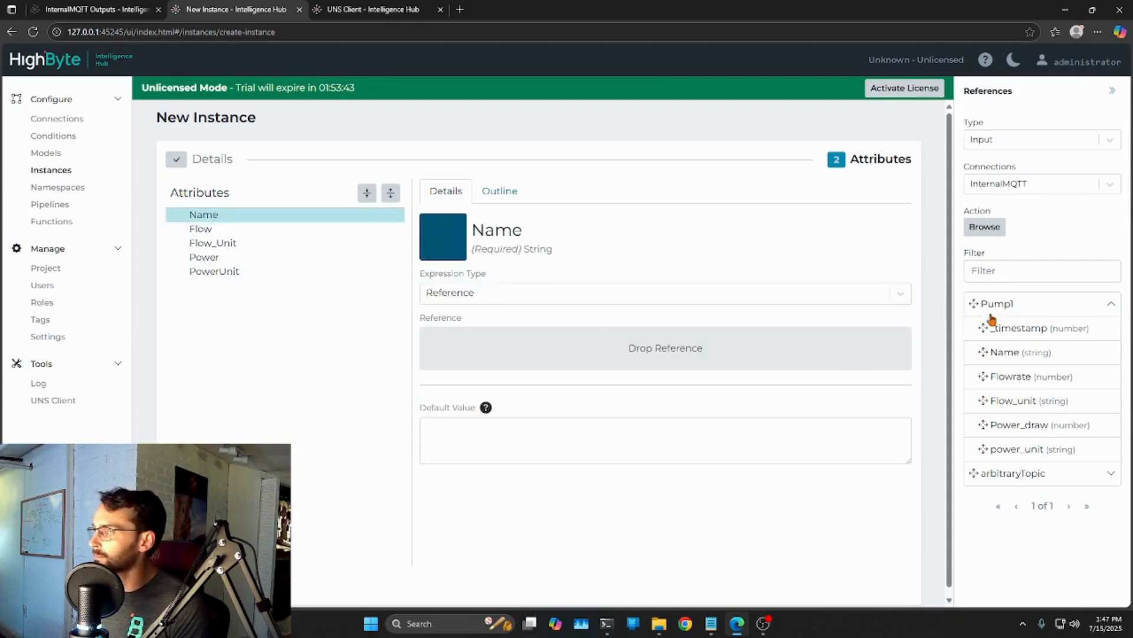
left_click_drag(1017, 356, 717, 351)
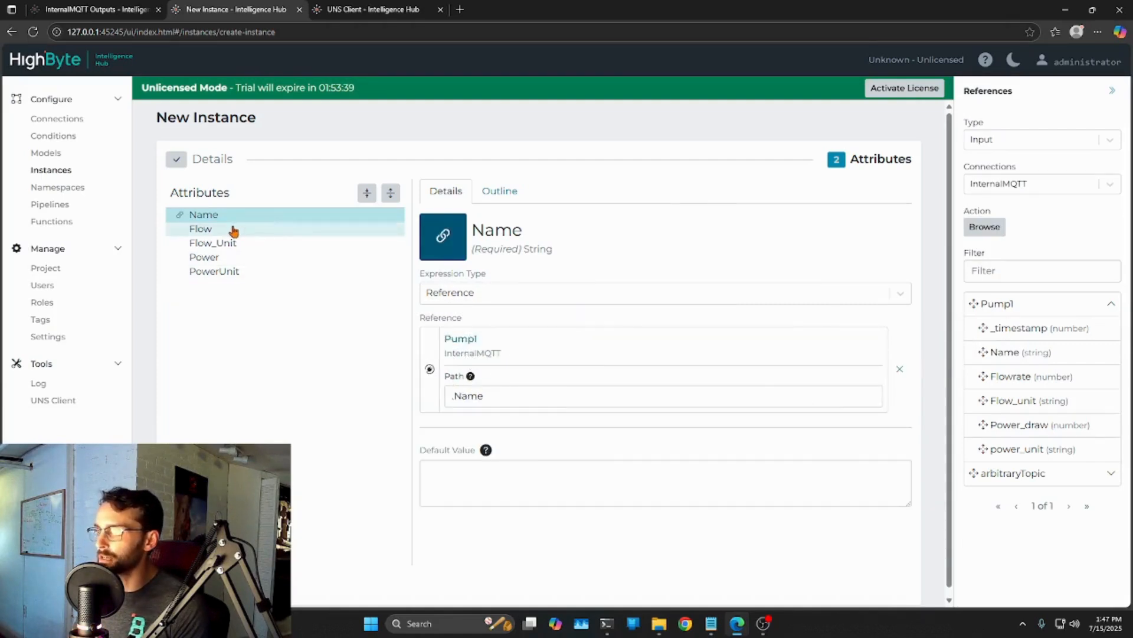
mouse_move(471, 379)
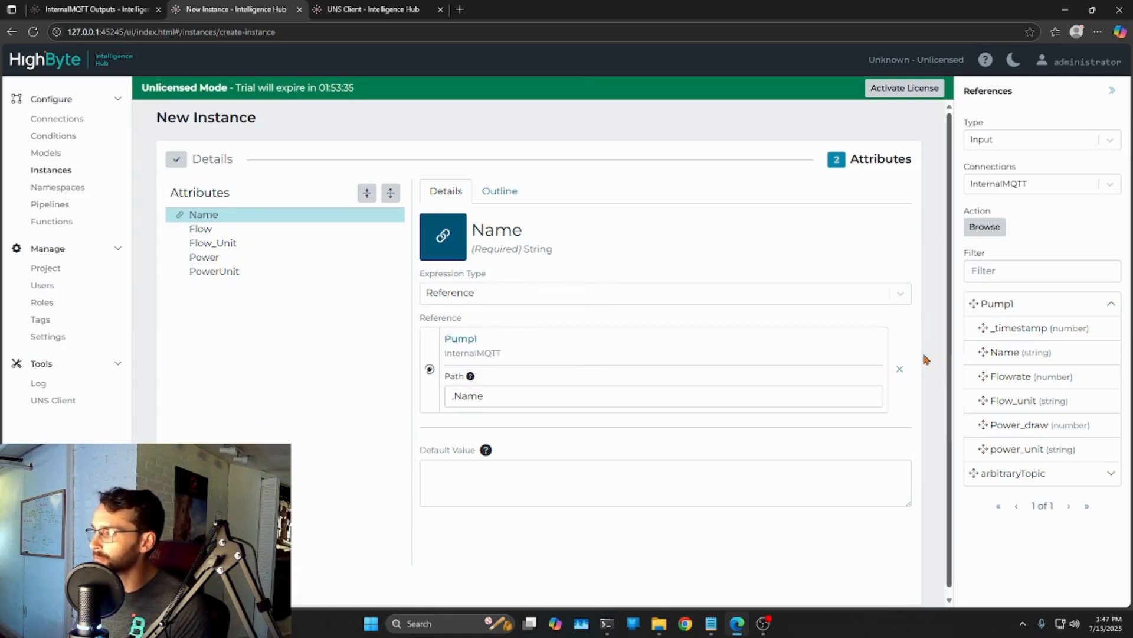
Map Flow to the Pump1 input's Flowrate and Power to its Power_draw, leave both unit attributes unmapped, and create the instance
left_click(204, 229)
left_click_drag(1010, 383, 660, 374)
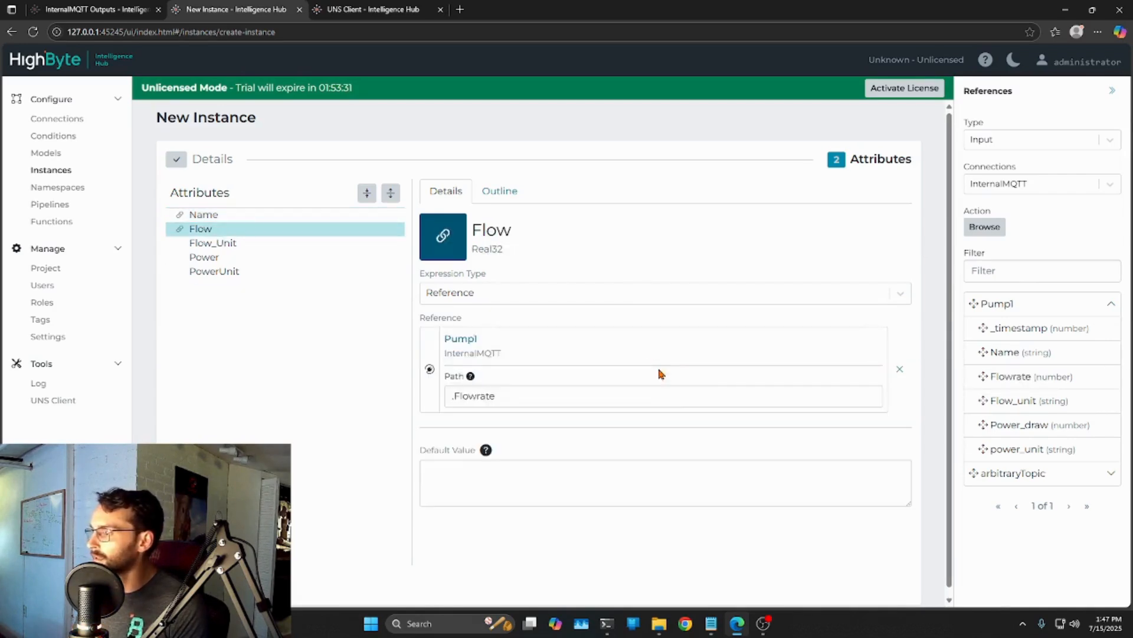
left_click(214, 244)
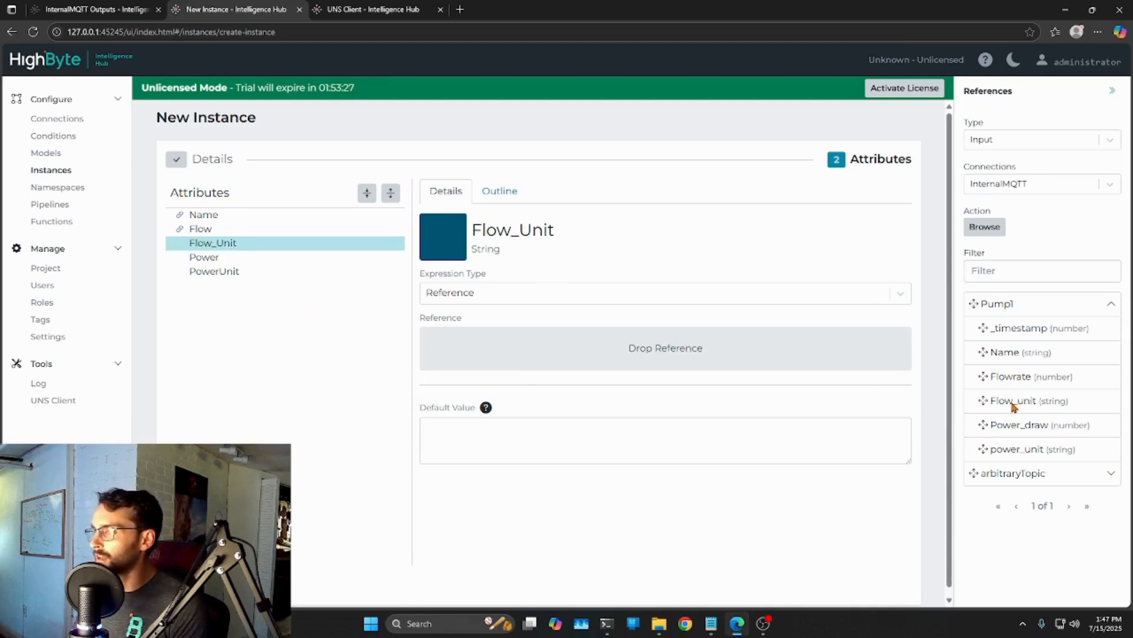
left_click(214, 260)
left_click_drag(1016, 427, 637, 387)
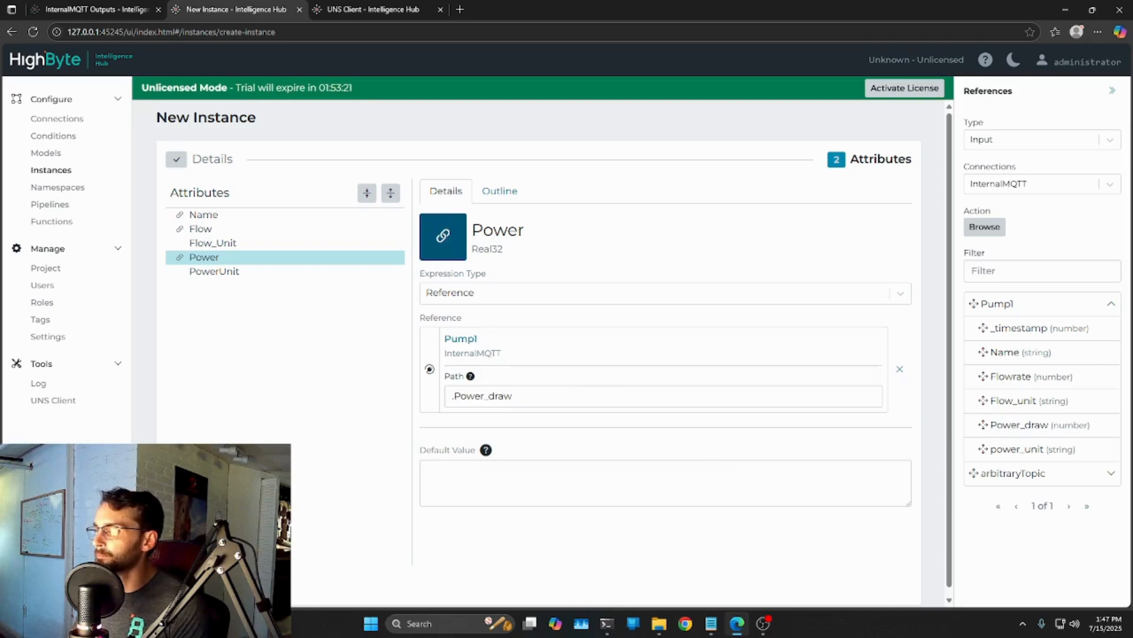
left_click(236, 584)
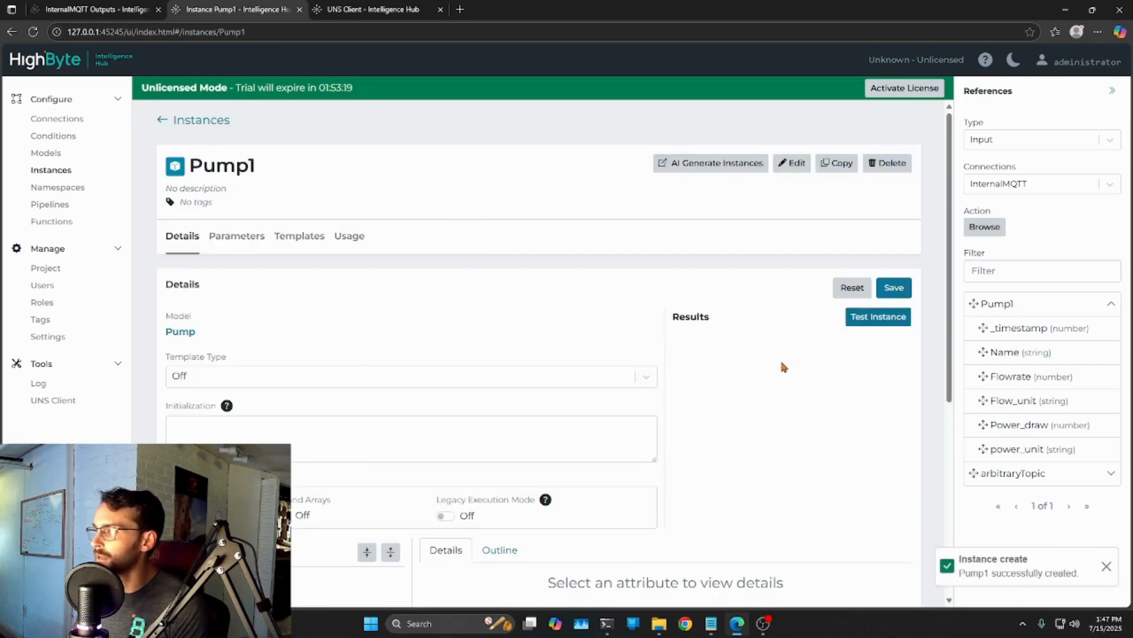
Test the Pump1 instance and examine the Flow_Unit and PowerUnit values in its enlarged results
left_click(880, 318)
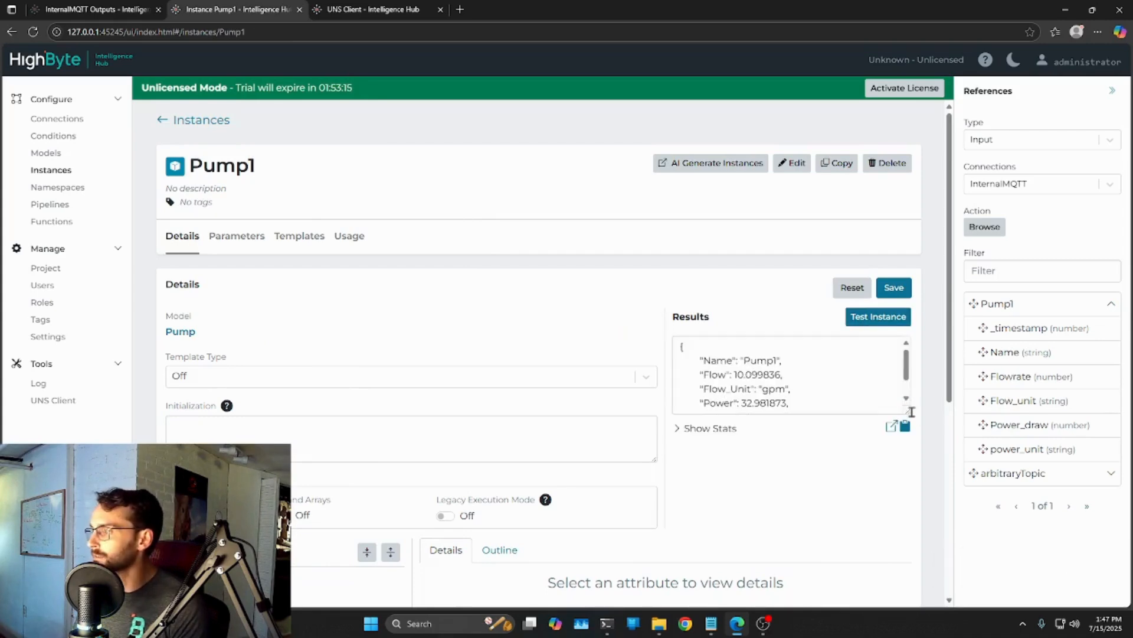
left_click_drag(910, 411, 909, 497)
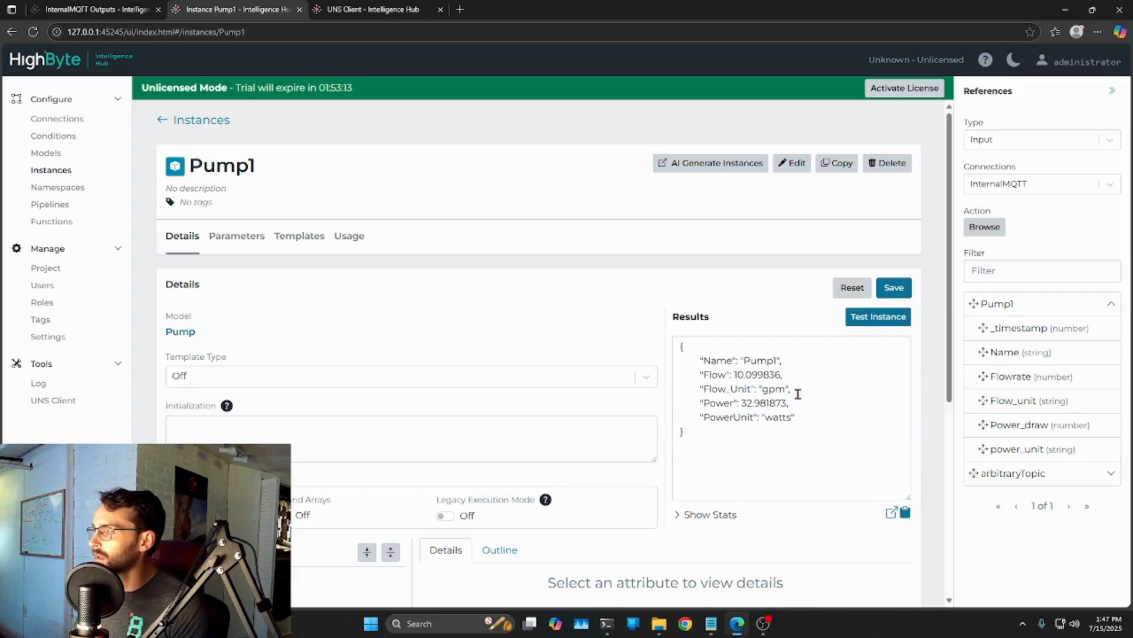
left_click_drag(794, 390, 701, 390)
left_click_drag(795, 418, 699, 418)
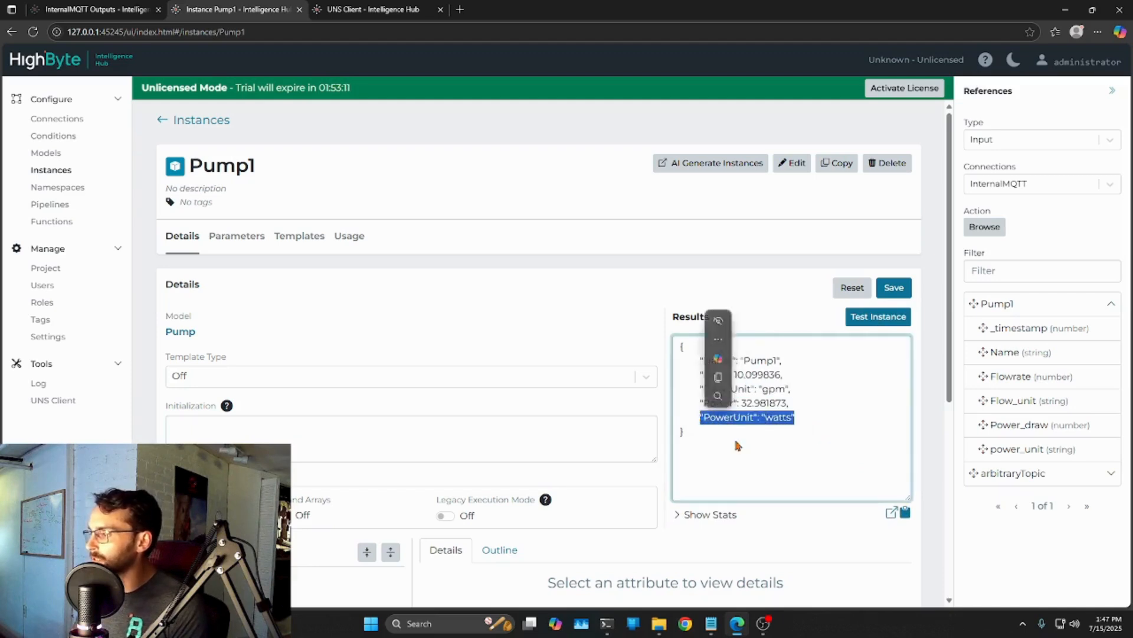
left_click(868, 440)
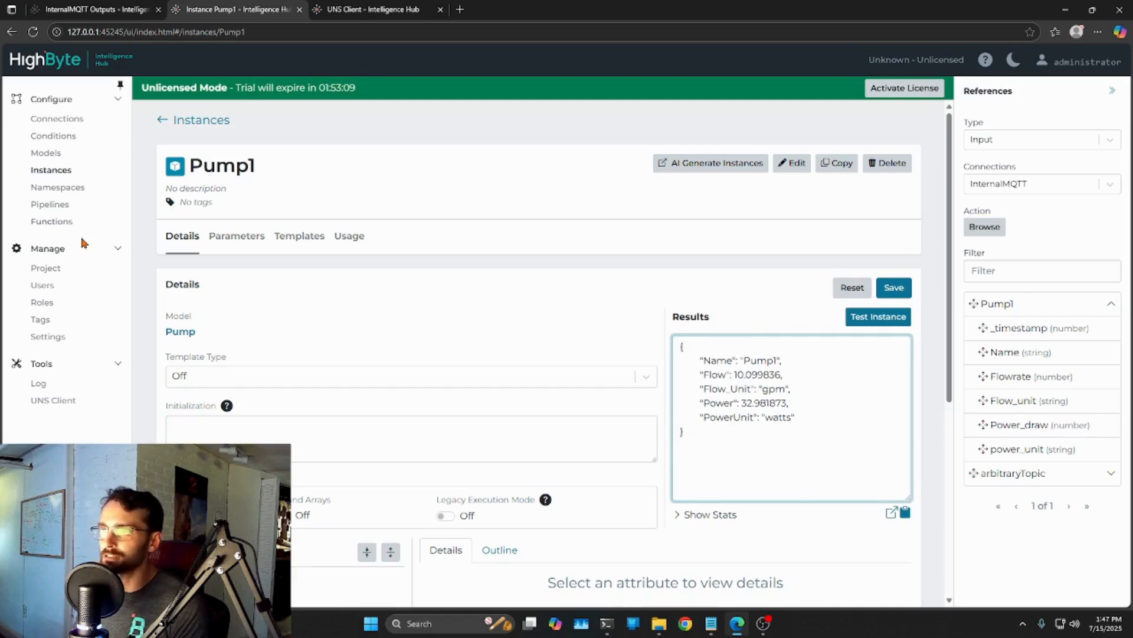
Open the Pump model and view the settings of its PowerUnit attribute
left_click(45, 153)
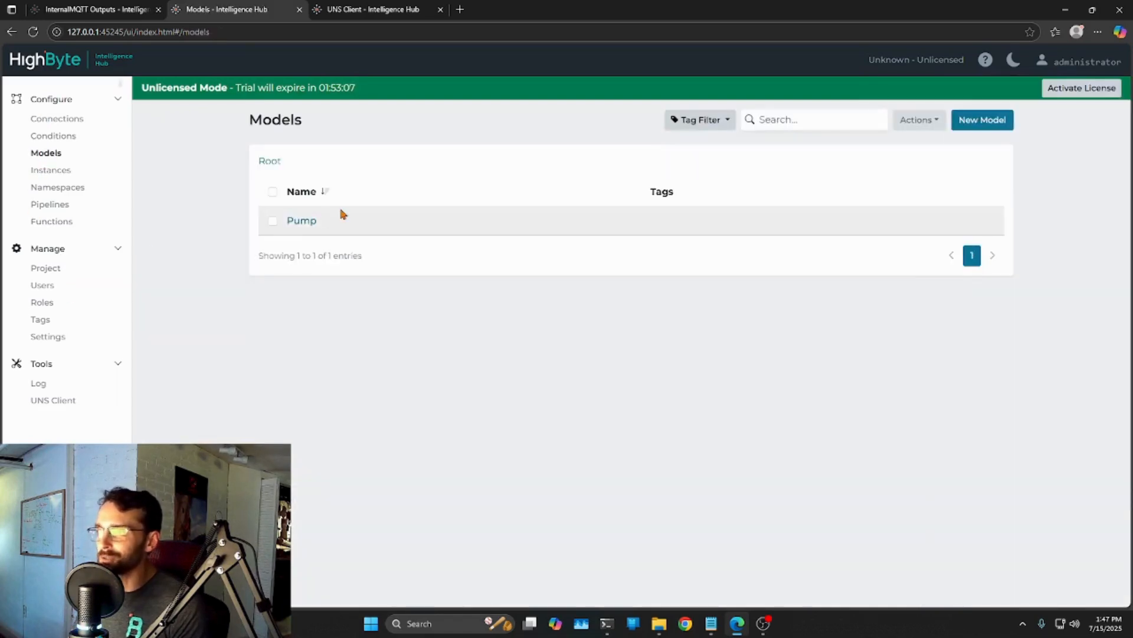
left_click(302, 219)
left_click(316, 400)
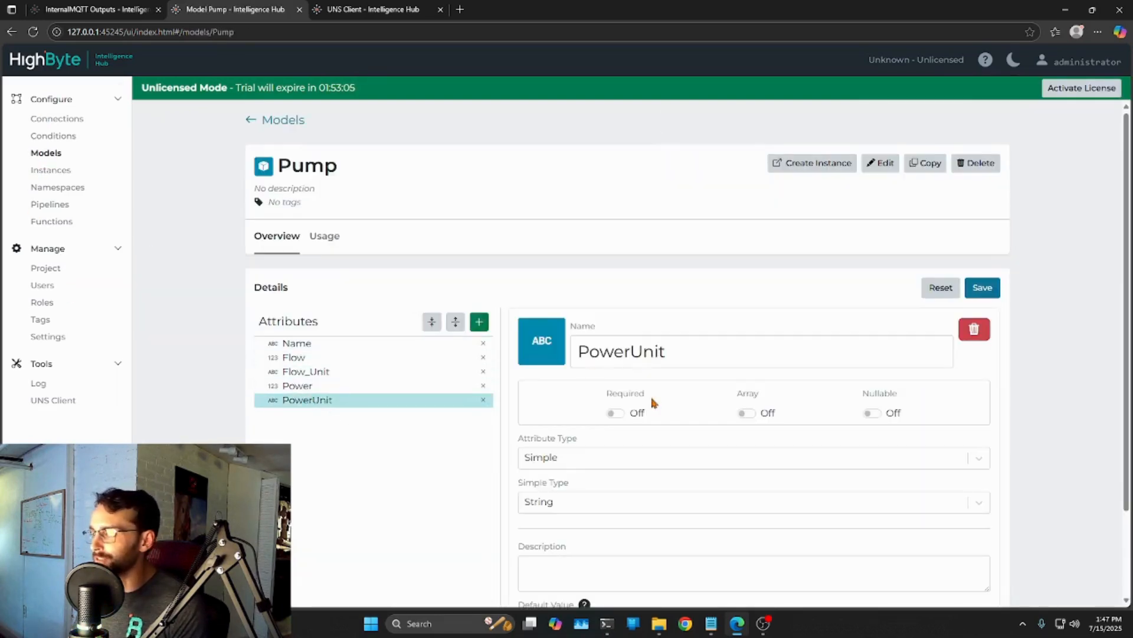
Rename the Pump model's PowerUnit attribute to Power_Unit and save the model
left_click(631, 350)
type("_")
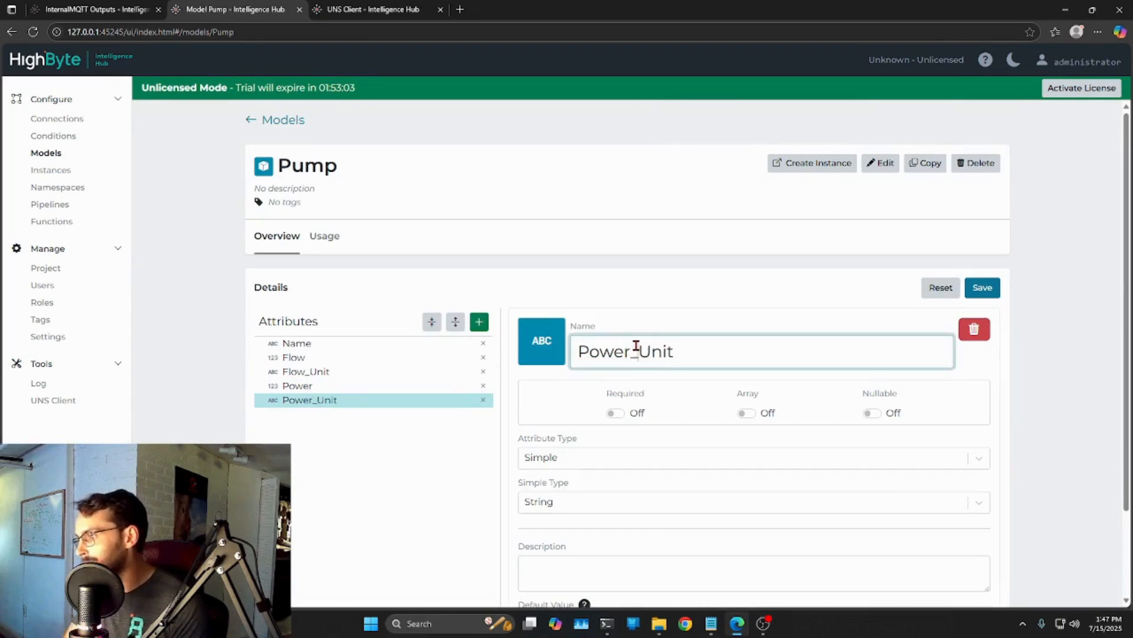
left_click(982, 287)
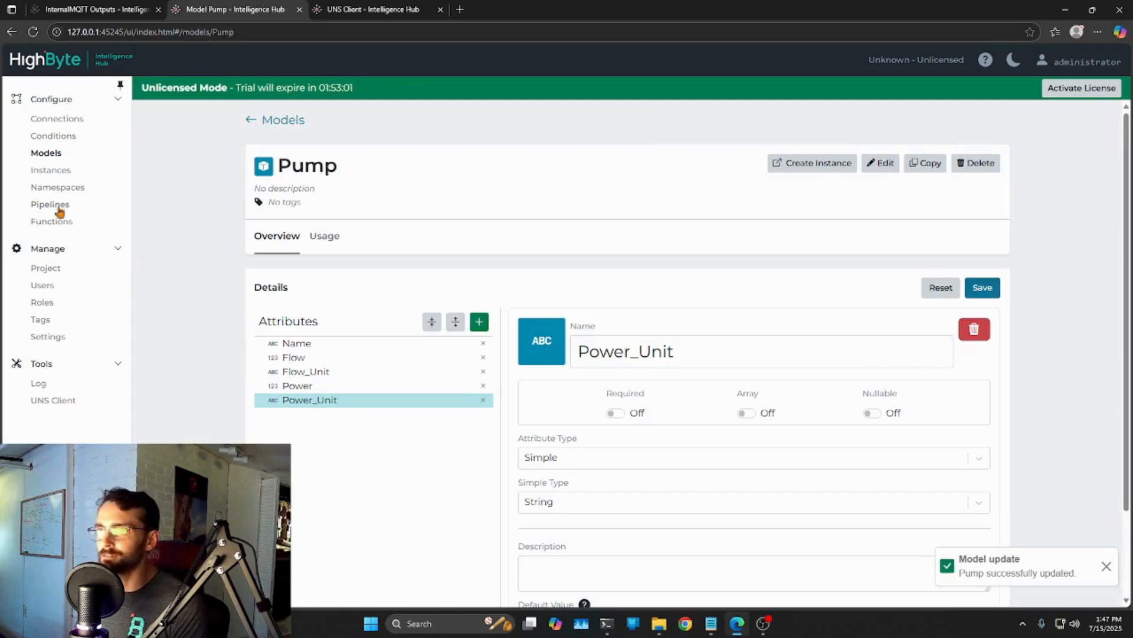
Open the Pump1 instance, test it, and examine the attribute names and units in its enlarged results
left_click(53, 171)
left_click(299, 220)
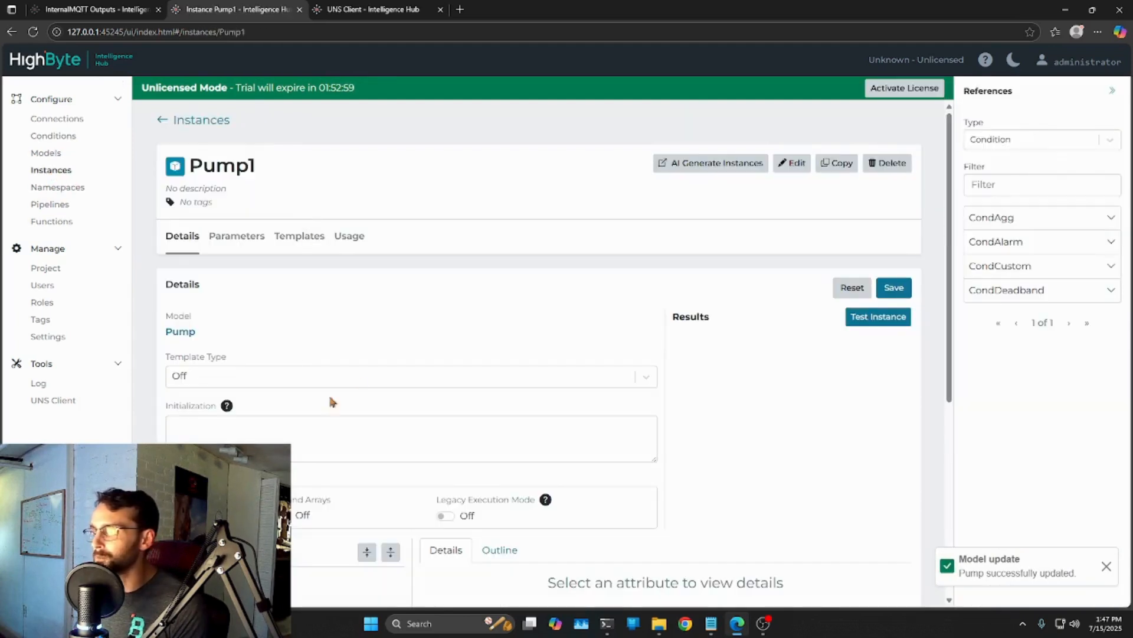
left_click(891, 317)
left_click_drag(920, 407, 912, 518)
left_click_drag(725, 389, 765, 417)
left_click(824, 415)
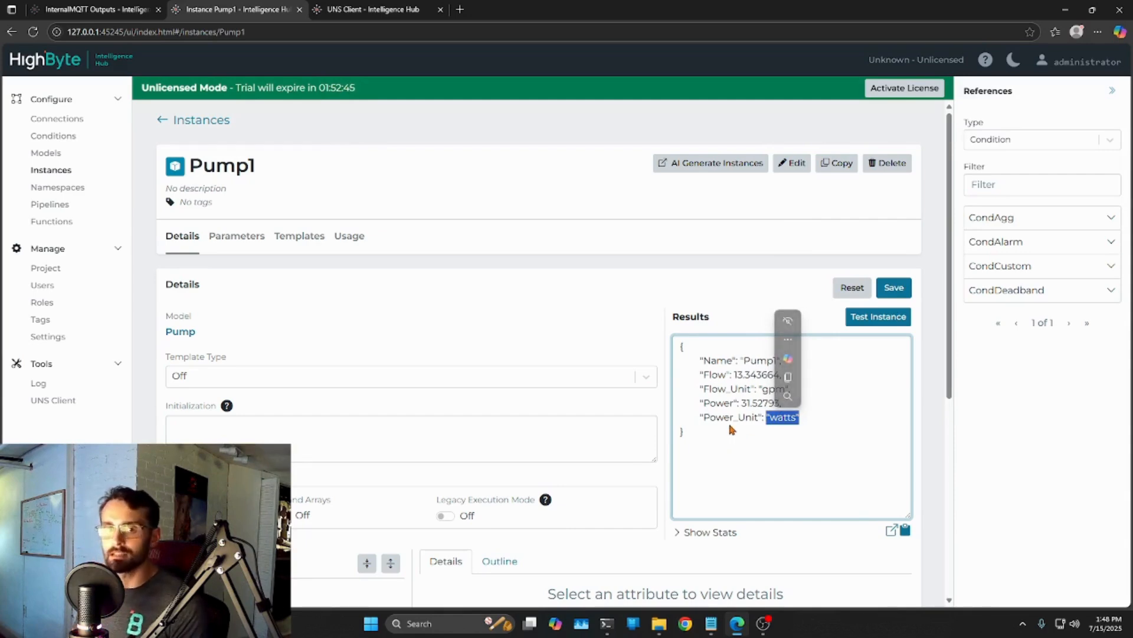
left_click(808, 404)
left_click_drag(706, 356, 862, 438)
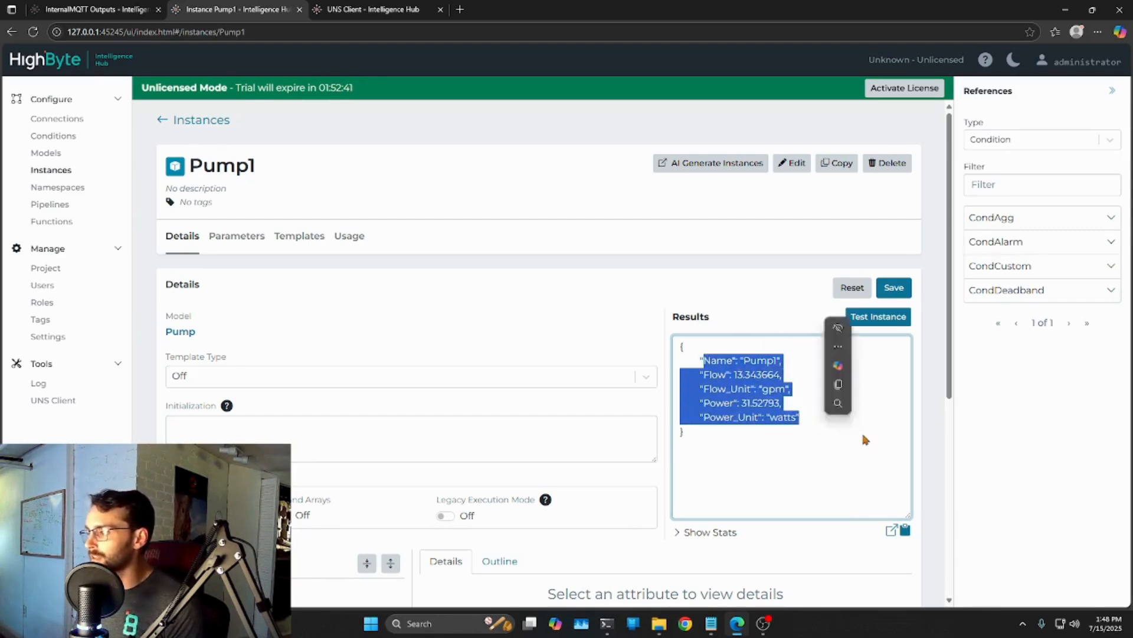
left_click(822, 427)
View the input references available from the InternalMQTT connection for the Pump1 instance
scroll(818, 410, "down", 3)
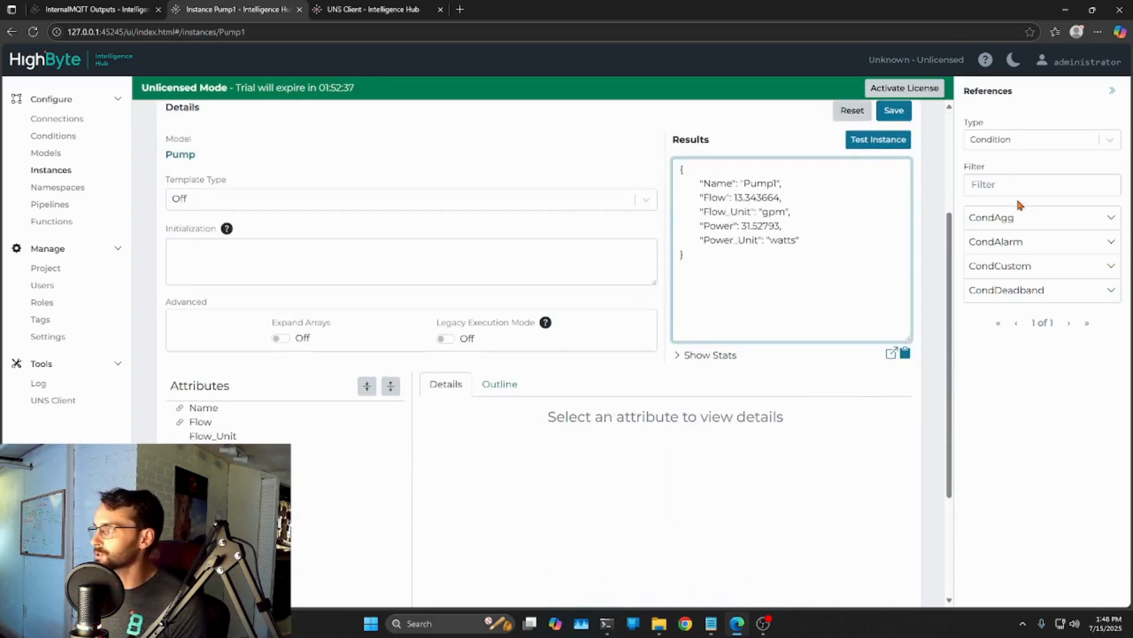
left_click(1027, 139)
left_click(1004, 192)
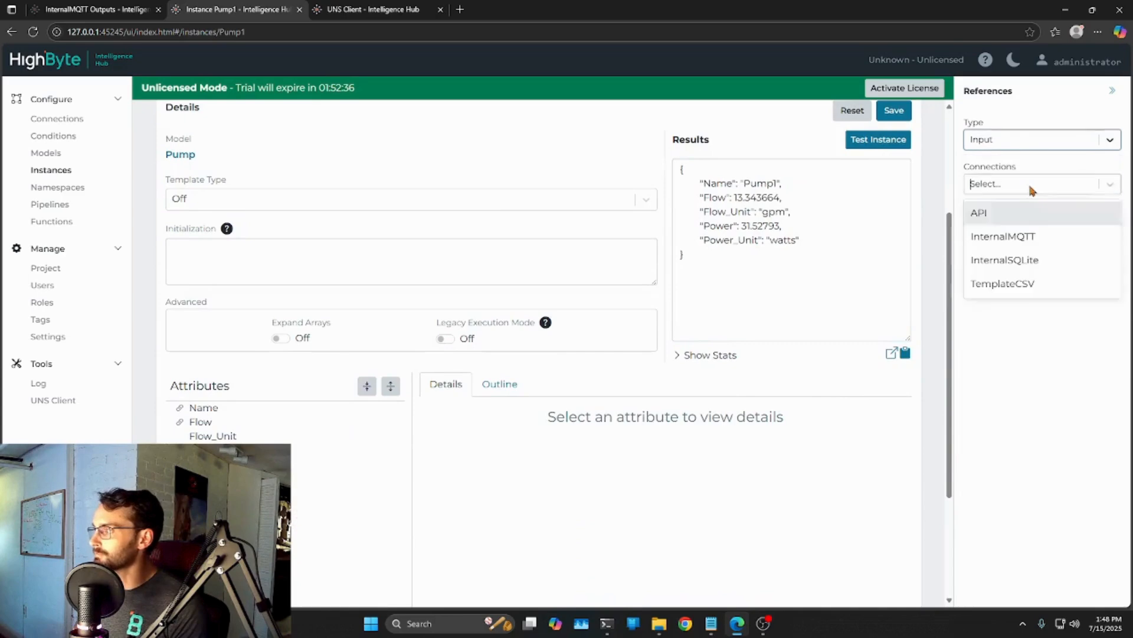
left_click(1035, 239)
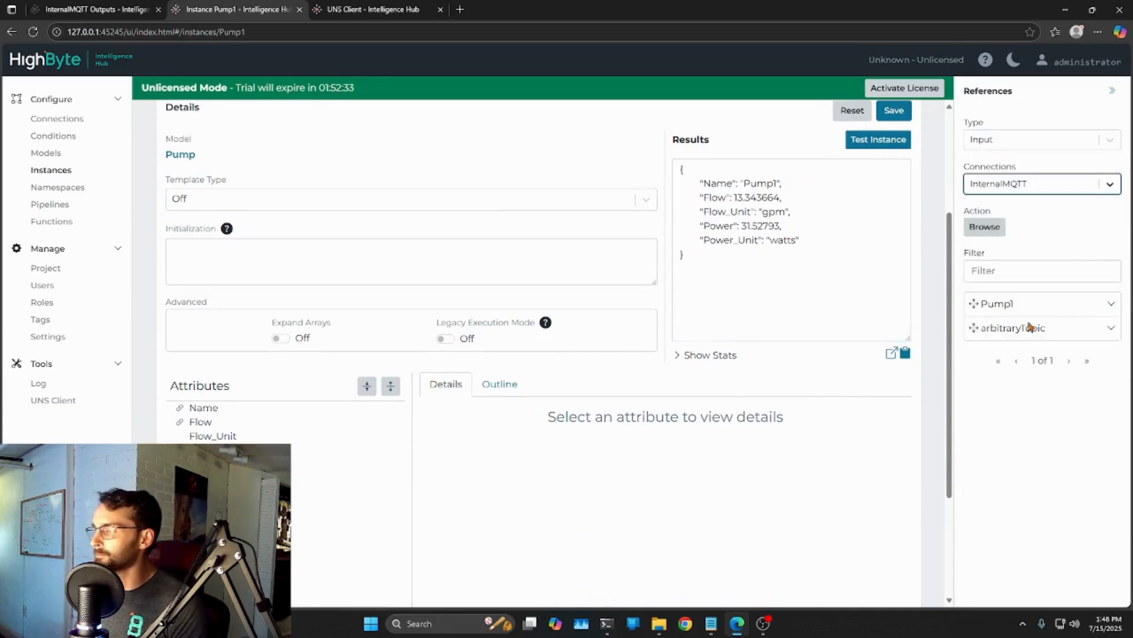
scroll(304, 194, "up", 3)
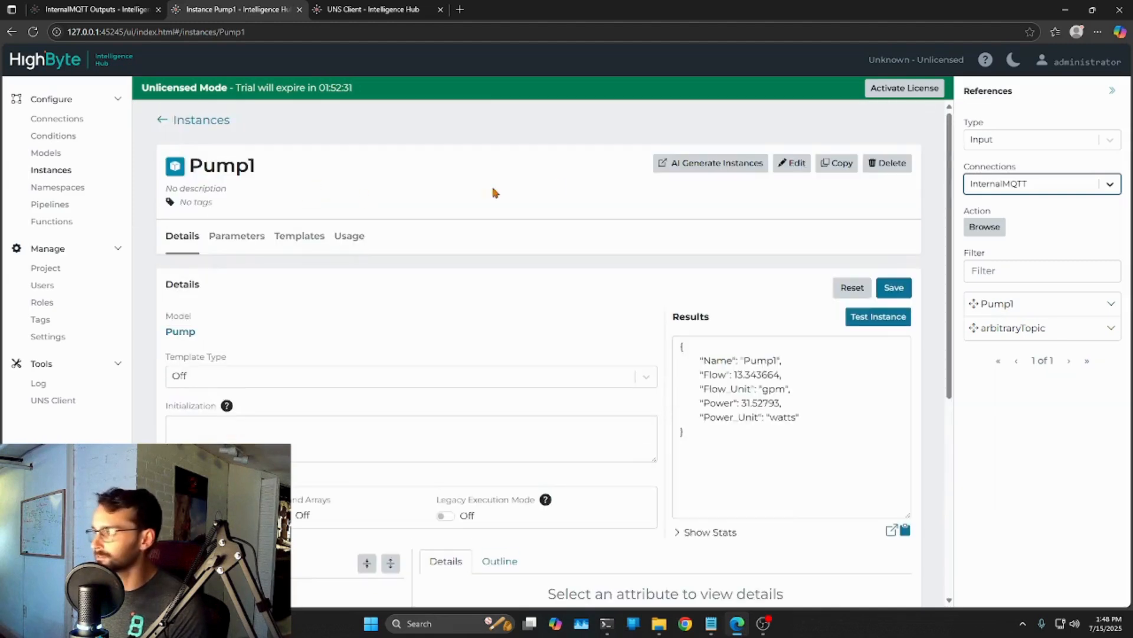
Start a new instance named Pump2 based on the Pump model and proceed to its attributes
left_click(186, 122)
left_click(976, 120)
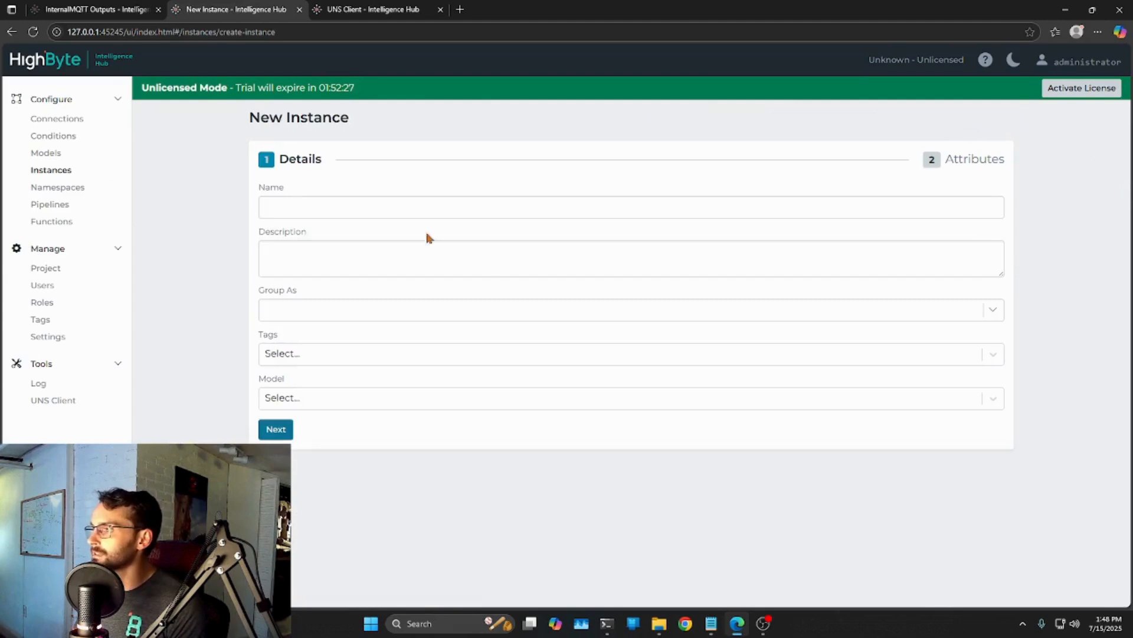
left_click(321, 212)
type("Pump2")
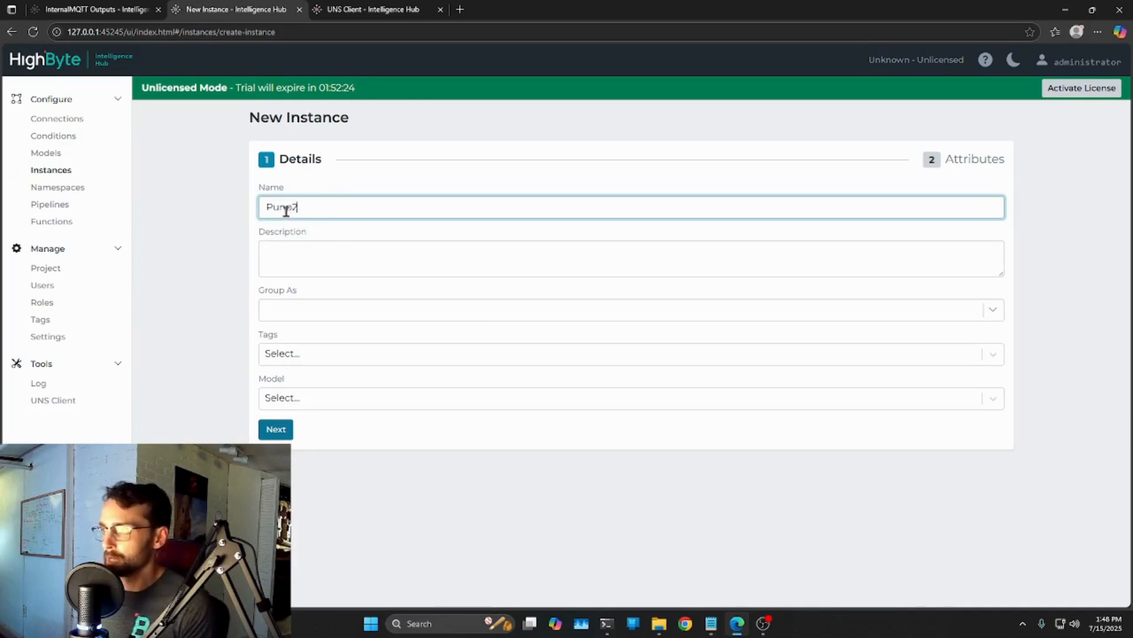
left_click_drag(288, 209, 280, 208)
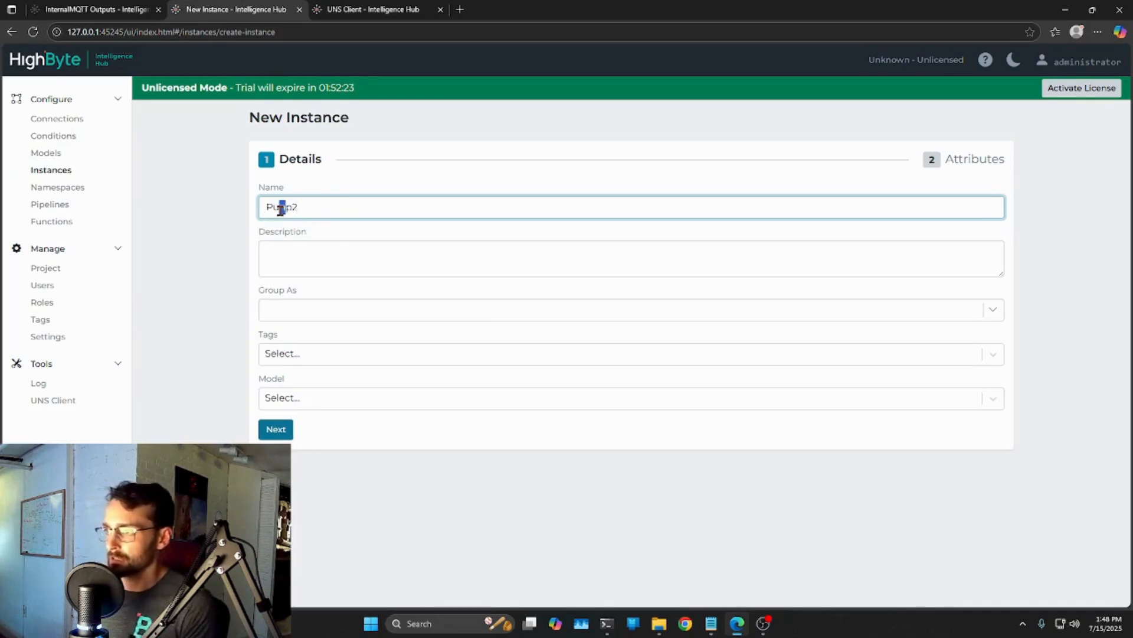
type("m")
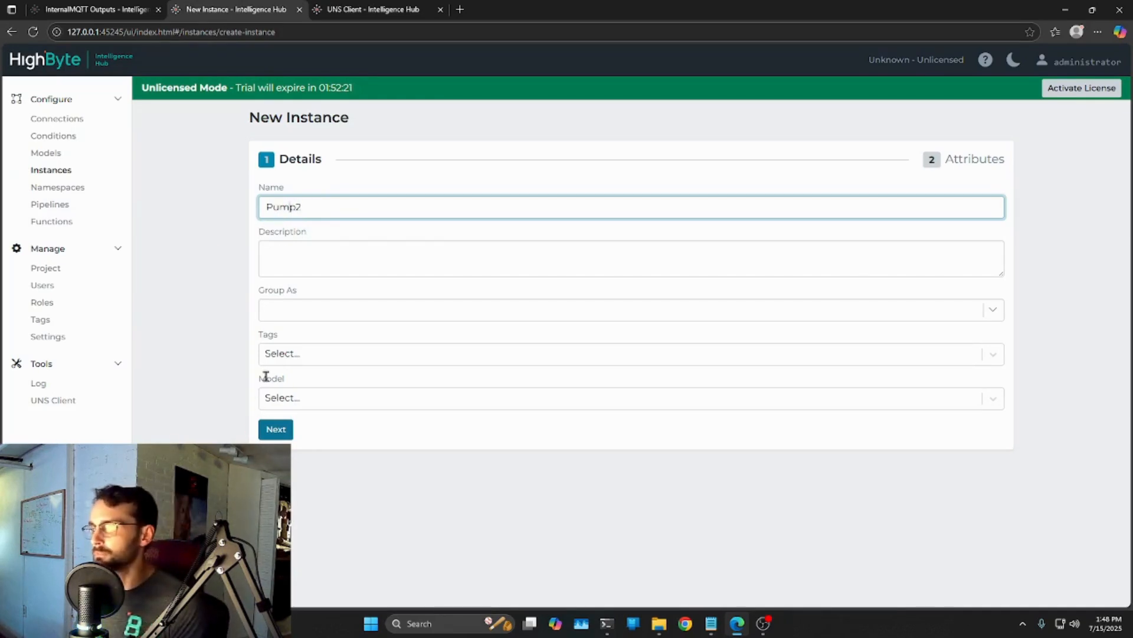
left_click(291, 397)
left_click(289, 429)
left_click(277, 450)
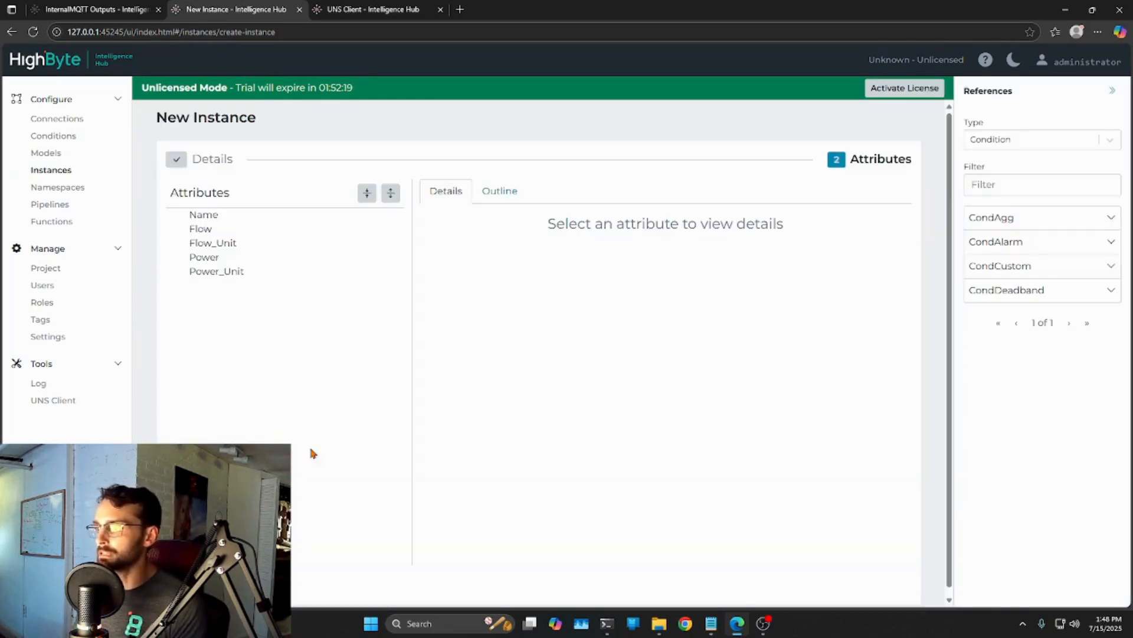
List the InternalMQTT input references, expand arbitraryTopic's fields, and create the Pump2 instance with its attributes unmapped
left_click(1043, 139)
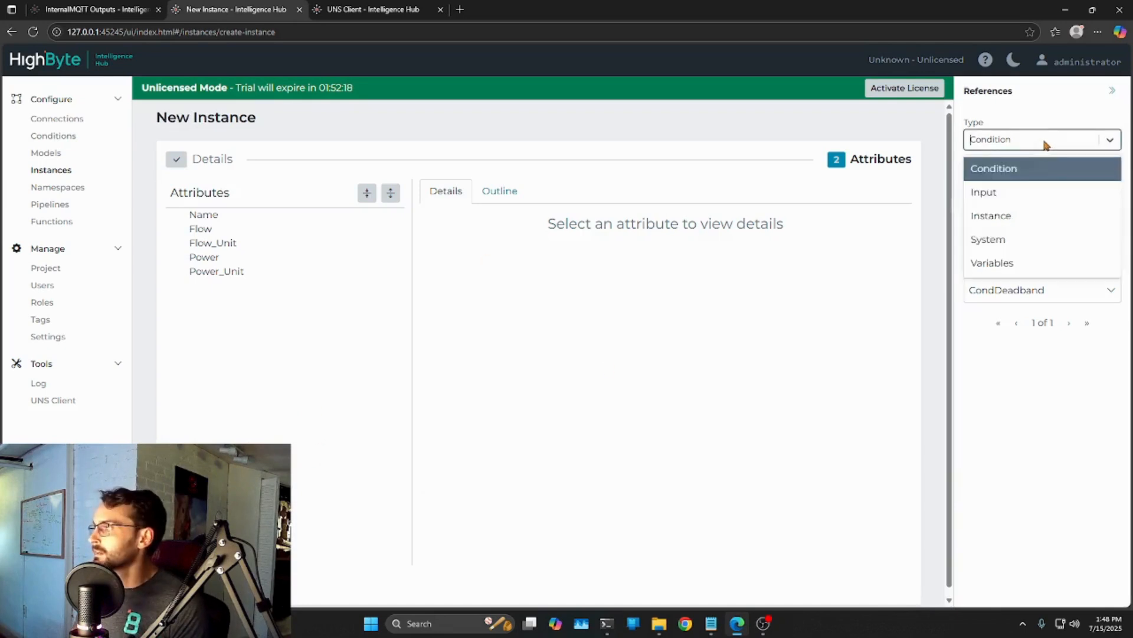
left_click(1018, 189)
left_click(1027, 185)
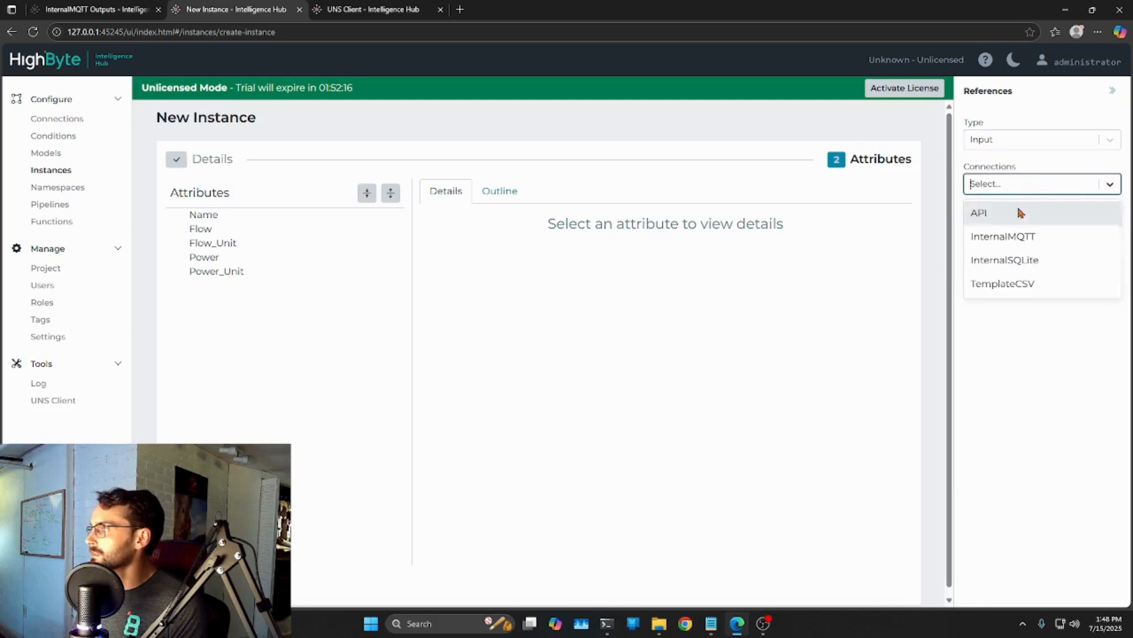
left_click(1007, 239)
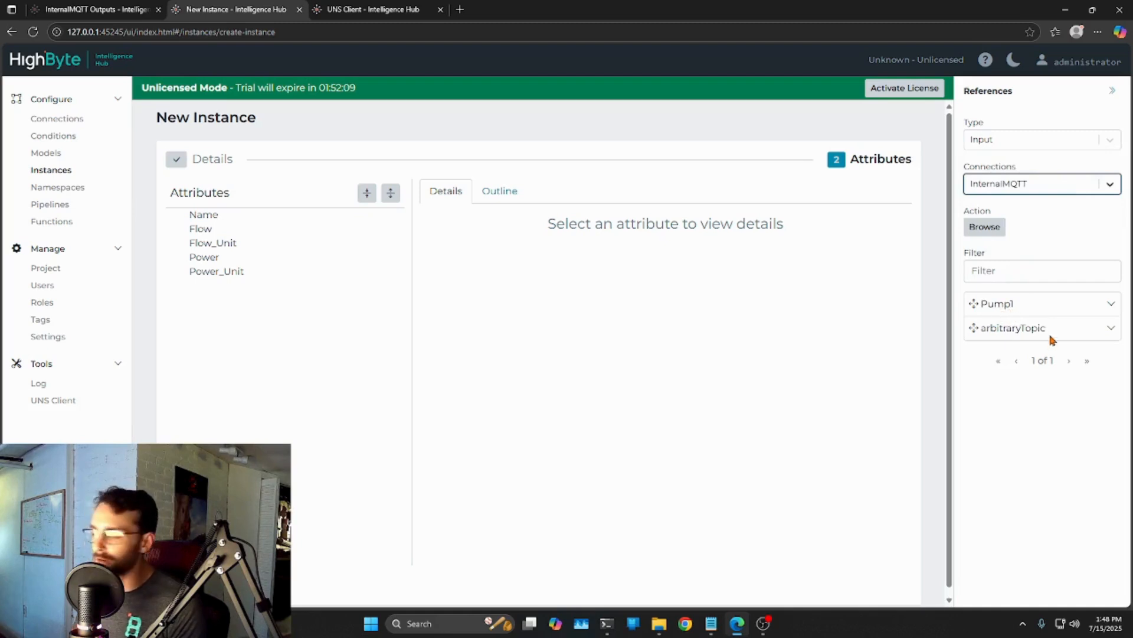
left_click(1111, 330)
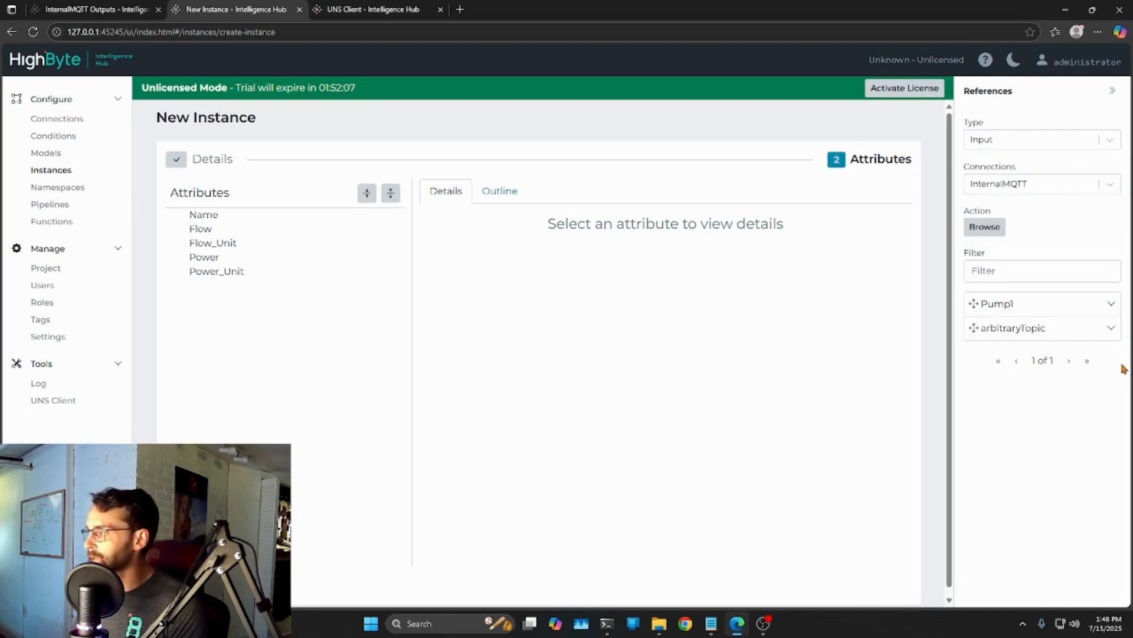
left_click(1112, 332)
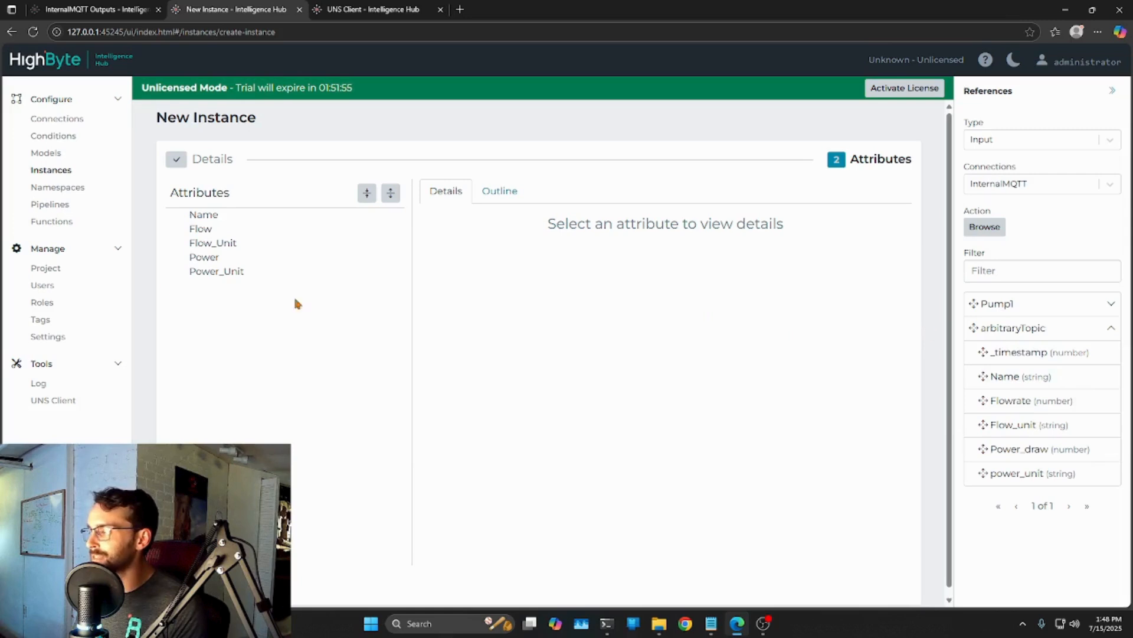
left_click(200, 219)
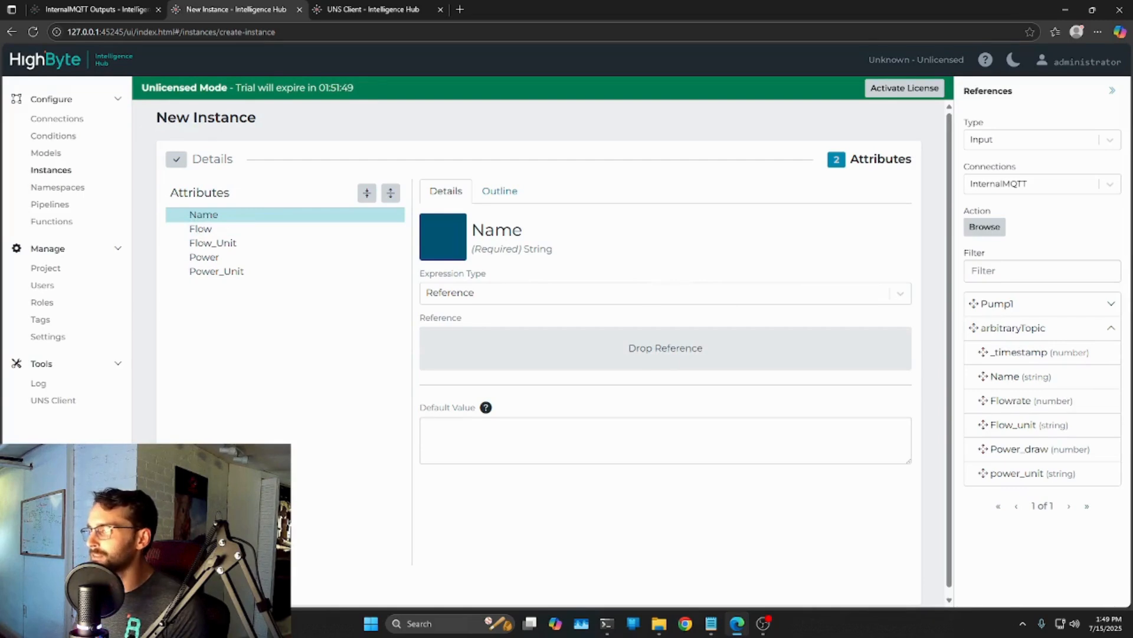
Map Pump2's Name attribute to the whole arbitraryTopic input and check the reference's topic parameter
scroll(220, 329, "down", 4)
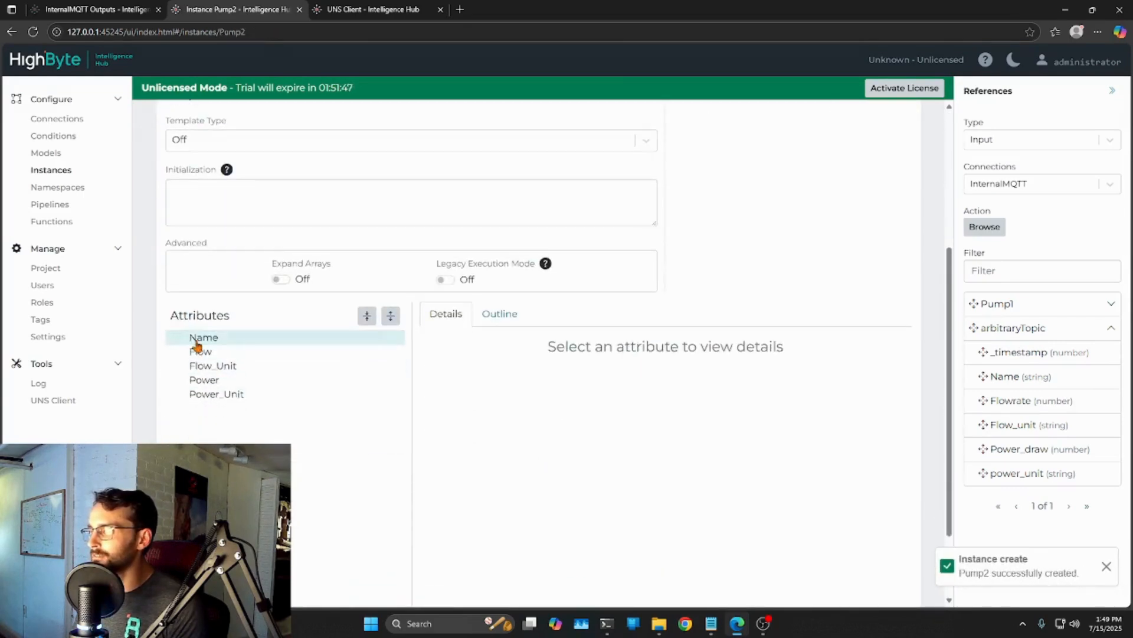
left_click(198, 342)
scroll(799, 386, "down", 2)
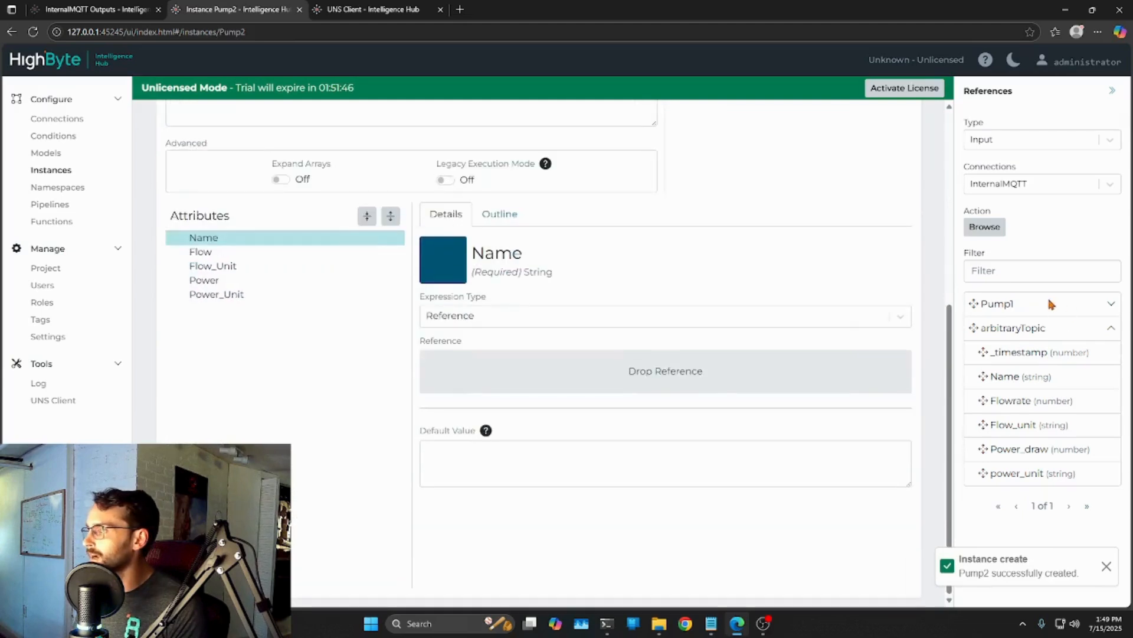
left_click(1108, 334)
left_click_drag(1002, 329, 552, 370)
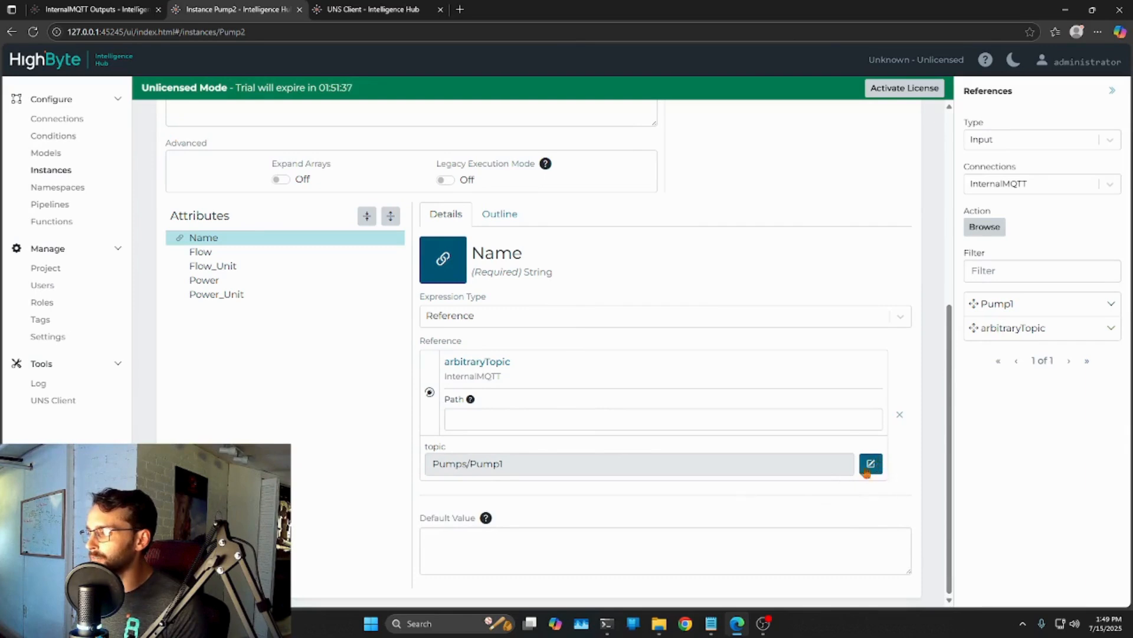
left_click_drag(533, 467, 455, 467)
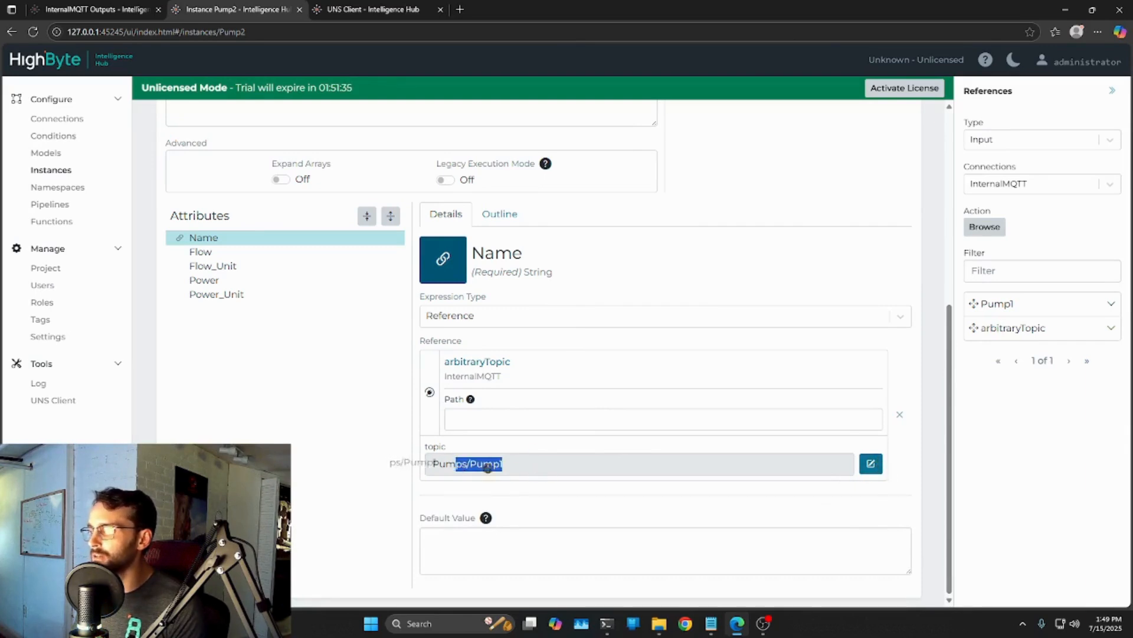
left_click(535, 469)
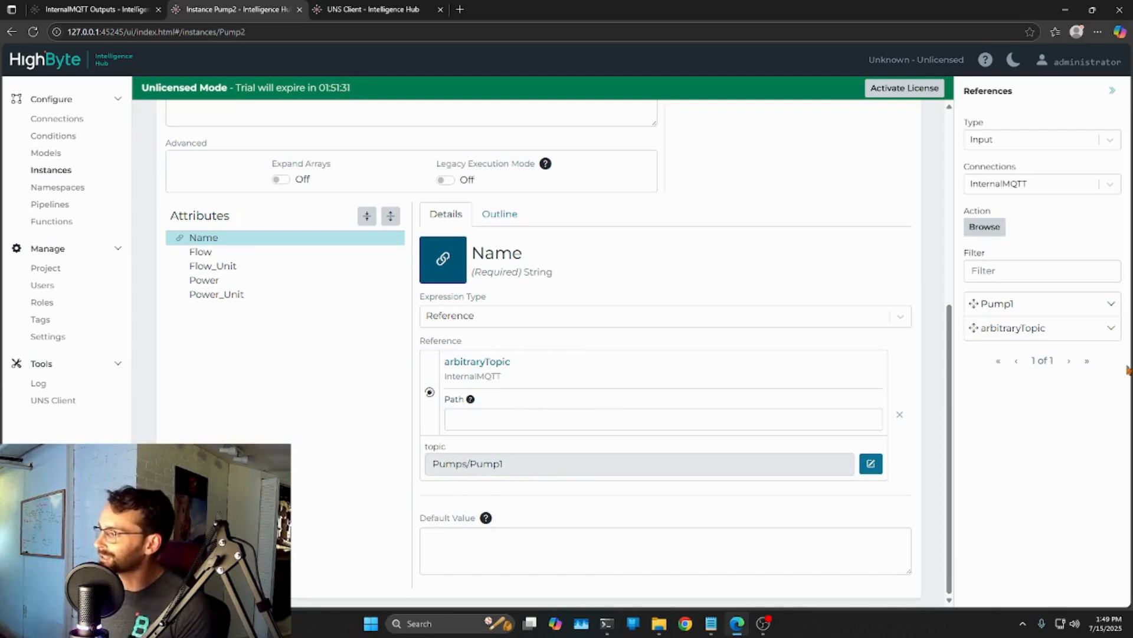
Expand the arbitraryTopic fields and set the path of the Name attribute's reference to .Name
left_click(1111, 327)
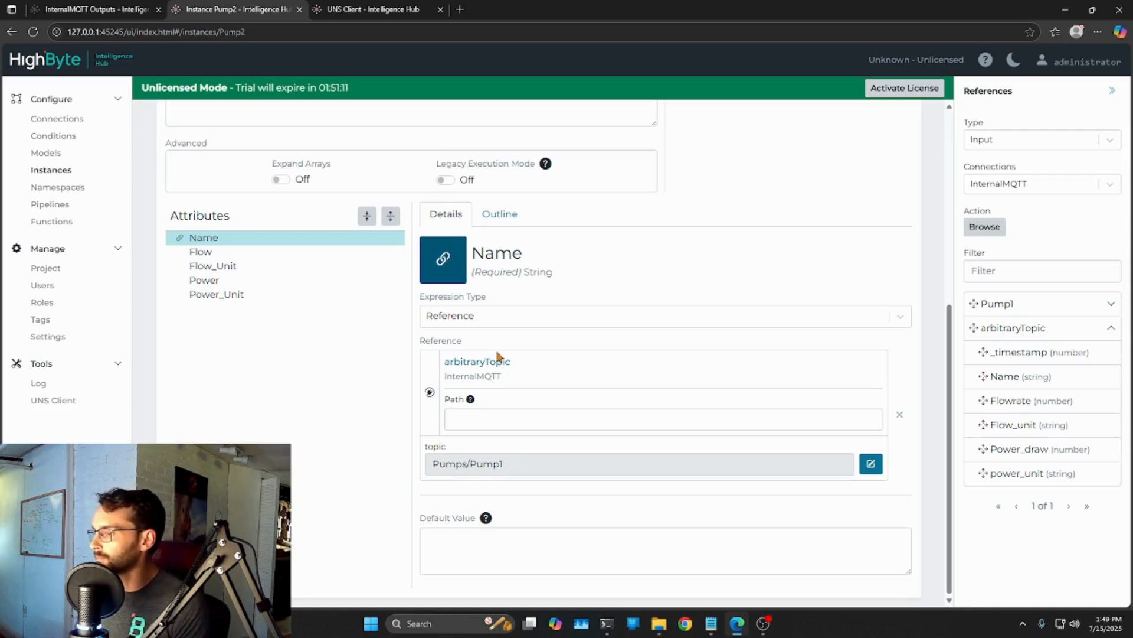
mouse_move(470, 399)
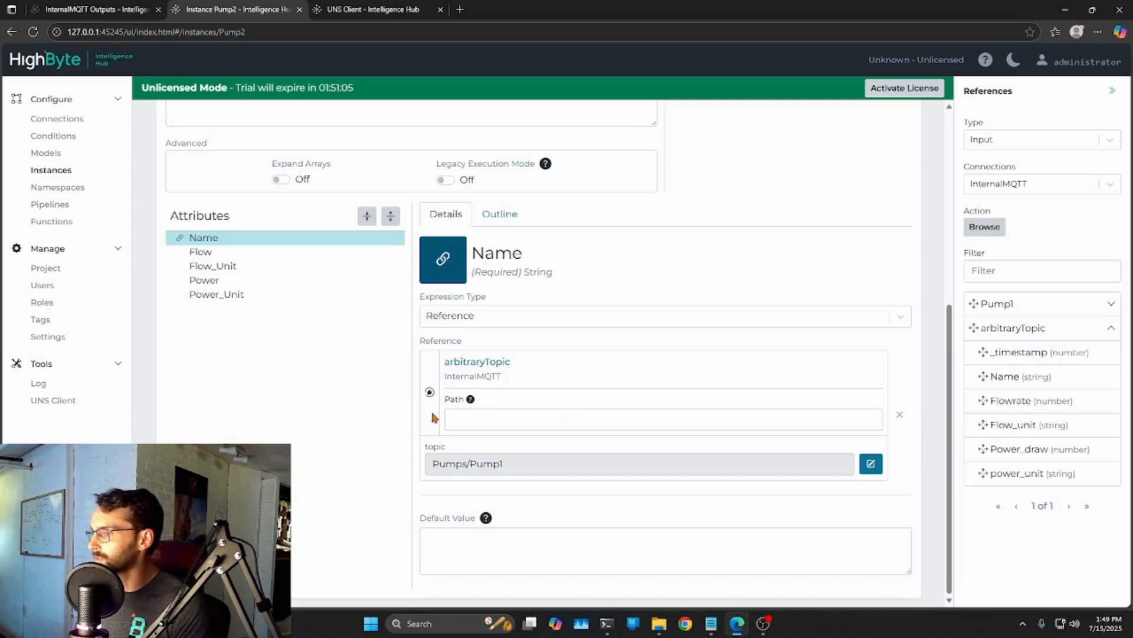
left_click(482, 415)
type(".N")
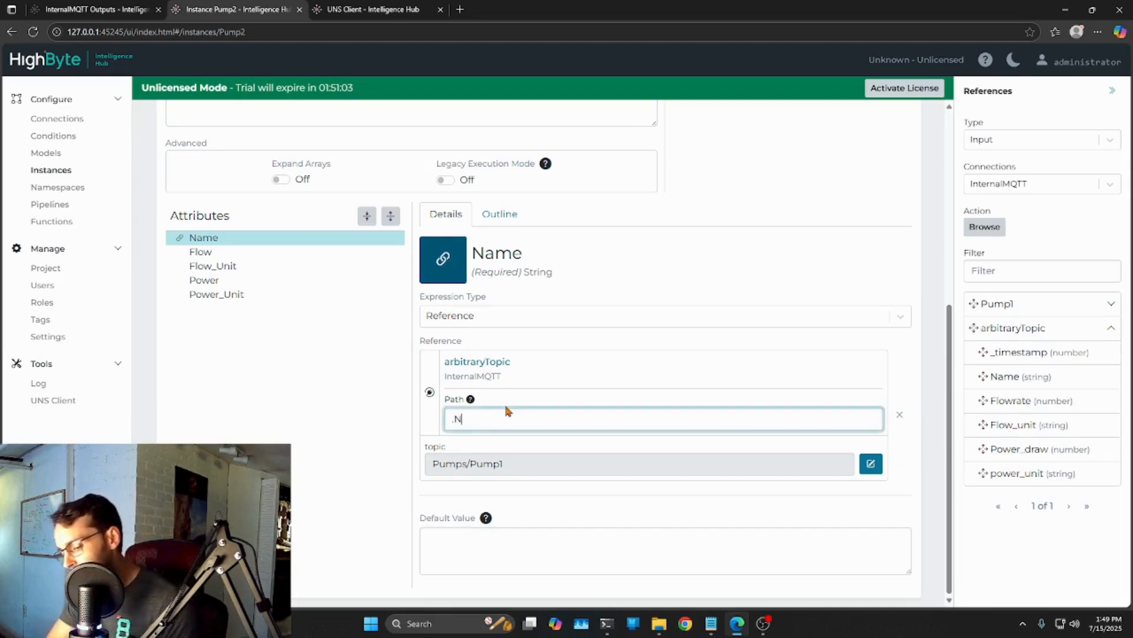
type("am")
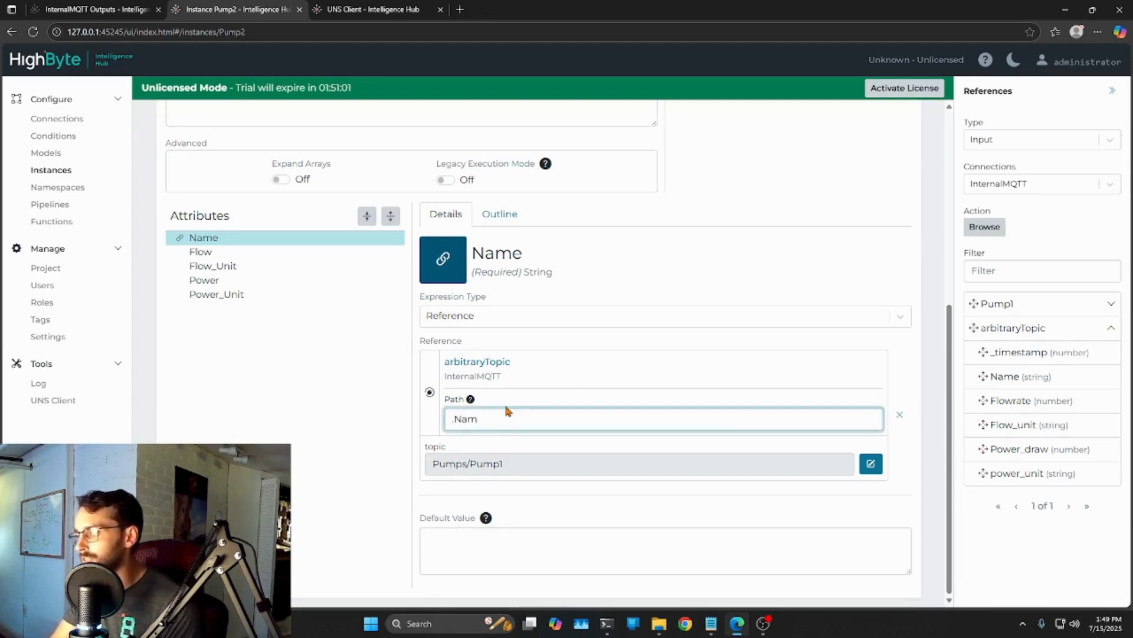
type("e")
Check the Name key in the Pump2 payload in the UNS Client, and return to the Pump2 instance
left_click(372, 9)
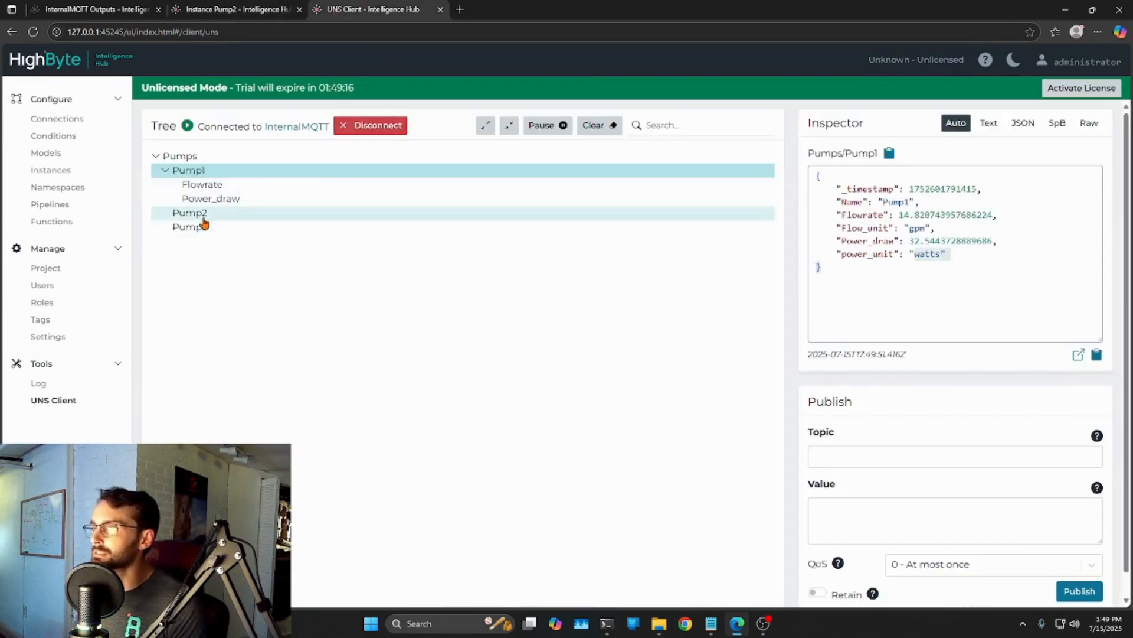
left_click(202, 218)
left_click_drag(836, 202, 868, 203)
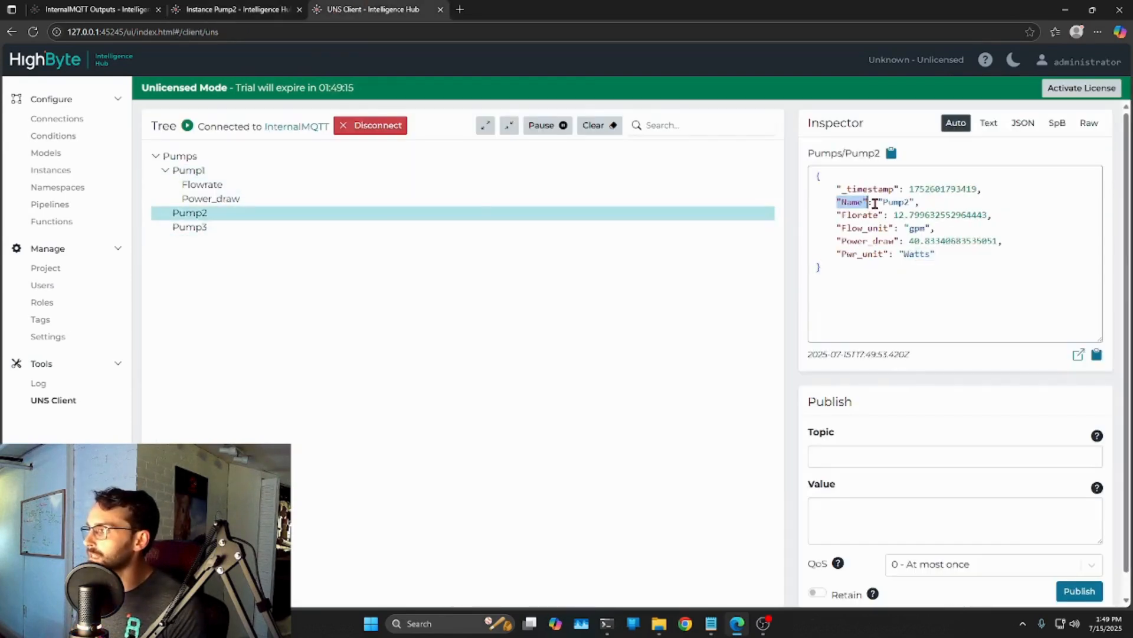
left_click(225, 12)
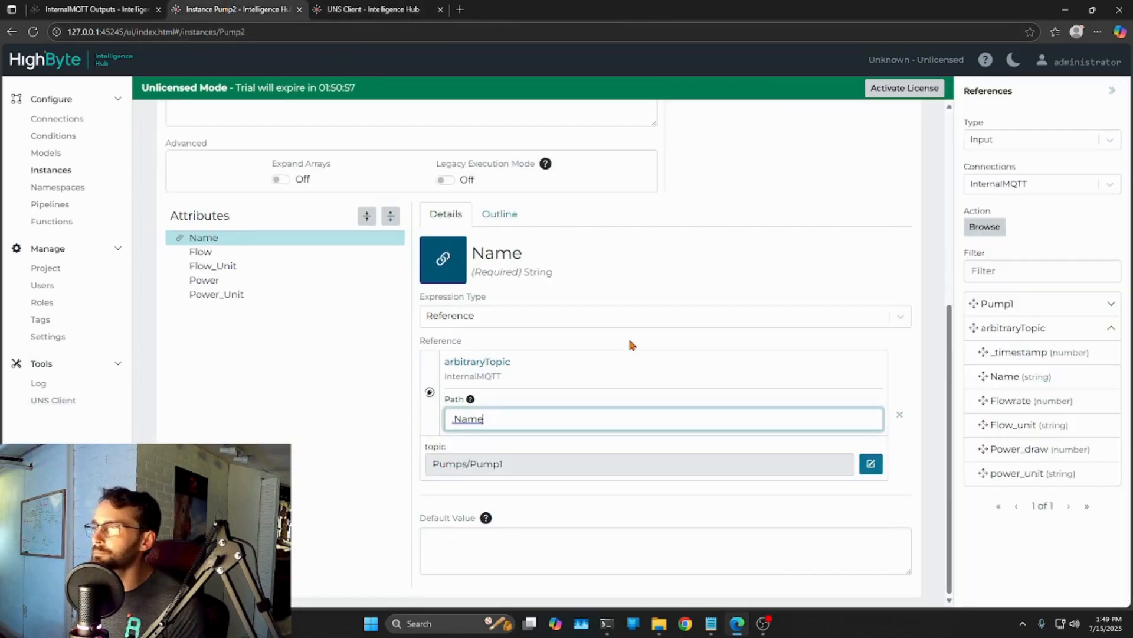
Set the topic parameter of the Name attribute's arbitraryTopic reference to Pumps/Pump2
left_click(870, 463)
type("2")
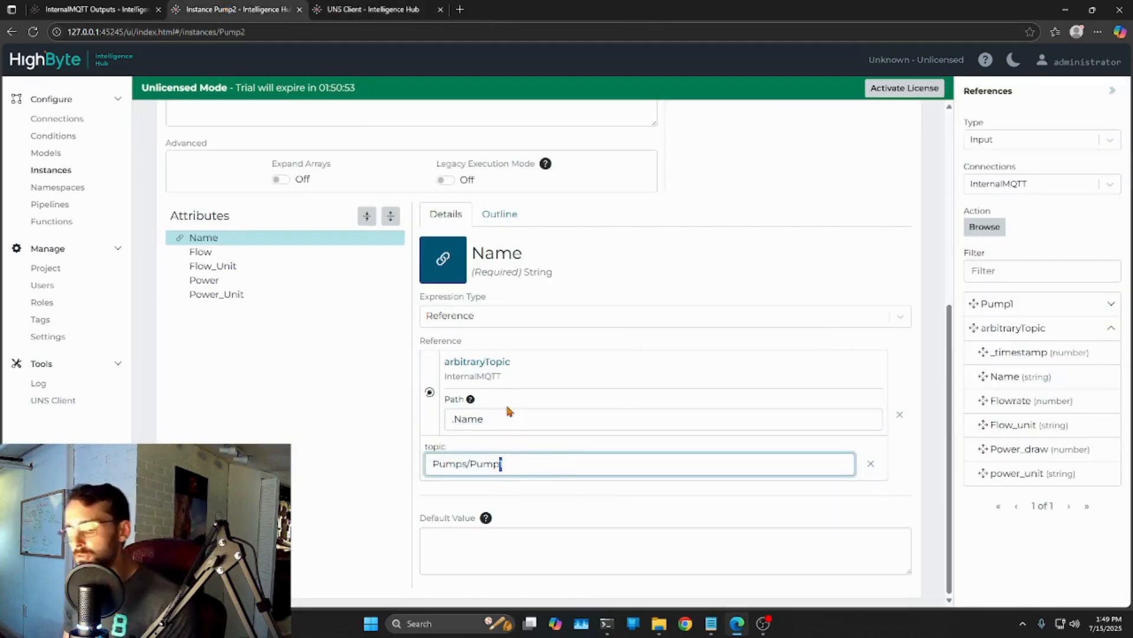
left_click(895, 463)
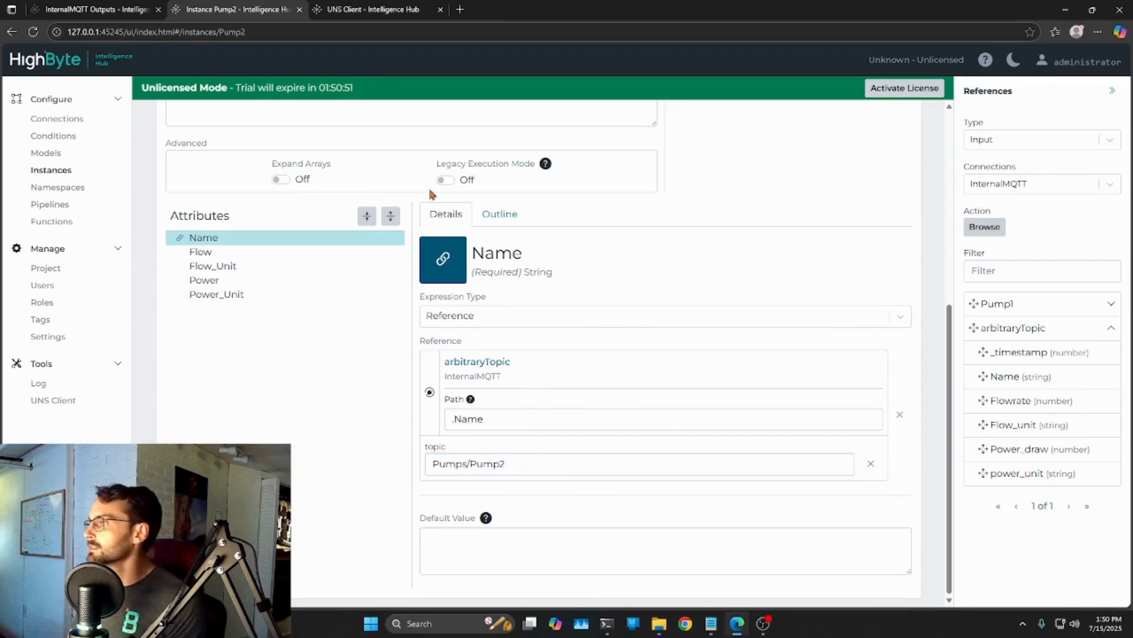
Map Pump2's Flow attribute to the whole arbitraryTopic input and set the reference's topic parameter to Pumps/Pump2
left_click(215, 256)
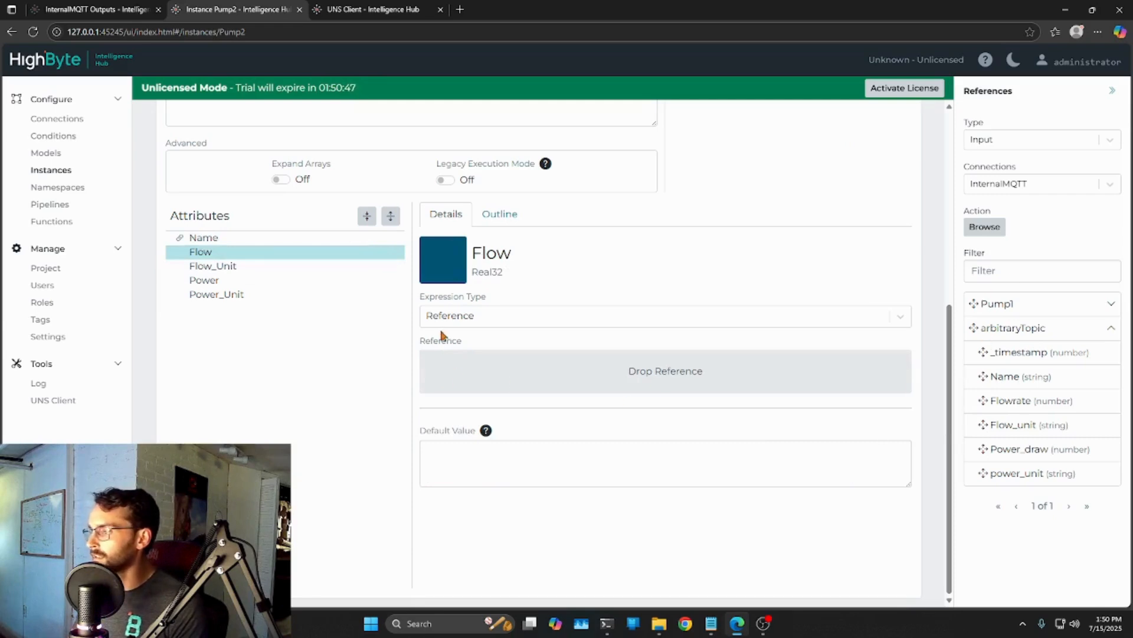
left_click_drag(995, 330, 603, 378)
left_click(608, 425)
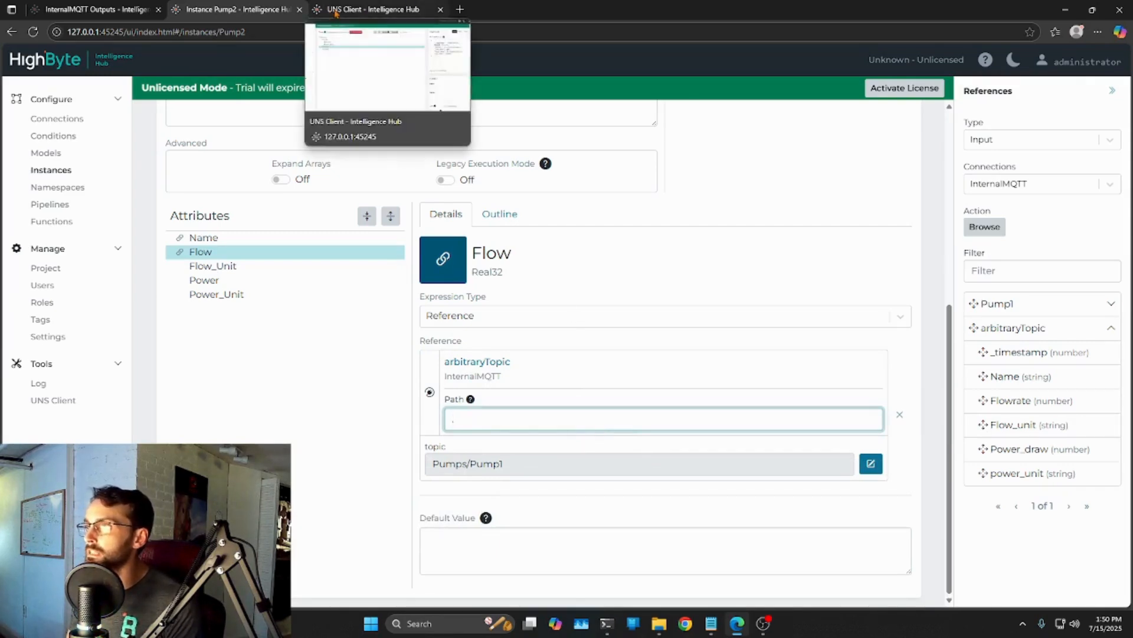
left_click(869, 468)
left_click(489, 468)
left_click_drag(518, 471, 500, 471)
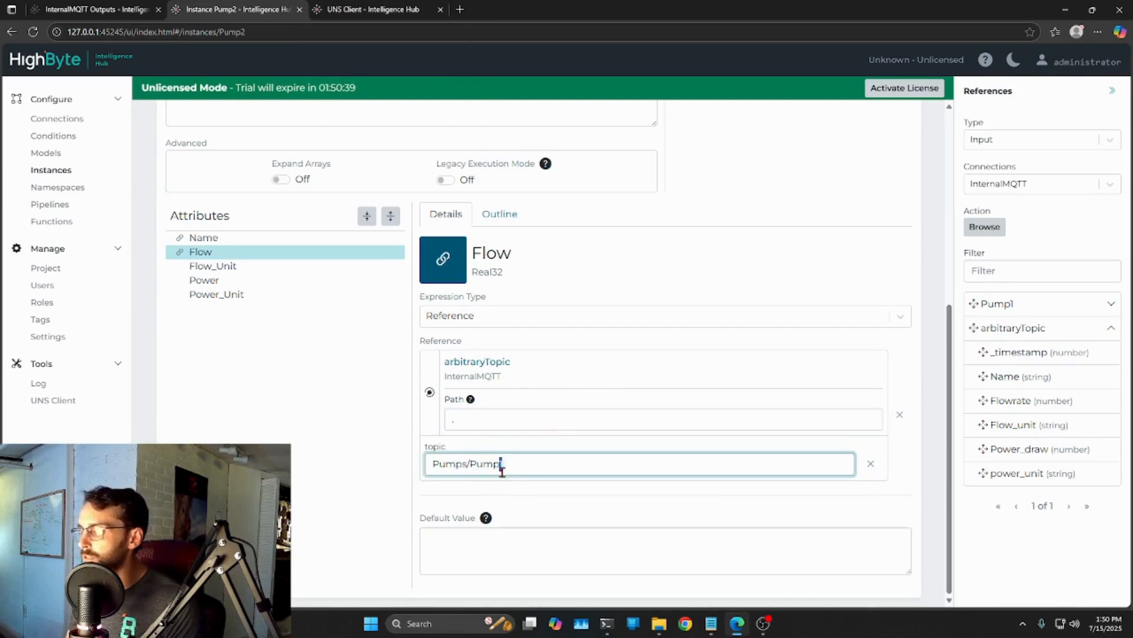
type("2")
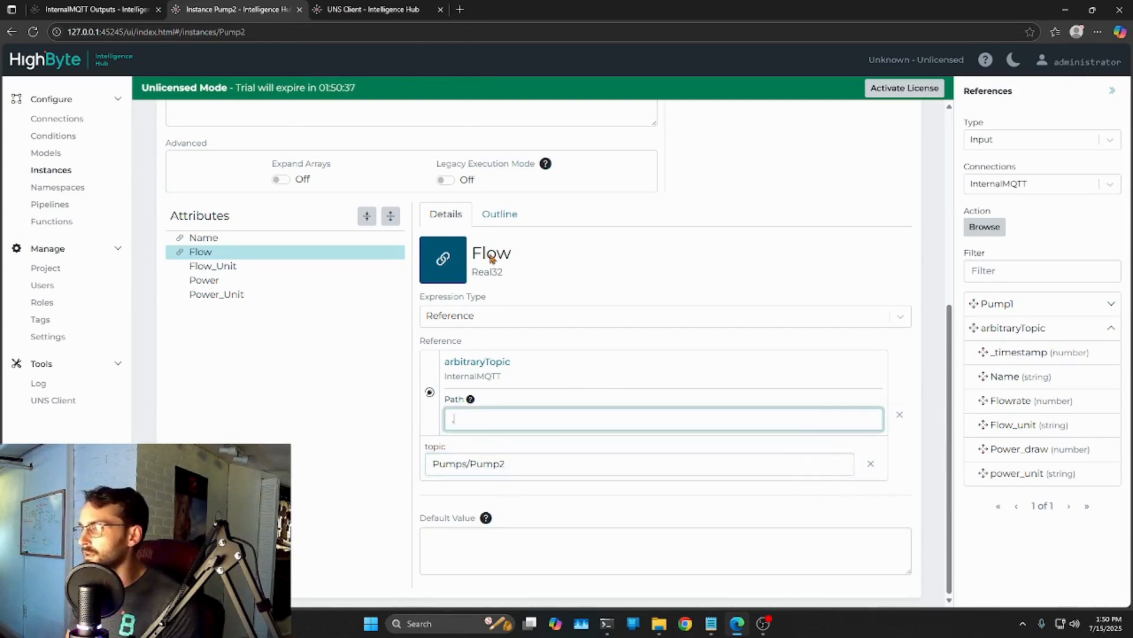
Check the flow key in the Pump2 payload in the UNS Client and set the Flow reference's path to .Florate
left_click(381, 10)
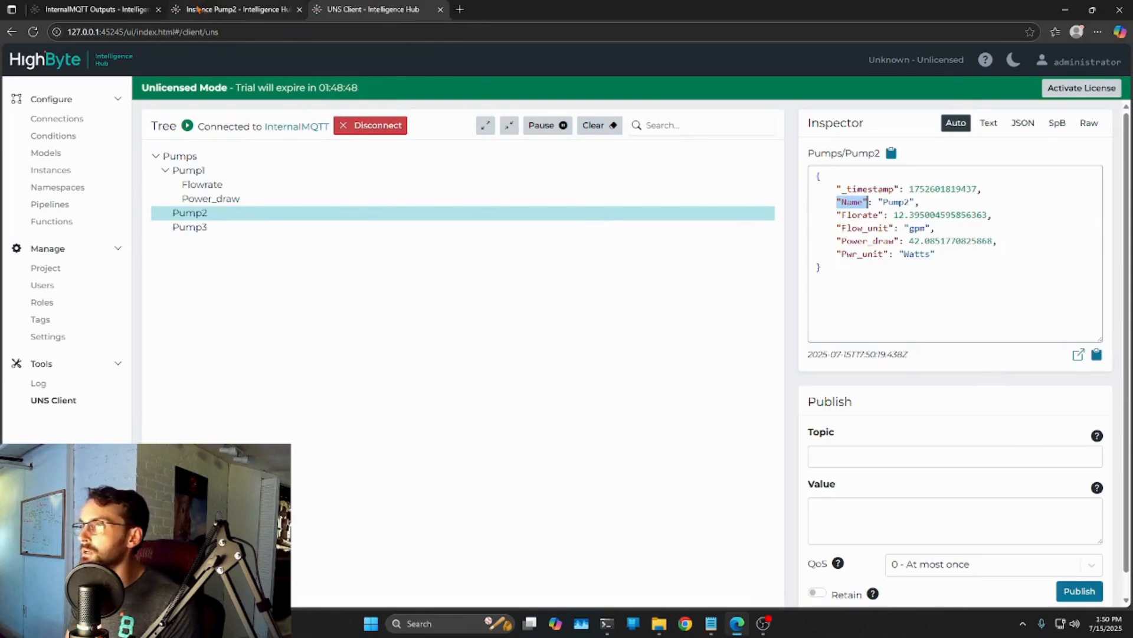
left_click(224, 10)
type("Florate")
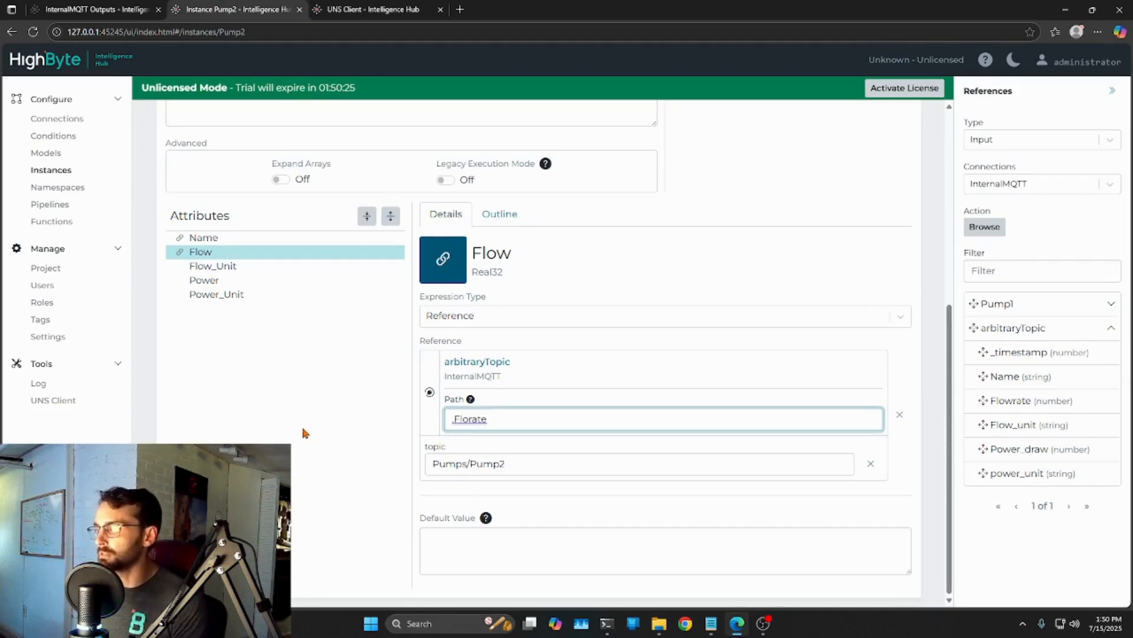
Save the Pump2 instance, test it, and enlarge the results area to read the whole output
scroll(343, 443, "up", 5)
left_click(894, 288)
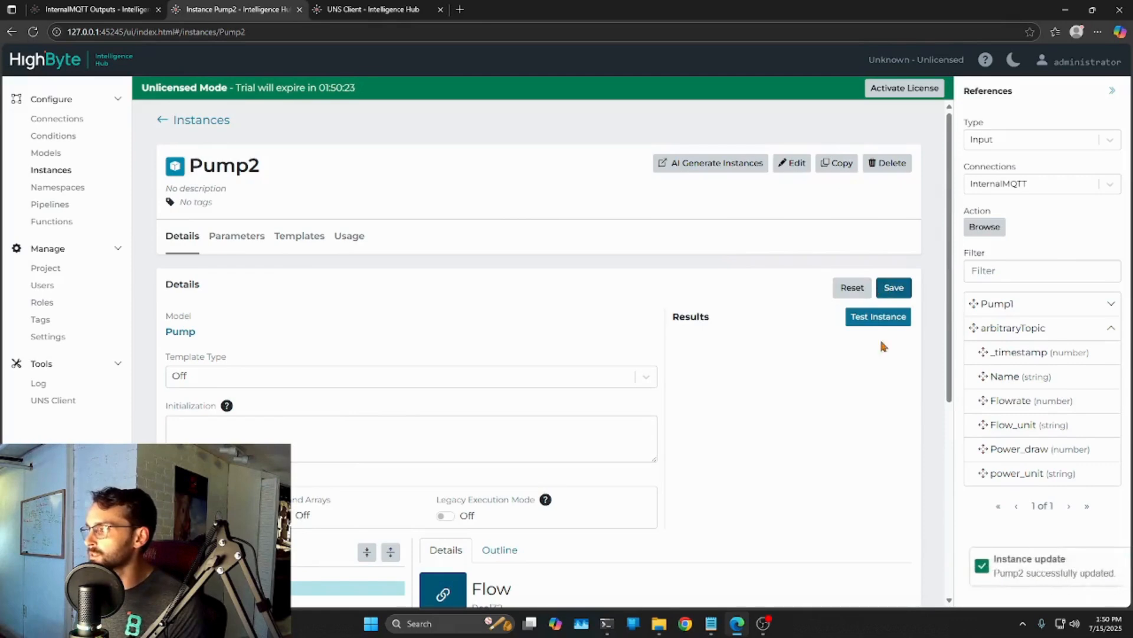
left_click(873, 316)
scroll(899, 385, "down", 5)
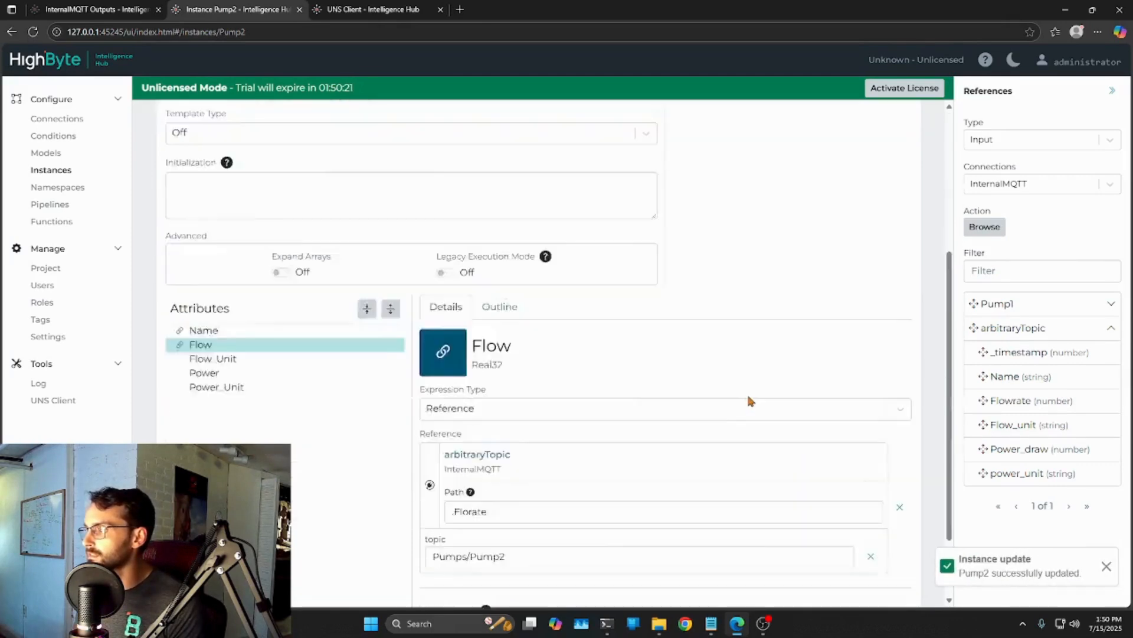
scroll(781, 412, "up", 5)
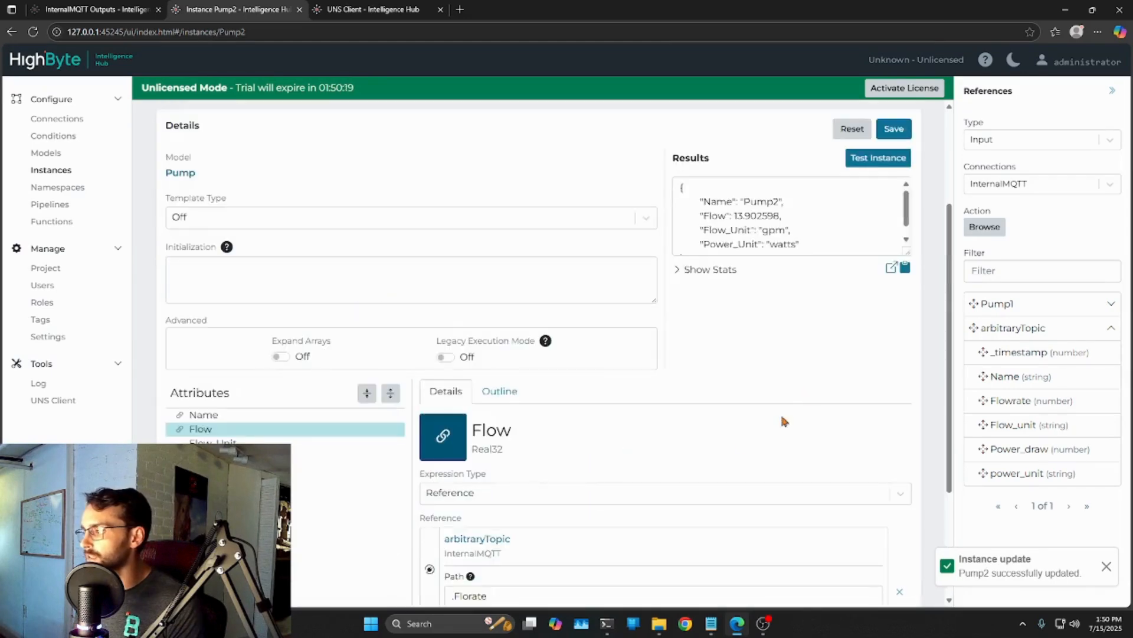
left_click_drag(907, 403, 903, 436)
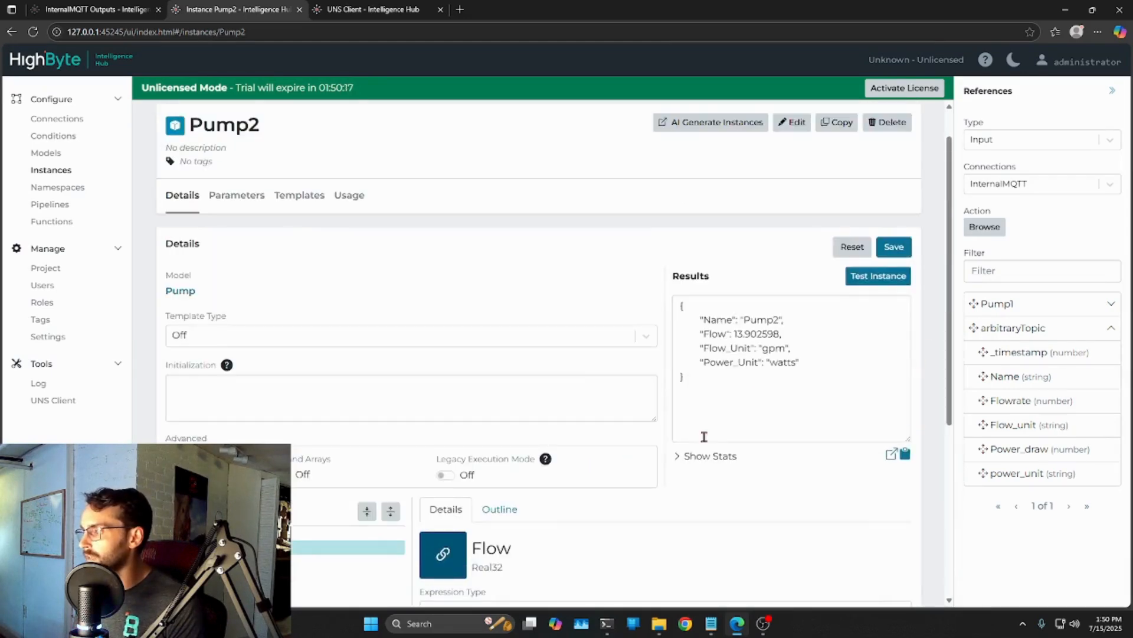
scroll(703, 435, "down", 2)
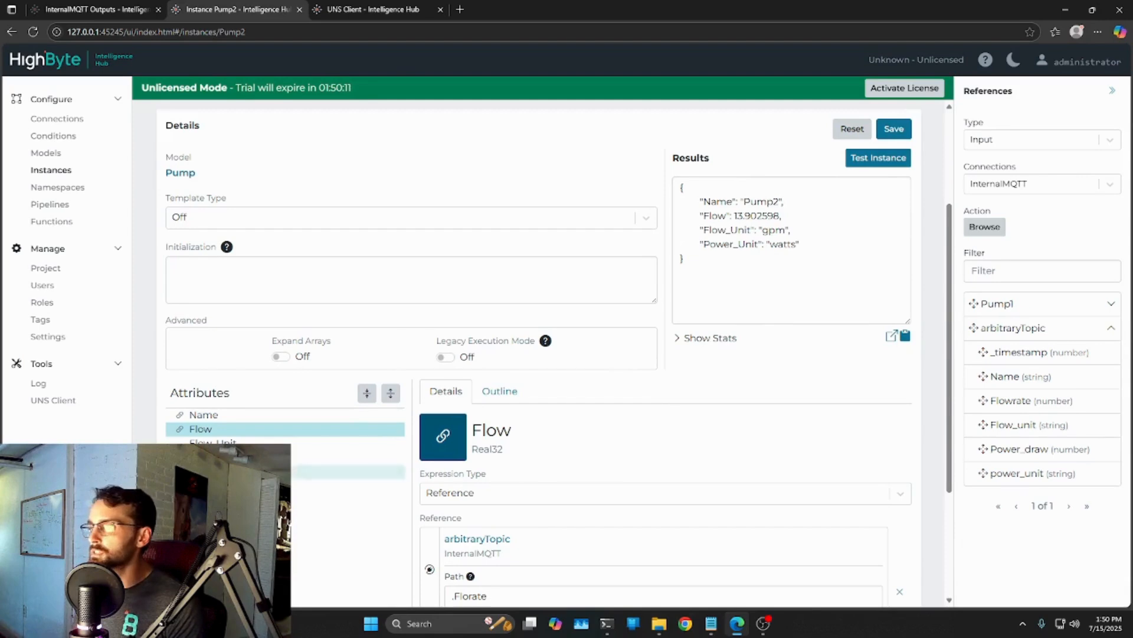
Change the Flow attribute's expression type to Expression and examine the reference code in its return statement
scroll(463, 466, "down", 3)
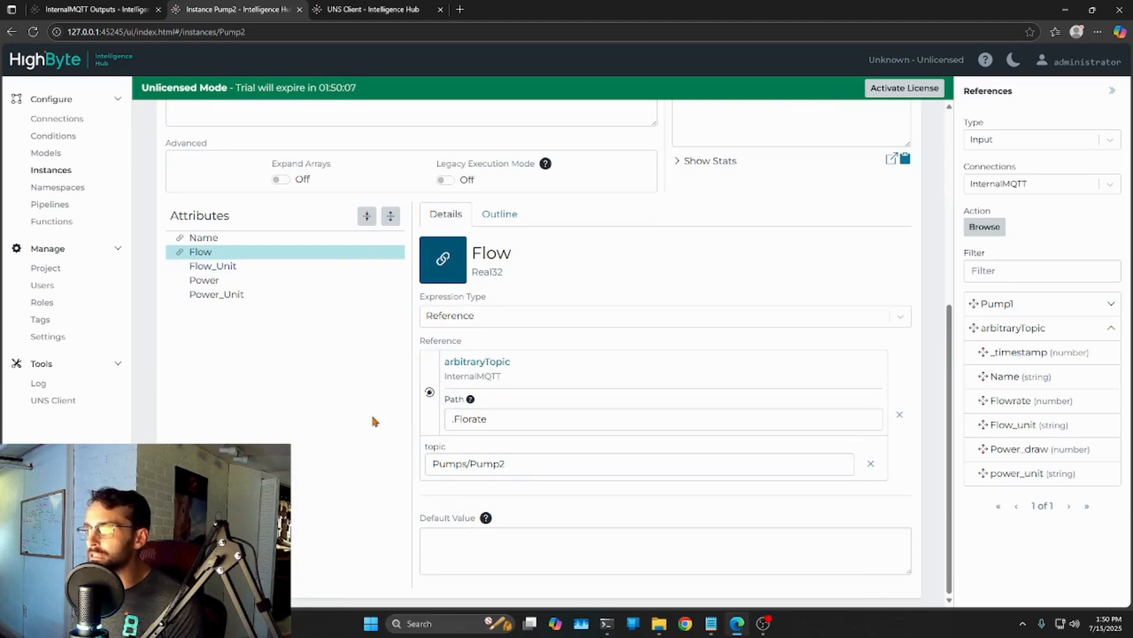
left_click(472, 317)
left_click(453, 347)
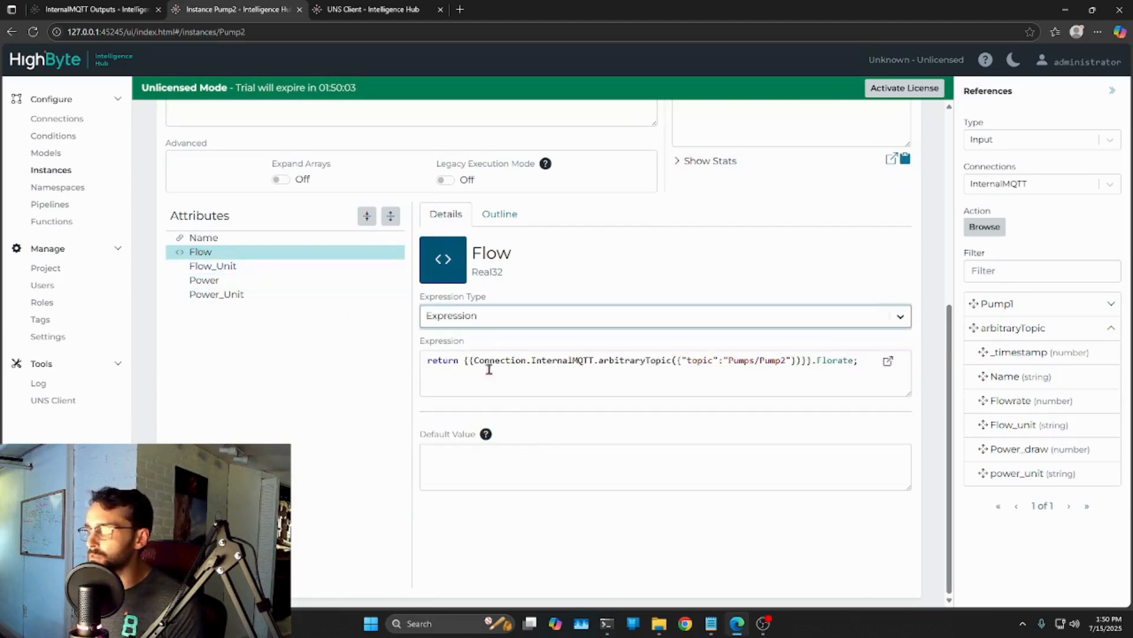
left_click(509, 384)
left_click_drag(858, 363, 462, 363)
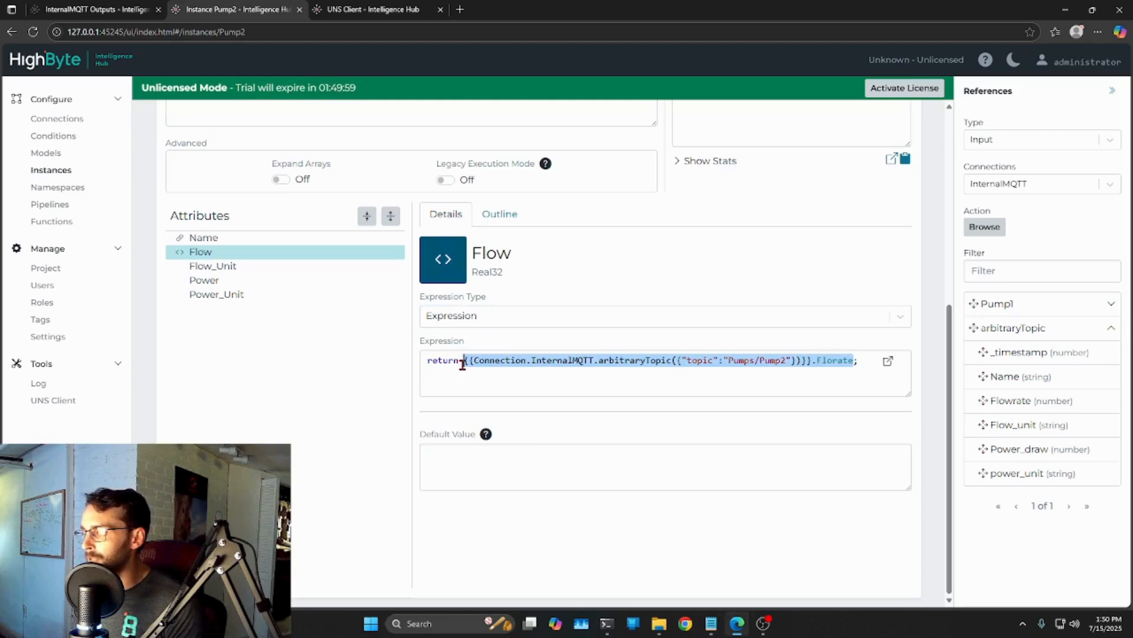
Insert the whole arbitraryTopic reference below the return statement in the Flow expression, examine its syntax, and delete it
left_click(553, 392)
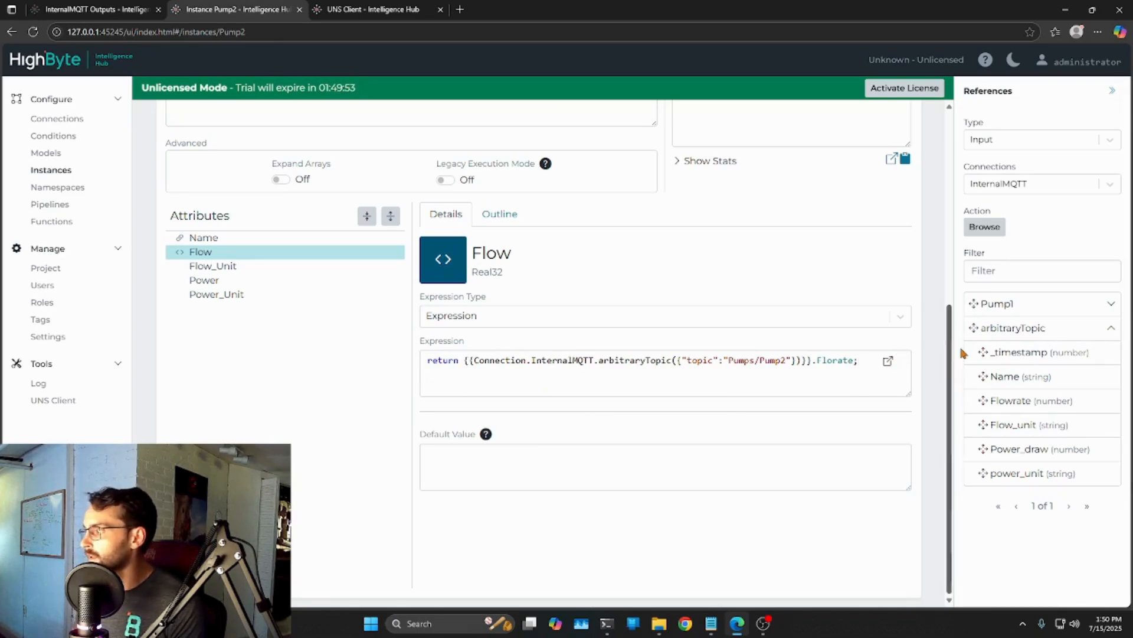
left_click_drag(1019, 334, 590, 389)
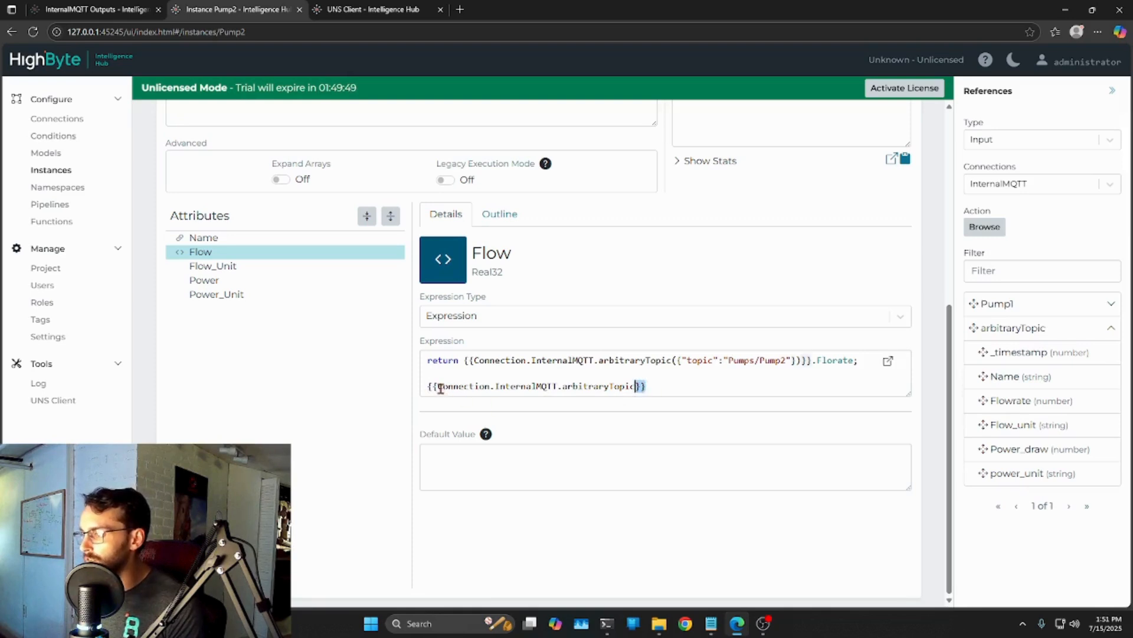
mouse_move(438, 385)
left_mouse_down()
mouse_move(647, 386)
mouse_move(470, 385)
mouse_move(430, 397)
left_mouse_up()
left_click(667, 389)
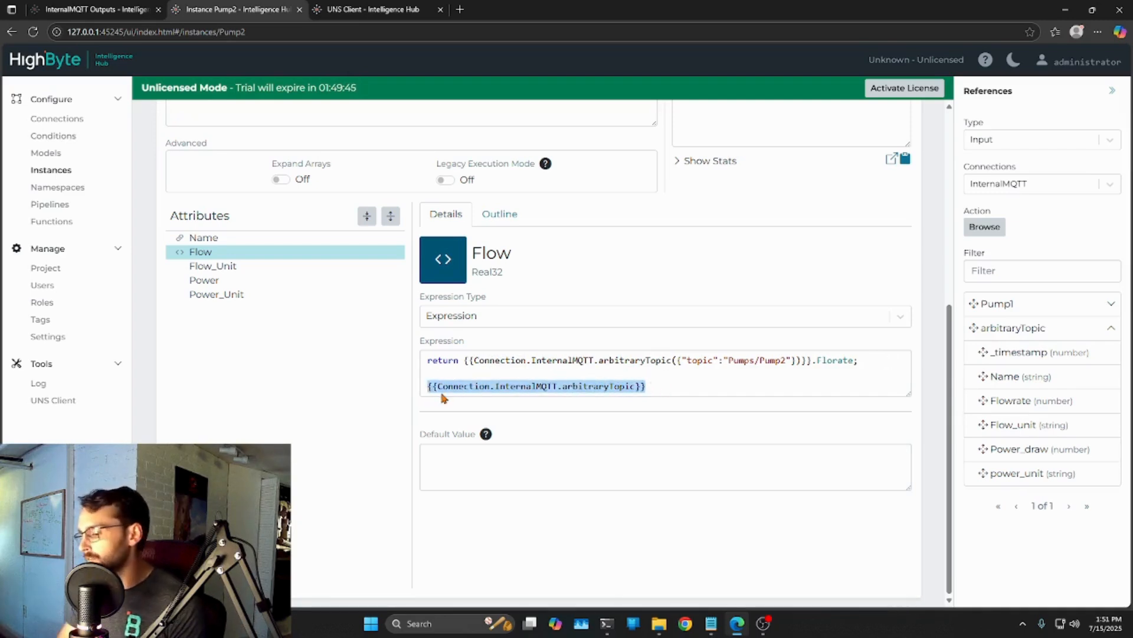
key("BackSpace")
Insert arbitraryTopic's Name field below the return statement in the Flow expression, examine its path suffix, and delete it
left_click_drag(1006, 376, 494, 398)
left_click_drag(685, 387, 648, 387)
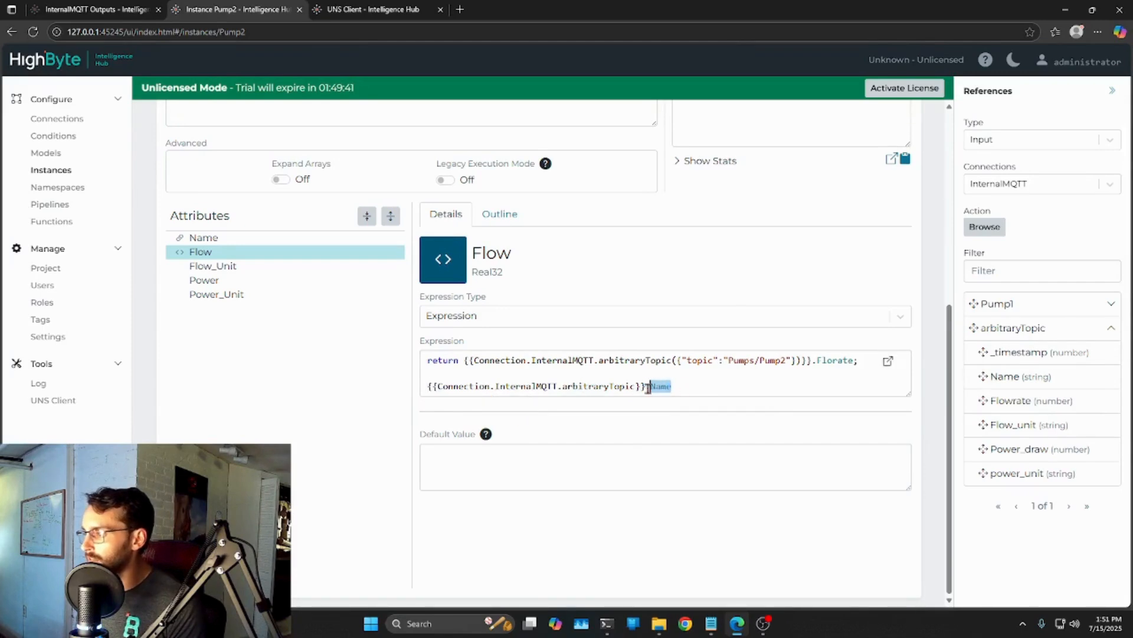
left_click(693, 388)
left_click_drag(607, 391, 425, 386)
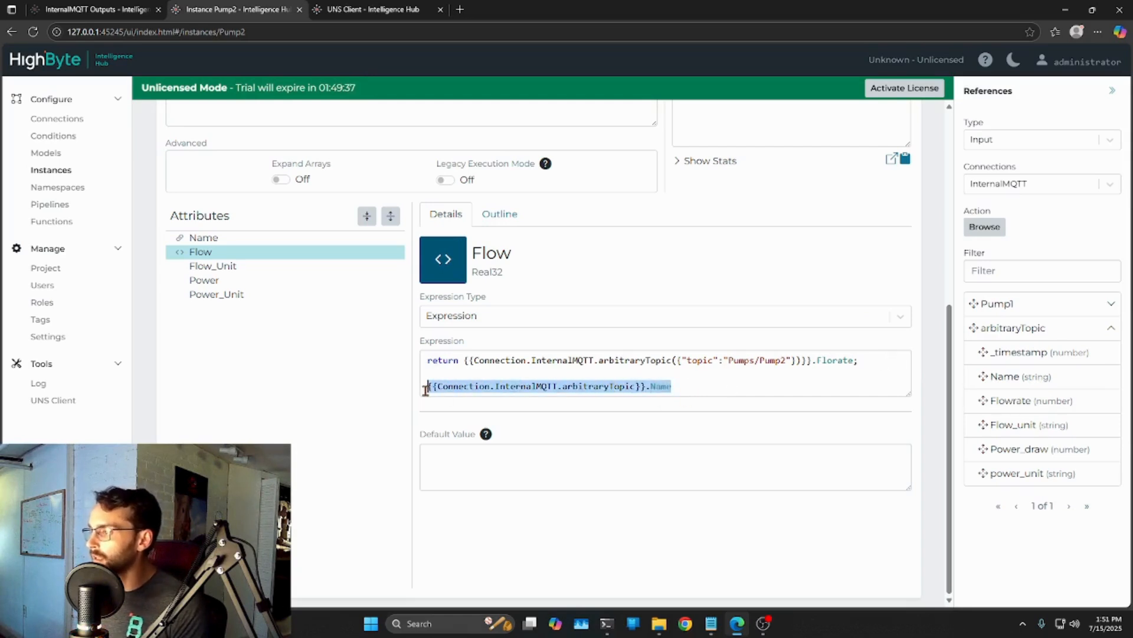
key("BackSpace")
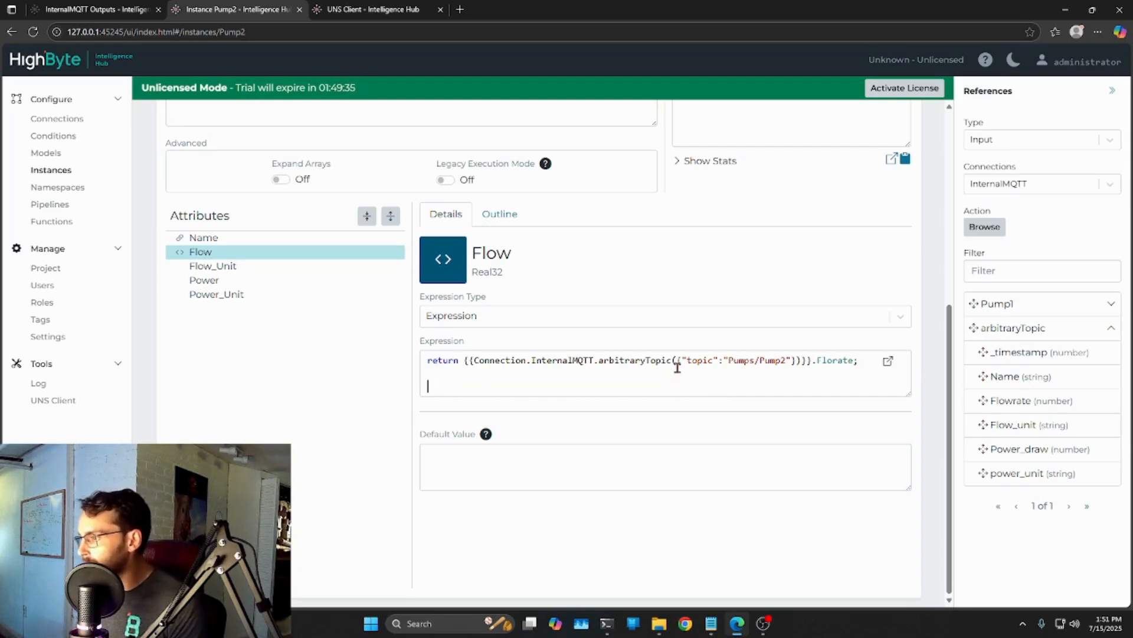
Compare the topic parameter in the Flow expression with the topic field of the Name attribute's reference
left_click_drag(677, 360, 818, 357)
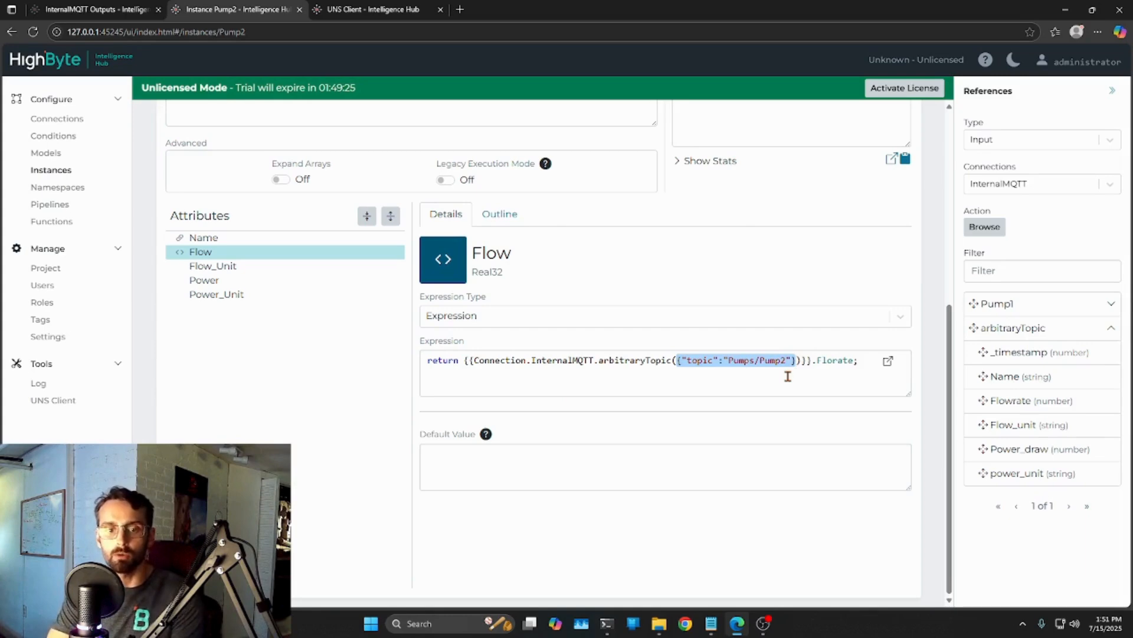
left_click(198, 238)
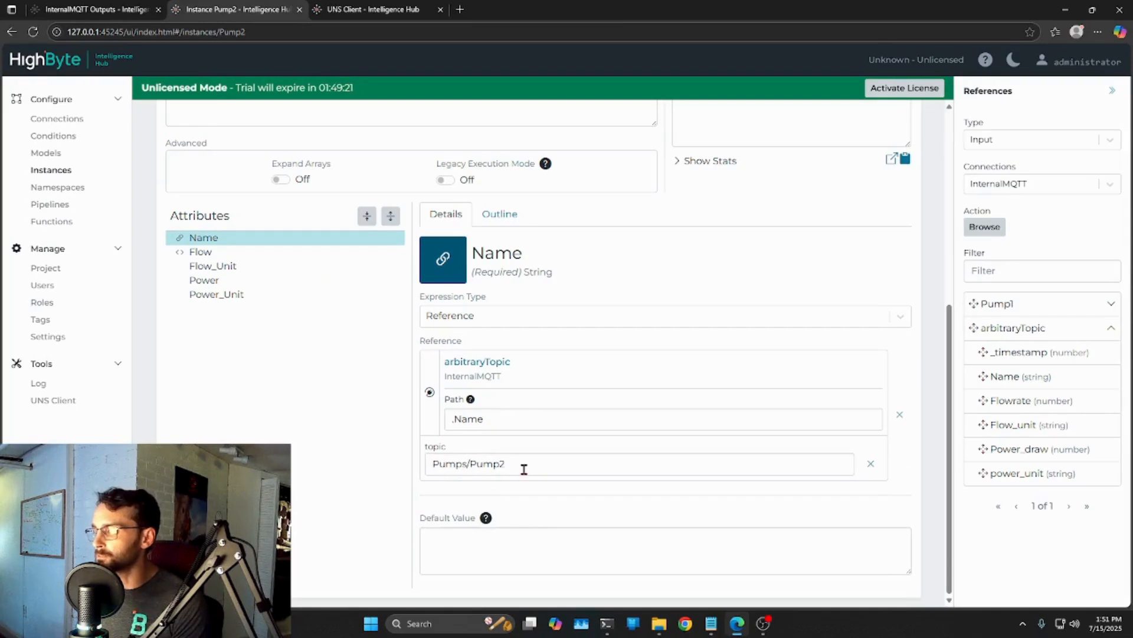
left_click(200, 253)
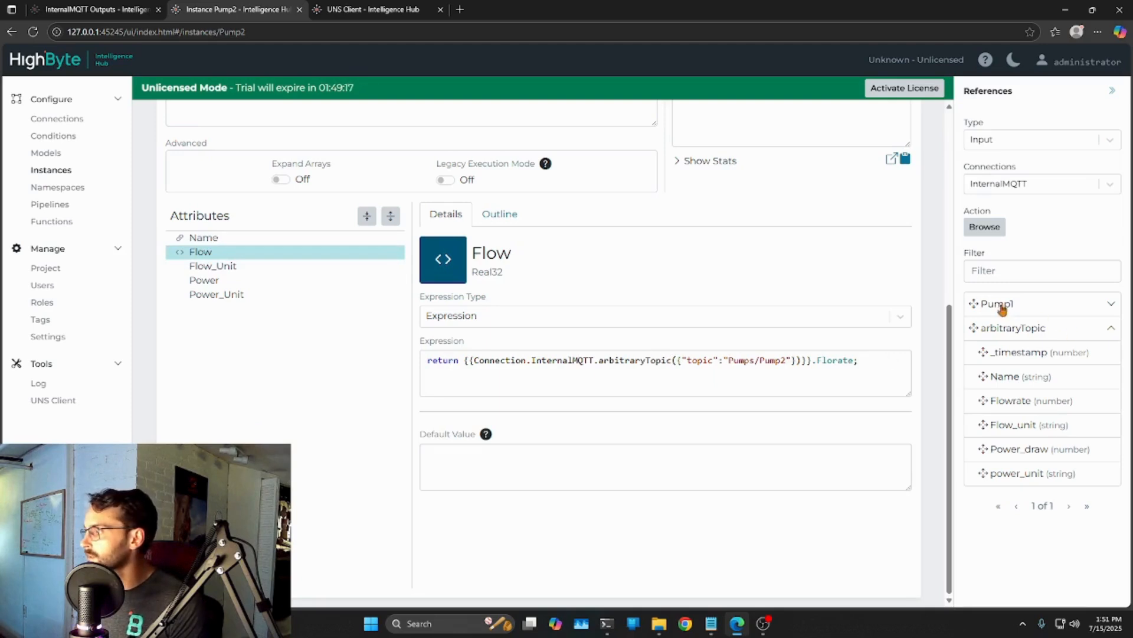
Add the line {{Connection.InternalMQTT.arbitraryTopic({"topic":"Pumps/Pump2"})}}.Florate; below the return statement in the Flow expression
left_click_drag(1007, 327, 543, 387)
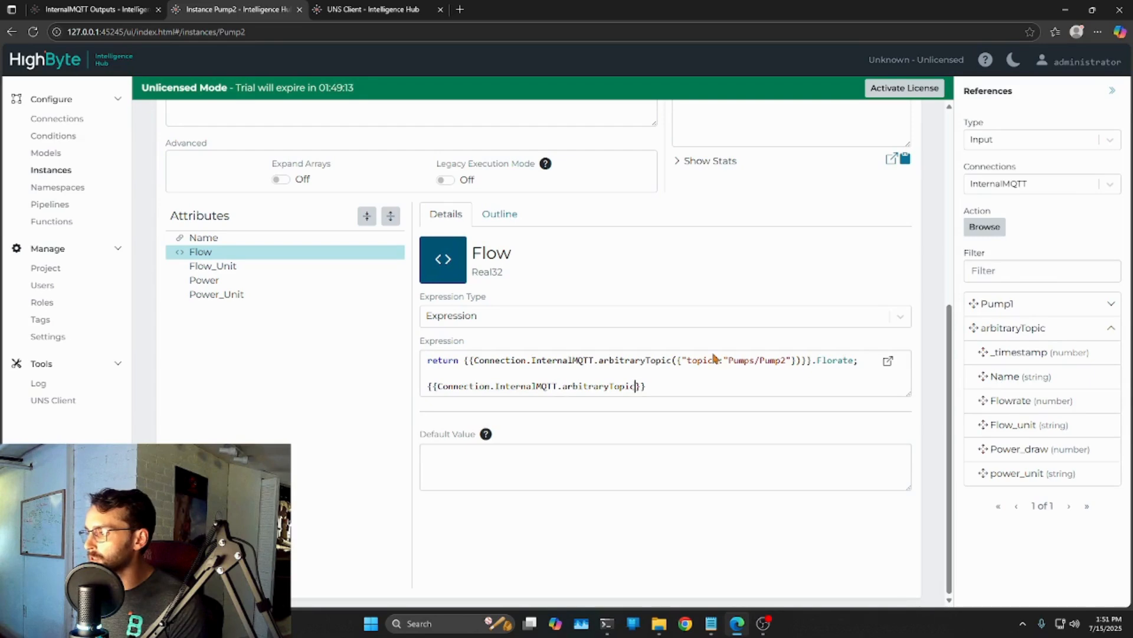
type("(")
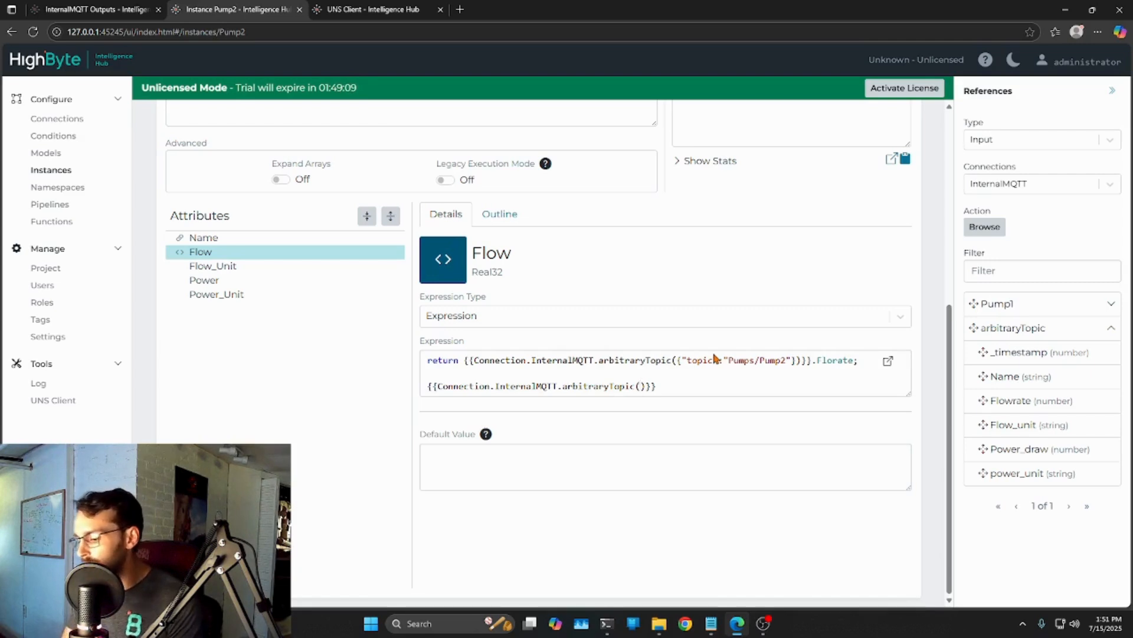
type("{")
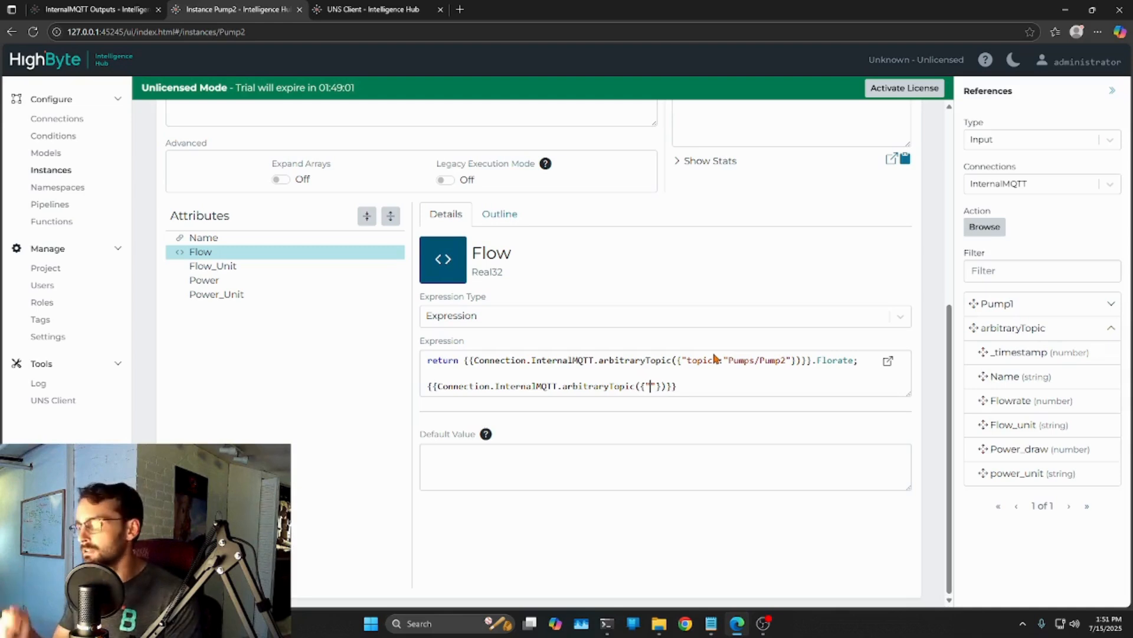
type("\"topic\":\"")
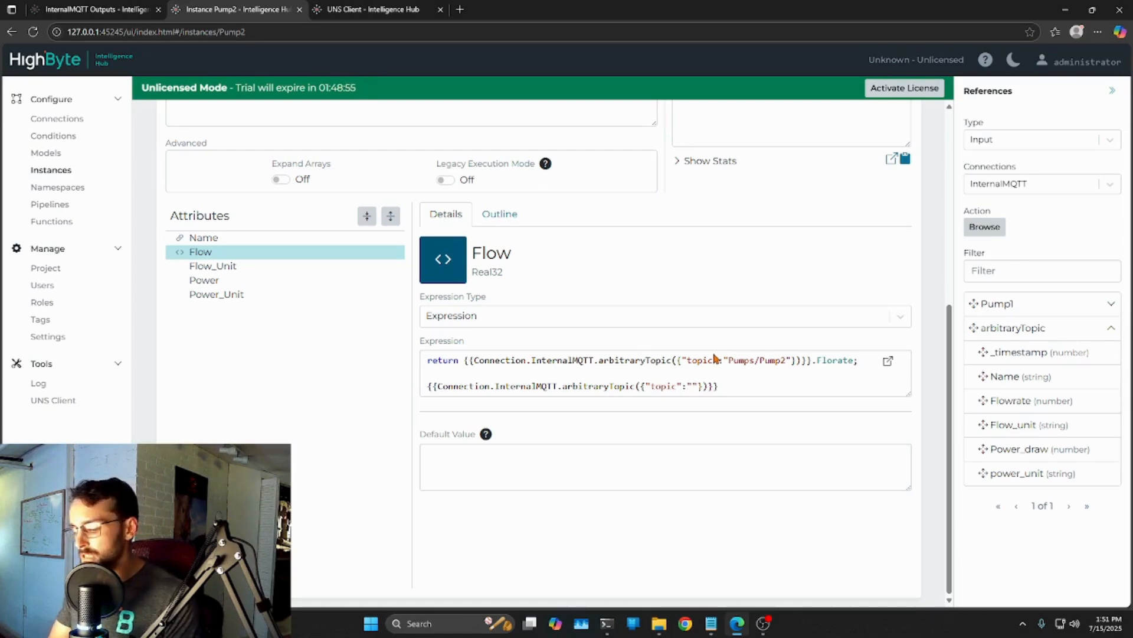
type("Pumps/Pump2")
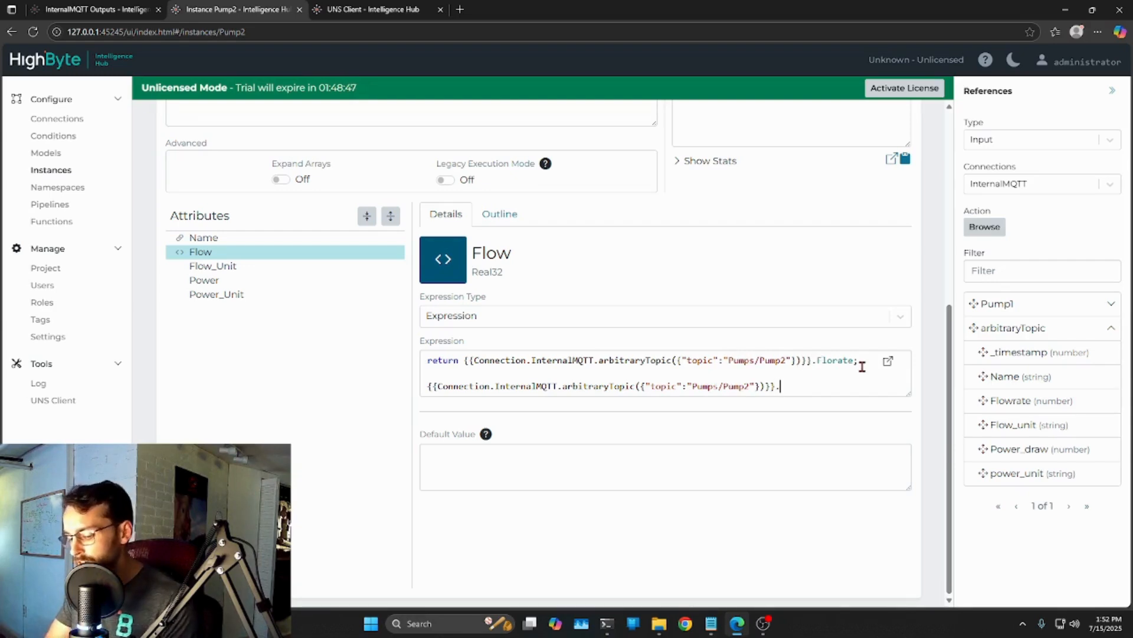
type(";")
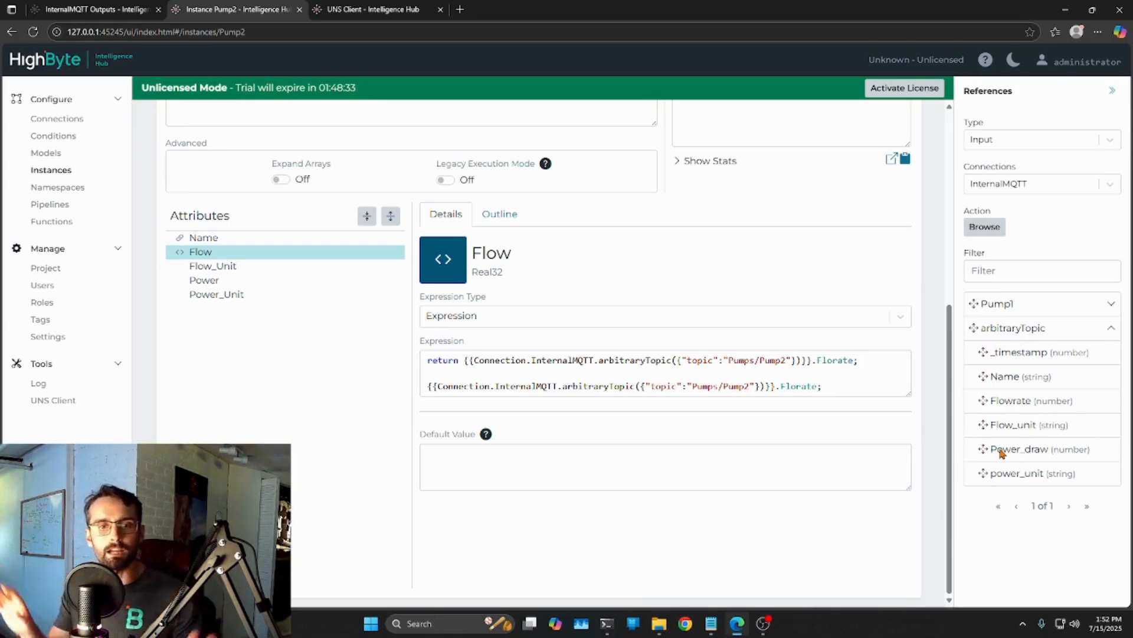
Examine the topic parameter object and the .Florate path in the added line of the Flow expression
left_click_drag(641, 388, 761, 387)
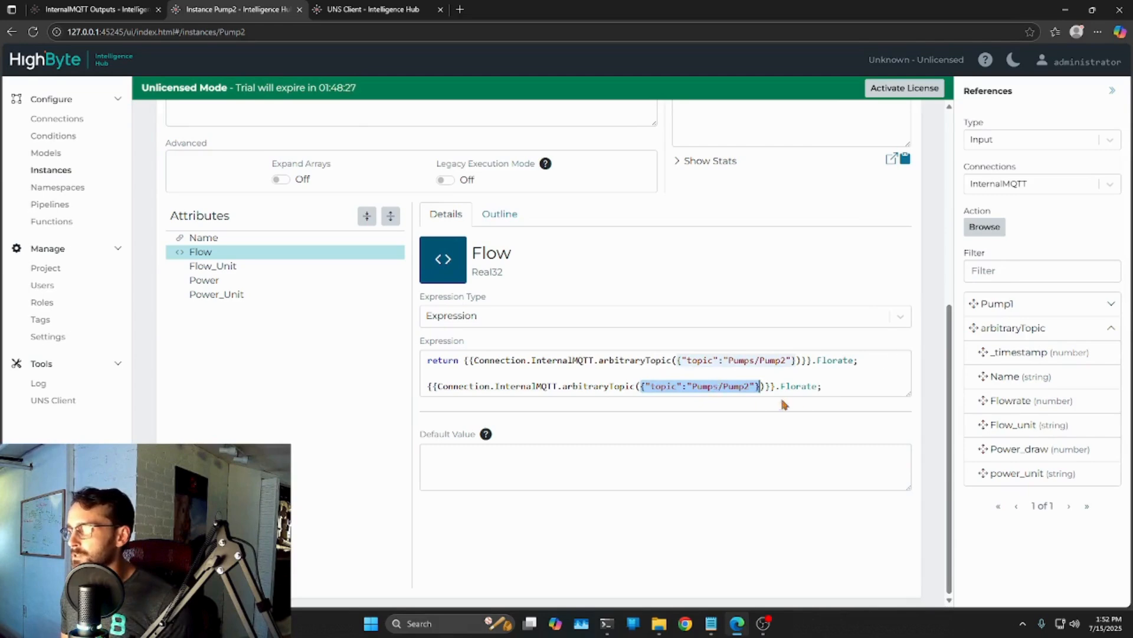
left_click_drag(817, 387, 776, 386)
left_click(849, 398)
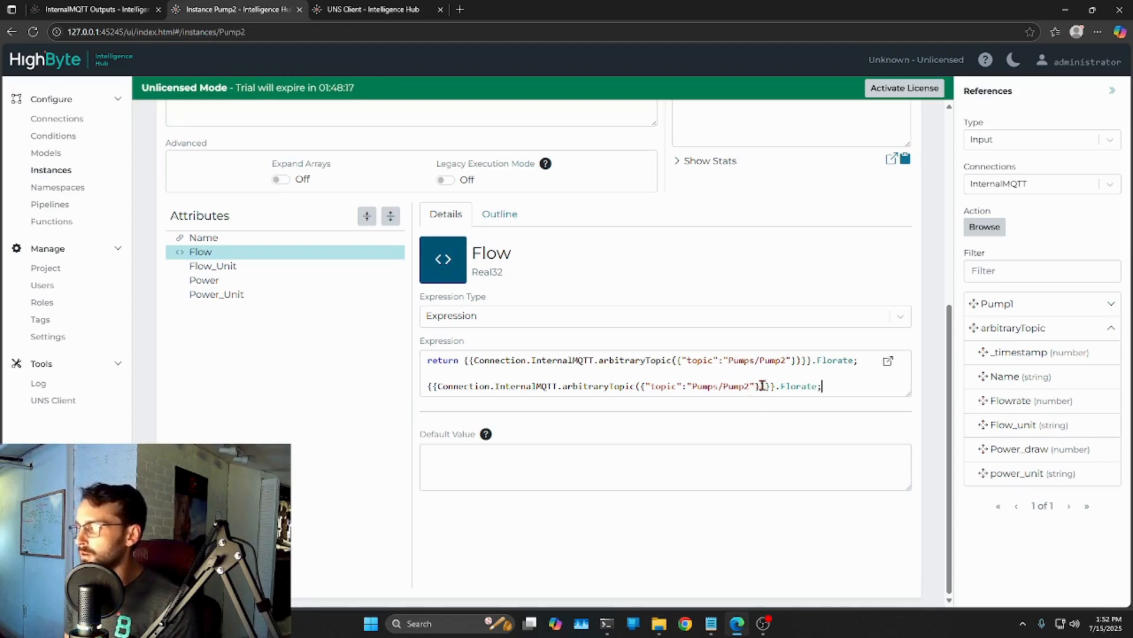
mouse_move(762, 386)
left_mouse_down()
mouse_move(639, 386)
mouse_move(749, 386)
left_mouse_up()
left_click(677, 386)
double_click(677, 386)
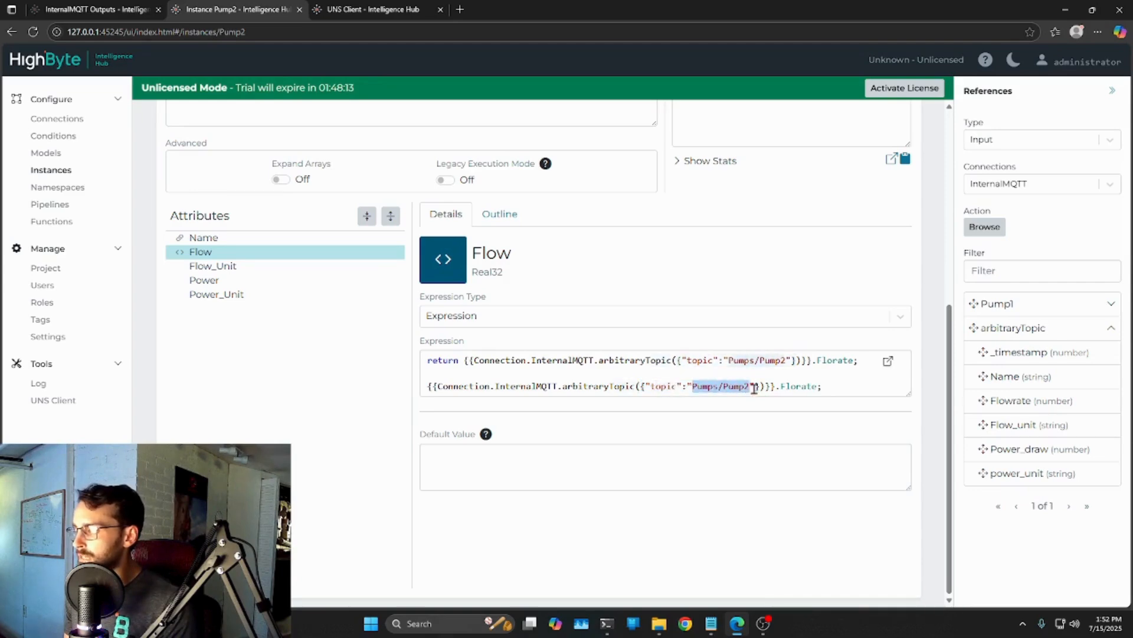
left_click(761, 387)
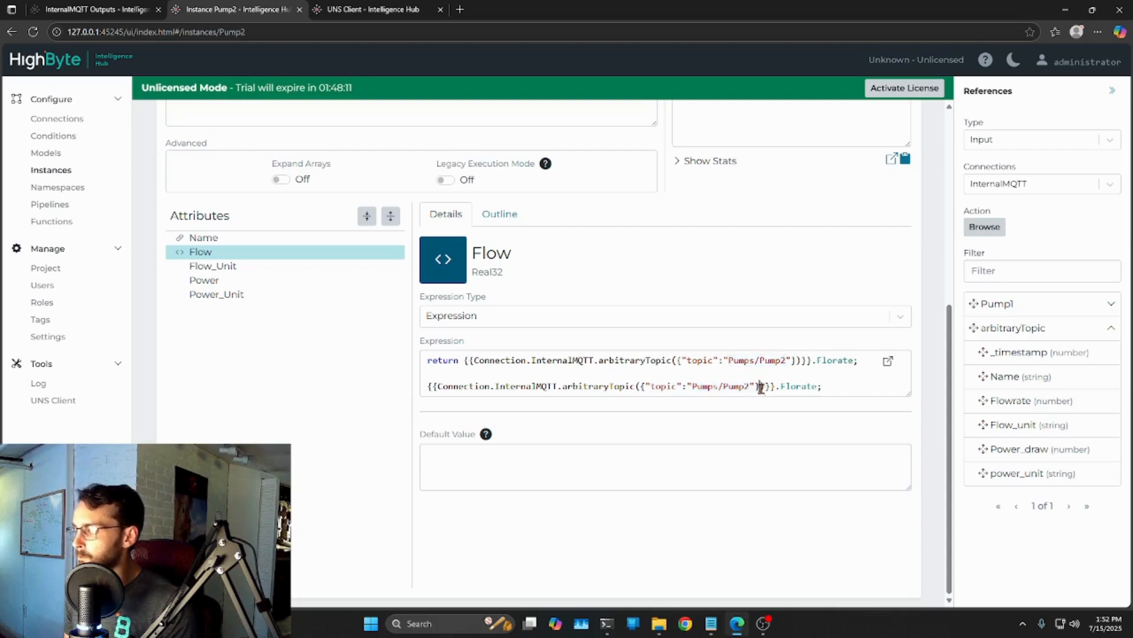
Replace the parameter object in the second line of the Flow expression with topic="Pumps/Pump2"
left_click_drag(761, 386, 645, 389)
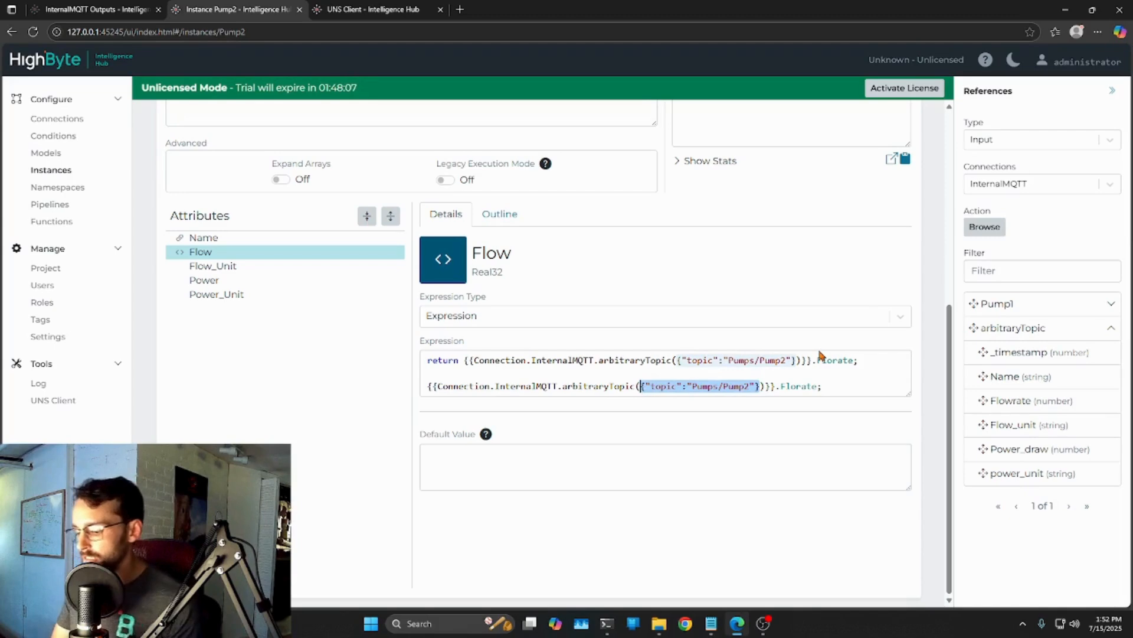
key("BackSpace")
type("top")
type("ic=\"P")
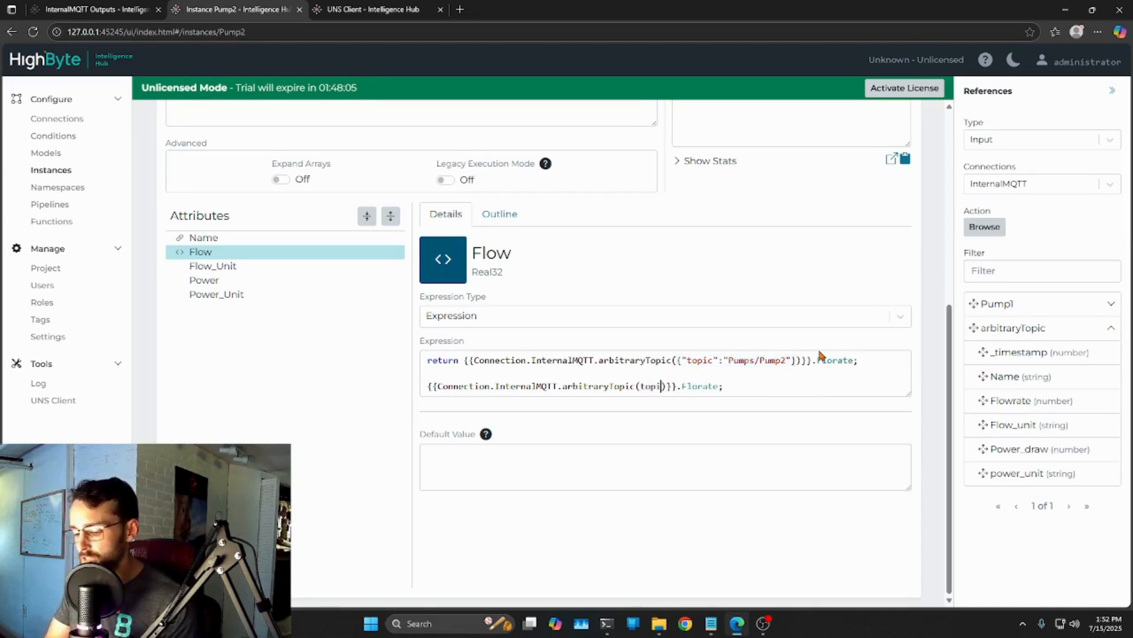
type("um")
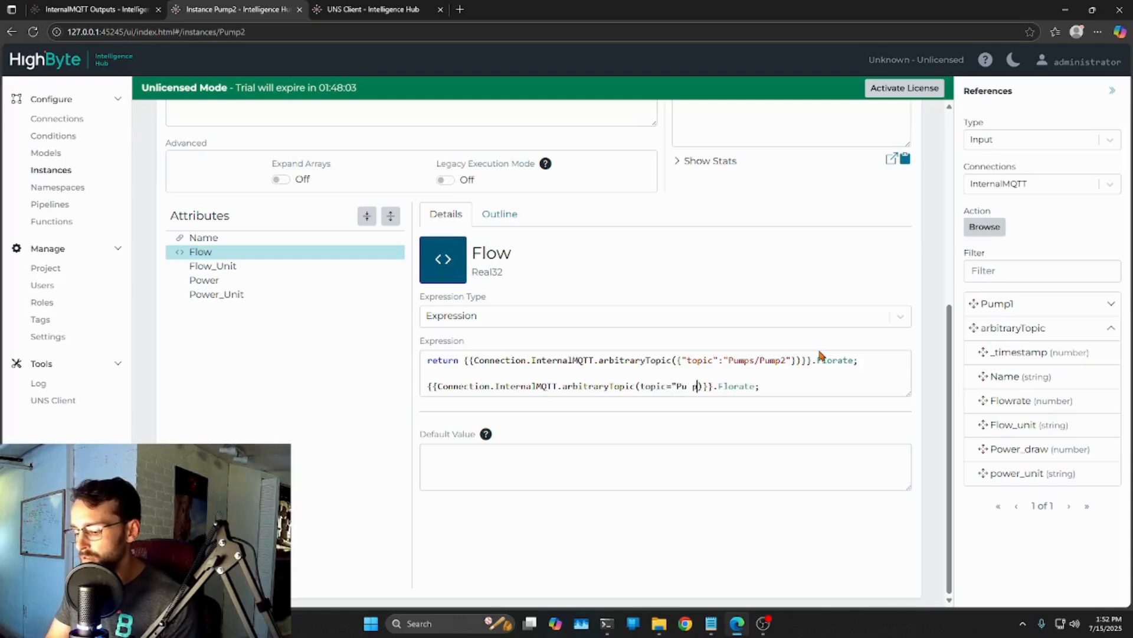
type("ps/Pump")
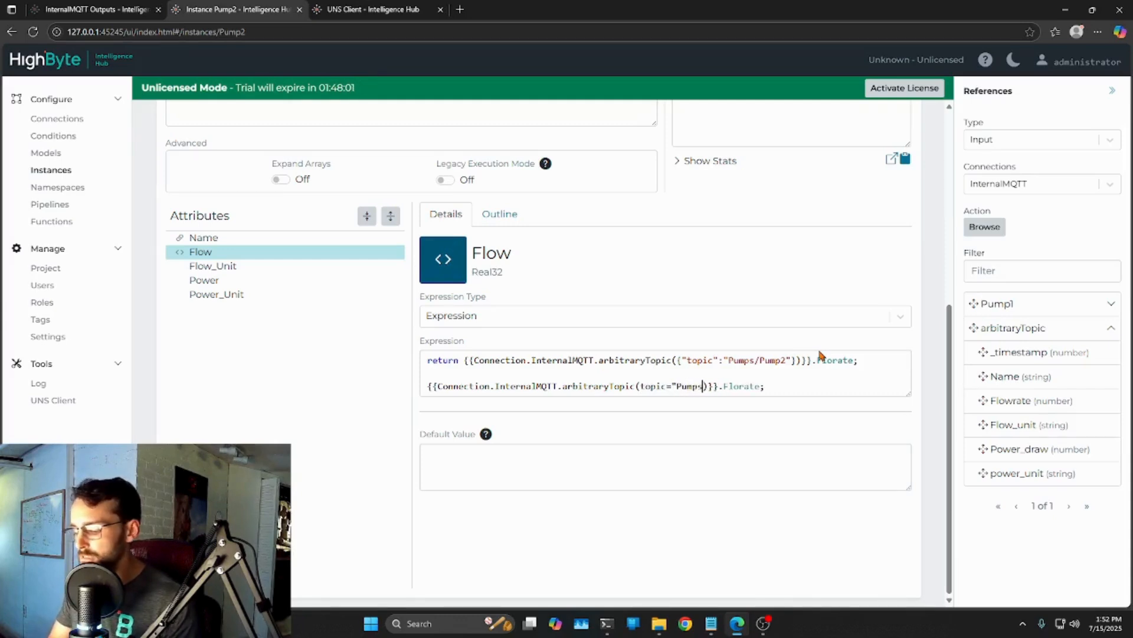
type("2")
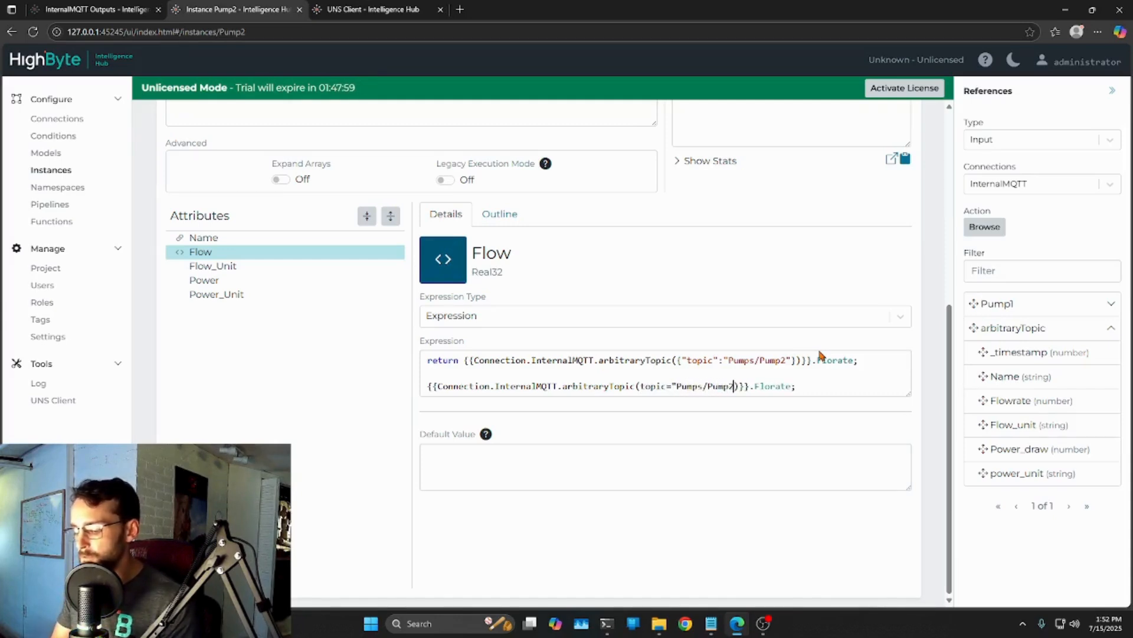
type("\"")
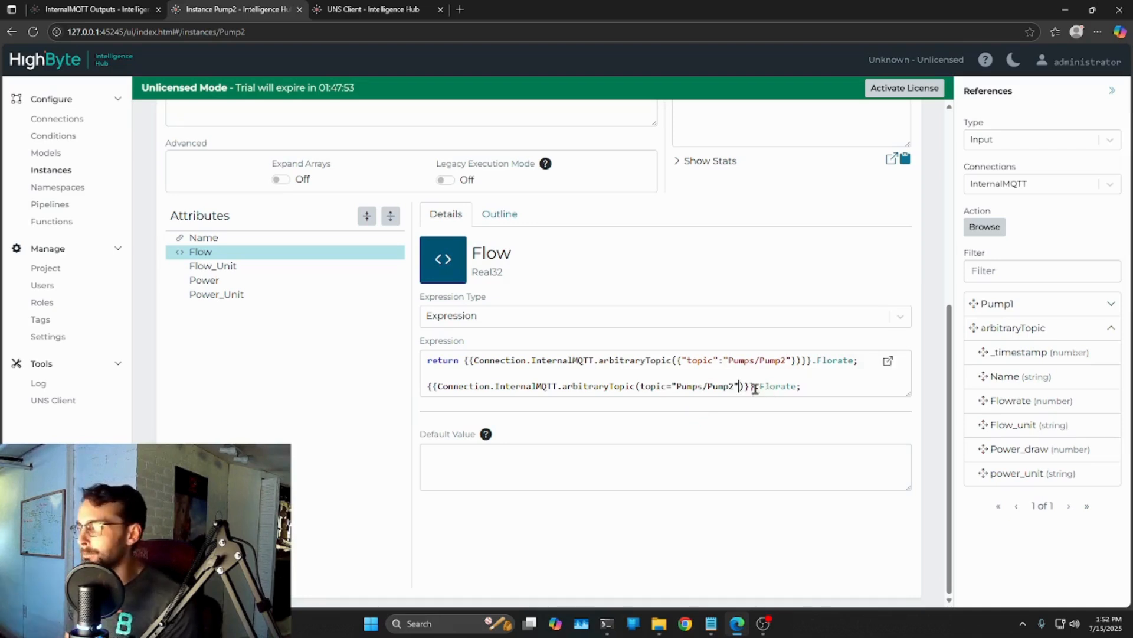
Compare the topic="Pumps/Pump2" notation with the parameter object in the Flow return statement and the topic field of the Name attribute's reference
left_click_drag(642, 388, 739, 387)
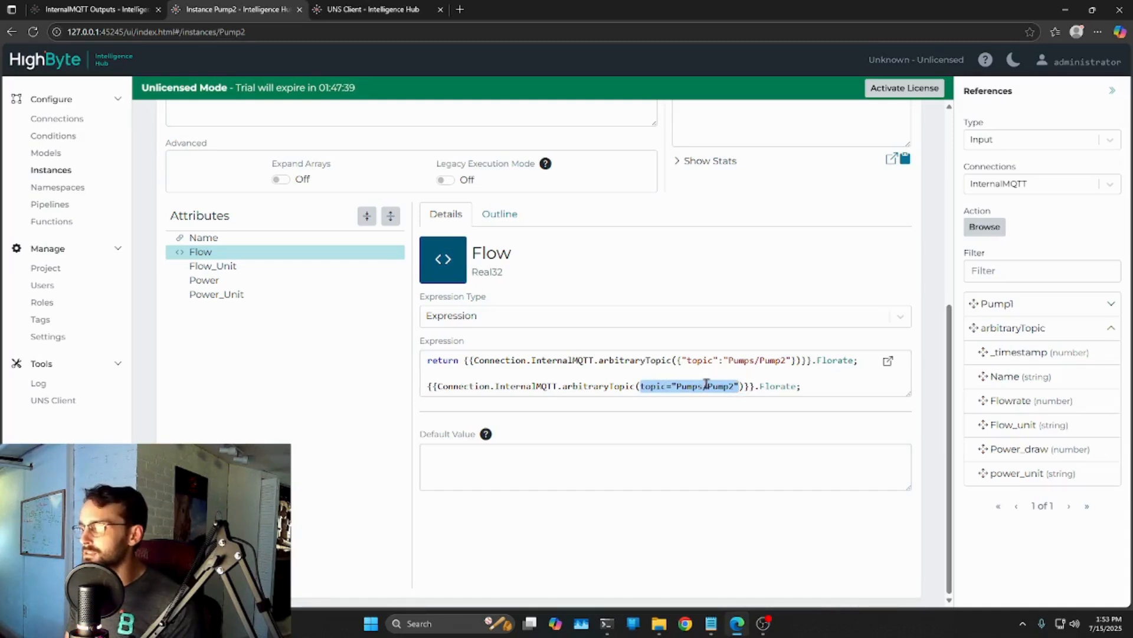
left_click_drag(678, 360, 800, 360)
left_click(815, 387)
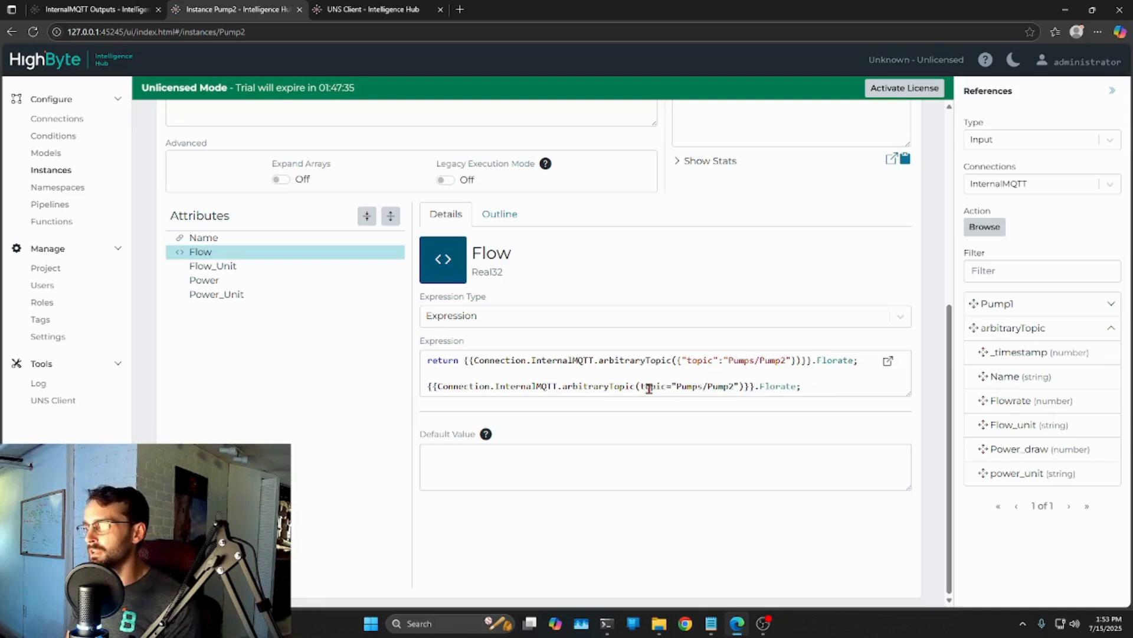
left_click_drag(464, 360, 812, 359)
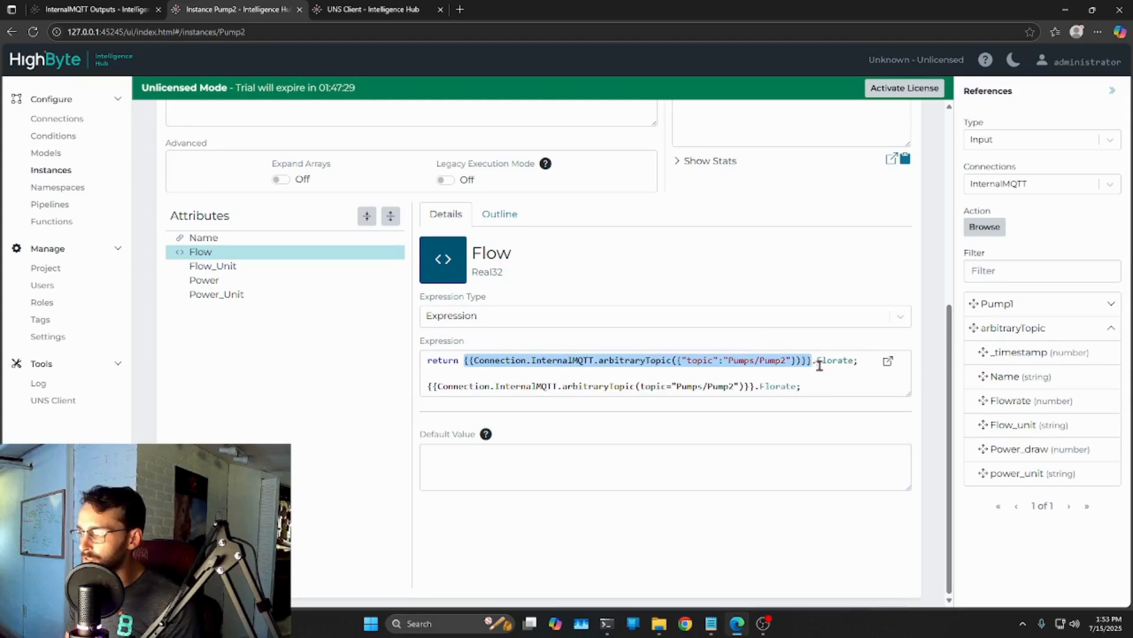
left_click(693, 372)
left_click_drag(636, 387, 731, 388)
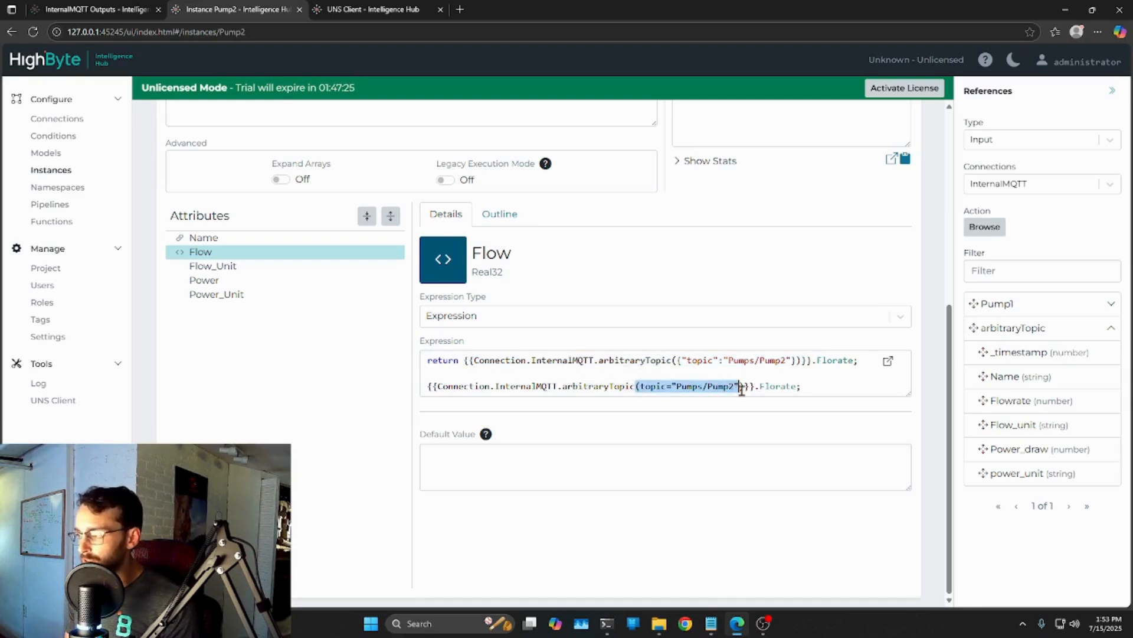
left_click(201, 238)
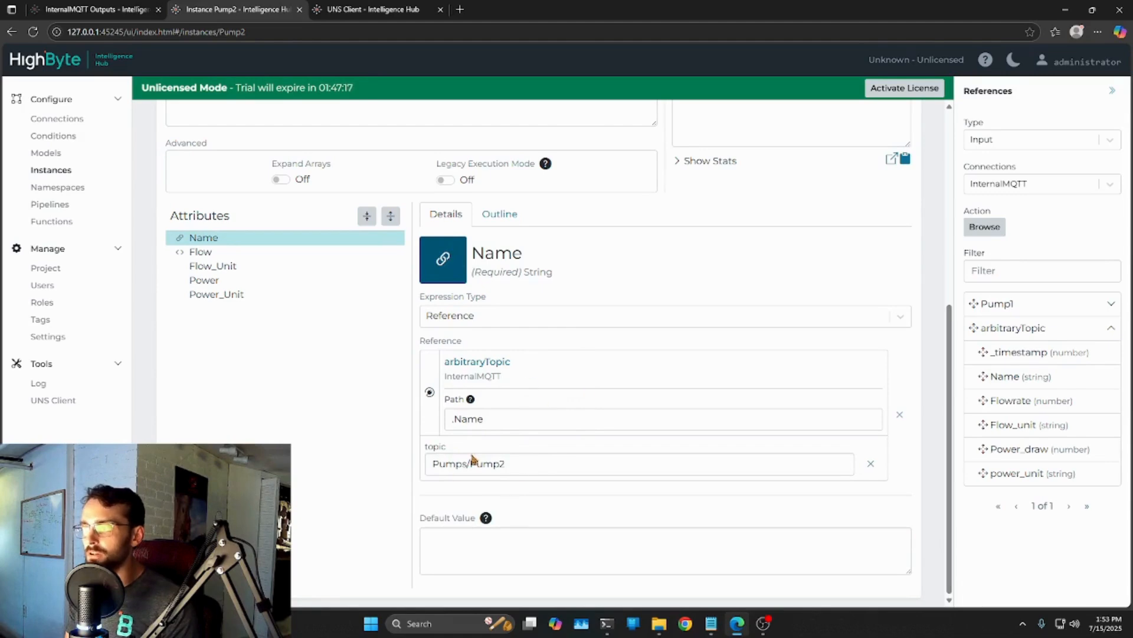
left_click(204, 254)
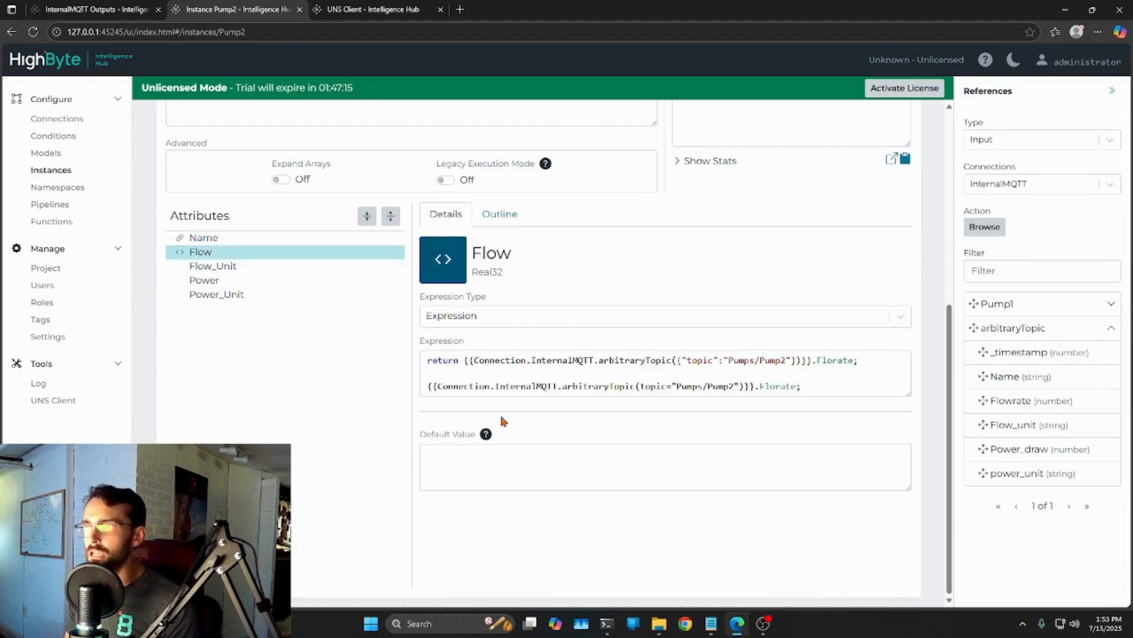
Delete the extra line below the return statement in the Flow expression
left_click_drag(465, 360, 812, 360)
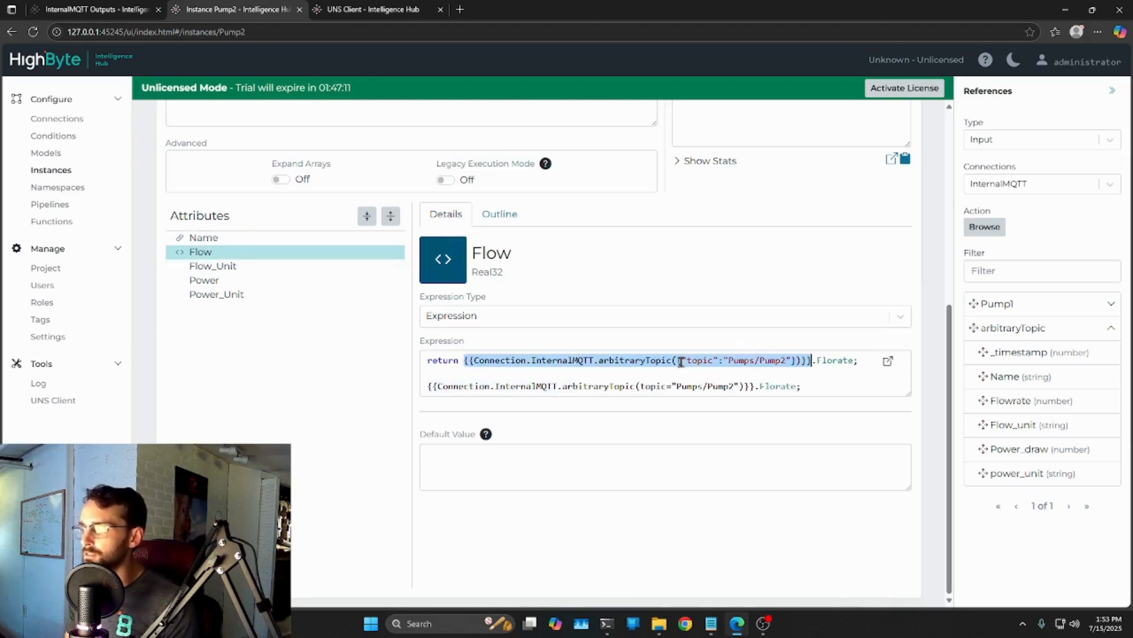
left_click_drag(804, 387, 826, 373)
key("BackSpace")
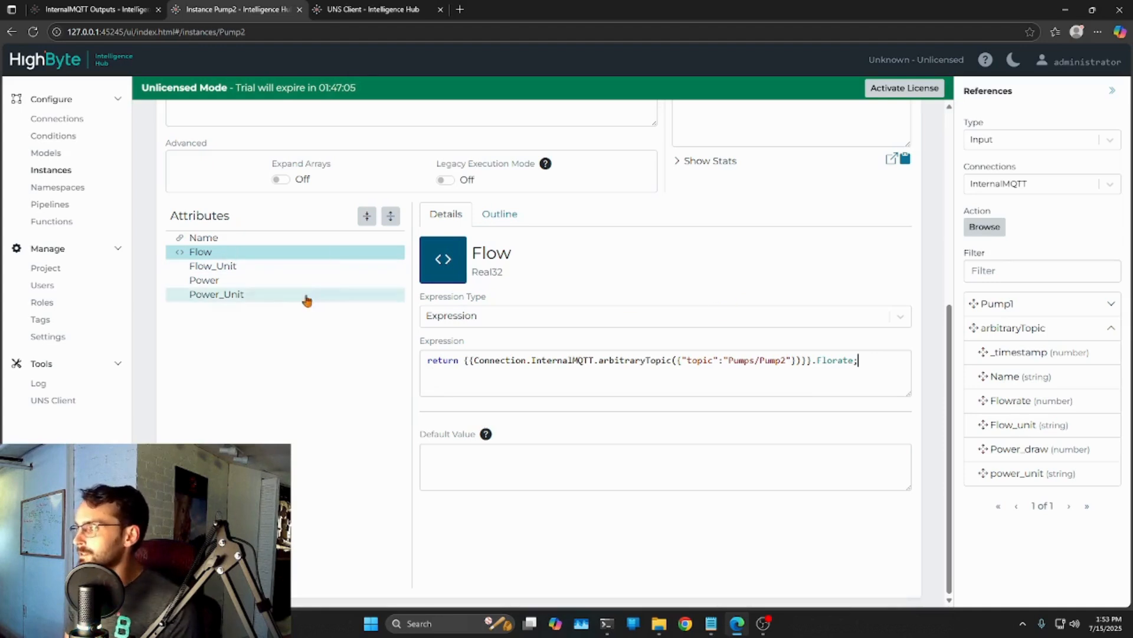
Set the Flow_Unit attribute's expression type to Expression and insert arbitraryTopic's Flowrate field into its return statement
left_click(240, 267)
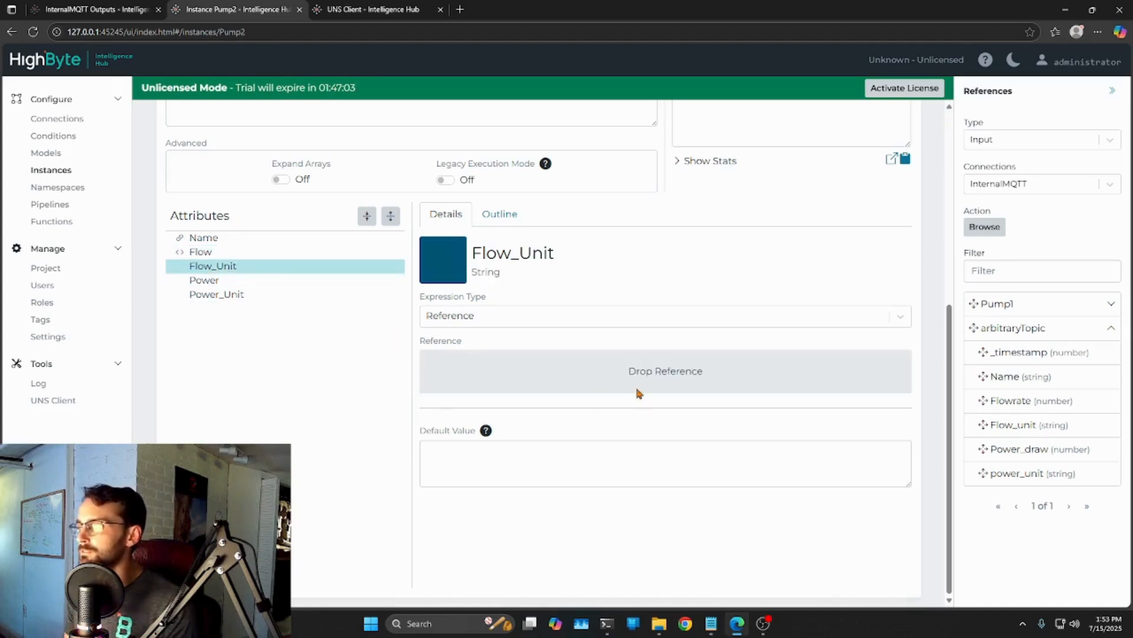
left_click(630, 327)
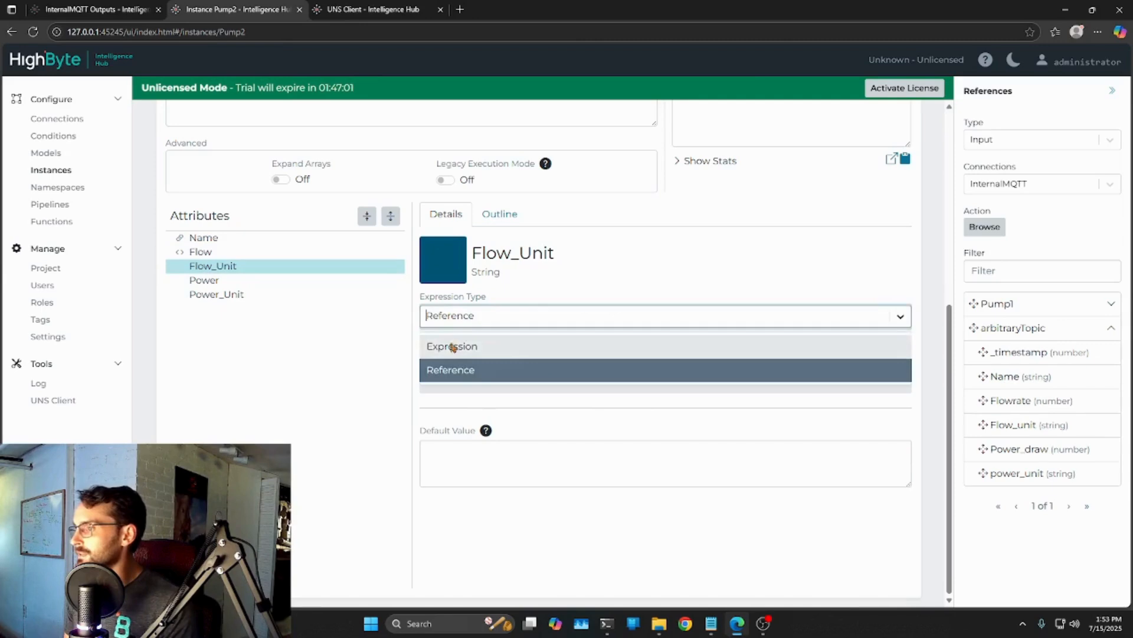
left_click(452, 345)
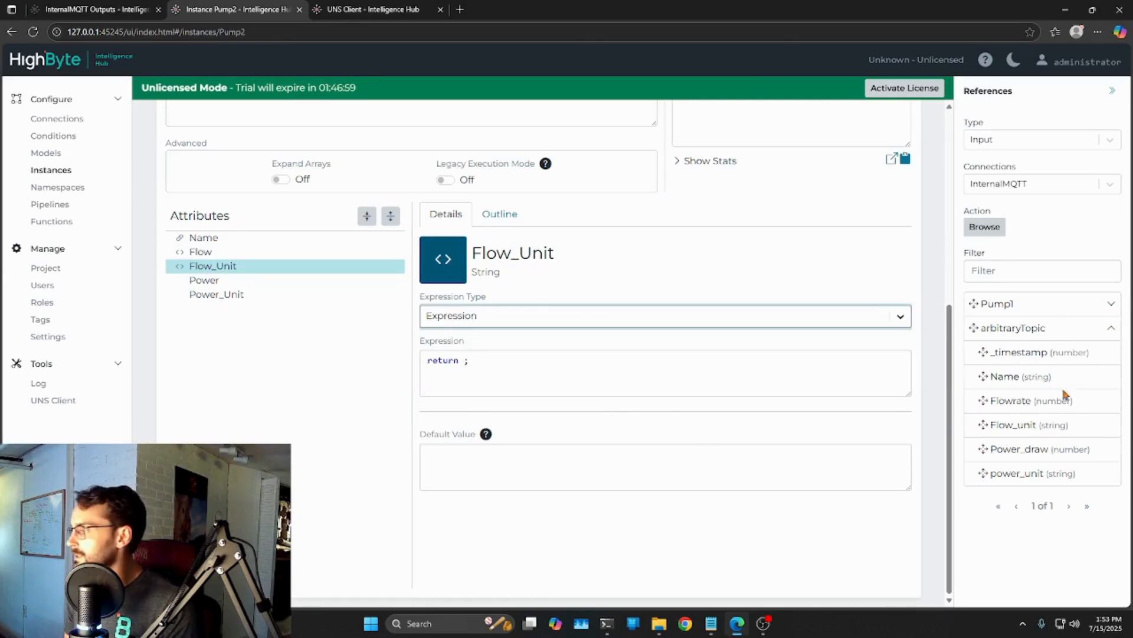
left_click_drag(1016, 424, 449, 362)
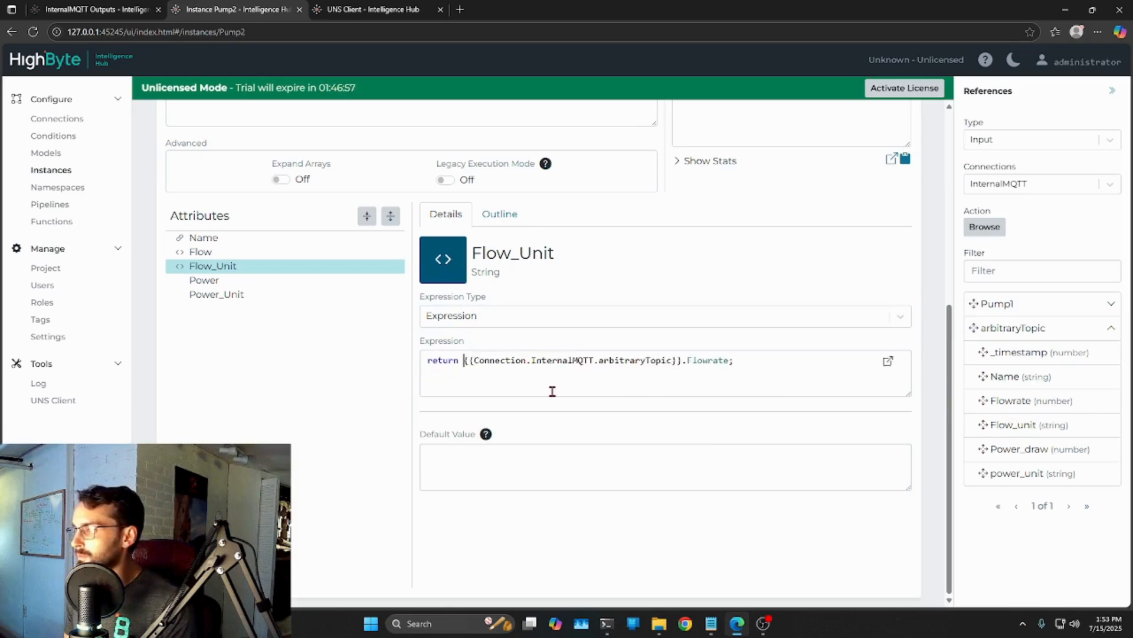
Add the parameter ({"topic":"Pumps/Pump2"}) after arbitraryTopic in the Flow_Unit expression
left_click(674, 359)
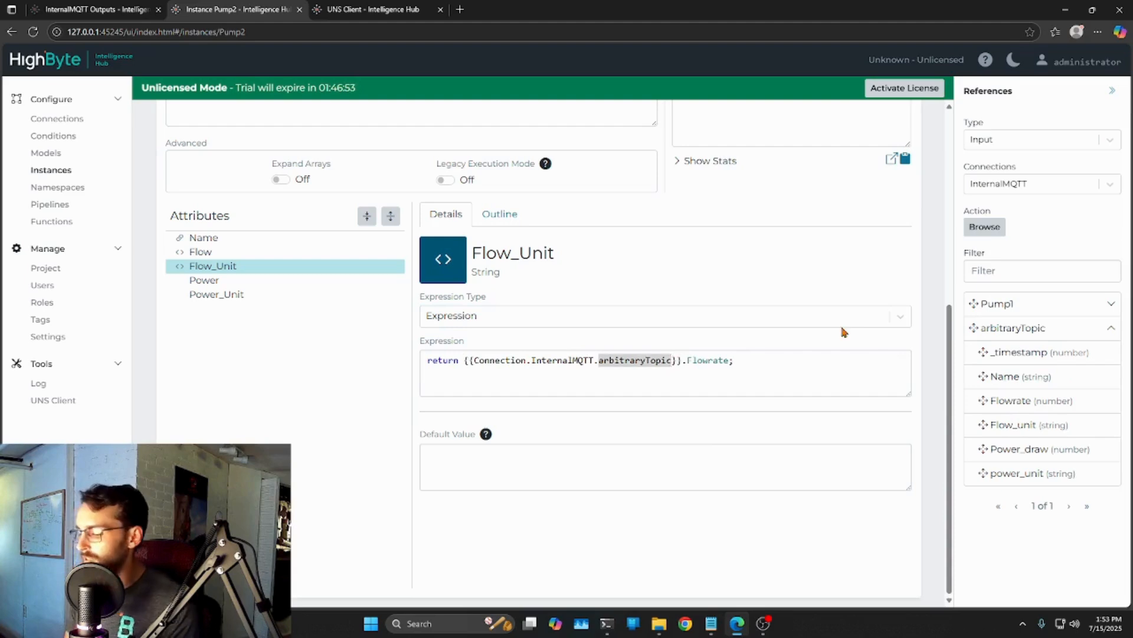
type("(")
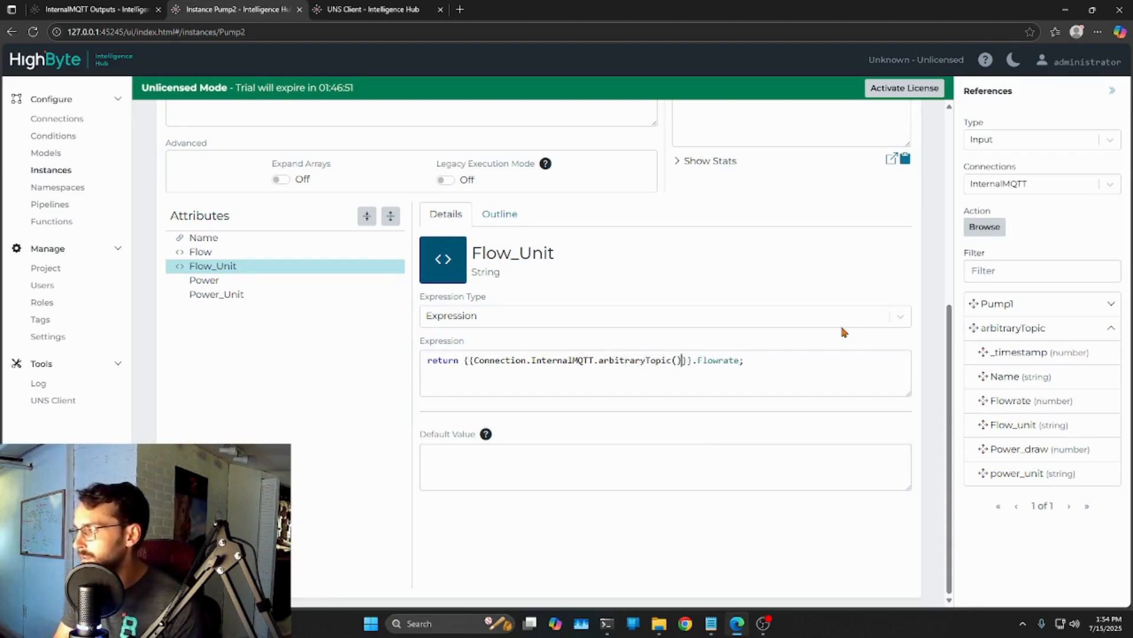
type("{}")
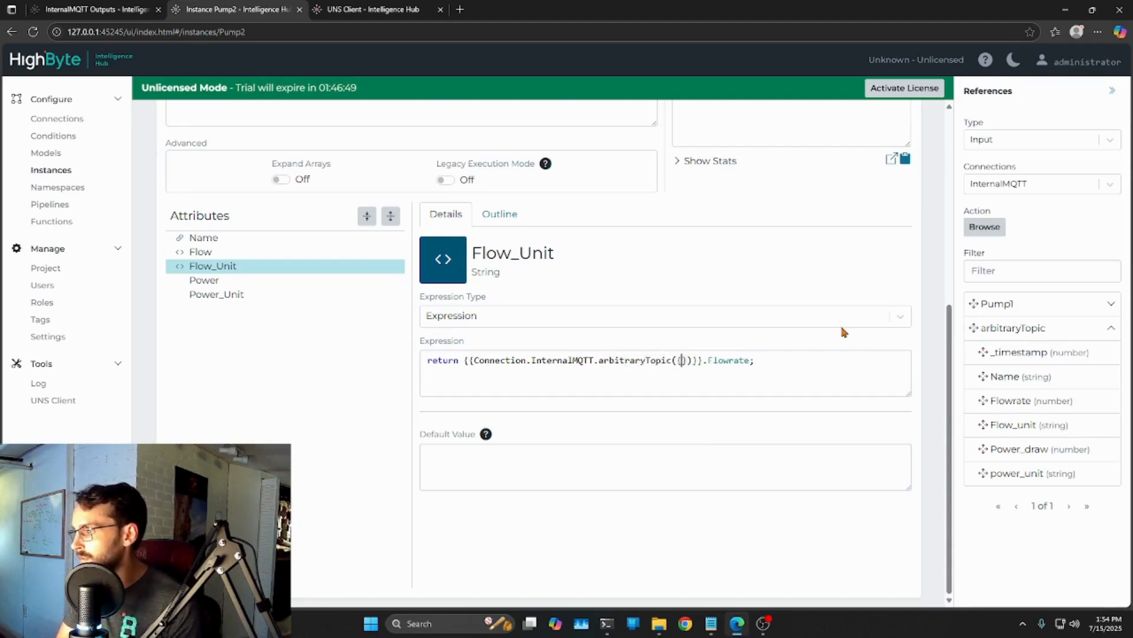
type("\"Topi")
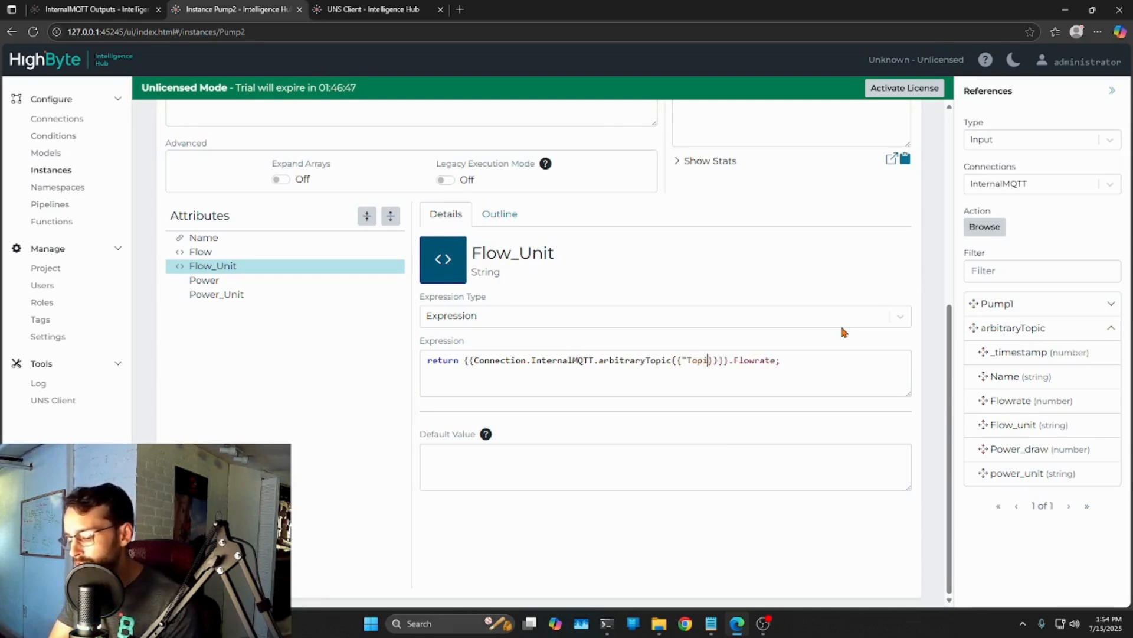
type("c\"")
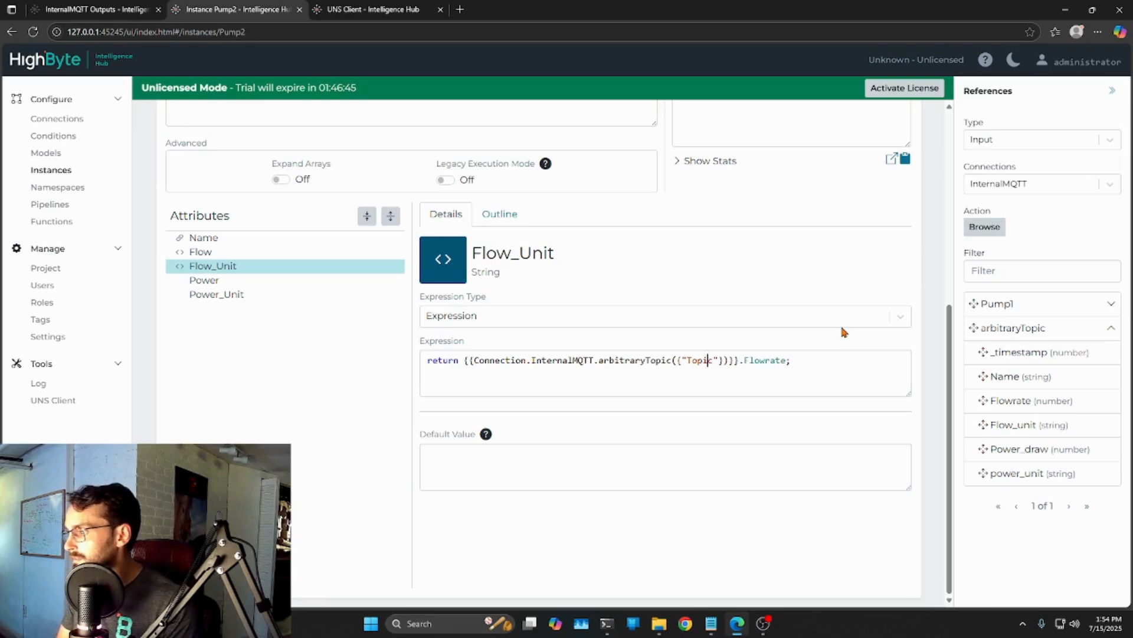
key("BackSpace")
type("t")
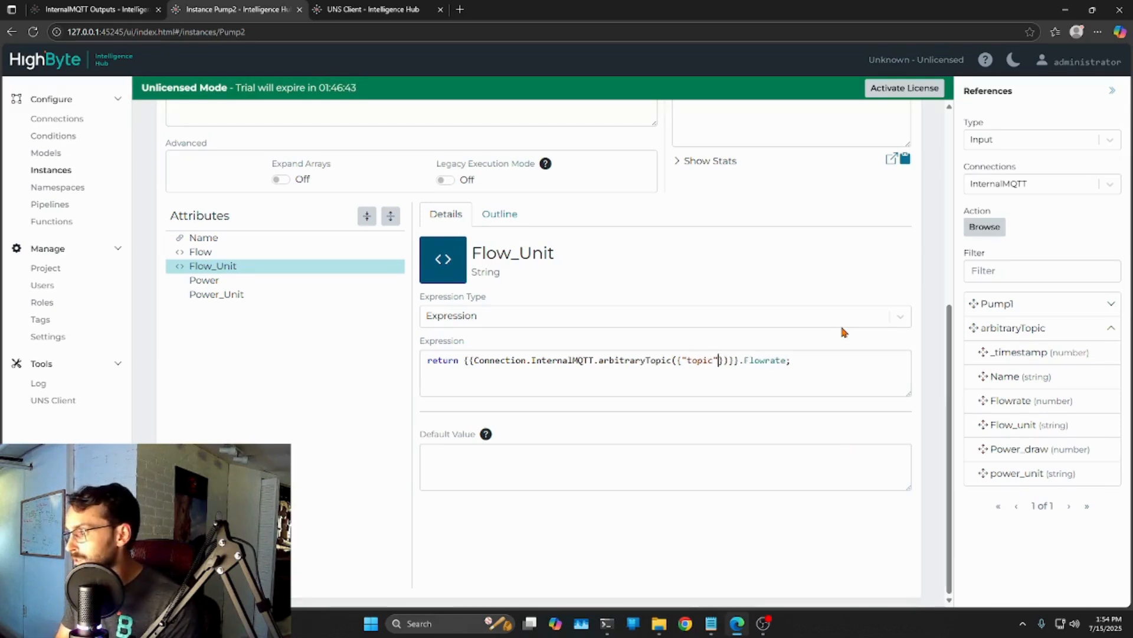
type(":\"")
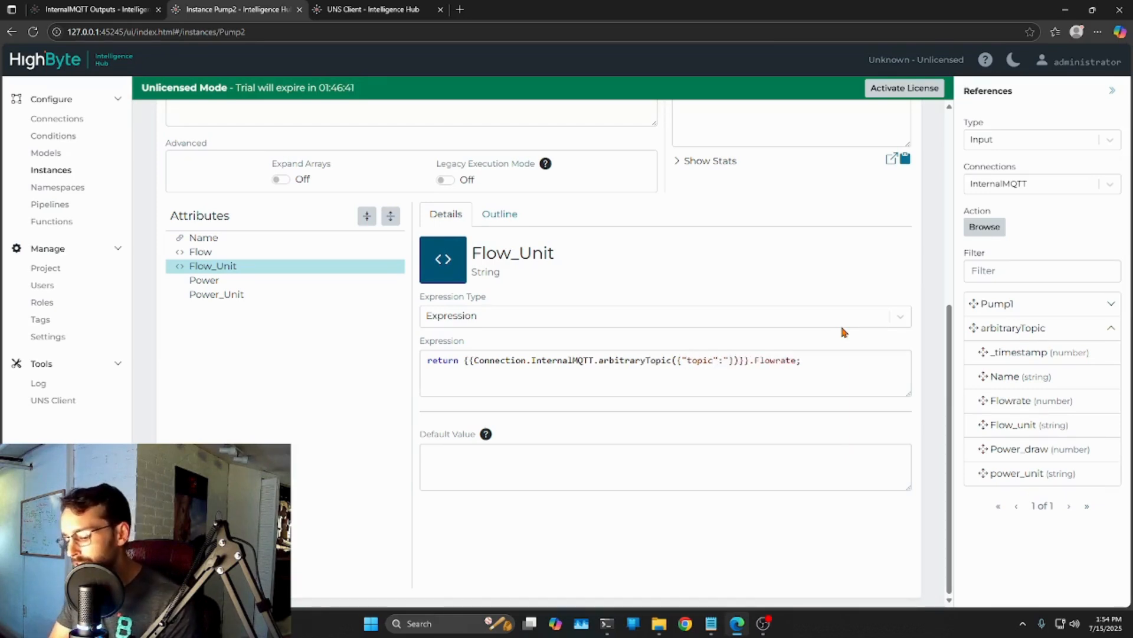
type("Pumps/P")
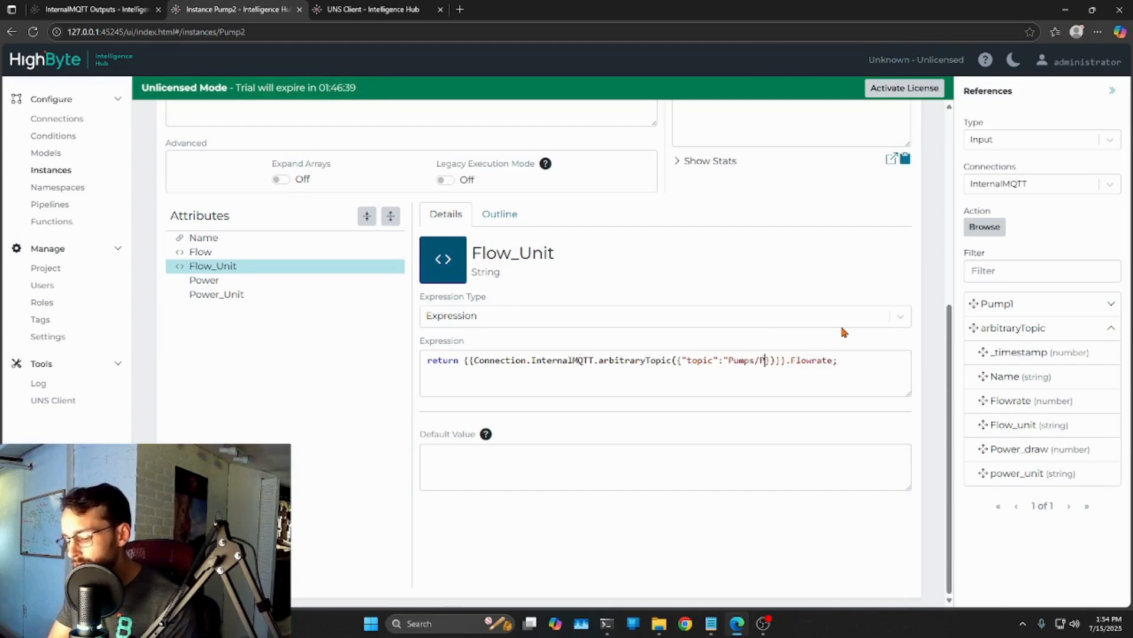
type("ump2")
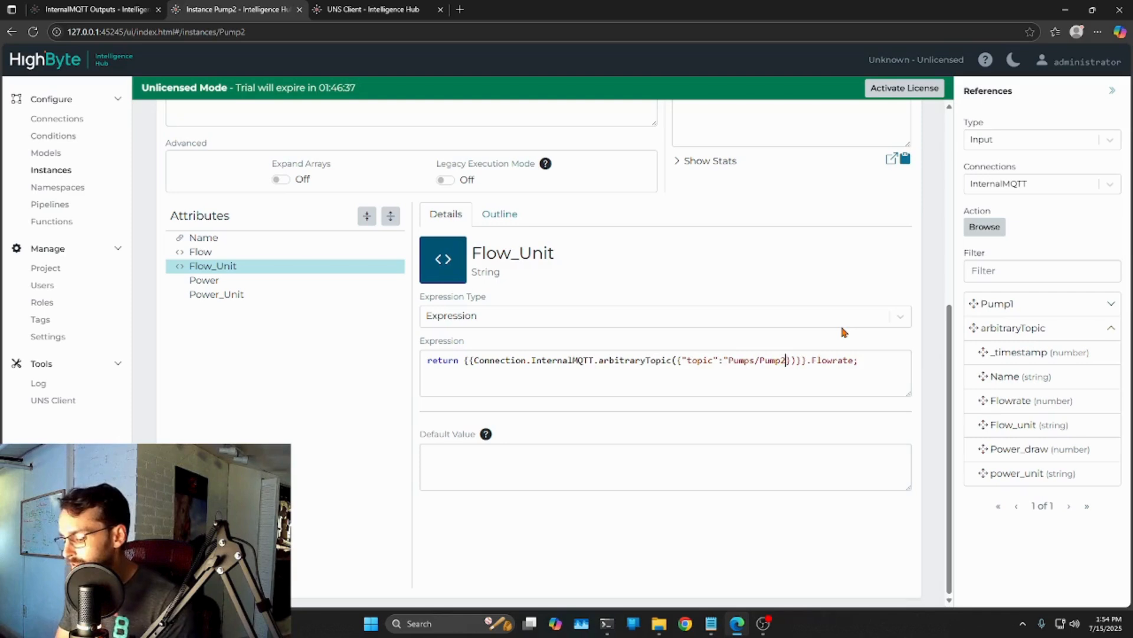
type("\"")
Check the Pumps/Pump2 payload in the UNS Client and change the path in the Flow_Unit expression to Florate
left_click(331, 11)
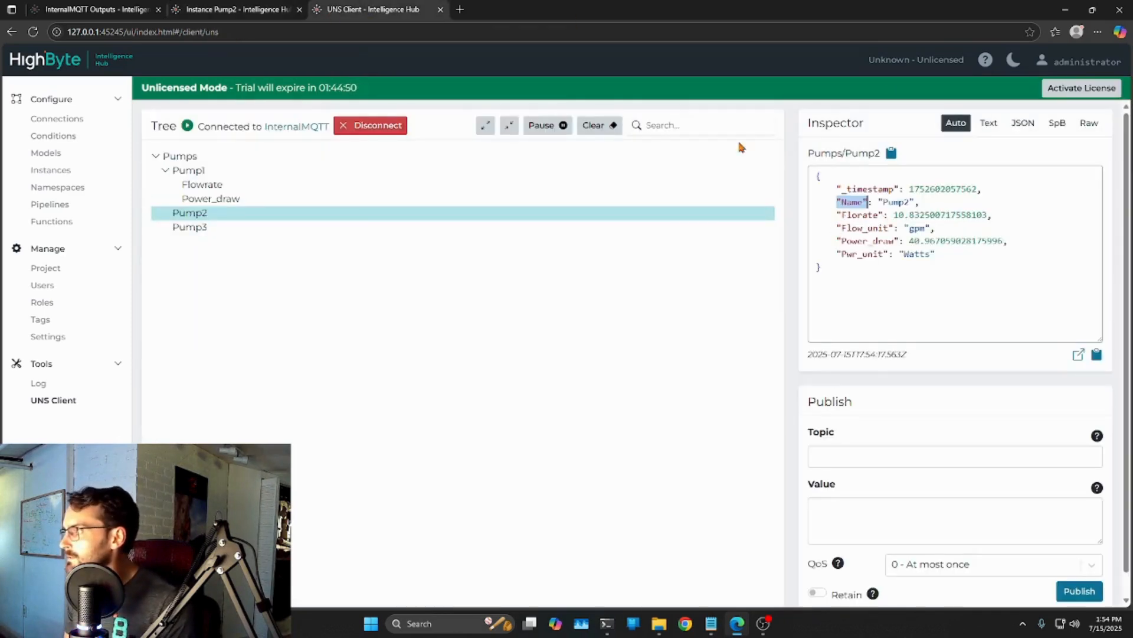
key("ctrl+shift+Tab")
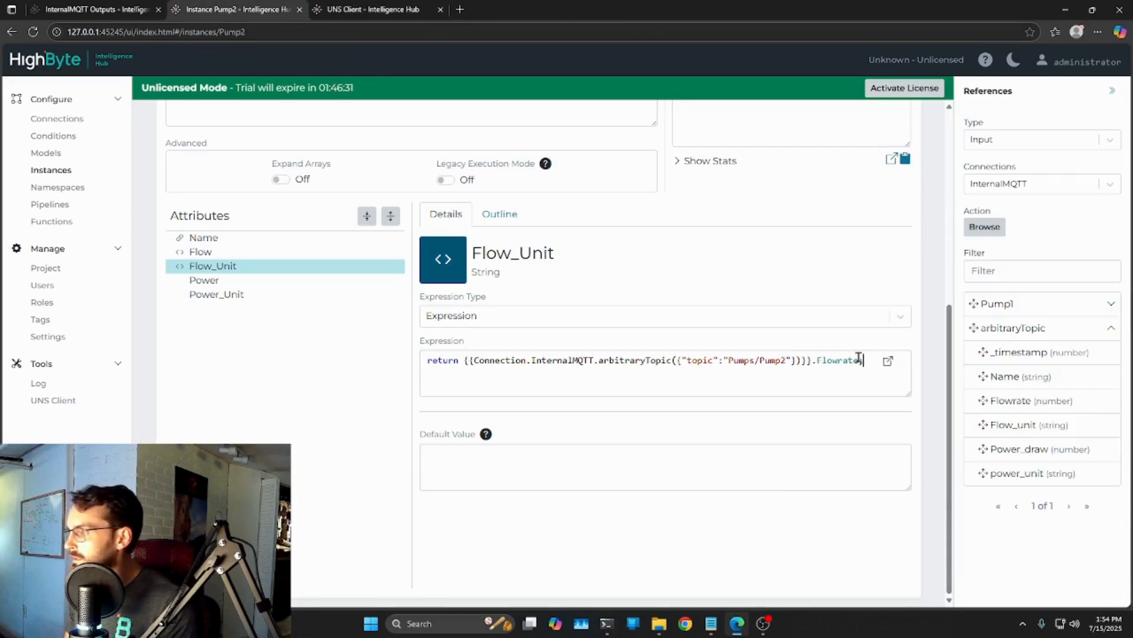
double_click(837, 360)
type("Florate")
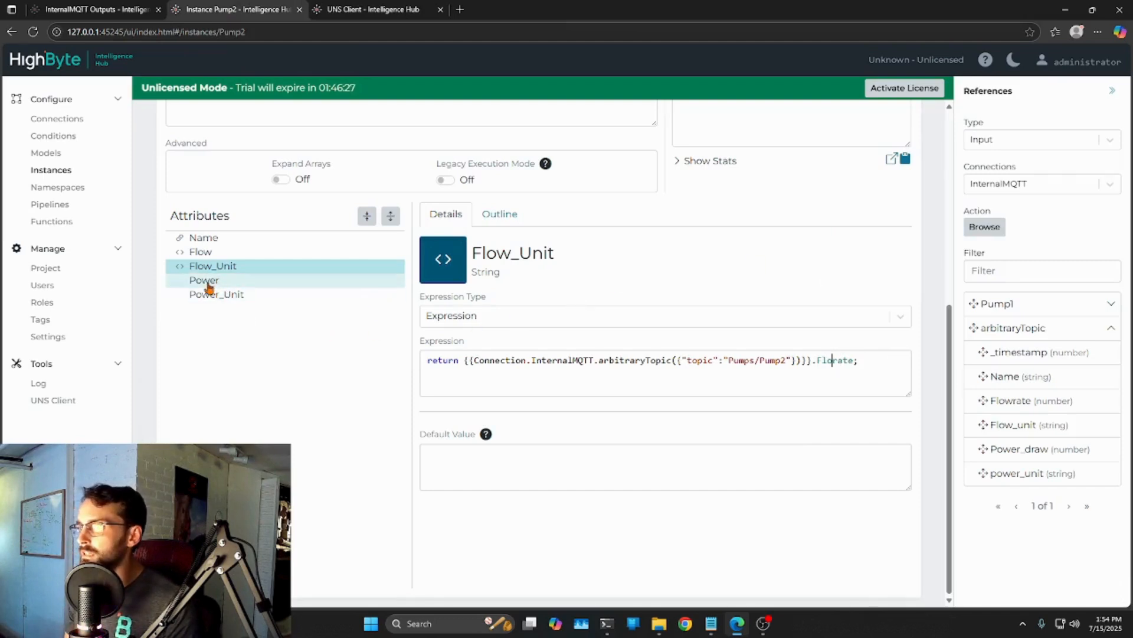
Compare the Flow and Flow_Unit expressions, clear the Flow_Unit expression, and set its expression type back to Reference
left_click(231, 255)
left_click(204, 268)
left_click(212, 255)
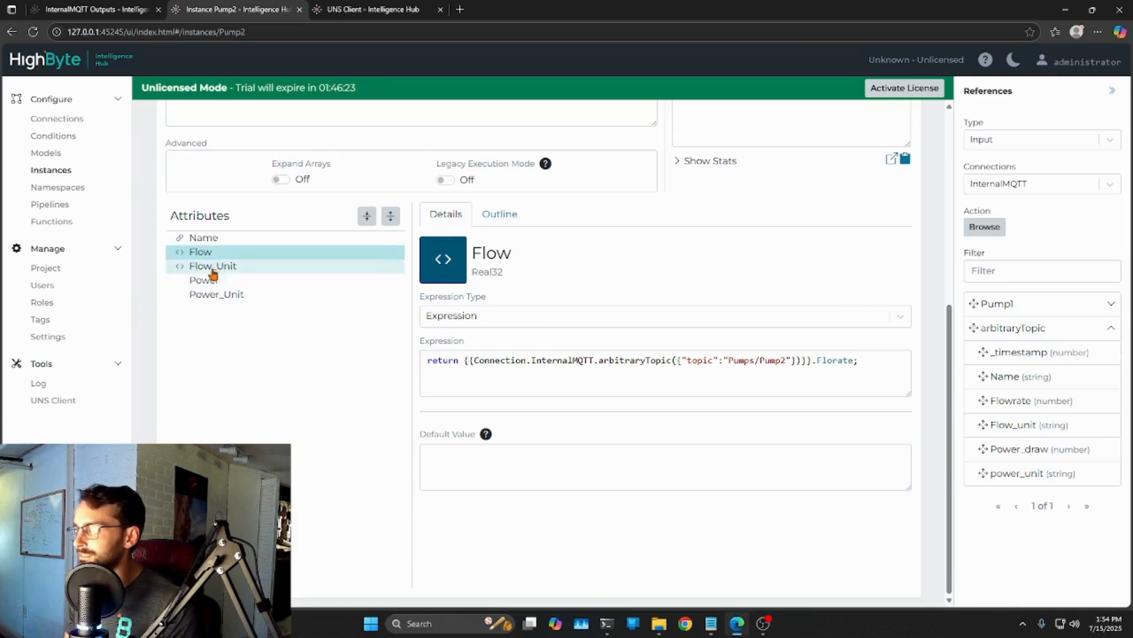
left_click(212, 269)
left_click_drag(863, 361, 401, 348)
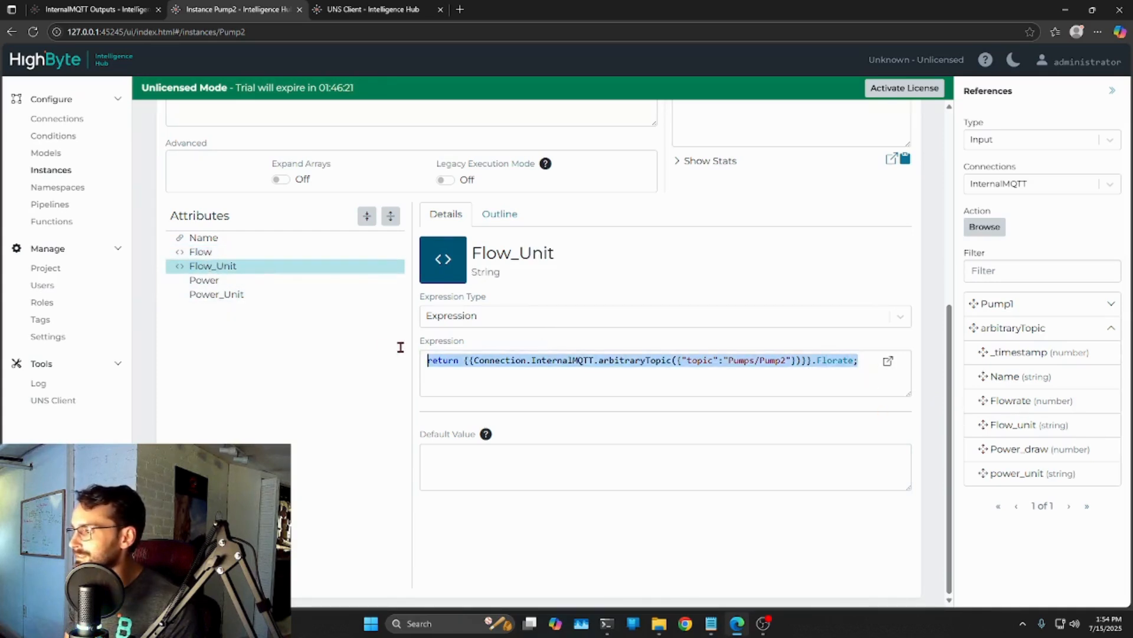
key("BackSpace")
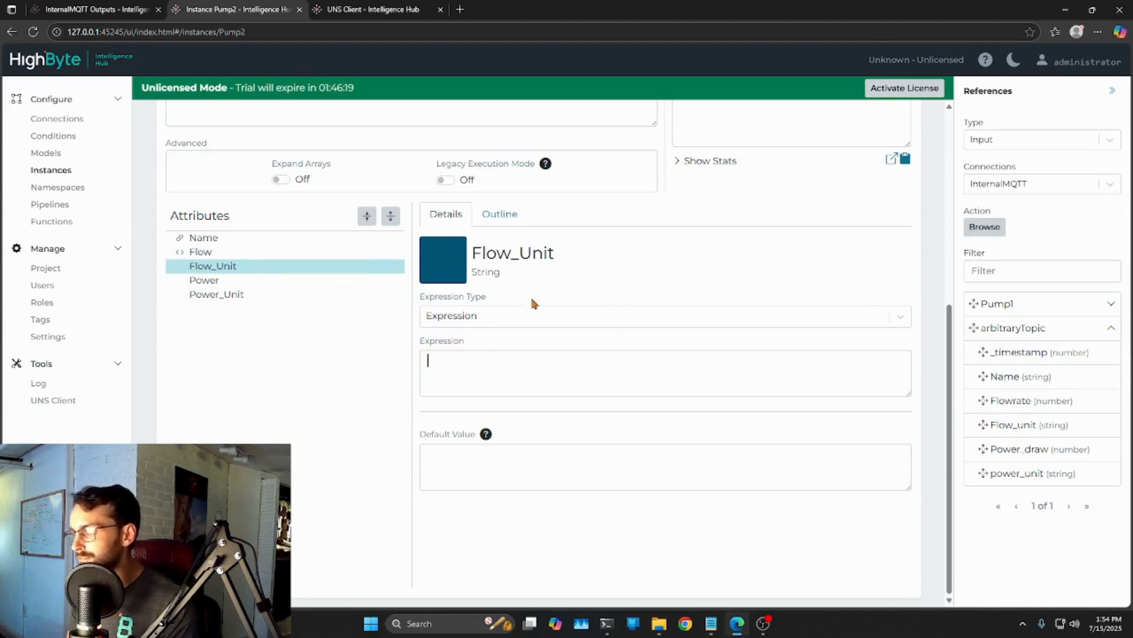
left_click(531, 315)
left_click(455, 370)
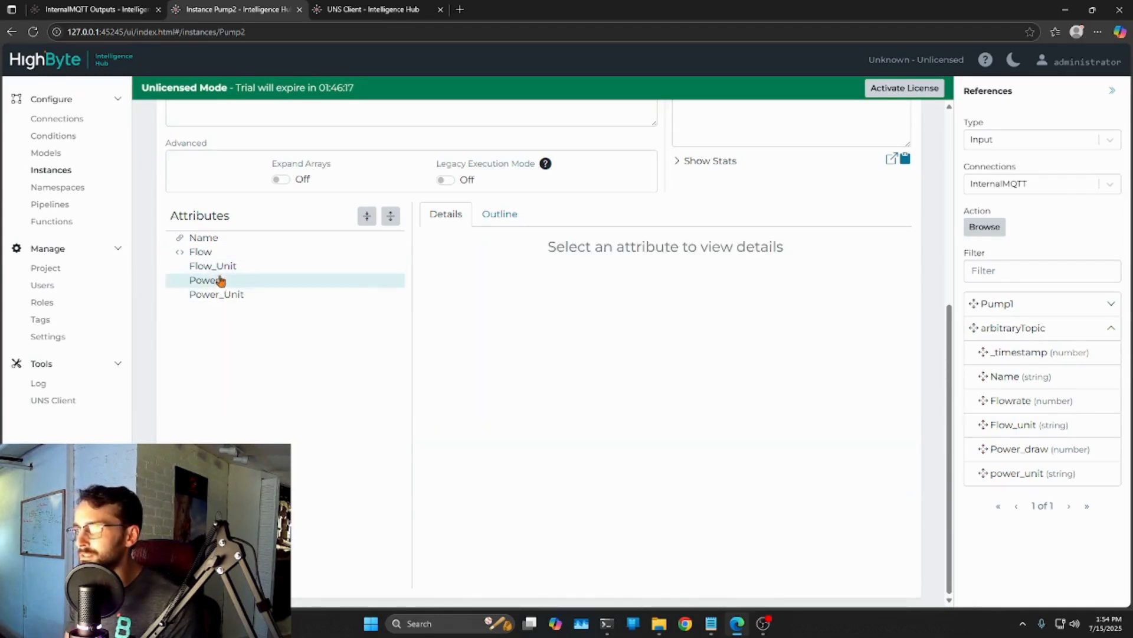
Set the Power attribute's expression type to Expression and insert arbitraryTopic's Power_draw field into its return statement
left_click(223, 281)
left_click(489, 322)
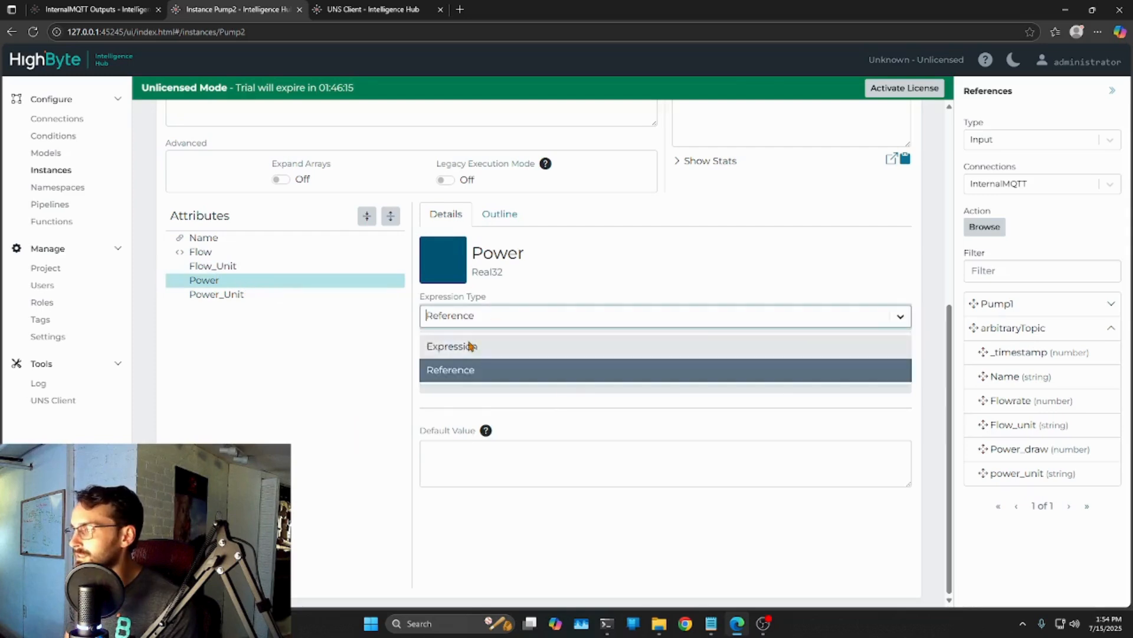
left_click(468, 344)
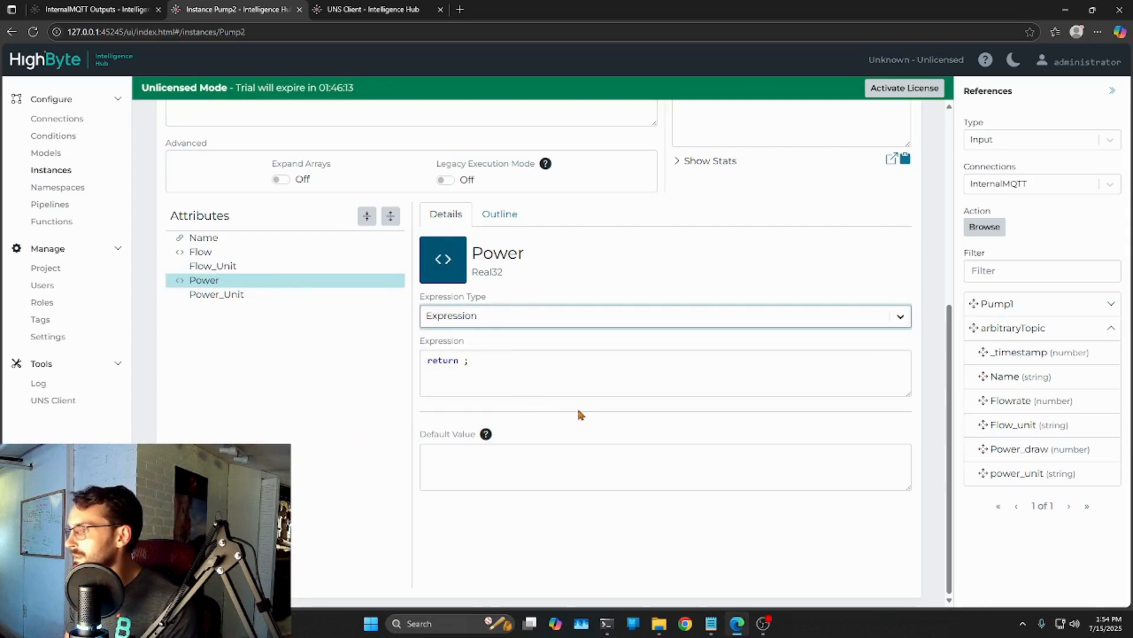
left_click_drag(1020, 461, 466, 363)
Add the parameter ({"topic":"Pumps/Pump2"}) after arbitraryTopic in the Power expression
left_click(674, 362)
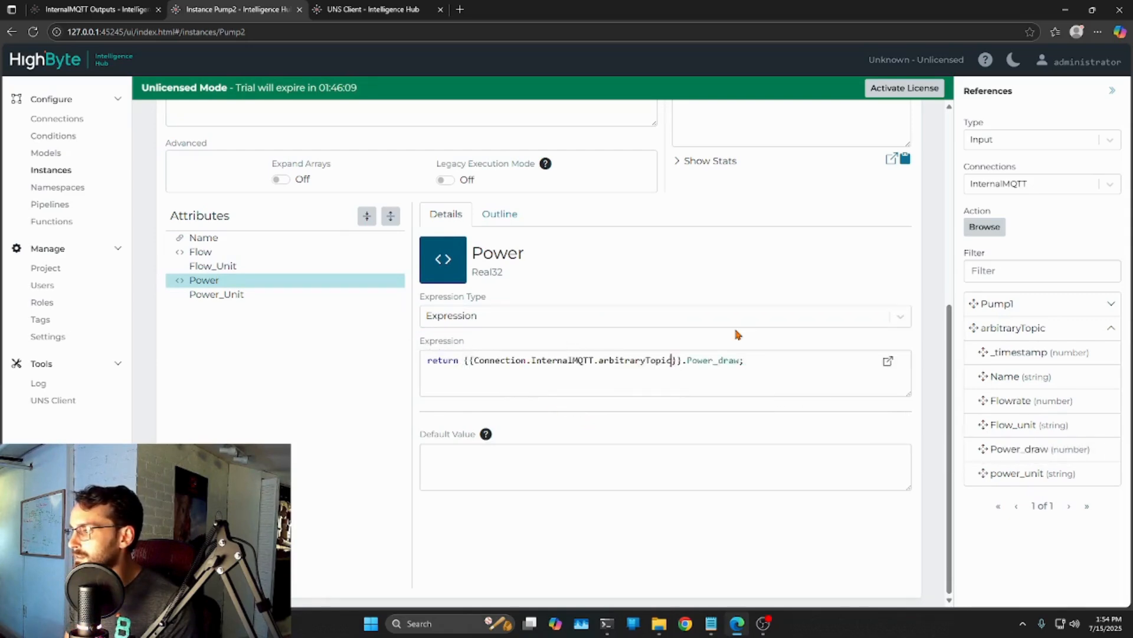
key("ctrl+shift+Left")
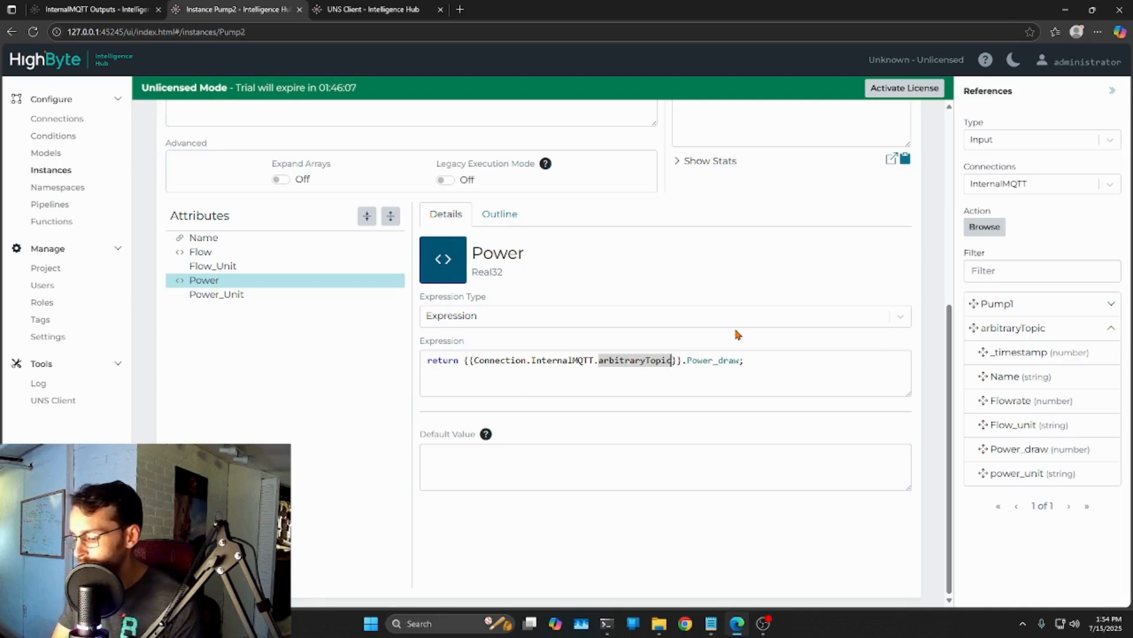
key("Right")
type("({}")
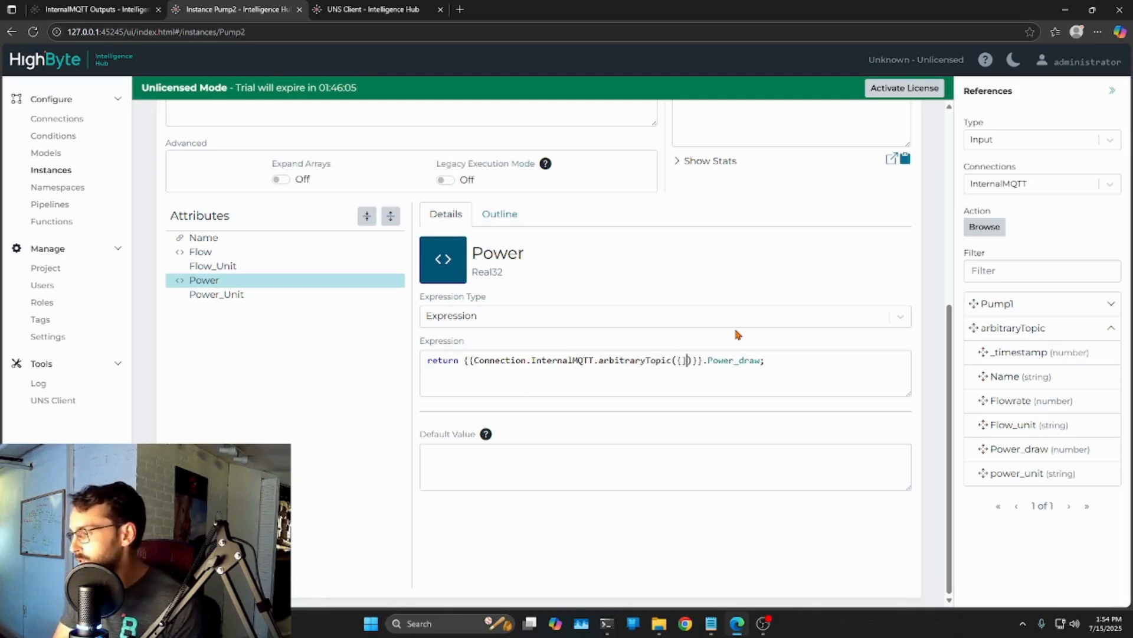
type("\"topic")
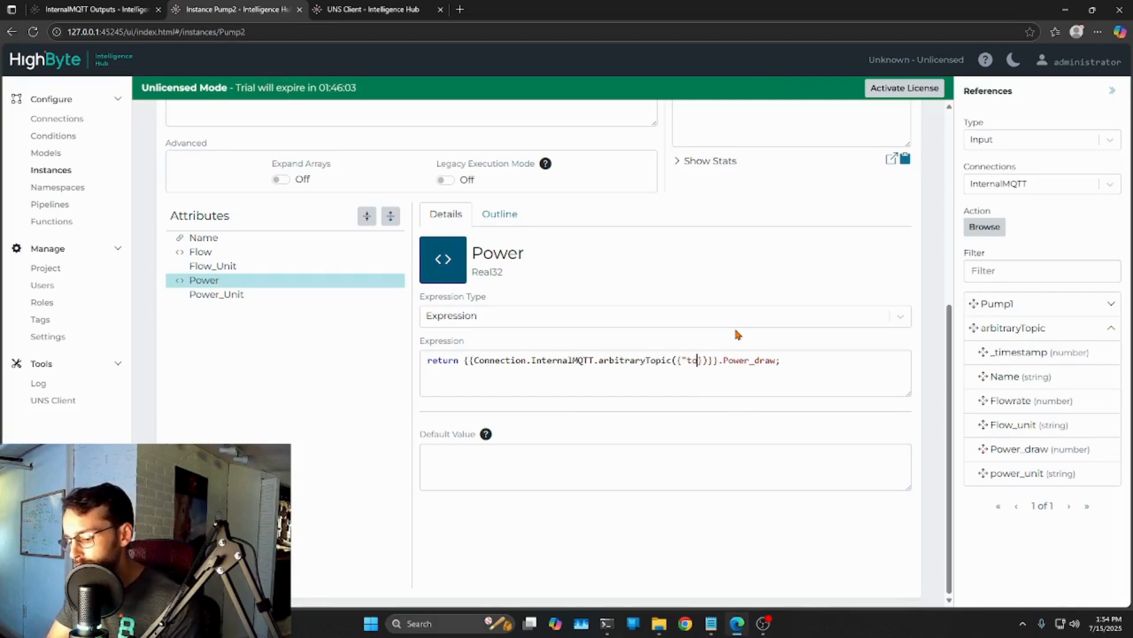
type("\"")
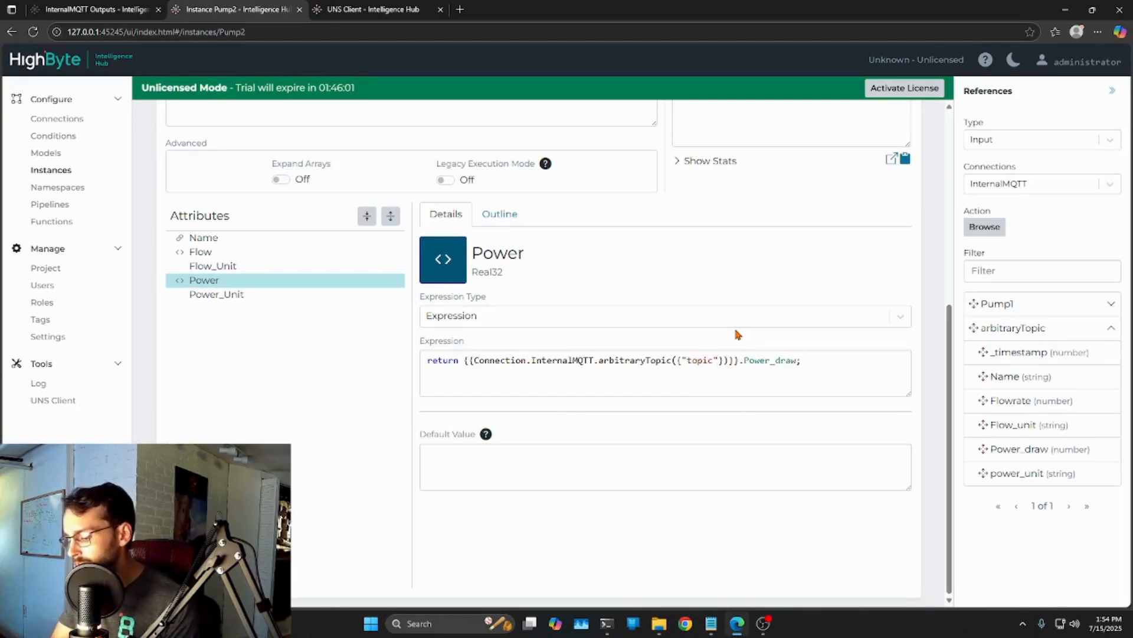
type(":\"")
type("Pumps/Pum")
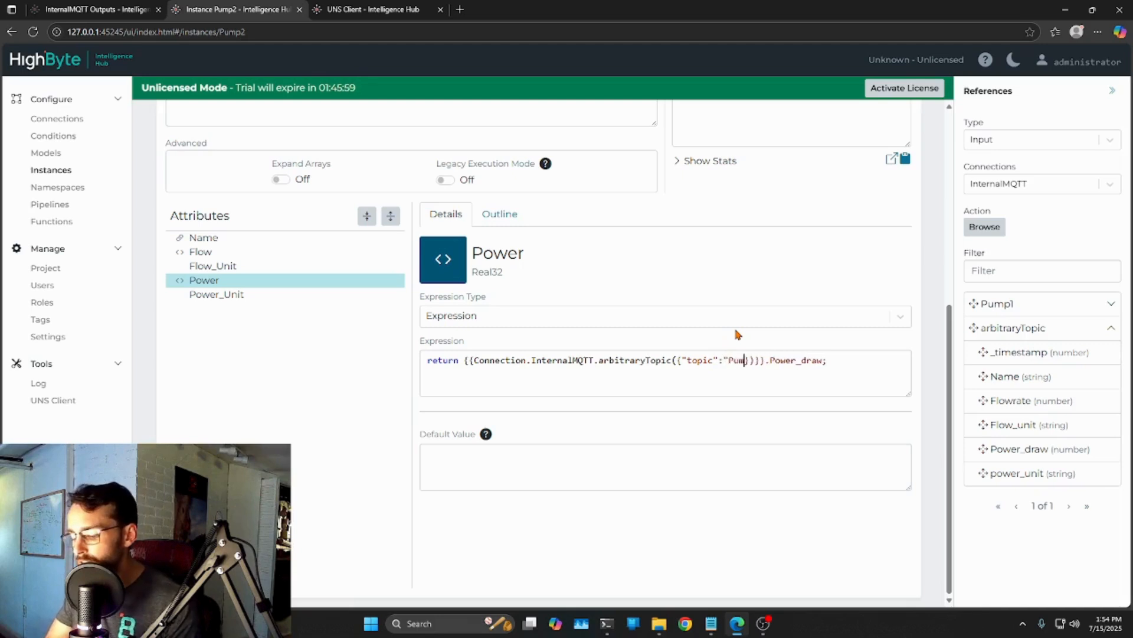
type("p2")
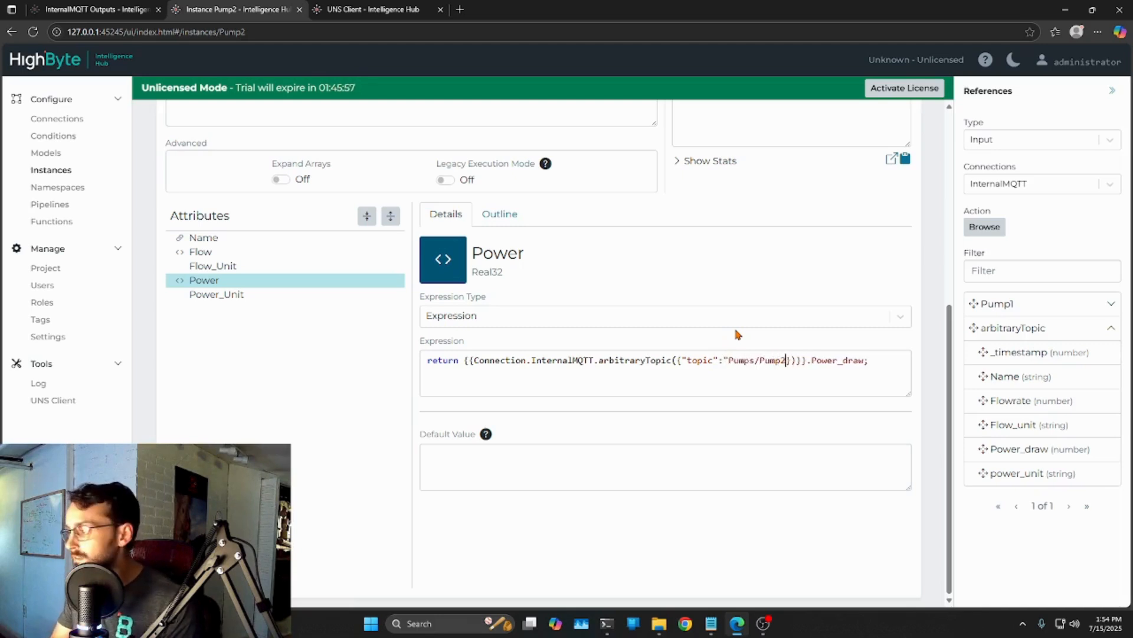
type("\"")
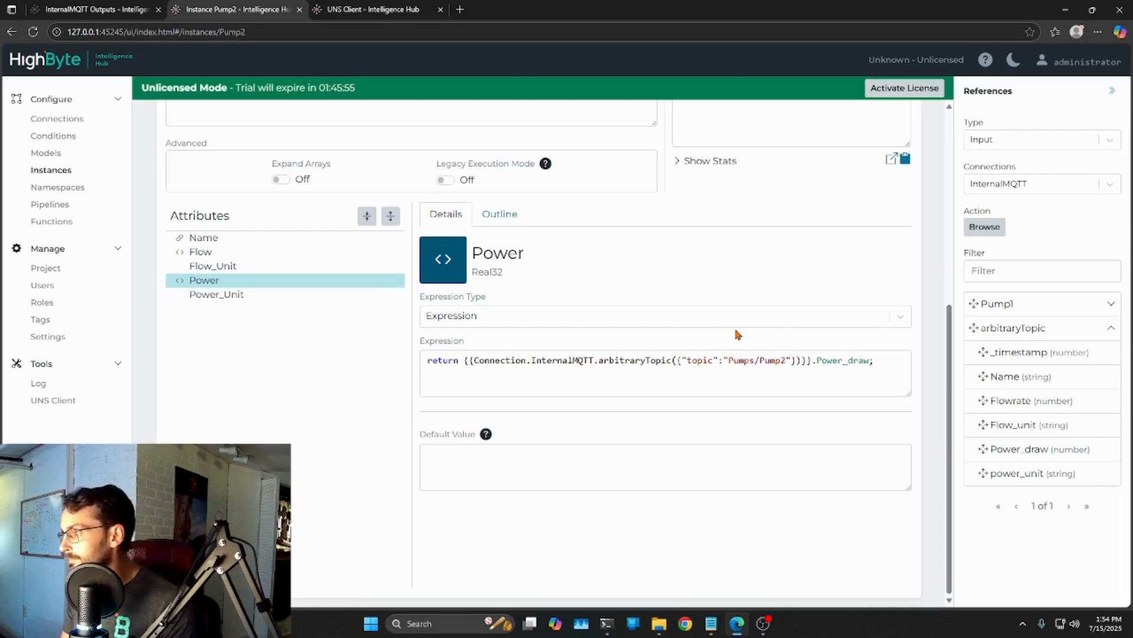
Copy the Power_draw key from the Pumps/Pump2 payload in the UNS Client and paste it over the field name in the Power expression
left_click(373, 9)
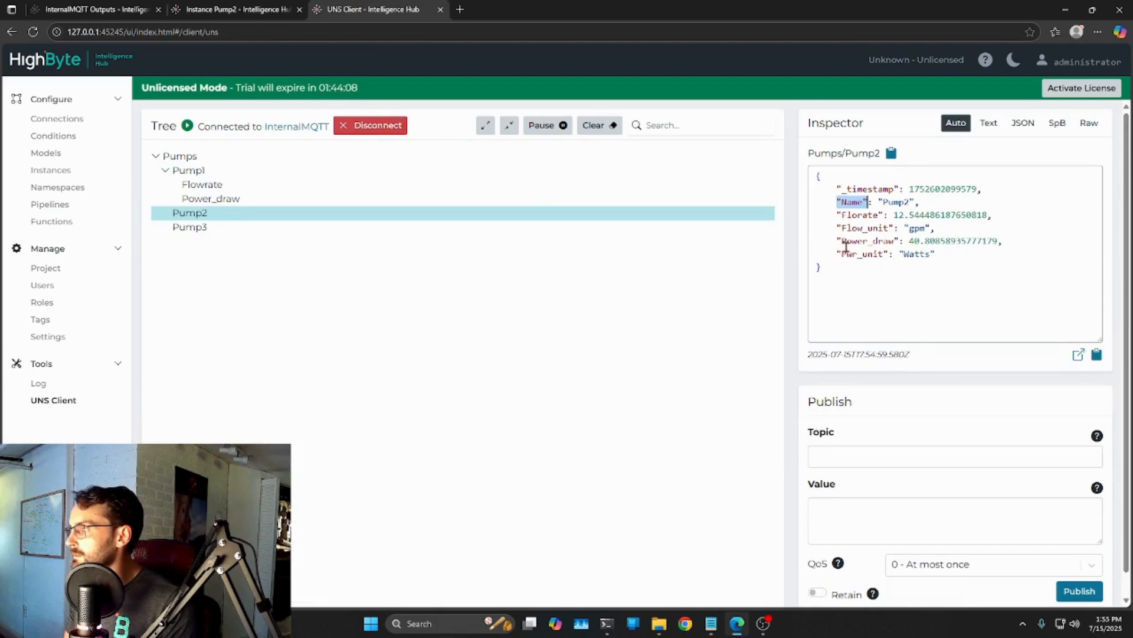
left_click_drag(842, 241, 892, 241)
key("ctrl+c")
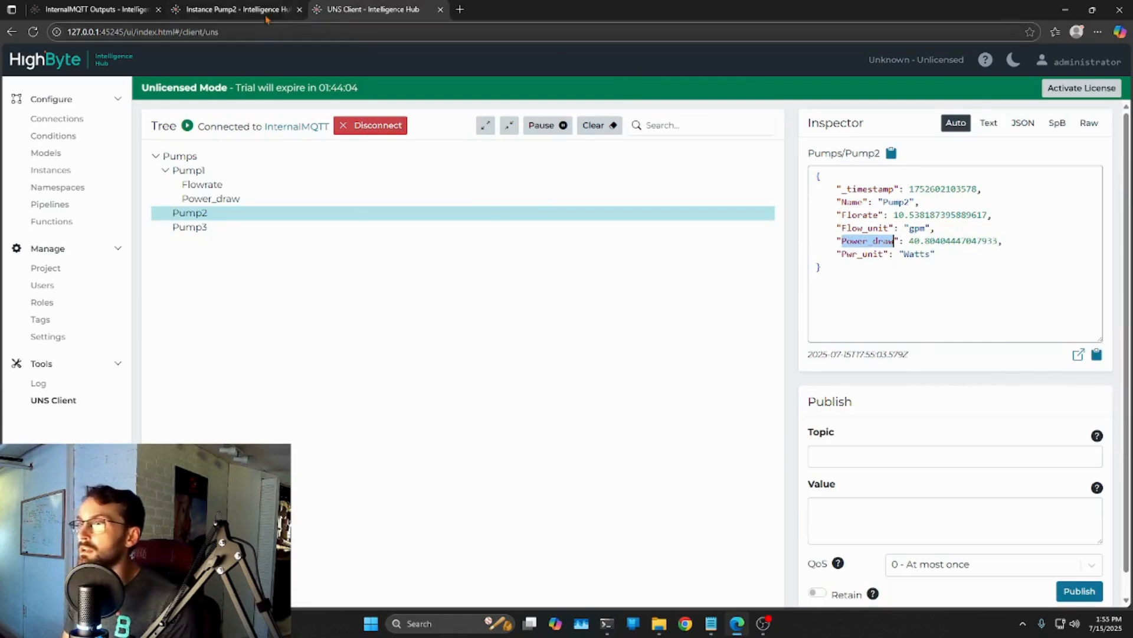
left_click(233, 9)
left_click_drag(817, 360, 869, 361)
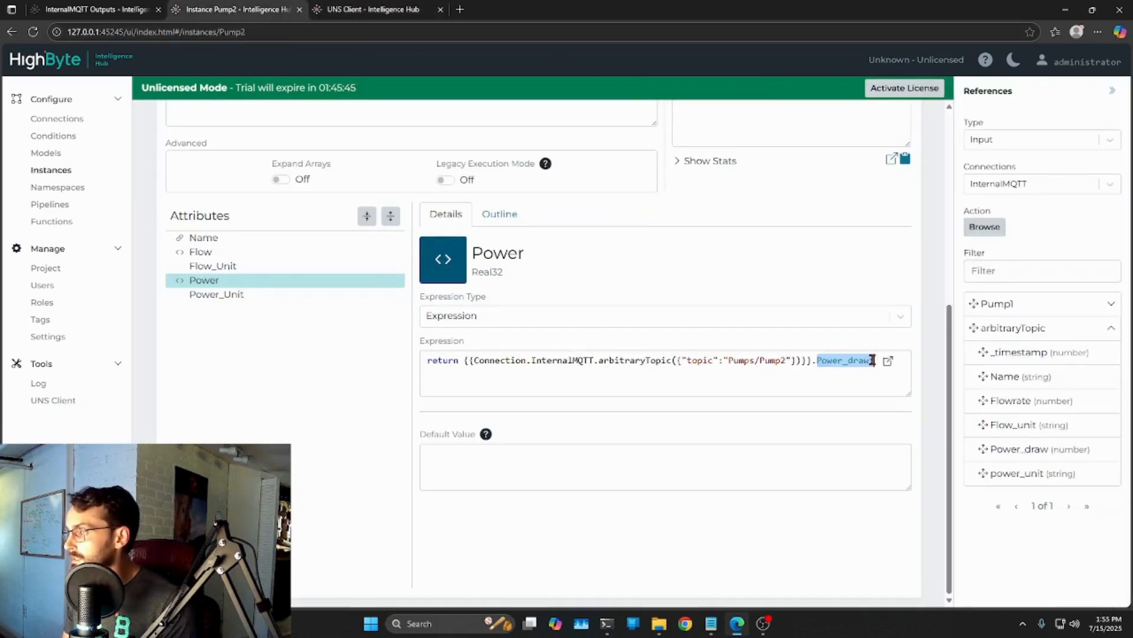
key("ctrl+v")
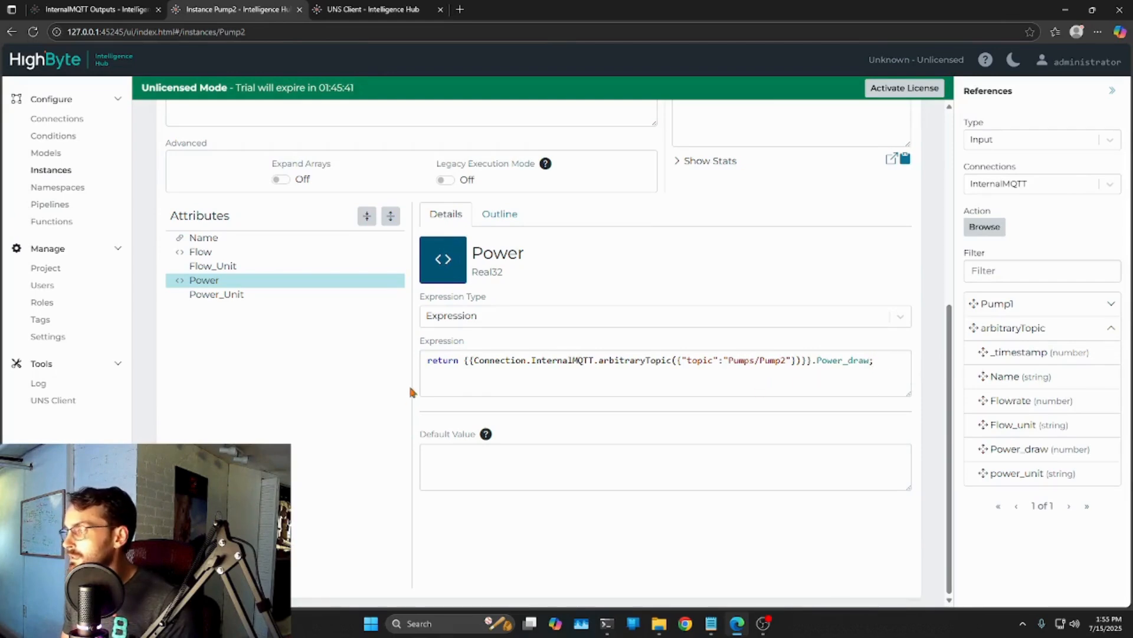
Save the Pump2 instance and test it
scroll(890, 264, "up", 6)
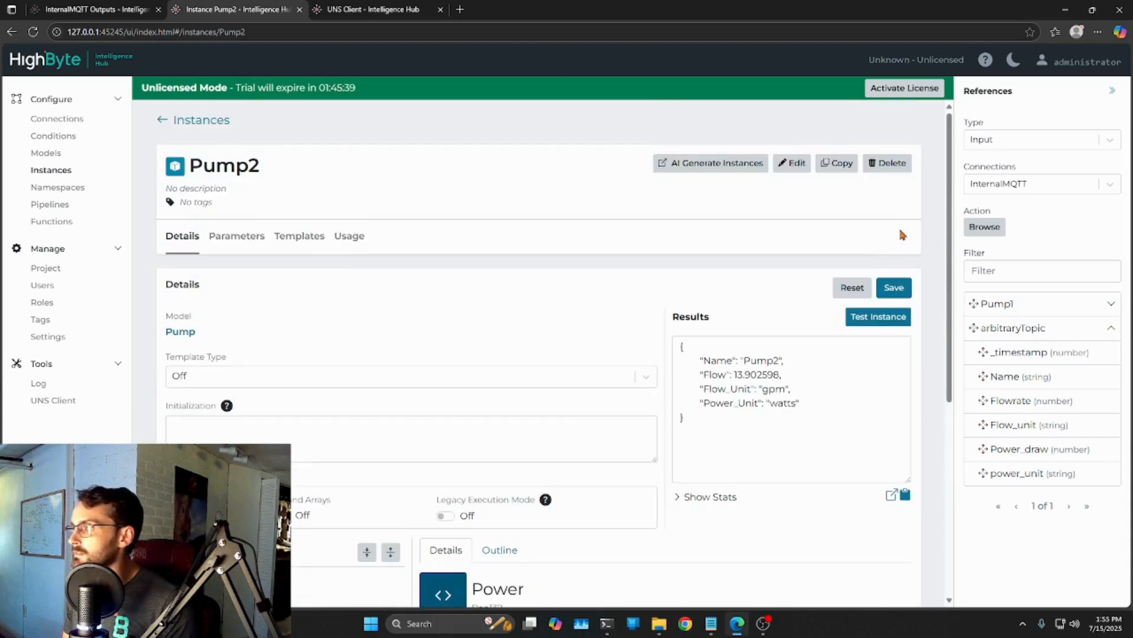
left_click(894, 288)
left_click(875, 317)
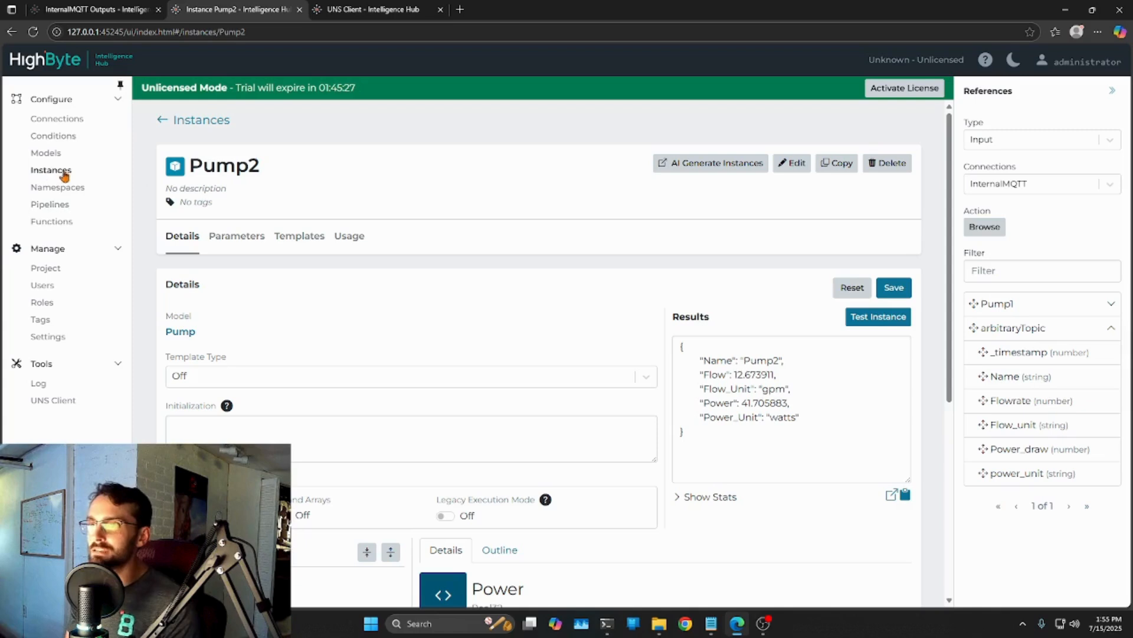
Create a new empty pipeline named Pump3Instance
left_click(52, 205)
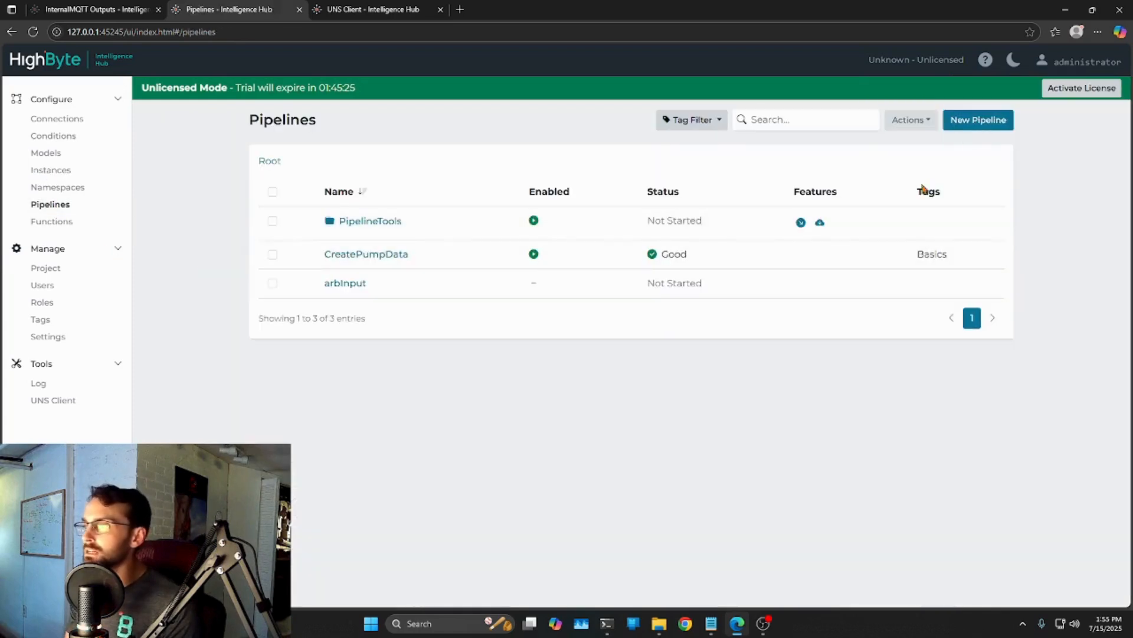
left_click(977, 121)
left_click(312, 198)
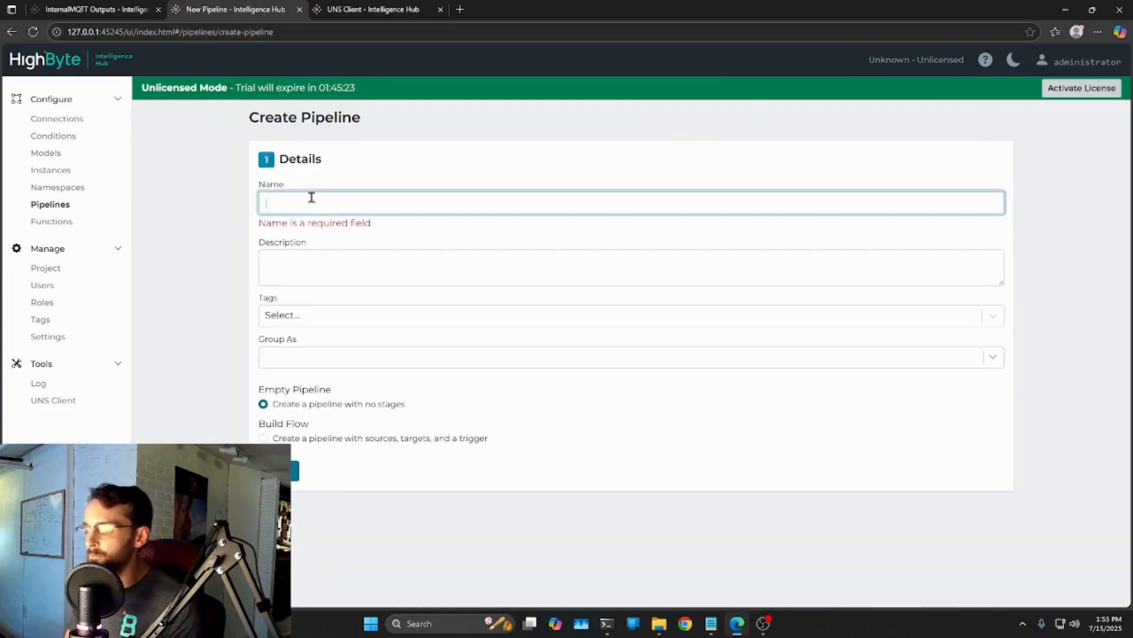
type("Pump3Instance")
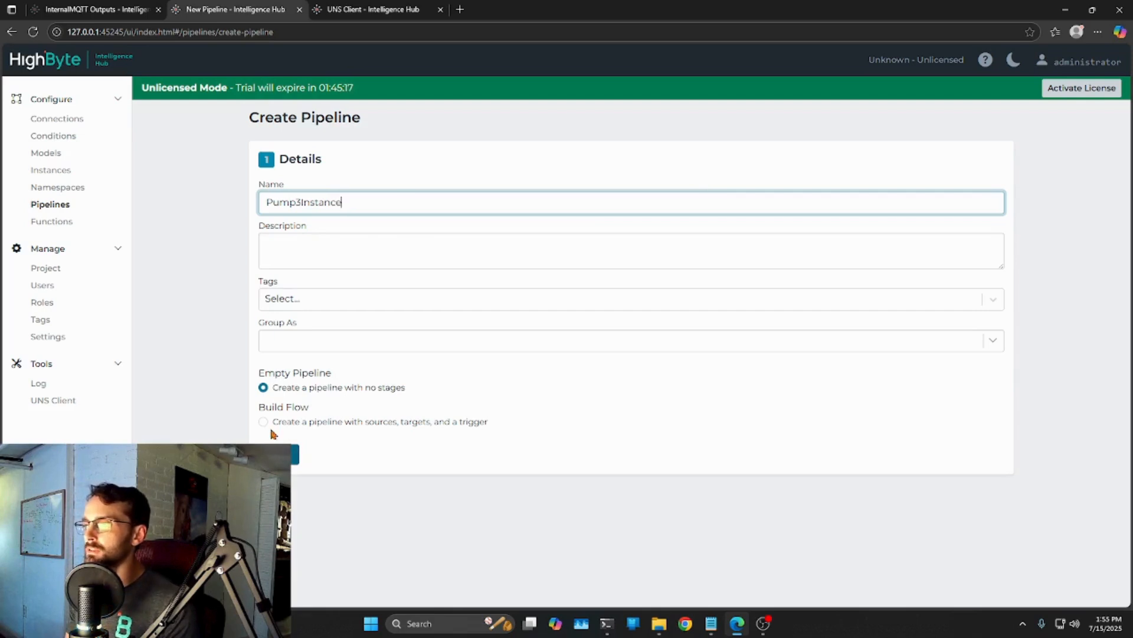
left_click(295, 454)
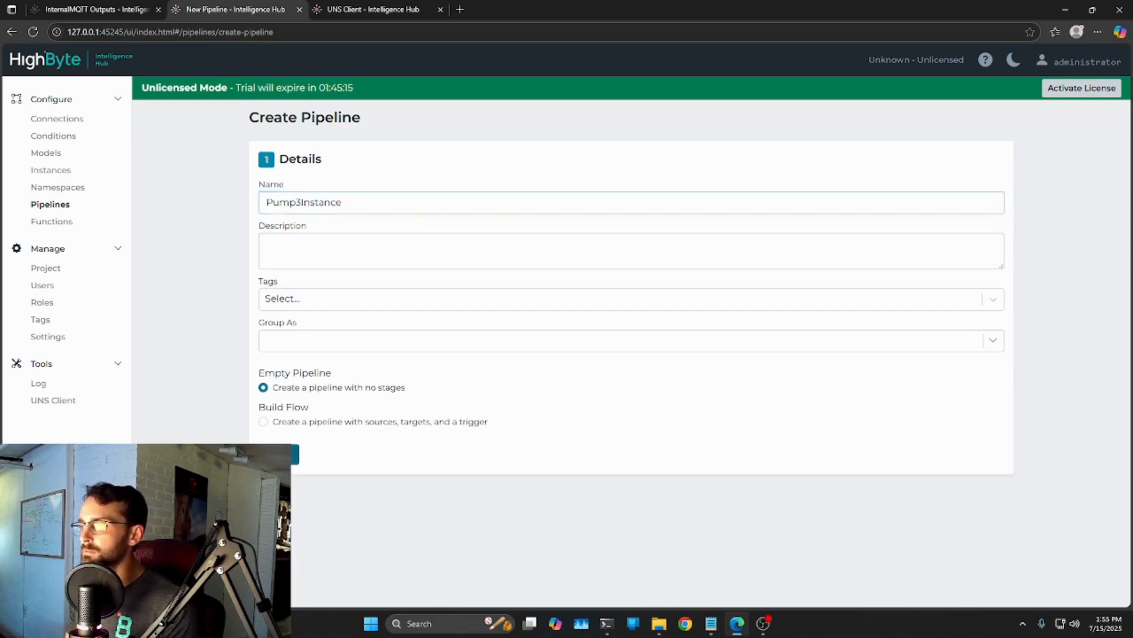
Add a Read stage to the Pump3Instance pipeline and connect the pipeline's start node to it
left_click(169, 114)
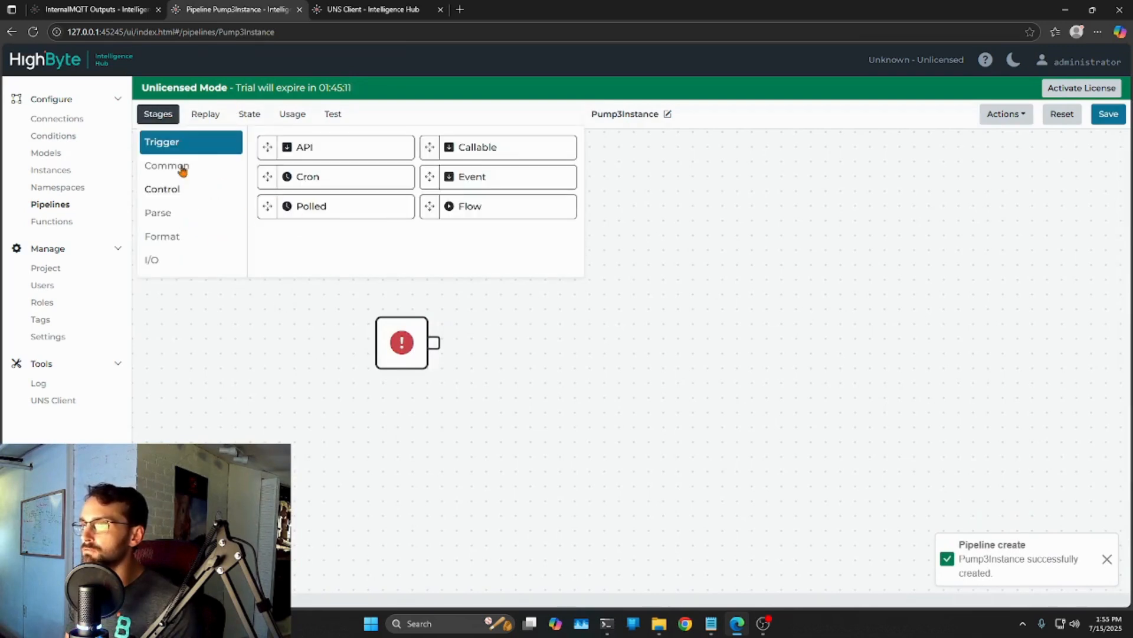
left_click(176, 264)
left_click_drag(304, 147, 567, 348)
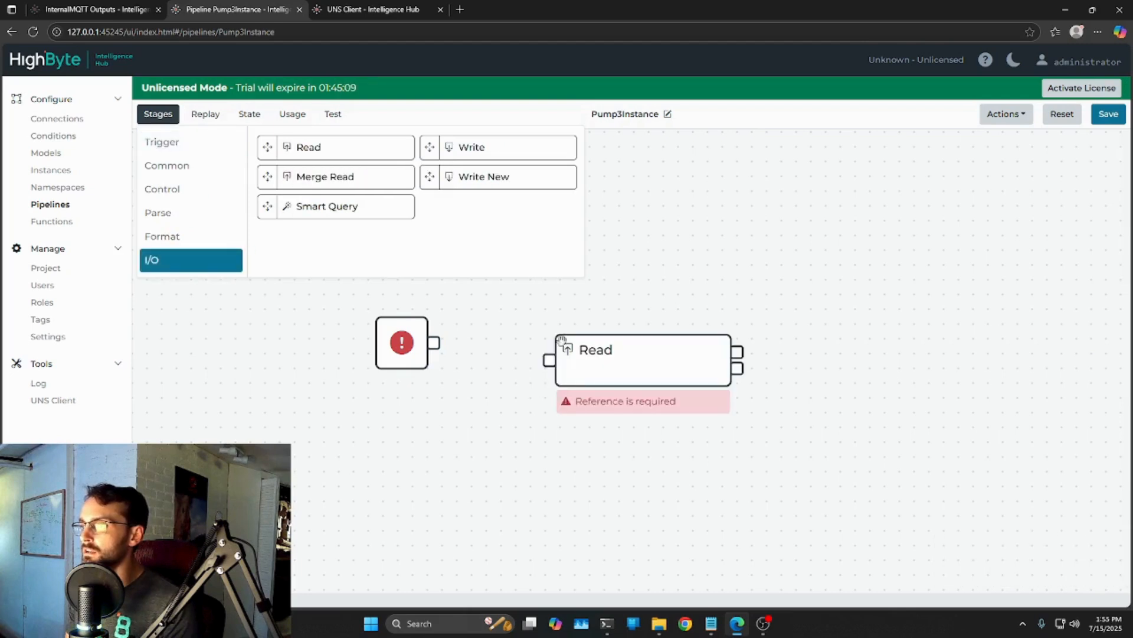
left_click(488, 355)
left_click_drag(361, 352, 426, 353)
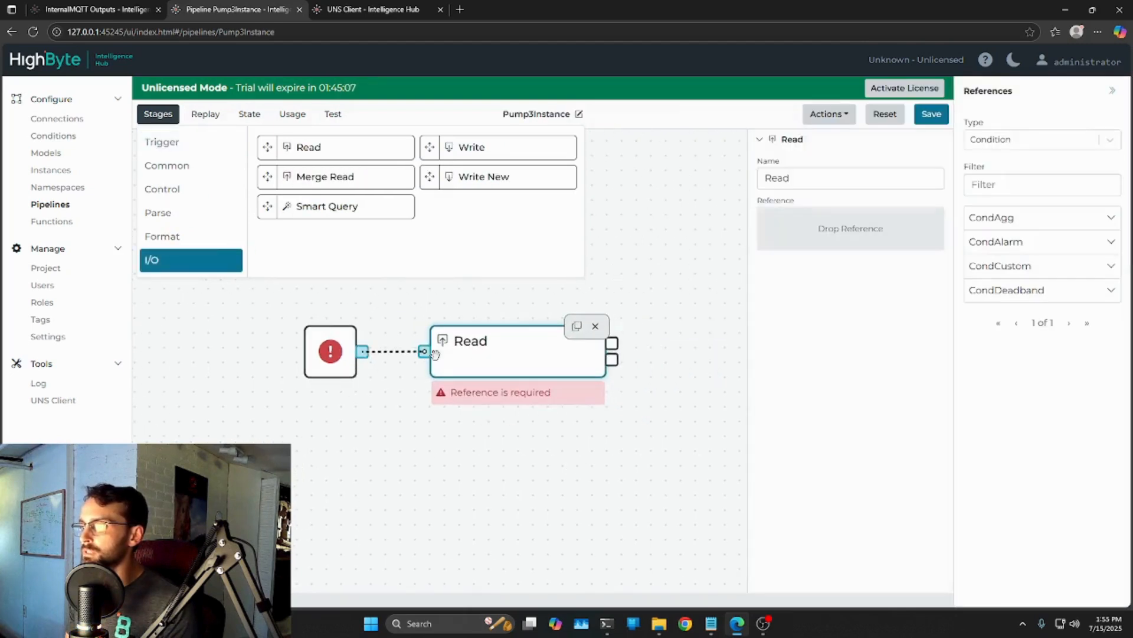
List the InternalMQTT inputs as references and assign arbitraryTopic as the Read stage's reference
left_click(1025, 142)
left_click(1025, 189)
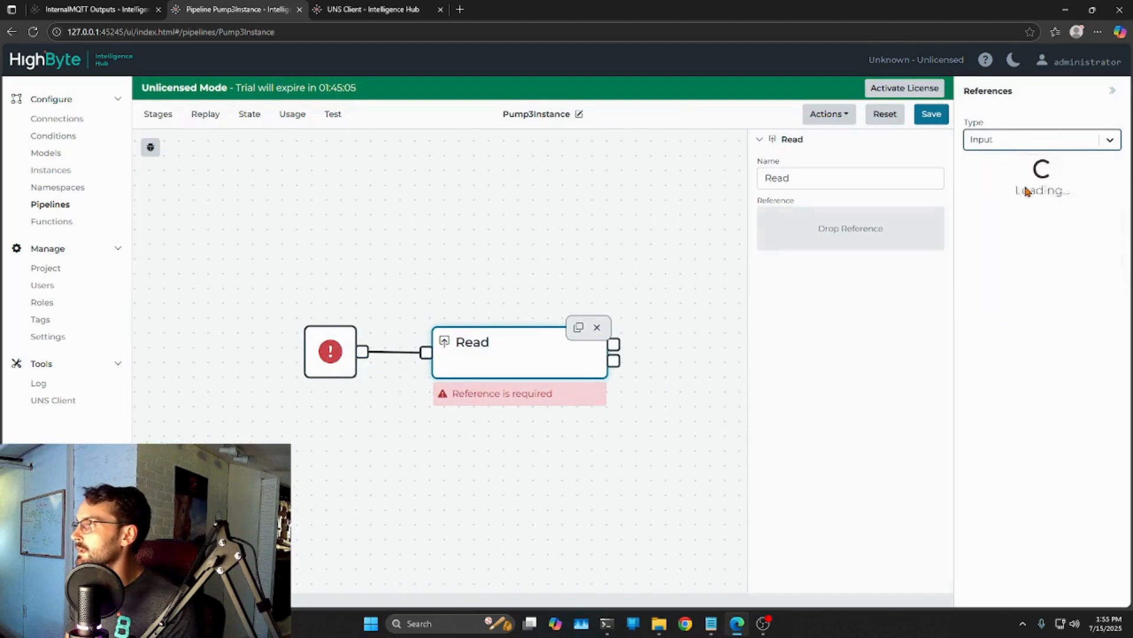
left_click(1021, 184)
left_click(1037, 230)
left_click_drag(1018, 306, 939, 291)
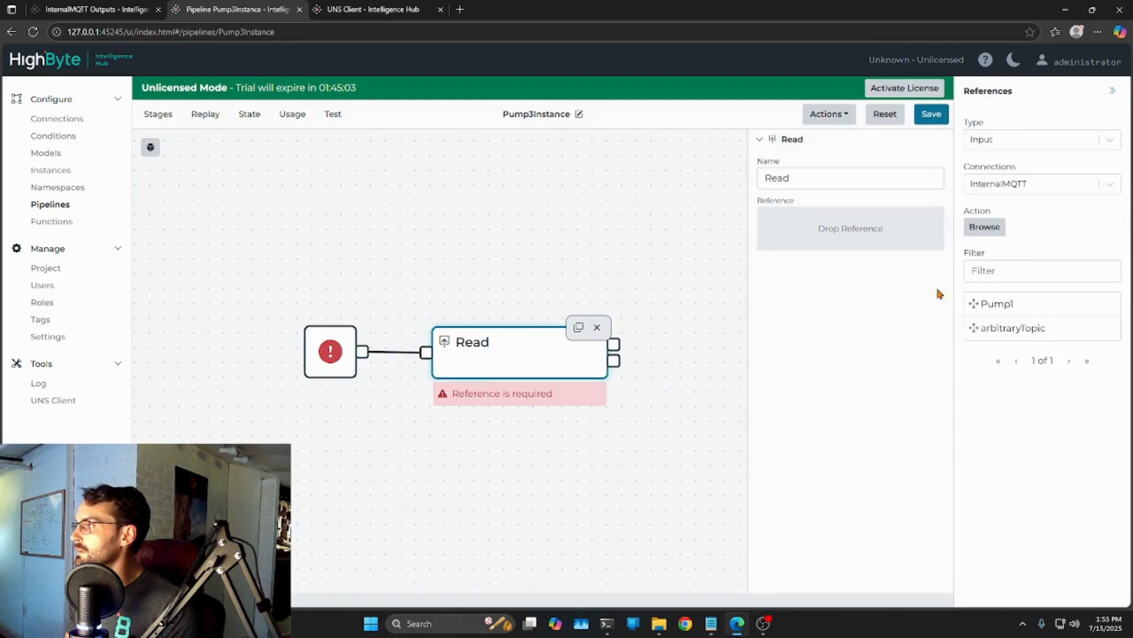
left_click_drag(994, 333, 839, 230)
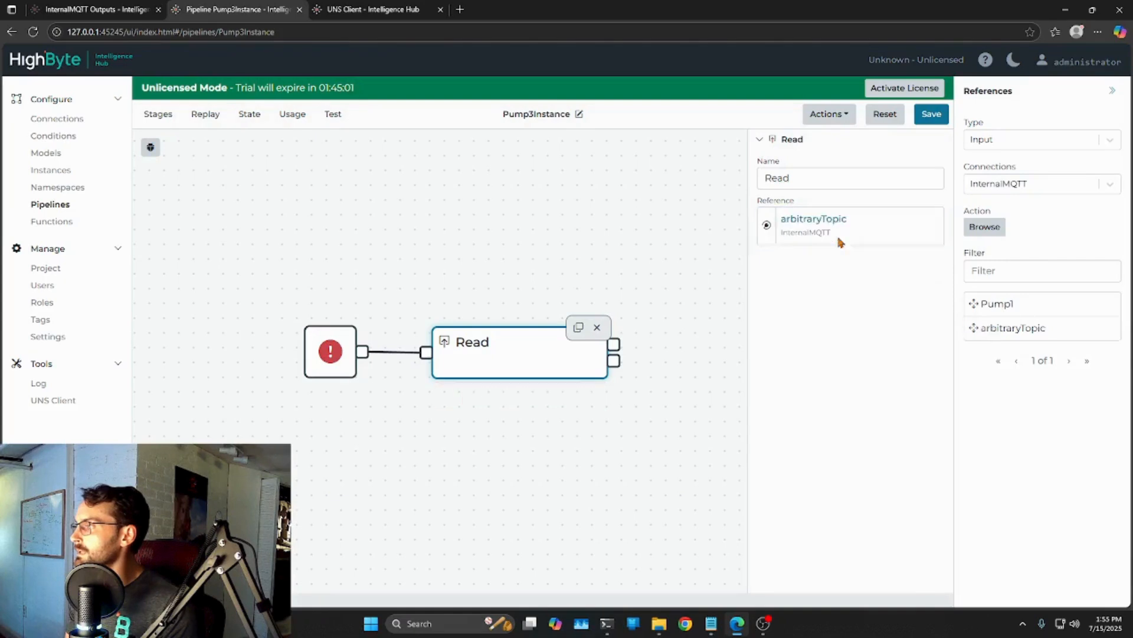
Set the Read stage's topic parameter to Pumps/Pump3 and save the pipeline
left_click(927, 271)
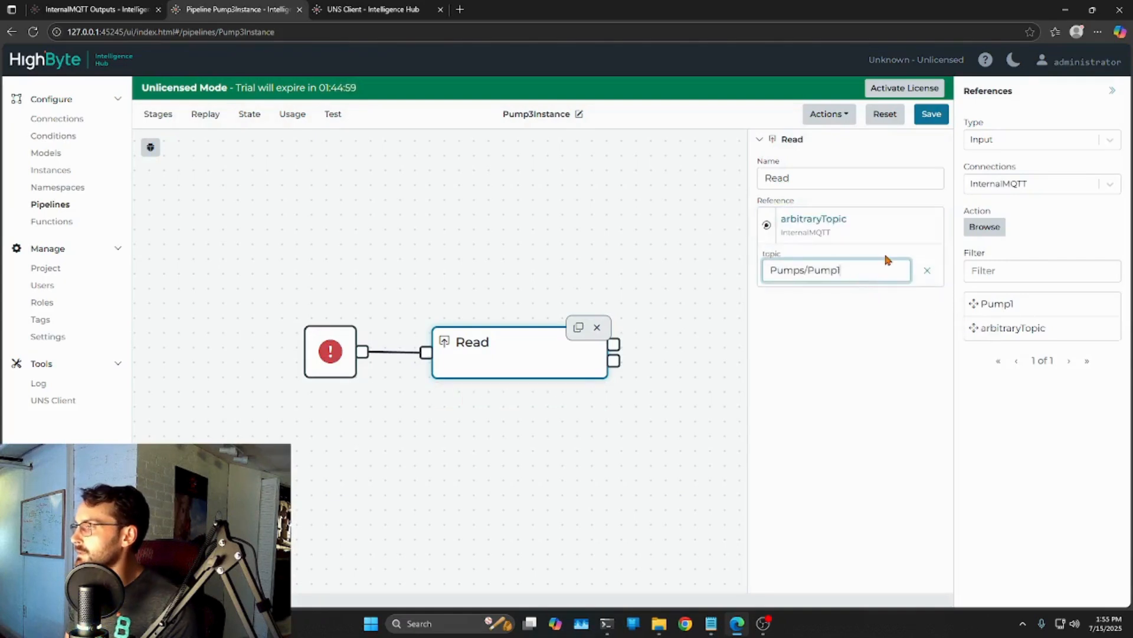
key("BackSpace")
type("3")
left_click(932, 114)
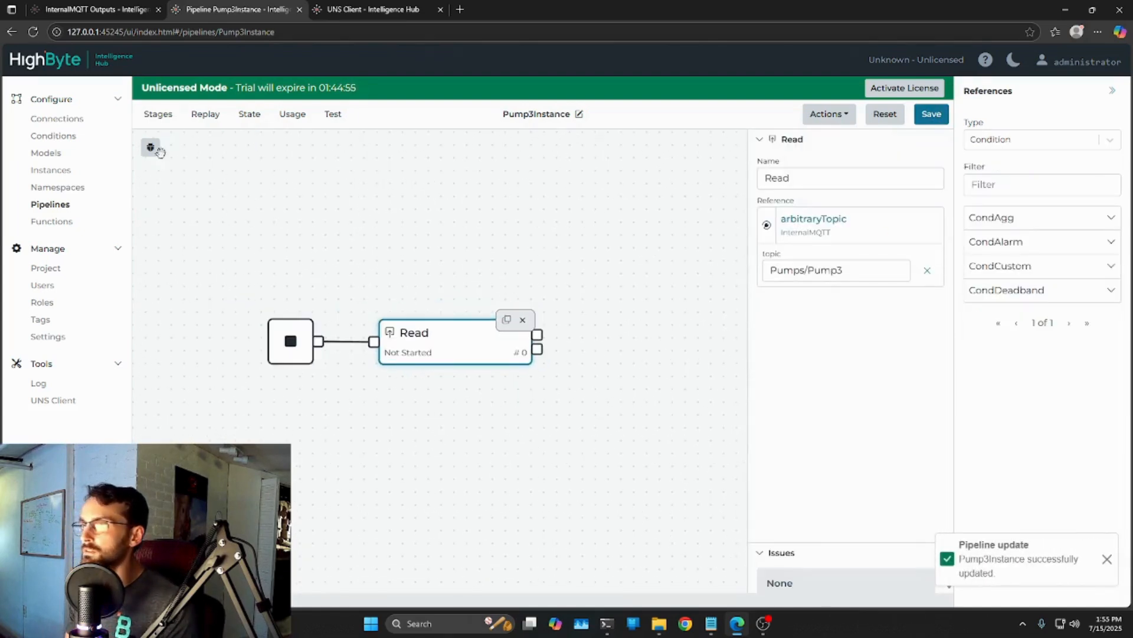
Run the pipeline in debug mode and examine the Name value in the Read stage's output payload
left_click(152, 147)
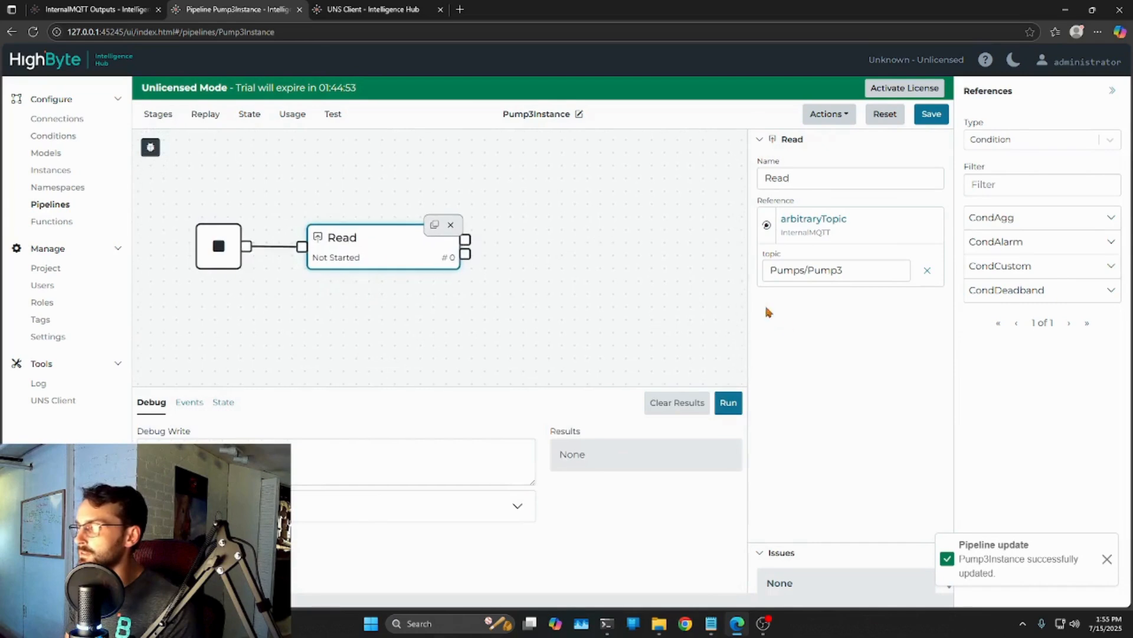
left_click_drag(749, 326, 829, 334)
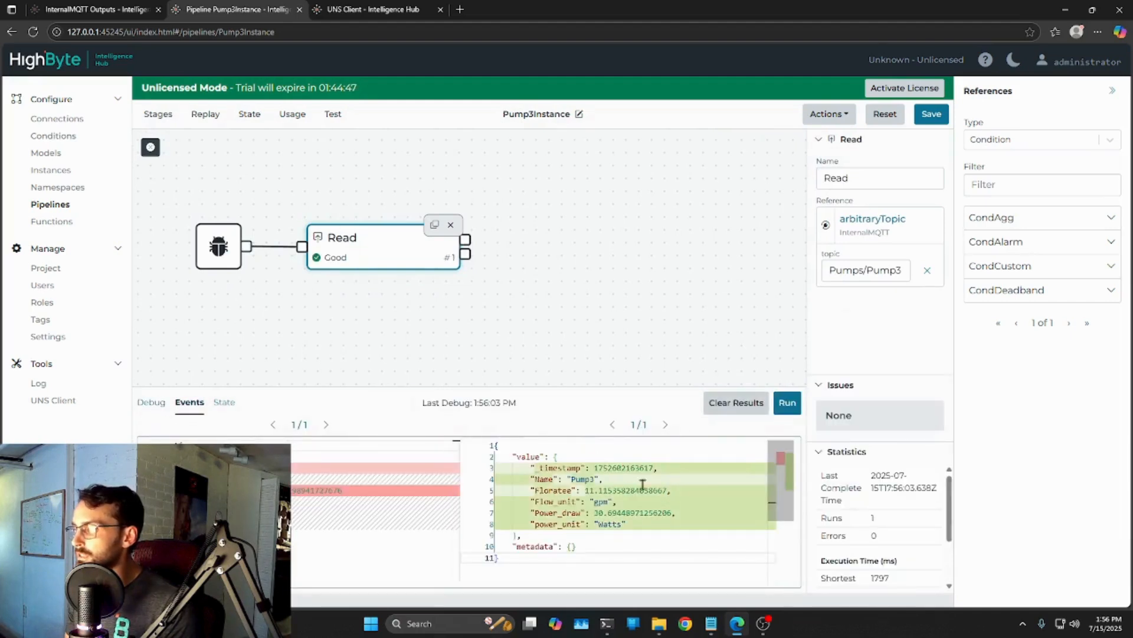
double_click(584, 478)
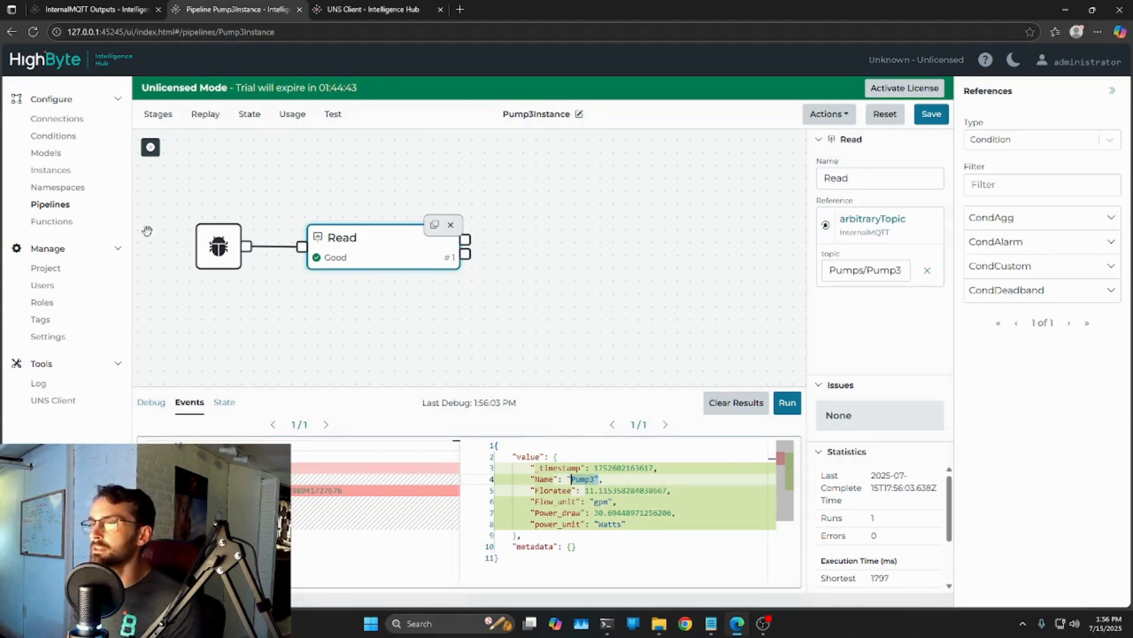
Add a Model stage to the pipeline and place it in line after the Read stage
left_click(158, 113)
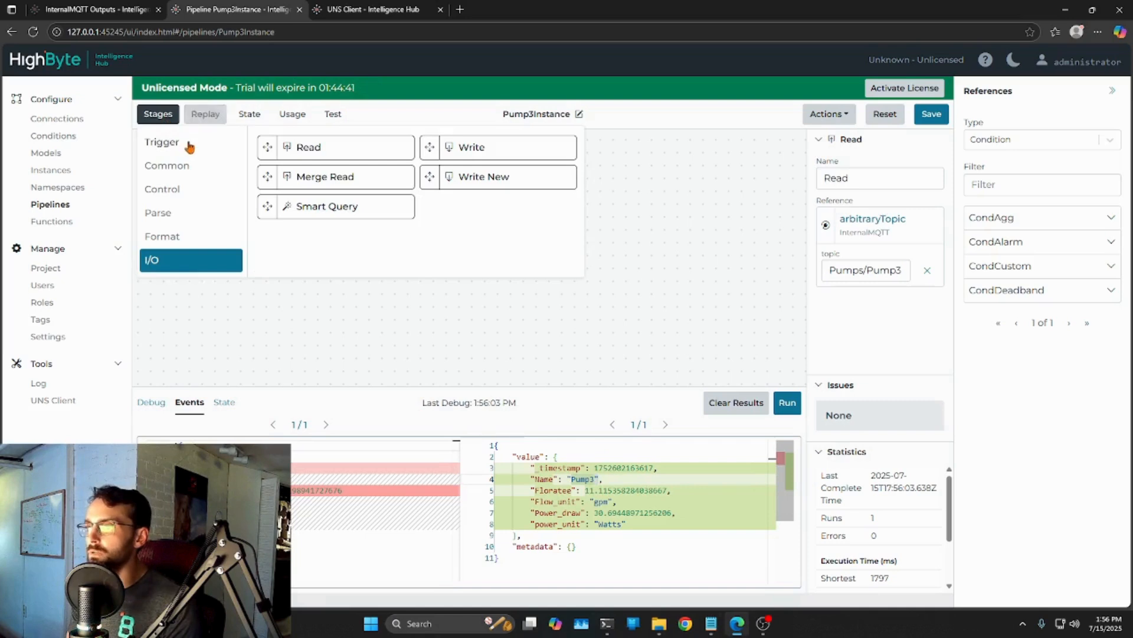
left_click(160, 168)
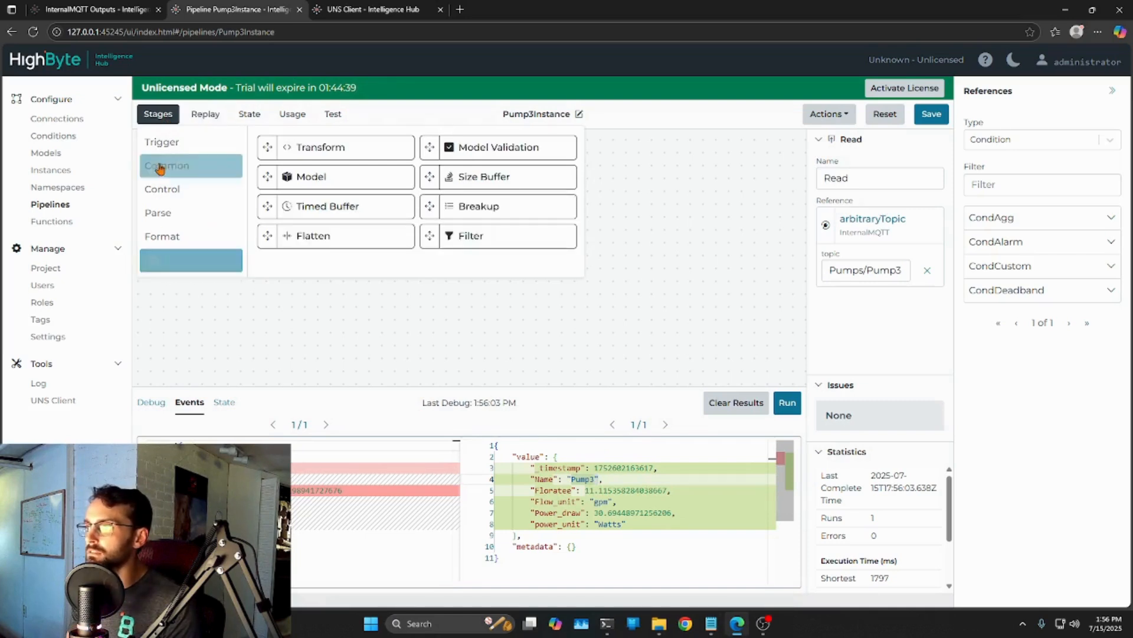
left_click_drag(319, 172, 407, 331)
left_click_drag(575, 313, 591, 332)
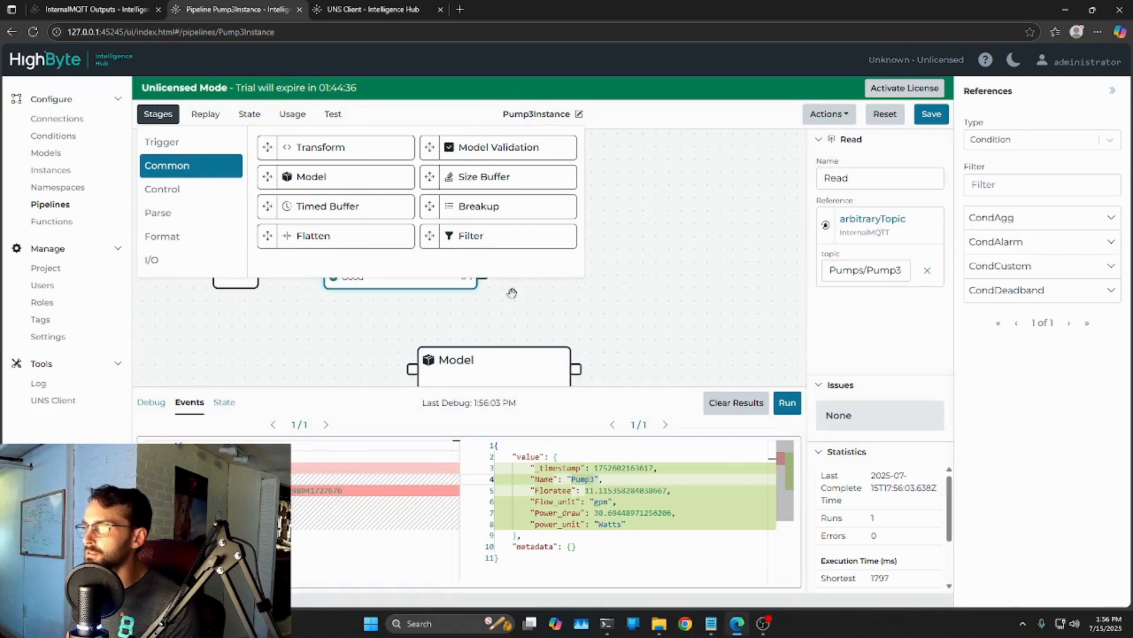
left_click(154, 115)
left_click_drag(478, 369, 608, 265)
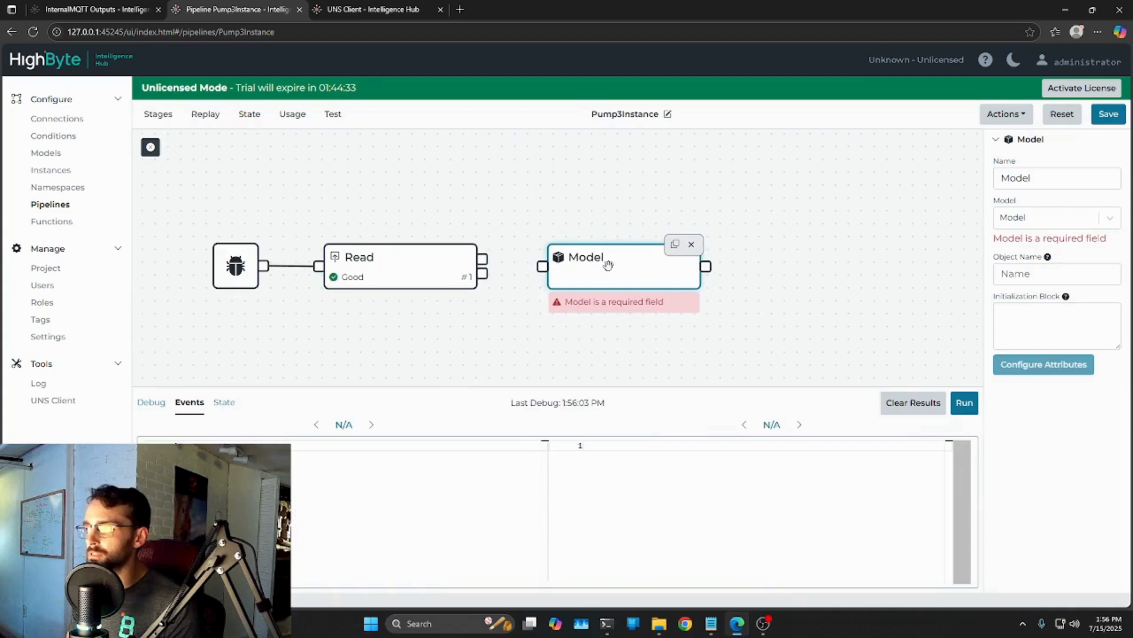
Connect the Read stage's upper output to the Model stage and rename the Model stage Model_Pump3
left_click_drag(482, 258, 544, 266)
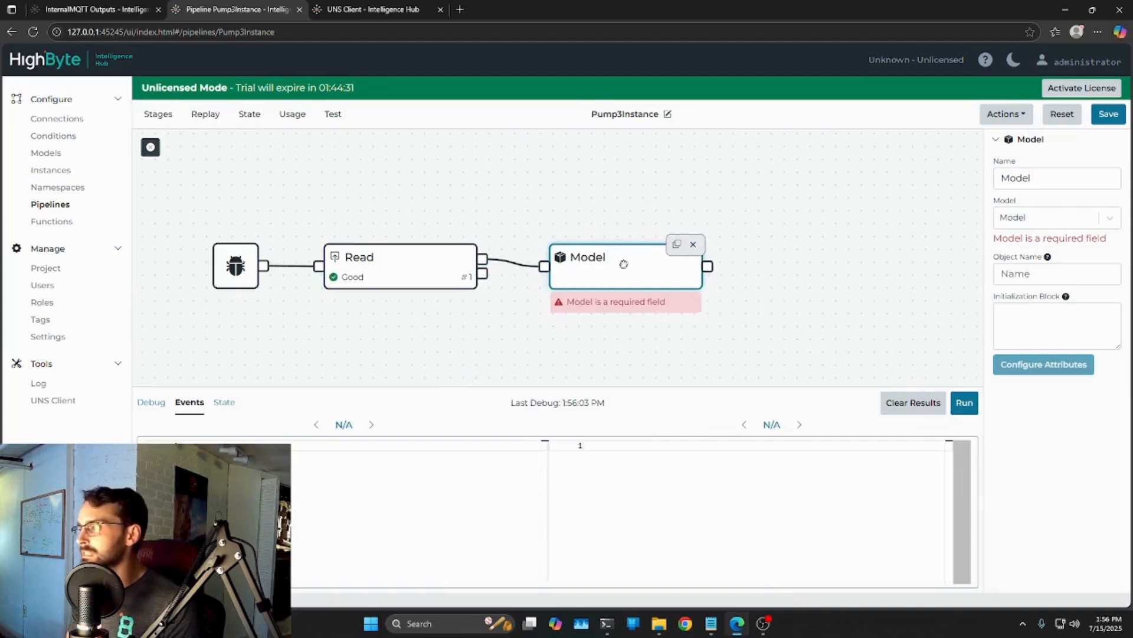
left_click_drag(624, 264, 633, 262)
left_click(1073, 177)
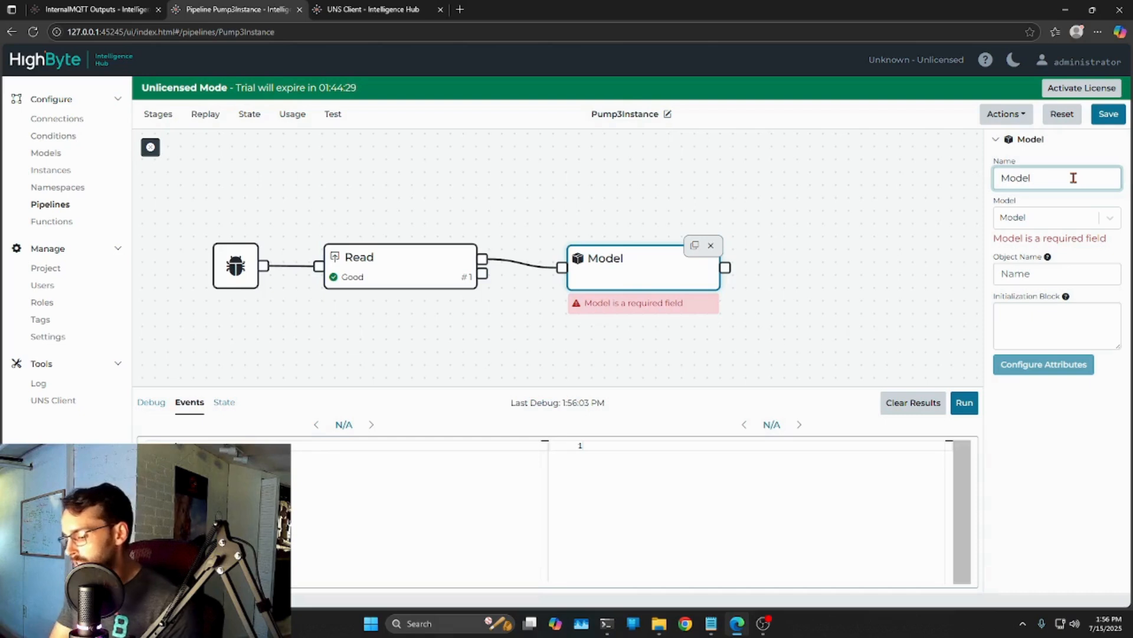
type("_Pump3")
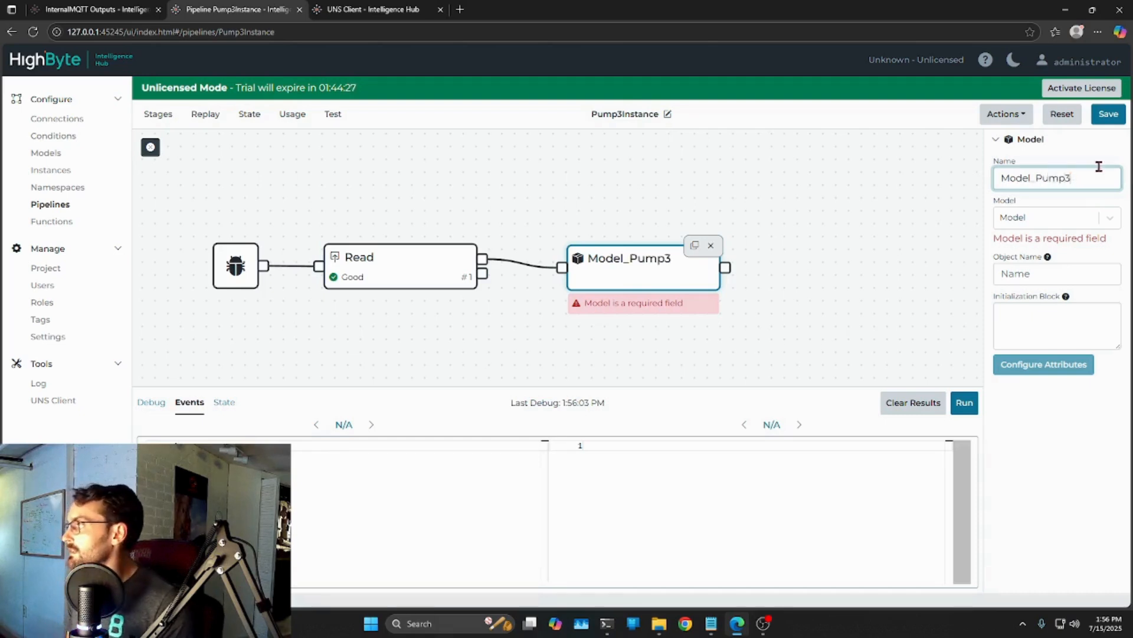
Assign the Pump model to the Model_Pump3 stage and save the pipeline
left_click(1109, 115)
left_click(1050, 223)
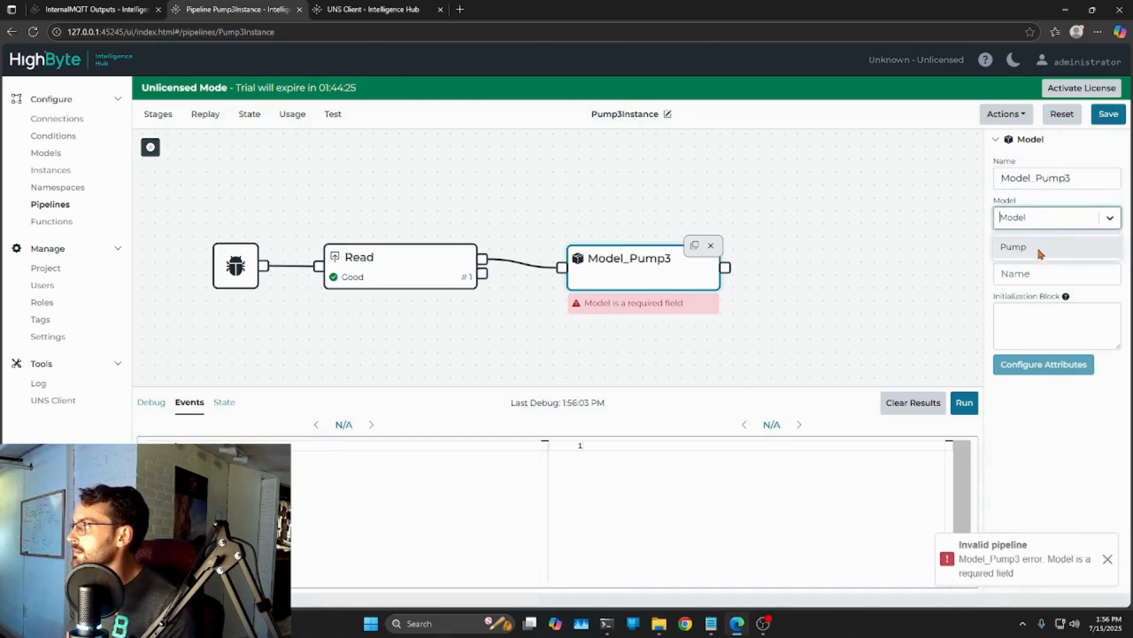
left_click(1041, 250)
left_click(1107, 115)
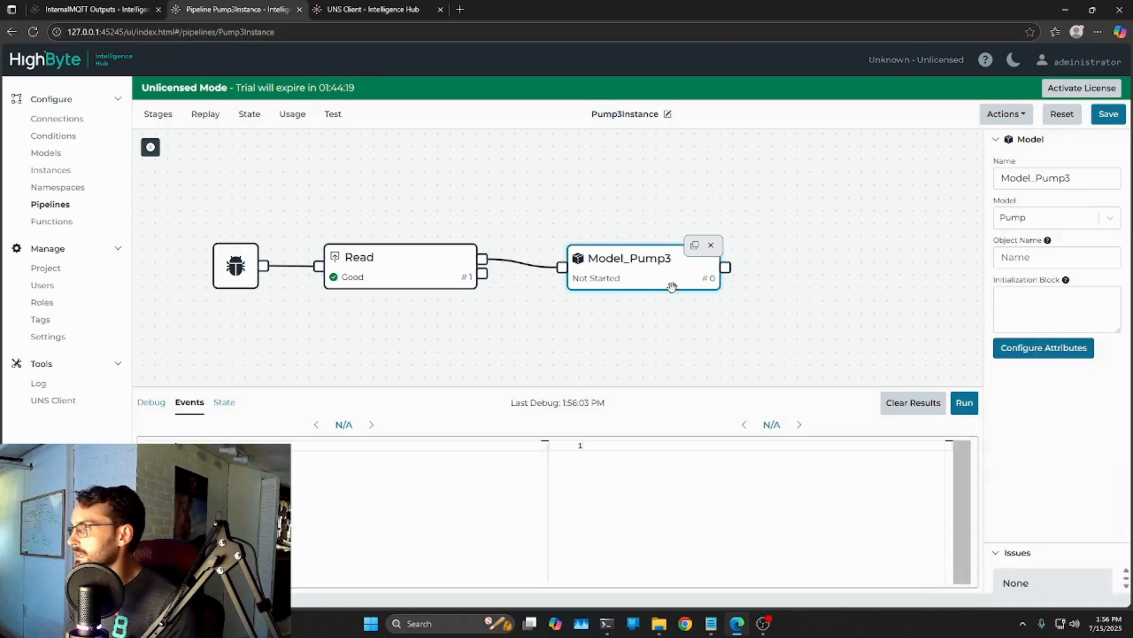
left_click(1023, 350)
left_click(286, 105)
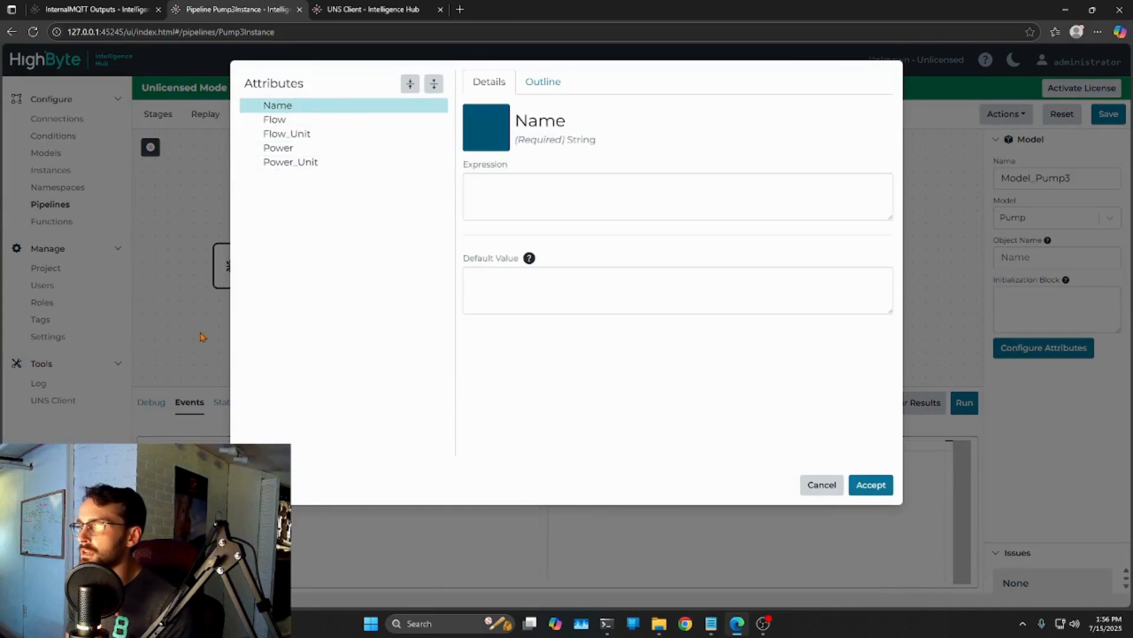
left_click(822, 485)
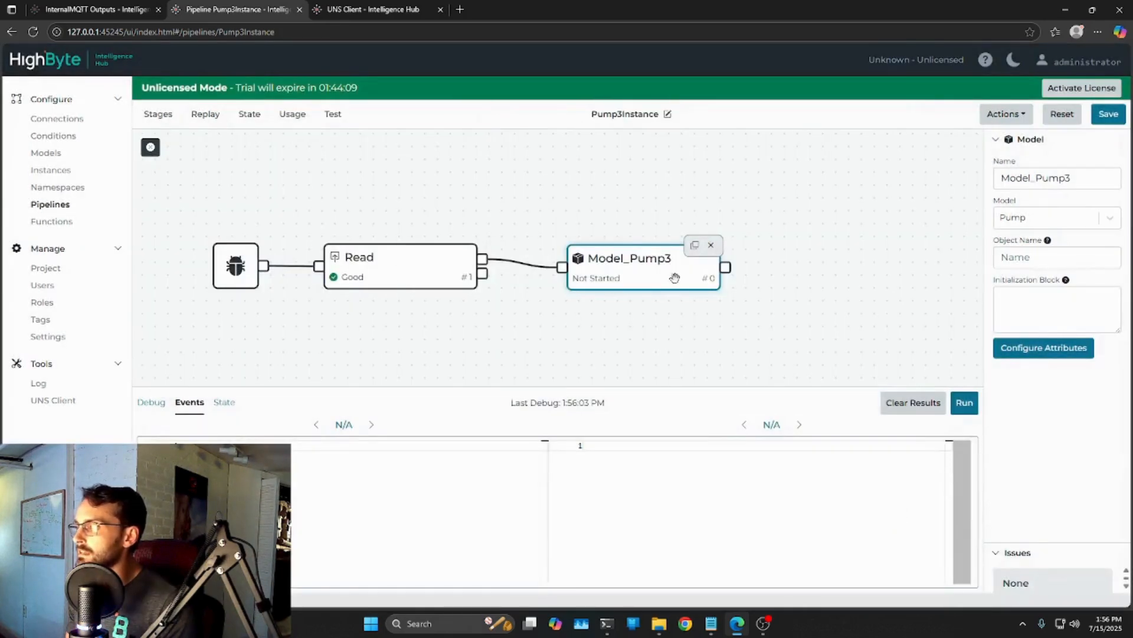
Set the expression of Model_Pump3's Name attribute to "return event.value.Name;" and accept the attribute configuration
left_click(1044, 347)
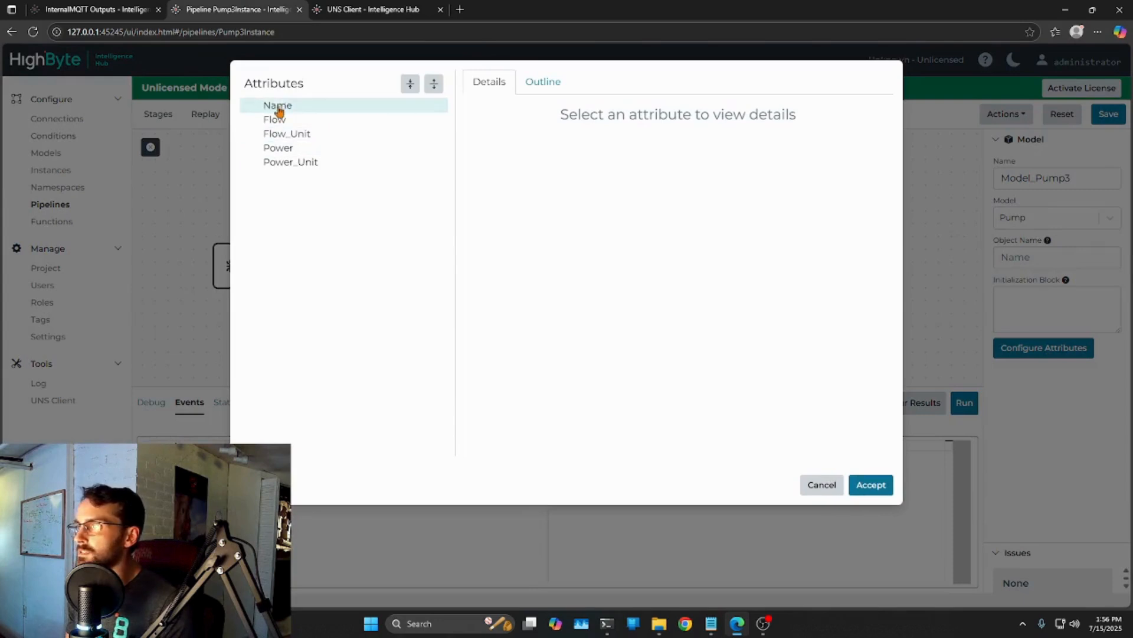
left_click(284, 107)
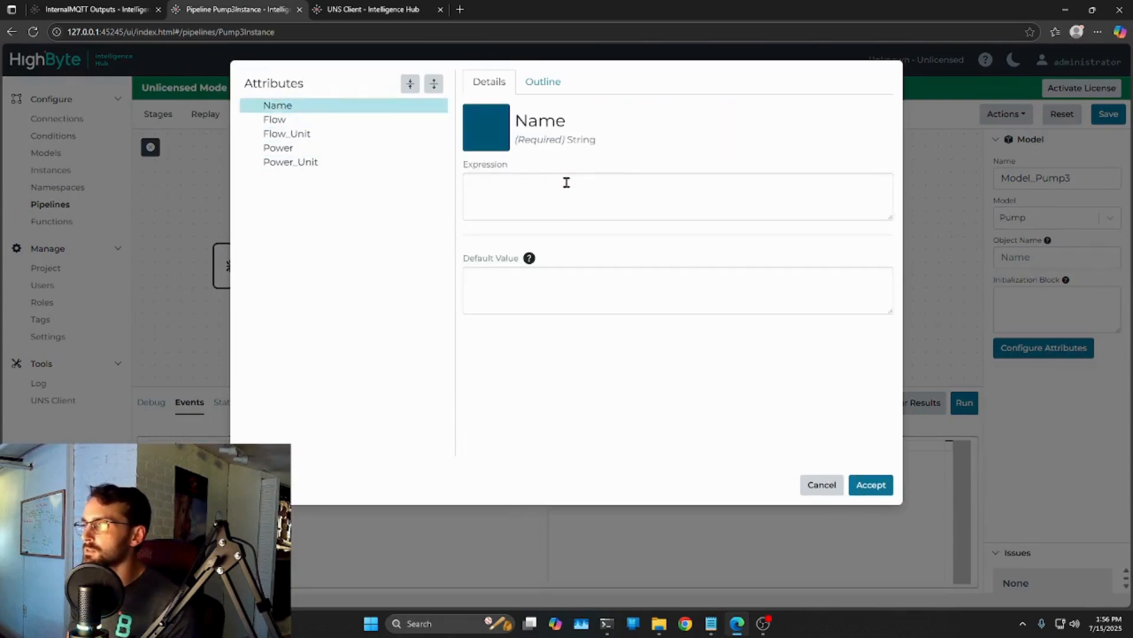
left_click(610, 183)
type("retu")
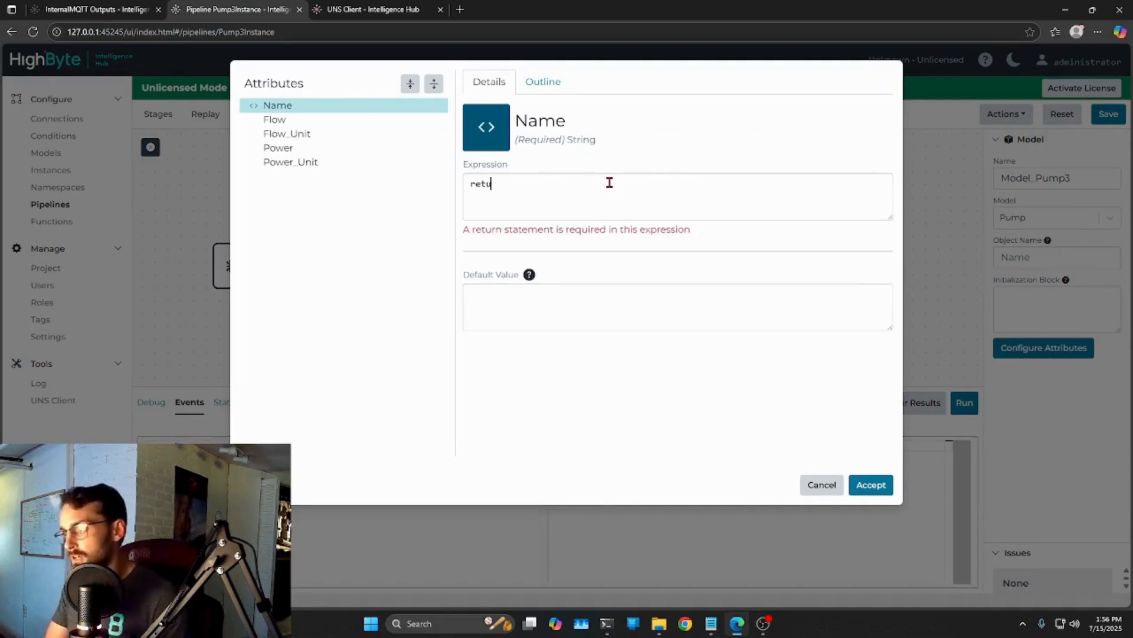
type("rn ev")
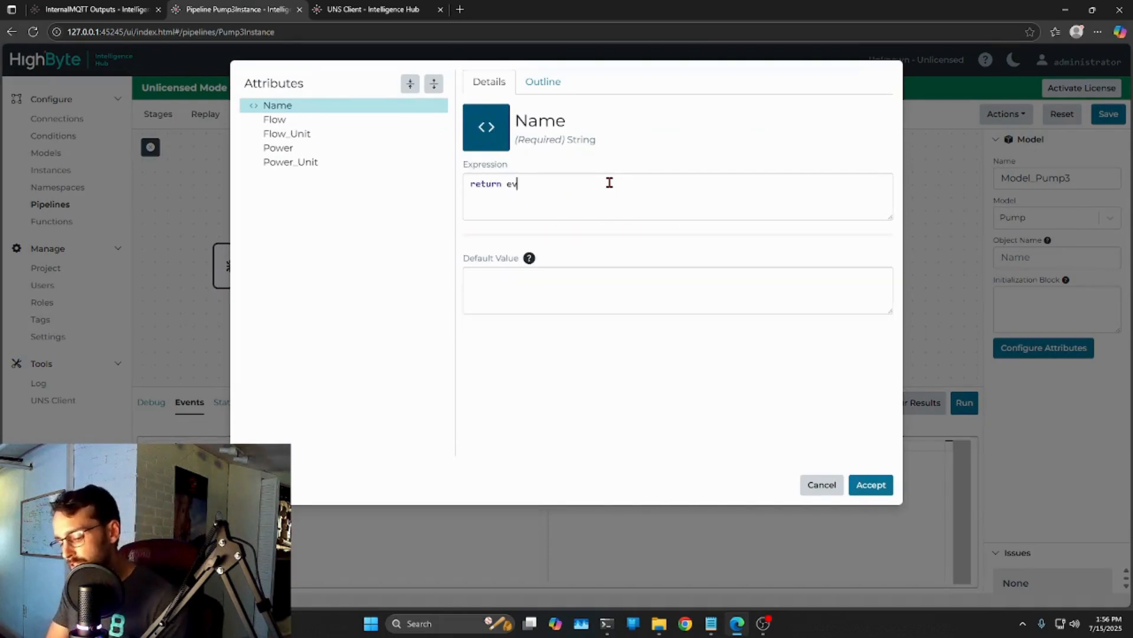
type("ent.value")
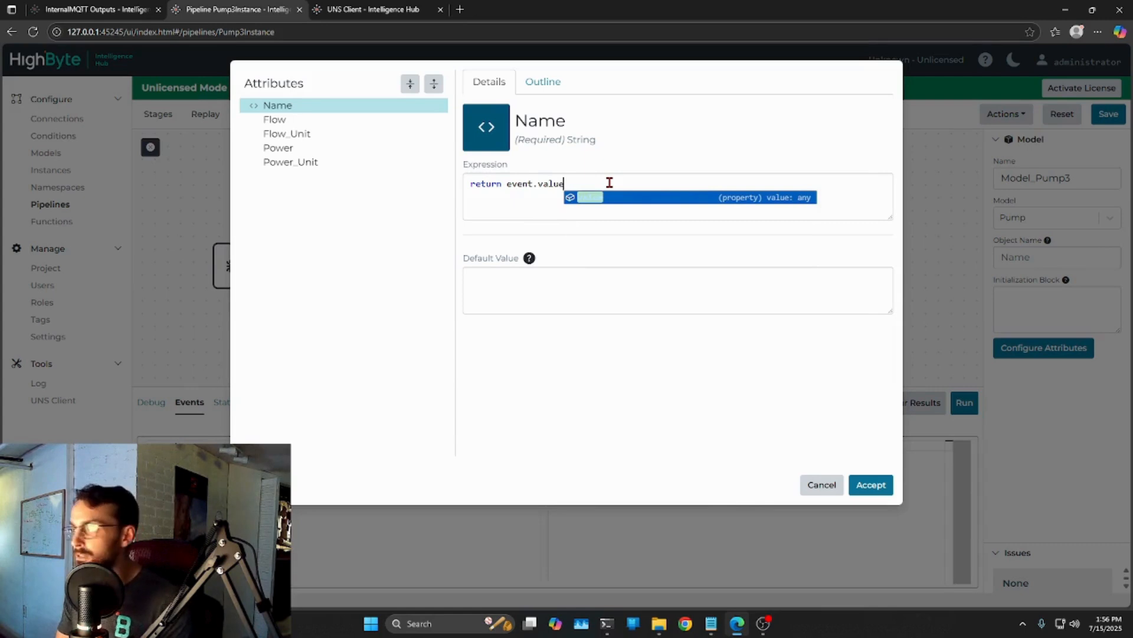
type(".Name;")
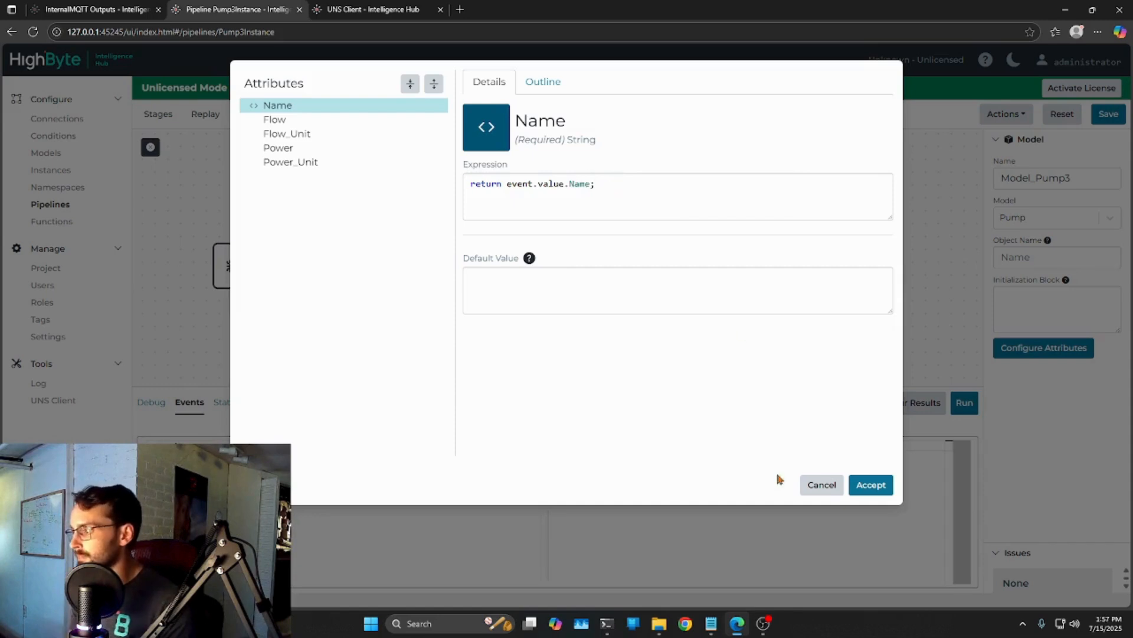
left_click(871, 485)
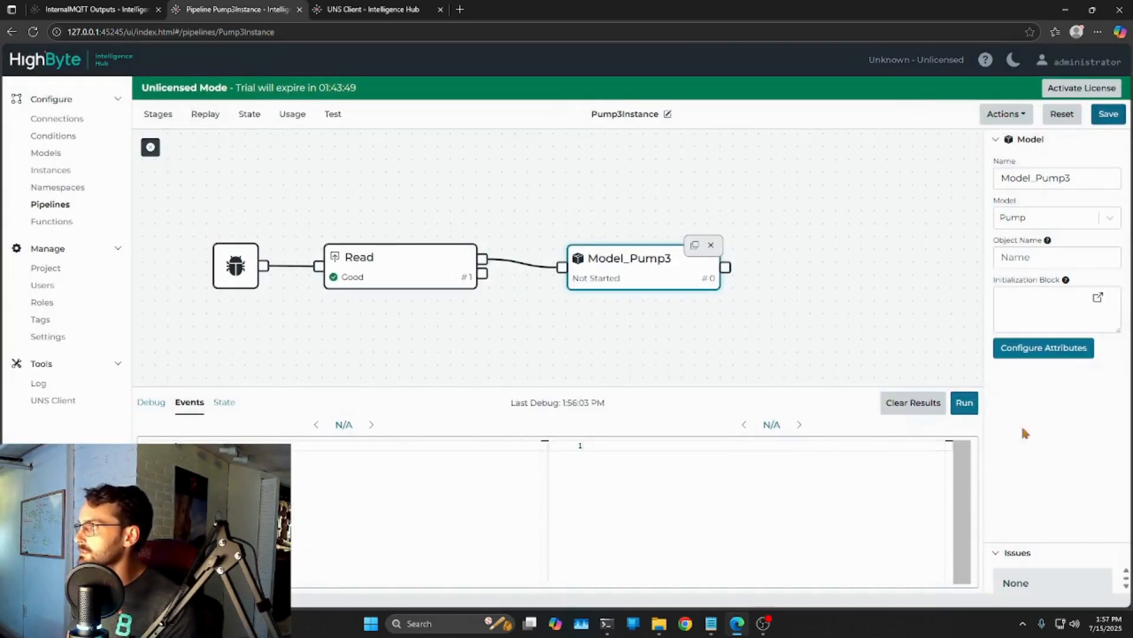
Run the pipeline in debug mode and examine the Name and unit values in Model_Pump3's output payload
left_click(964, 402)
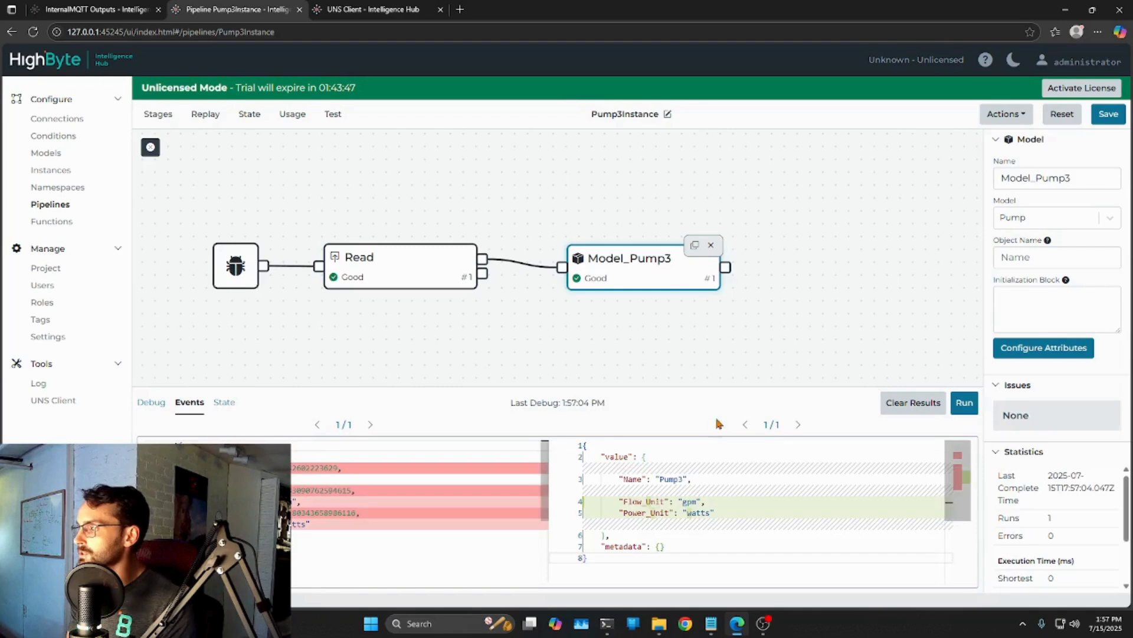
left_click_drag(626, 477, 675, 477)
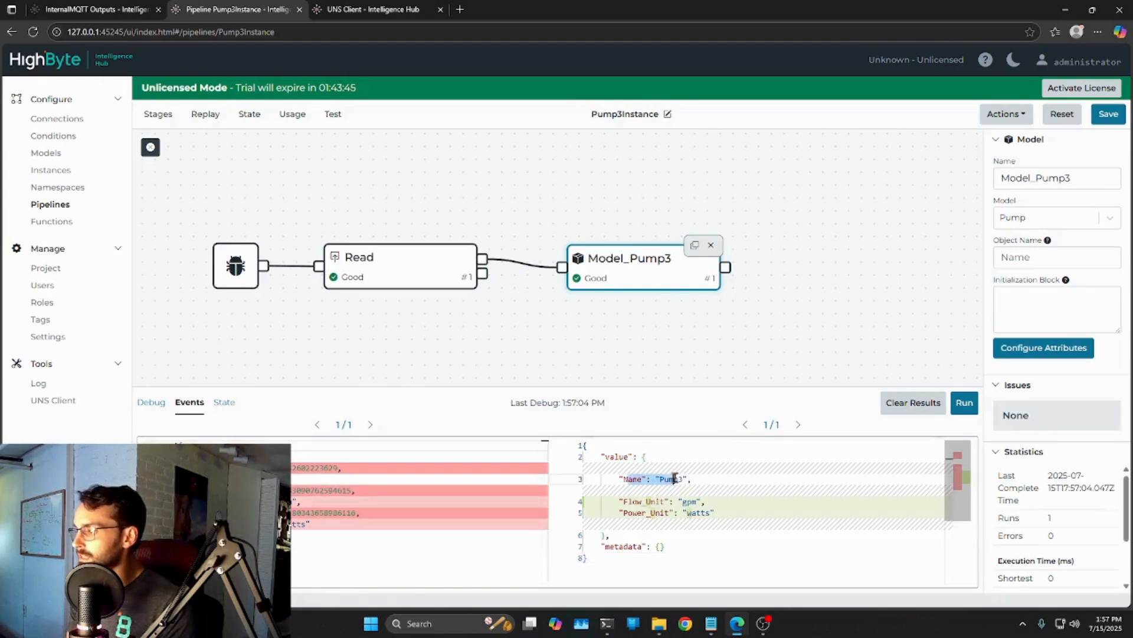
left_click(762, 303)
left_click(598, 284)
left_click_drag(704, 502, 634, 512)
left_click(621, 349)
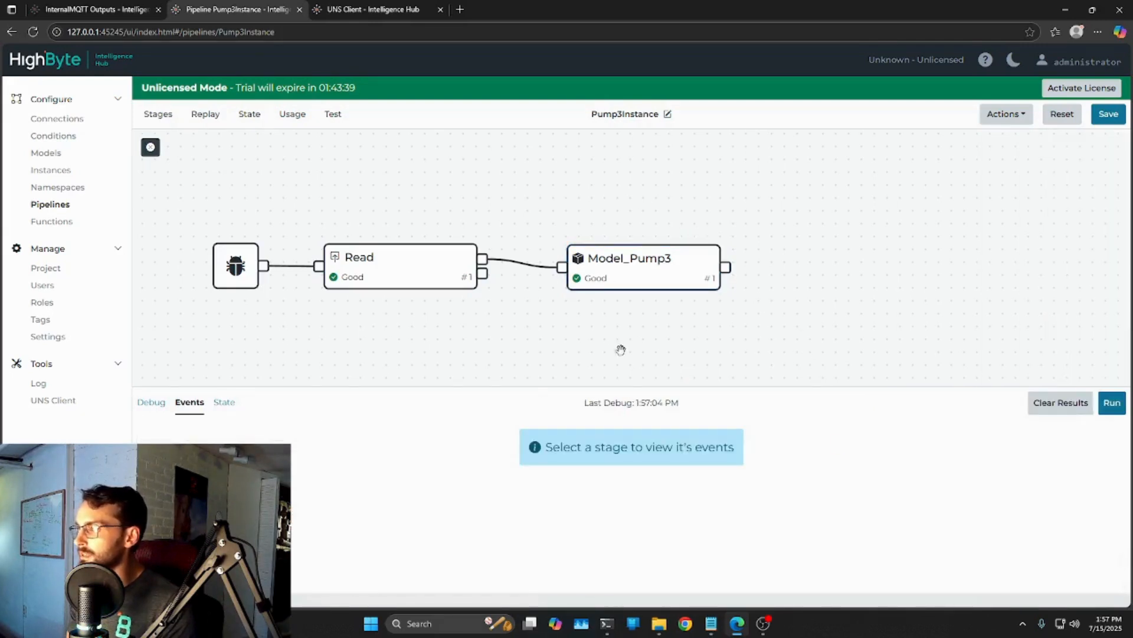
Look up the flow field name in the UNS Client's Pump3 payload and set Model_Pump3's Flow attribute expression to "return event.value.Floratee;"
left_click(608, 271)
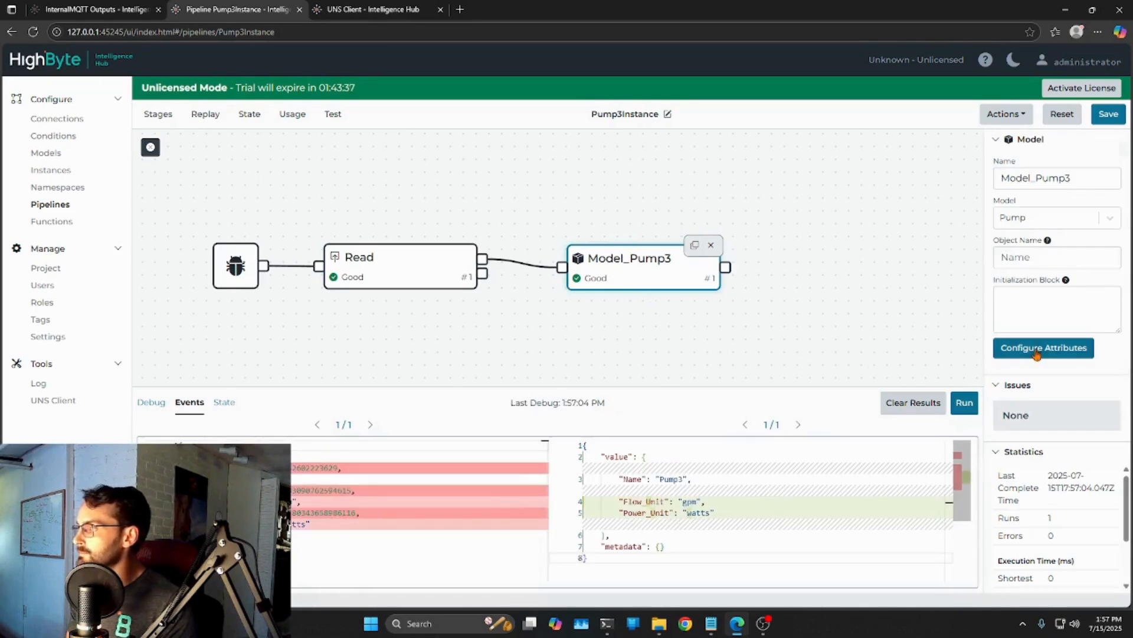
left_click(1037, 349)
left_click(308, 121)
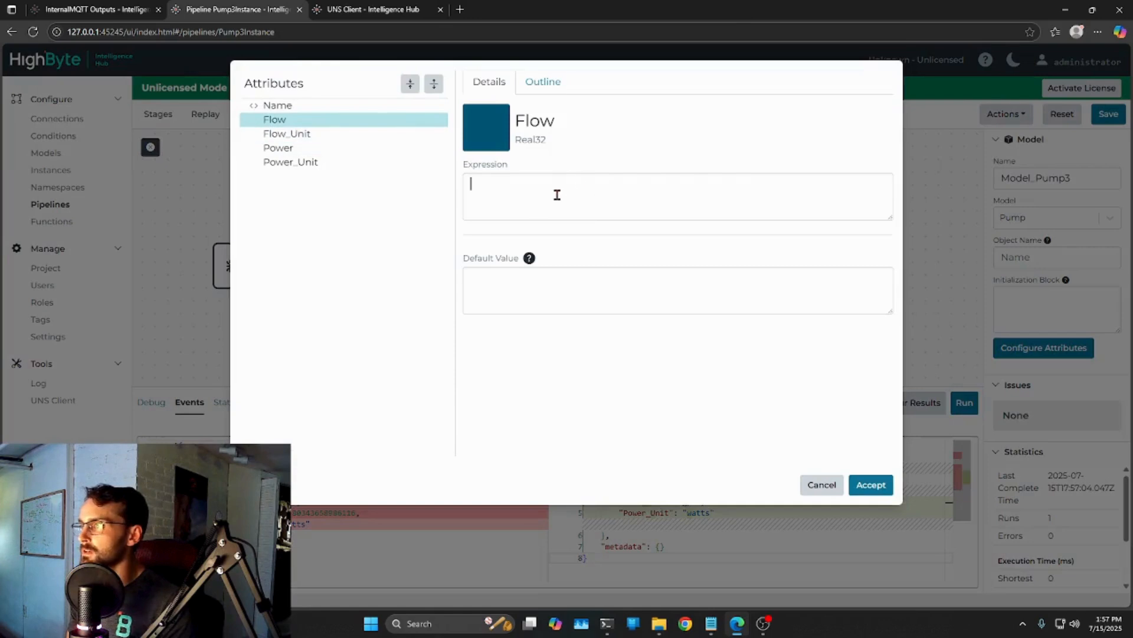
left_click(366, 10)
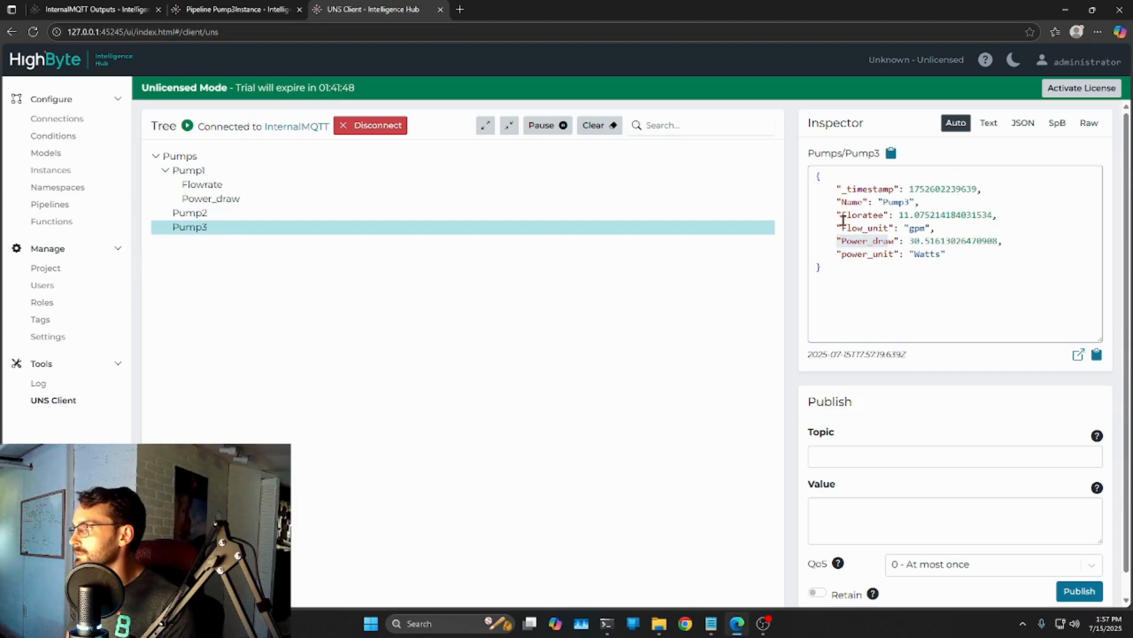
left_click_drag(842, 215, 887, 214)
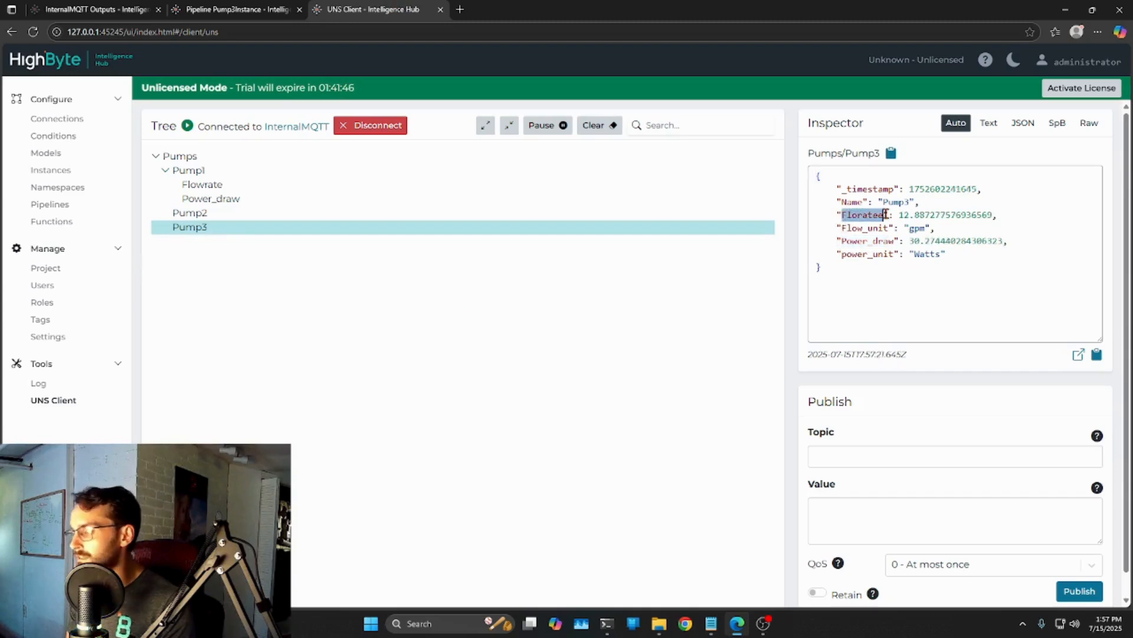
left_click(213, 8)
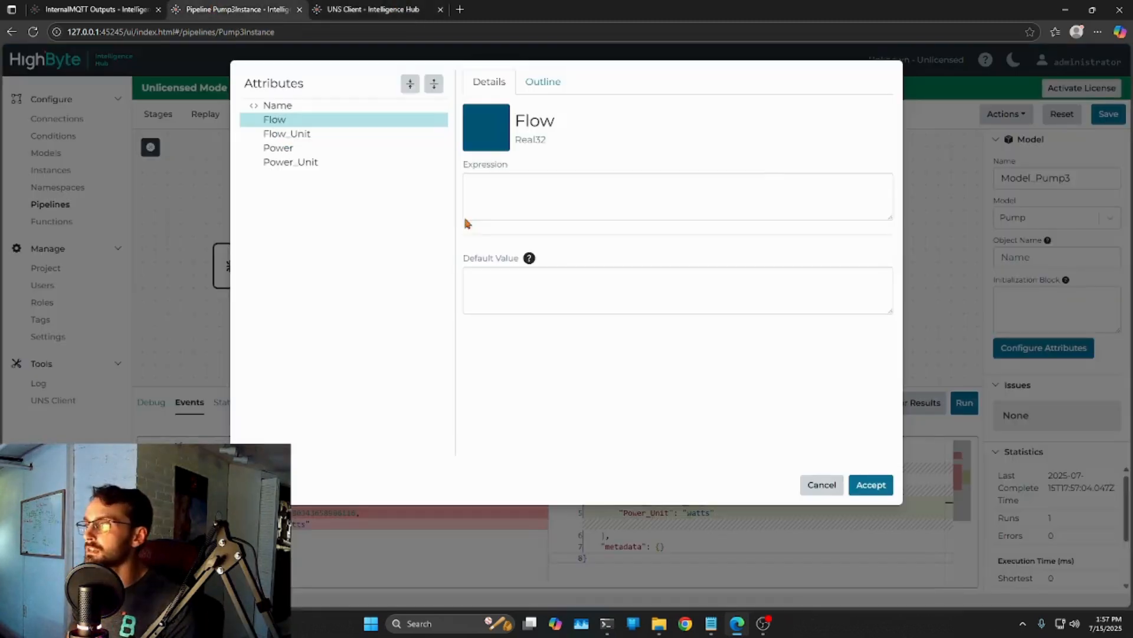
type("return")
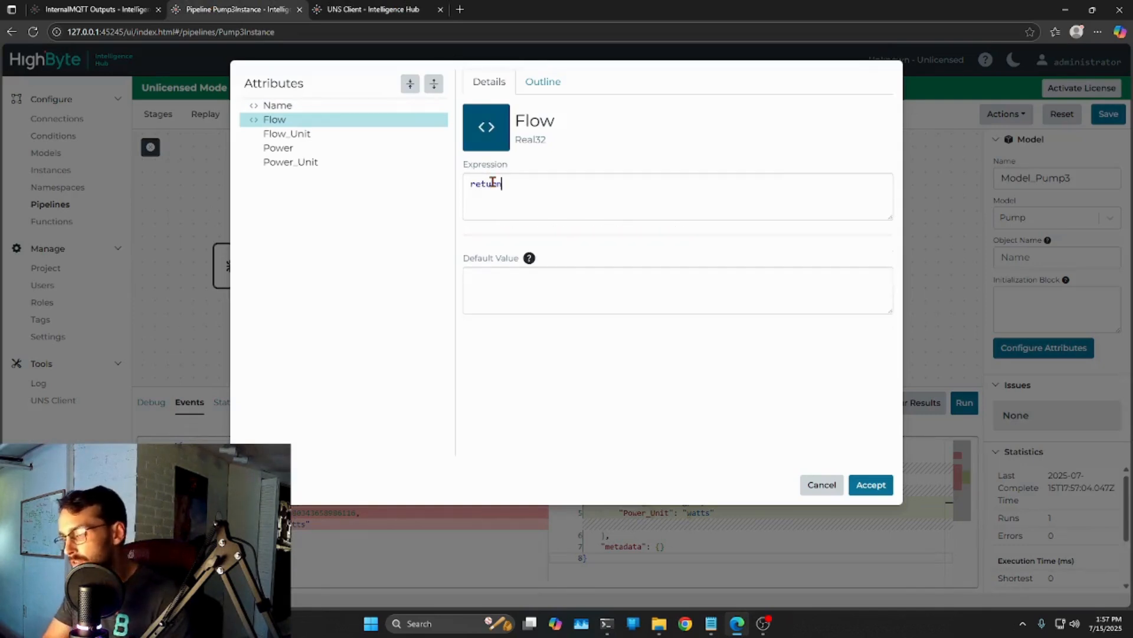
type(" event.value")
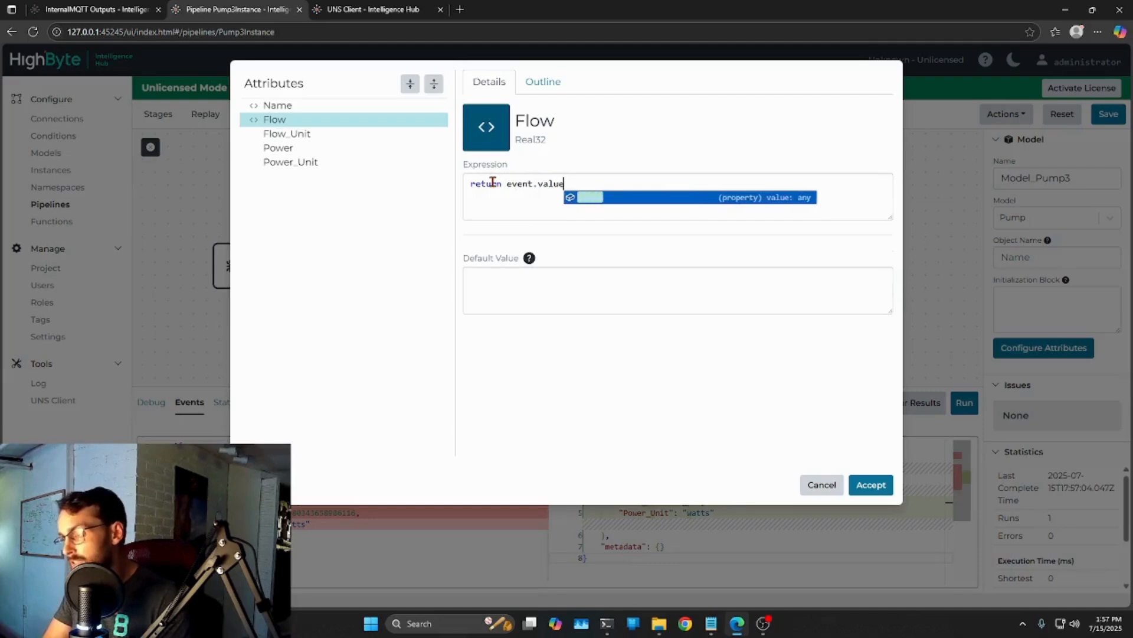
type(".Floratee;")
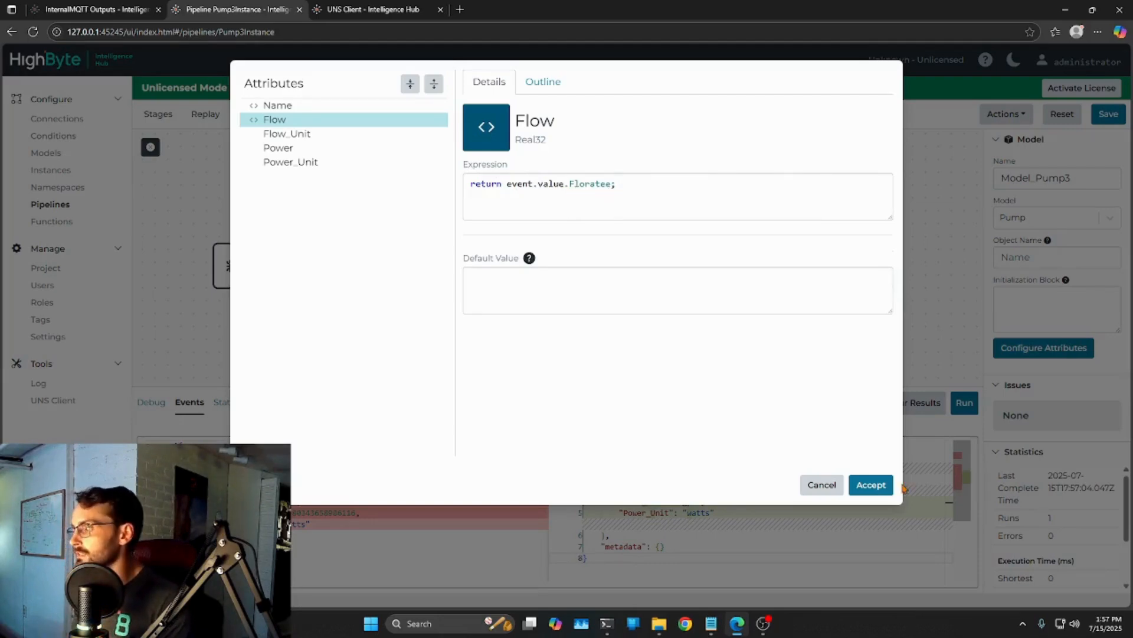
left_click(870, 484)
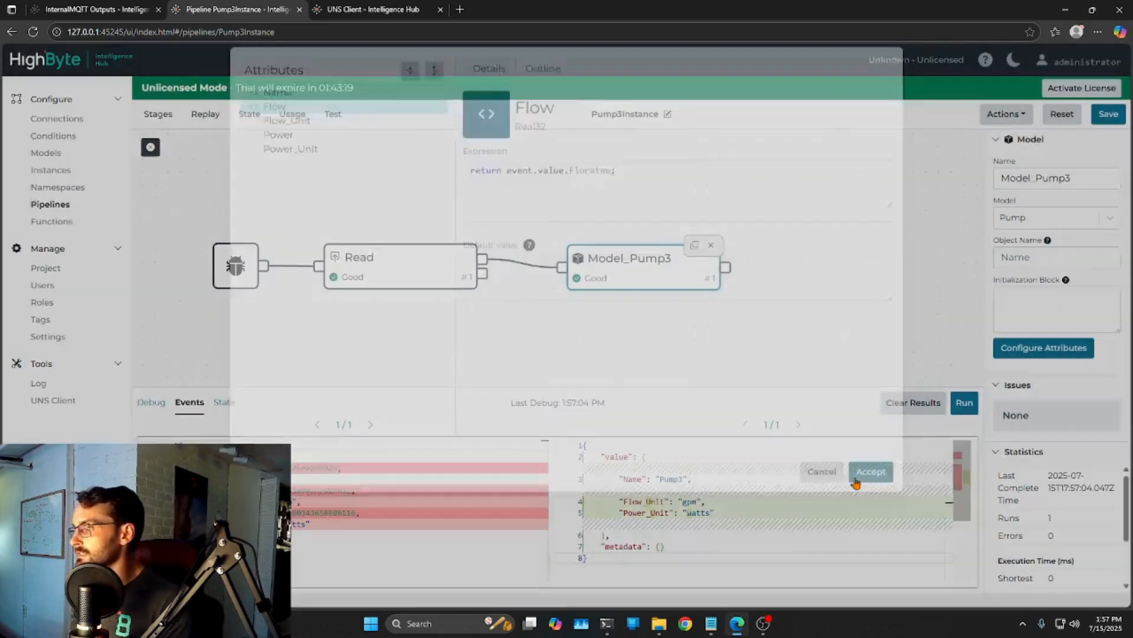
Copy the Flow attribute's expression into the expression of Model_Pump3's Power attribute
left_click(1043, 347)
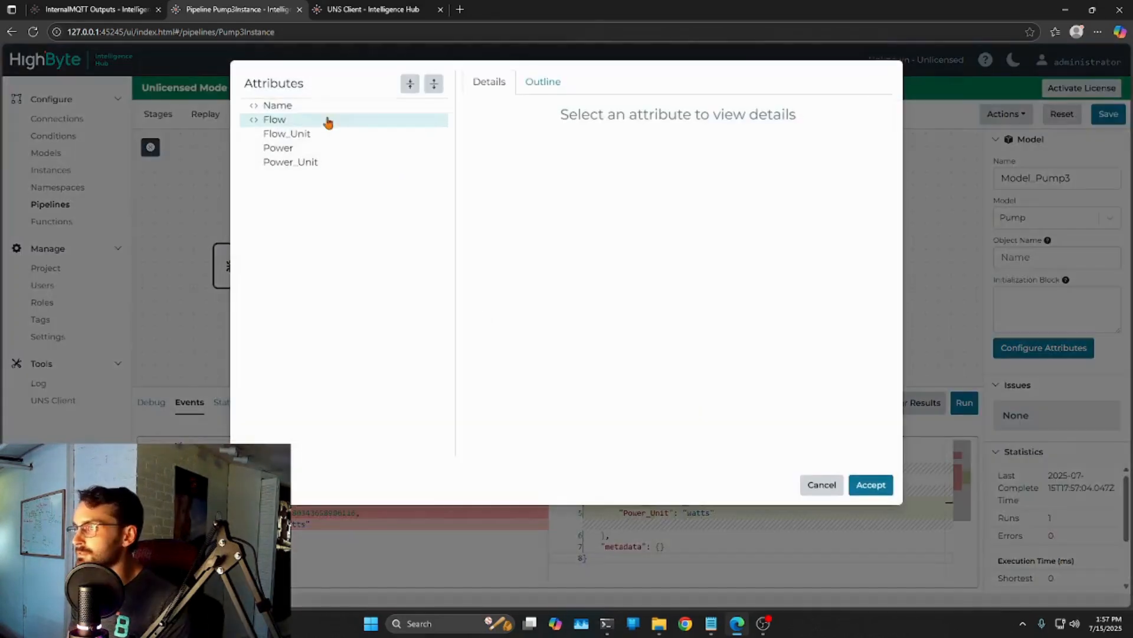
left_click(269, 121)
left_click(292, 149)
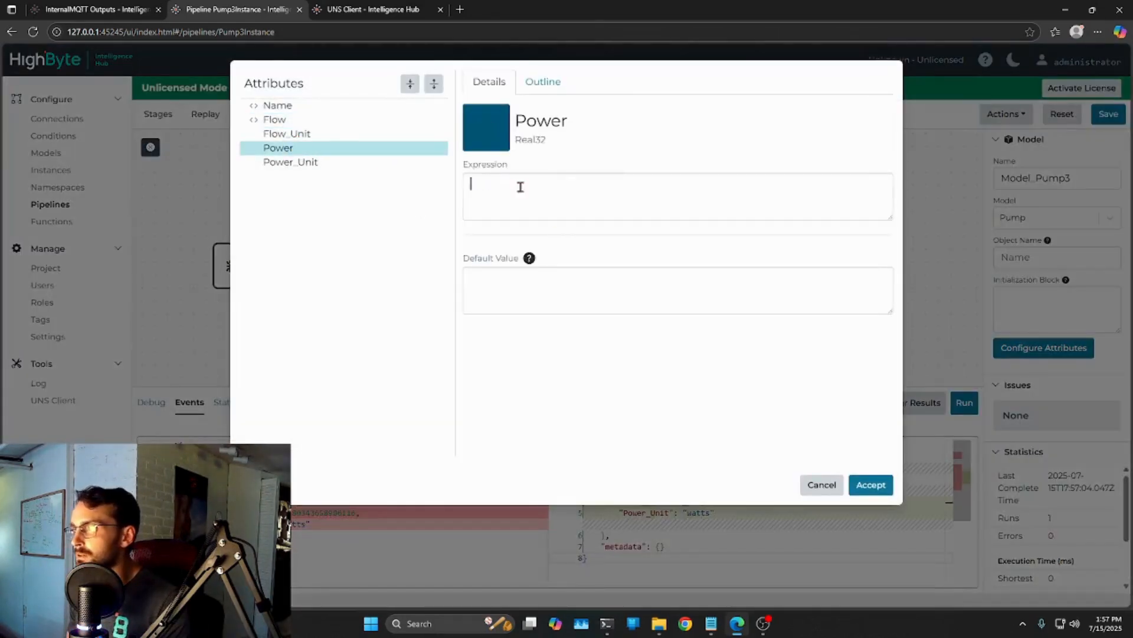
left_click(273, 120)
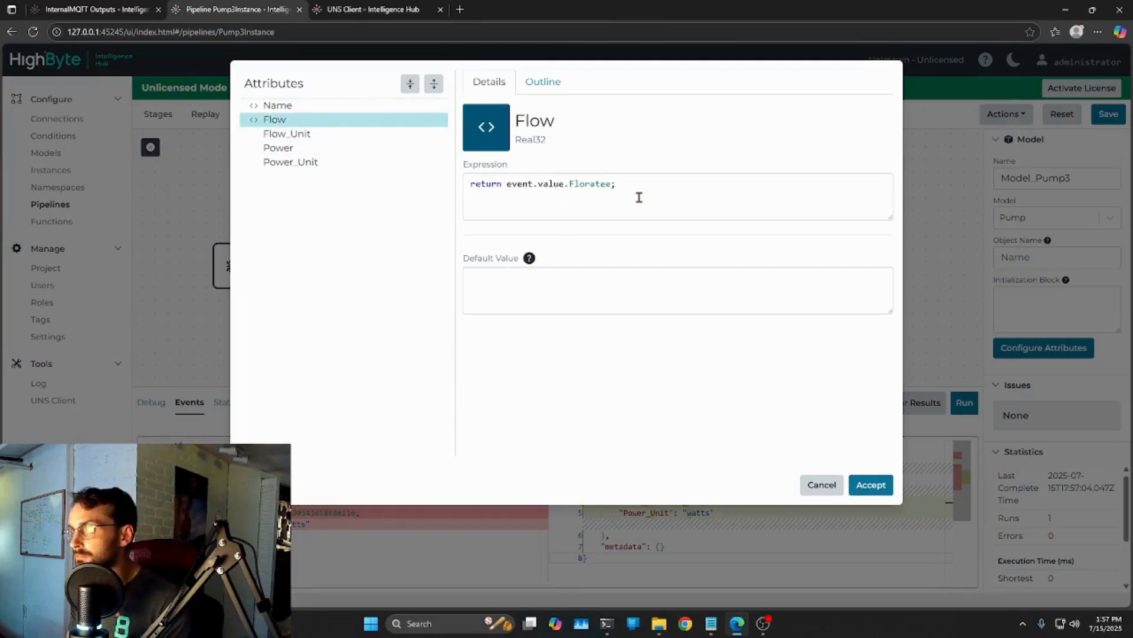
left_click_drag(620, 185, 483, 185)
key("ctrl+c")
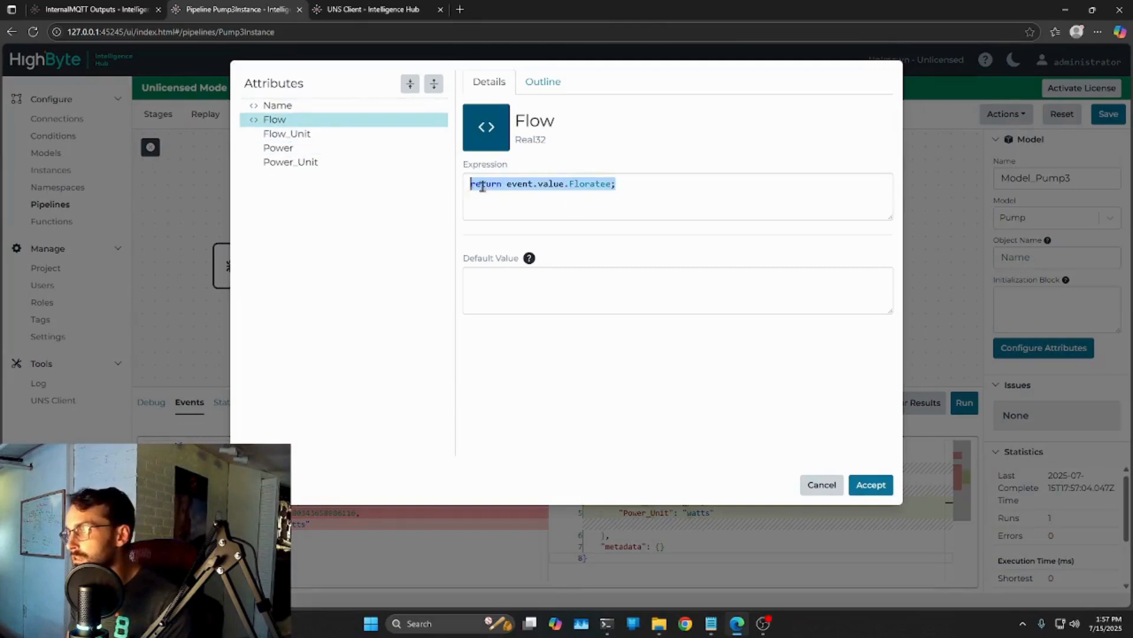
left_click(313, 134)
left_click(319, 148)
left_click(561, 212)
key("ctrl+v")
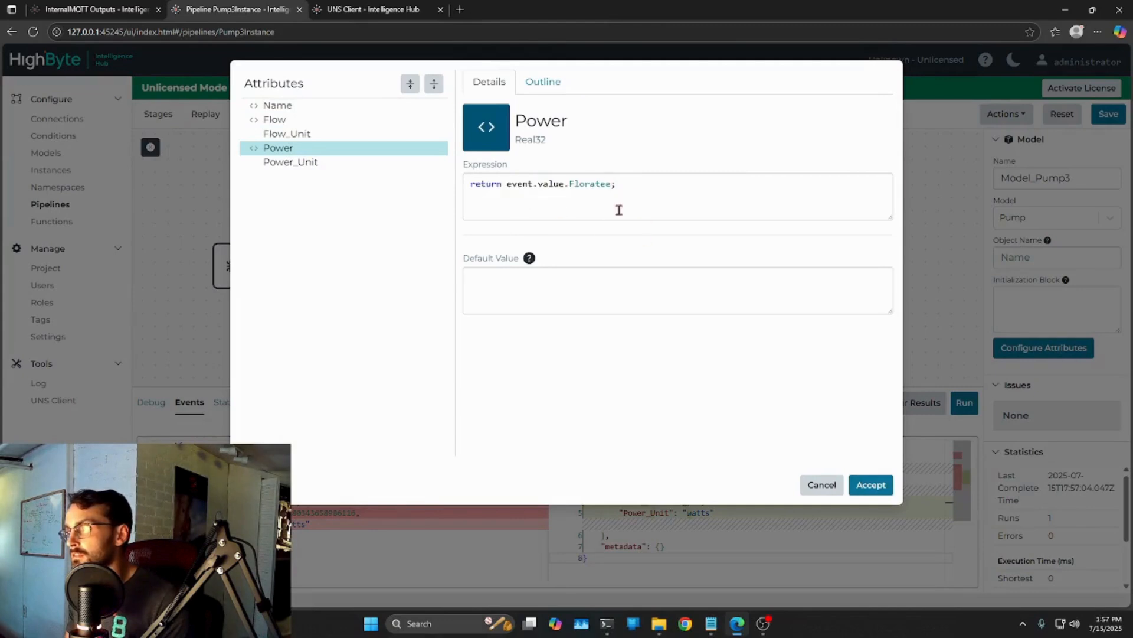
Copy the Power_draw field name from the UNS Client's Pump3 payload and substitute it for Floratee in the Power attribute's expression
left_click(357, 9)
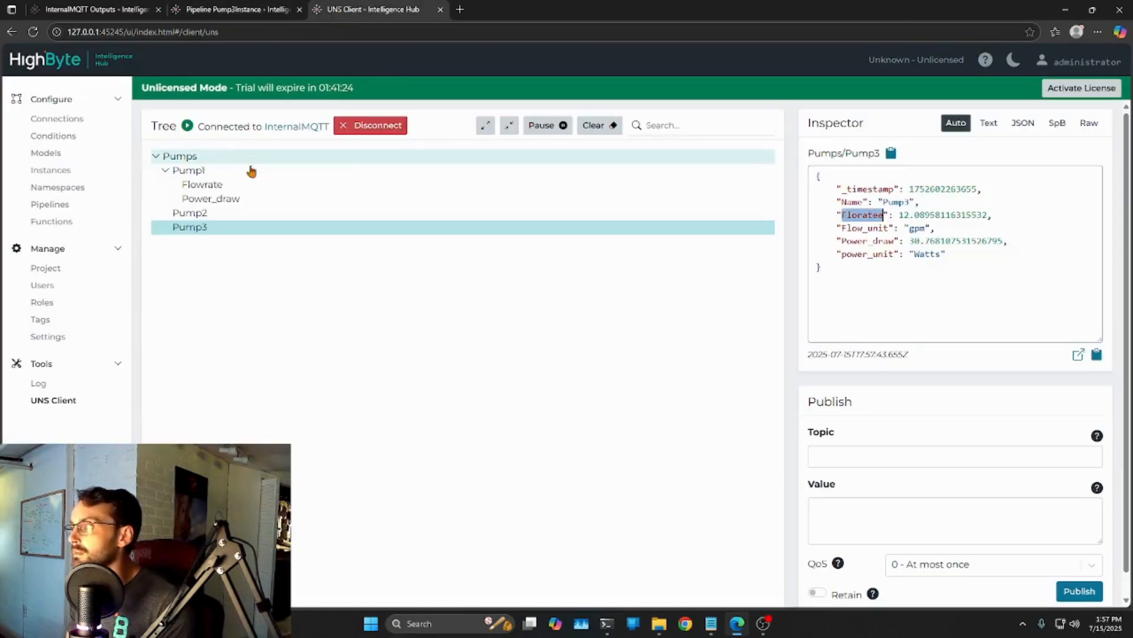
left_click_drag(846, 244, 896, 242)
key("ctrl+c")
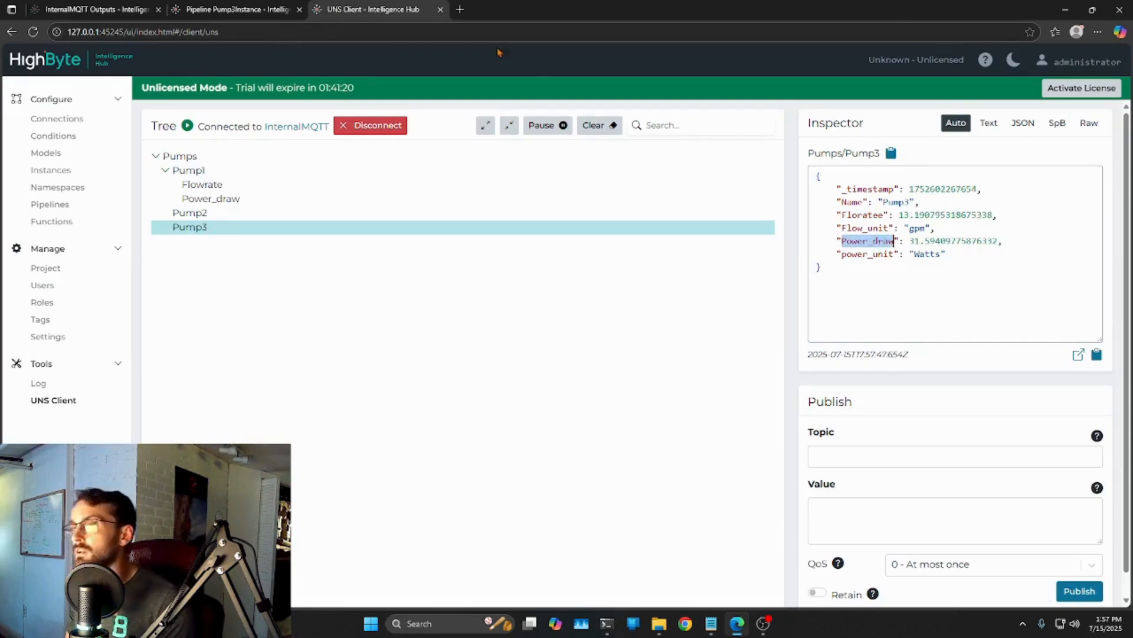
left_click(277, 10)
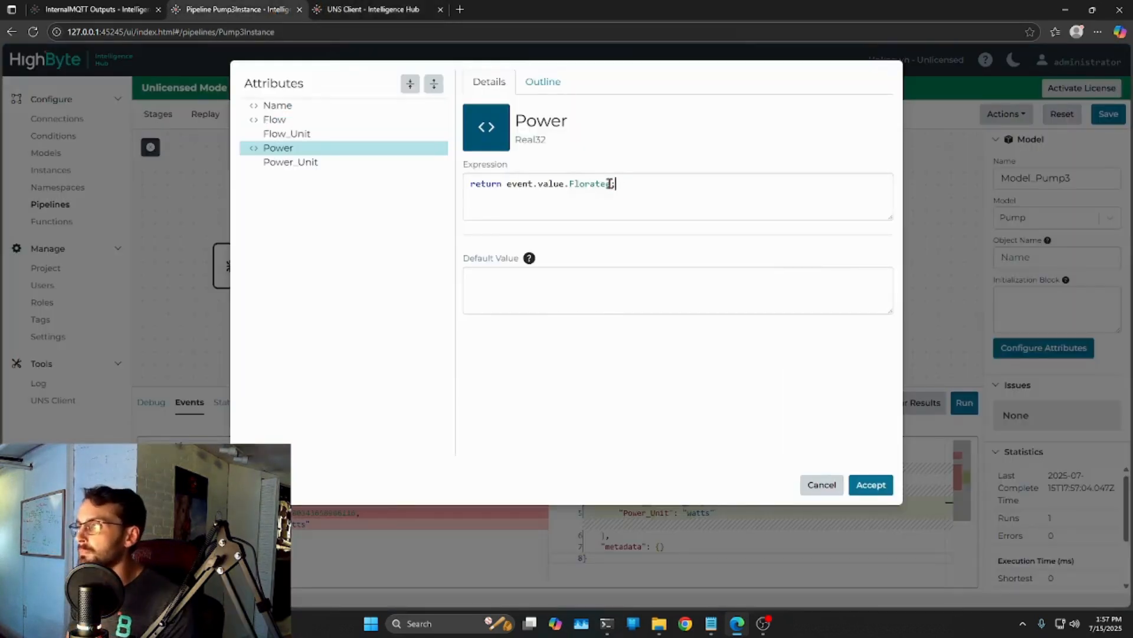
left_click_drag(611, 184, 569, 186)
key("ctrl+v")
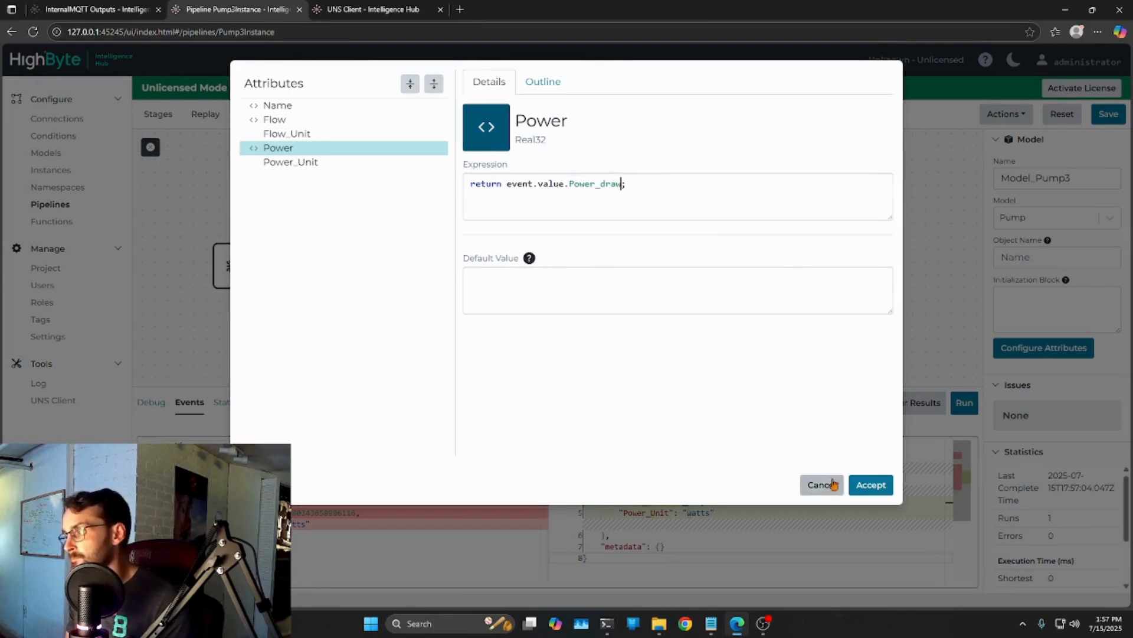
Accept Model_Pump3's attribute configuration, save the Pump3Instance pipeline and run it in debug mode
left_click(871, 484)
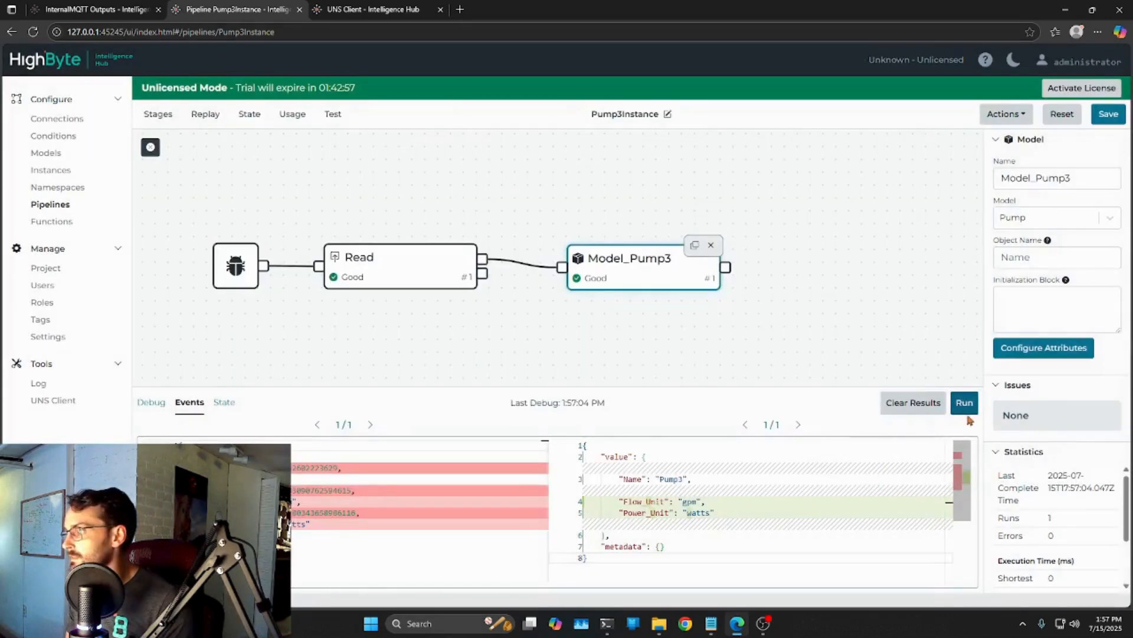
left_click(1108, 114)
left_click(963, 410)
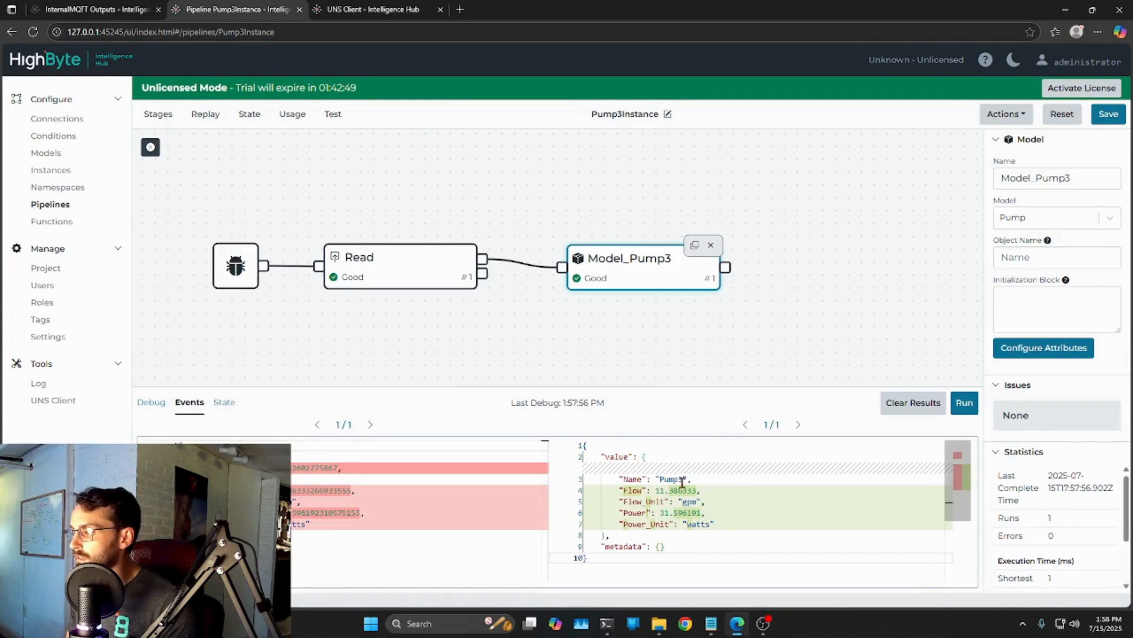
Add a Model Validation stage after Model_Pump3 and connect Model_Pump3's output to it
left_click_drag(724, 307, 705, 303)
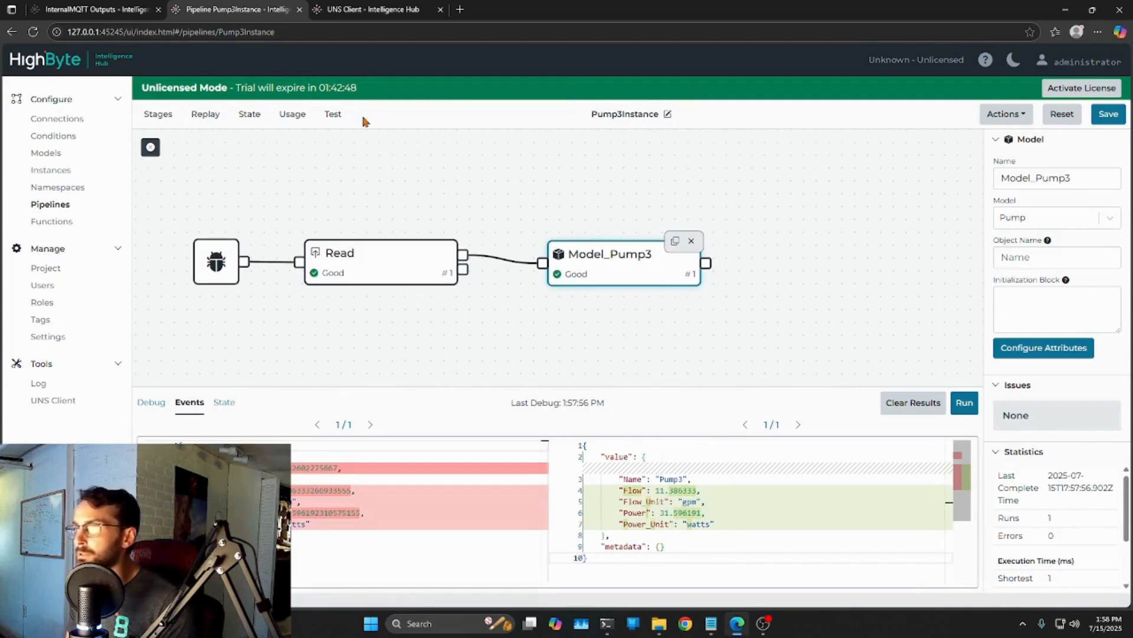
left_click(170, 120)
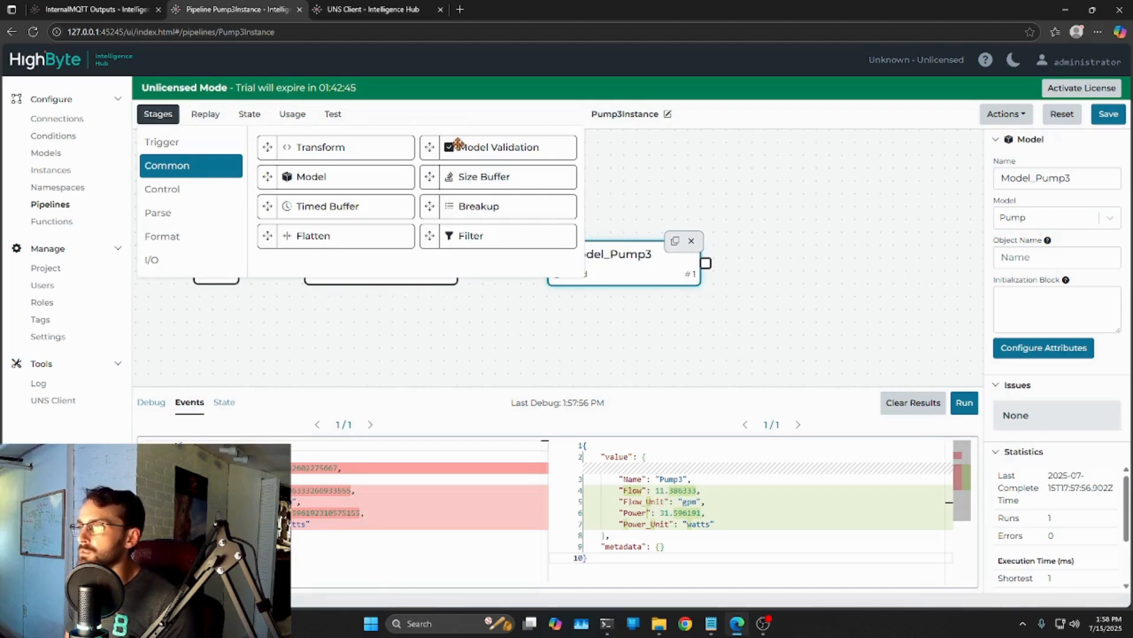
left_click_drag(462, 142, 821, 266)
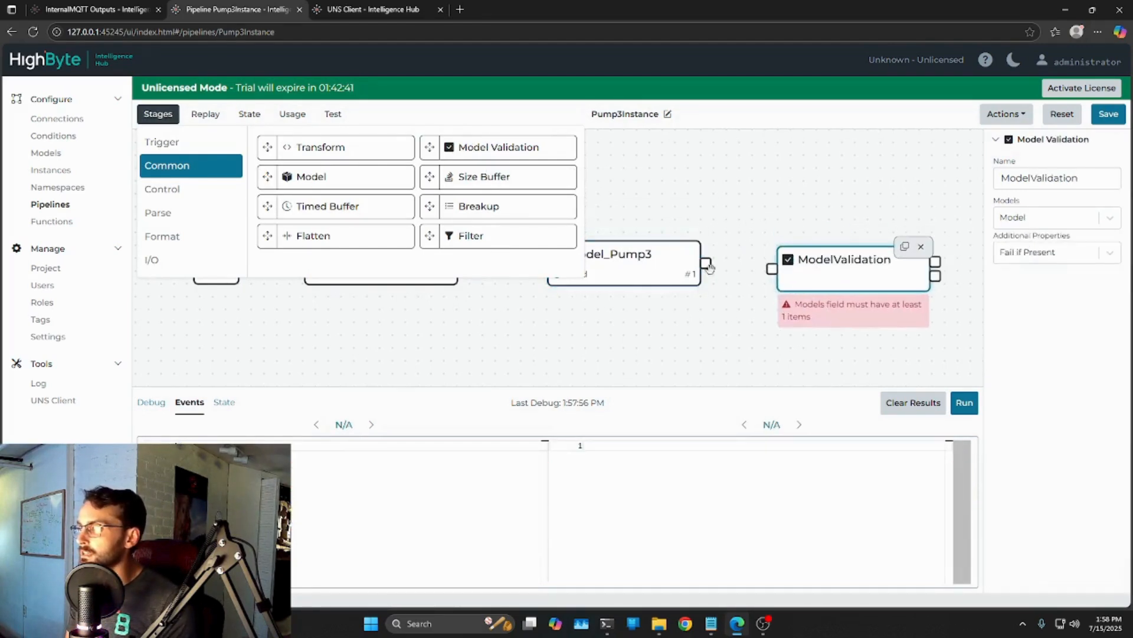
left_click_drag(706, 262, 785, 268)
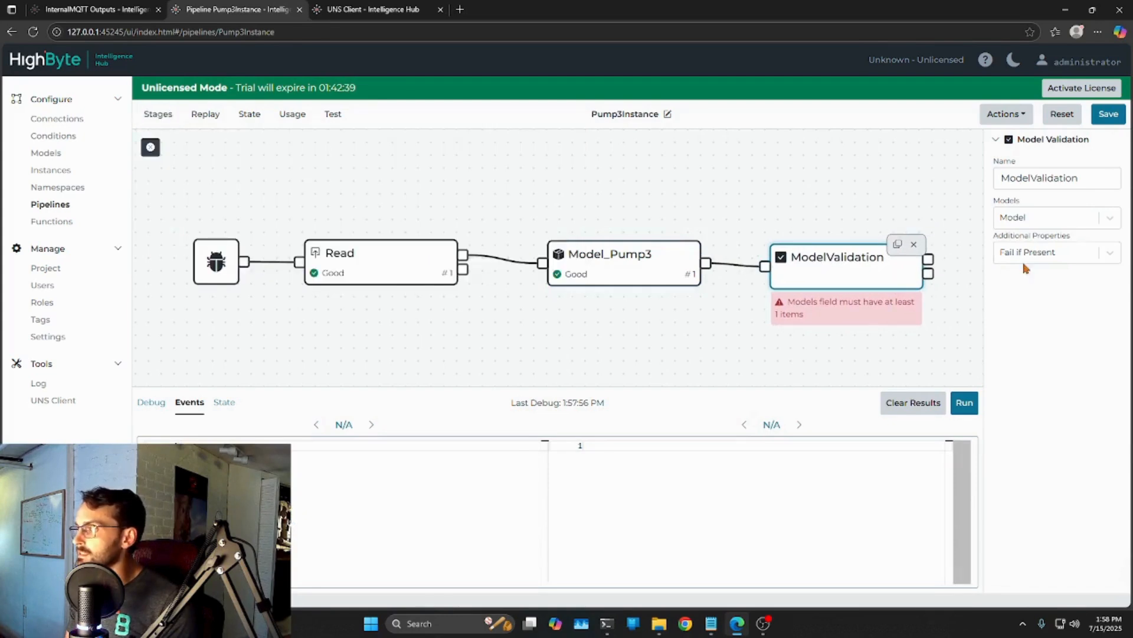
Set the ModelValidation stage to validate against the Pump model, save the pipeline and run it in debug mode
left_click(1099, 220)
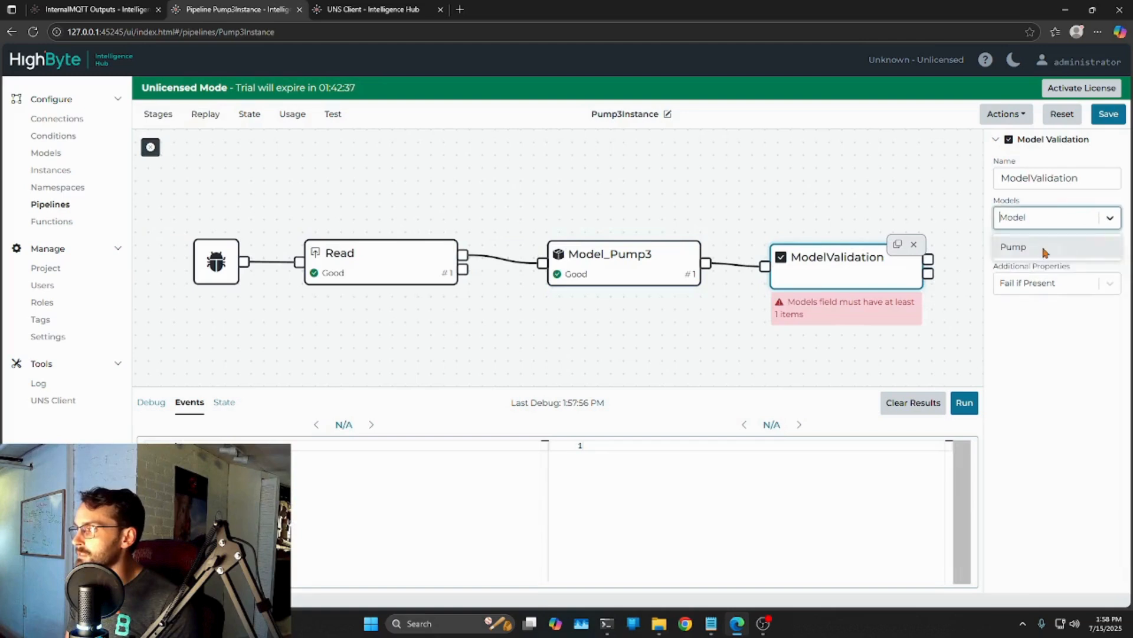
left_click(1027, 256)
left_click(1034, 311)
left_click(1108, 114)
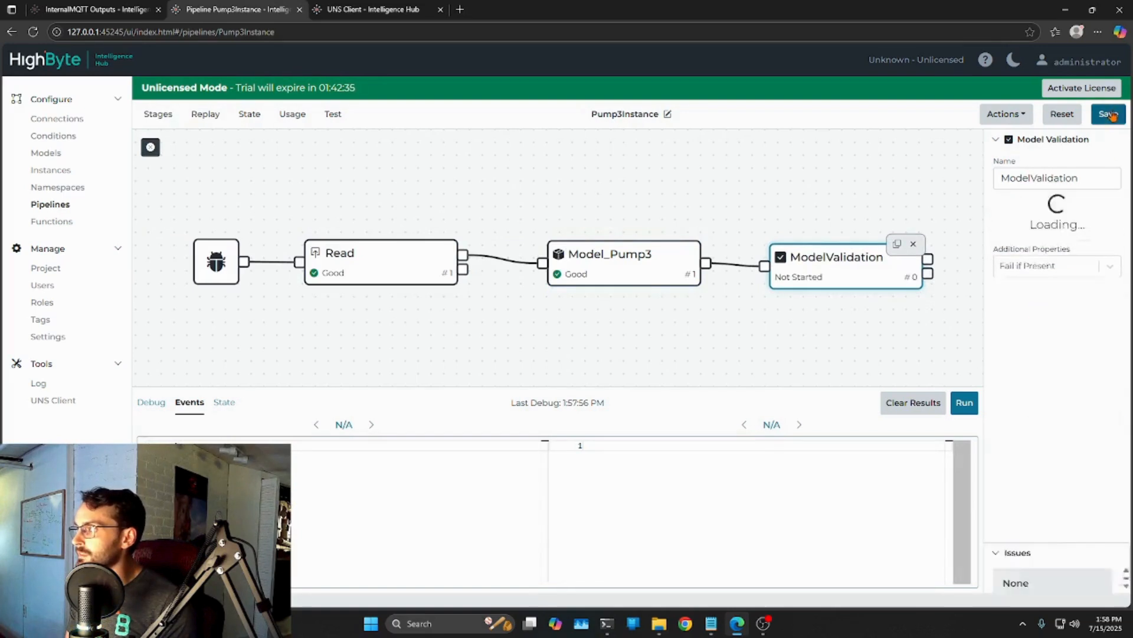
left_click(965, 402)
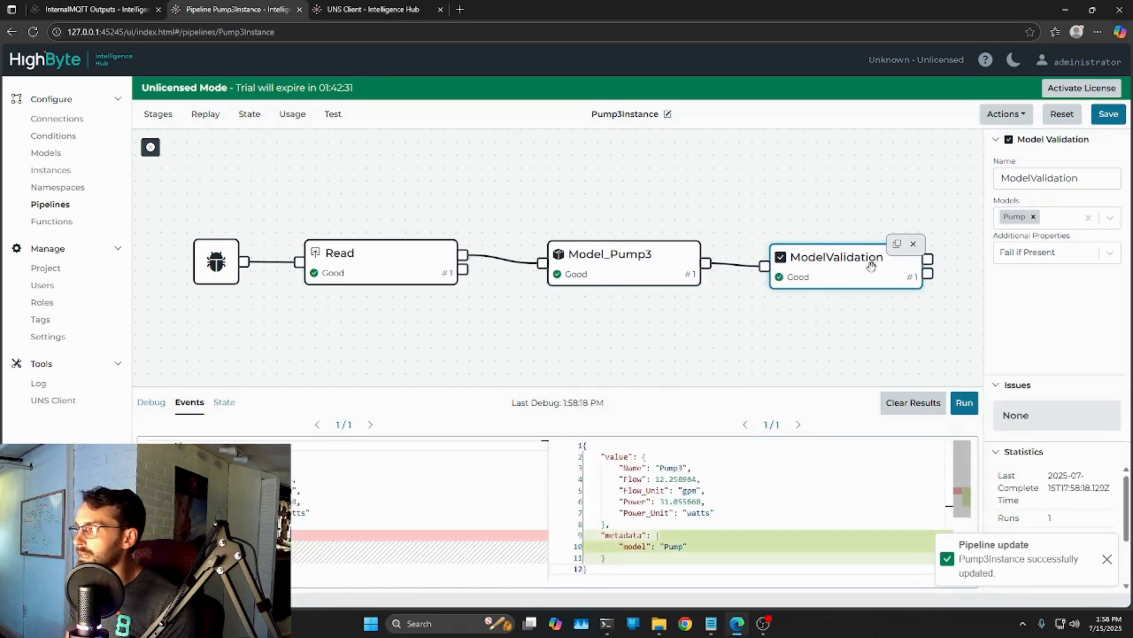
left_click_drag(916, 342, 706, 345)
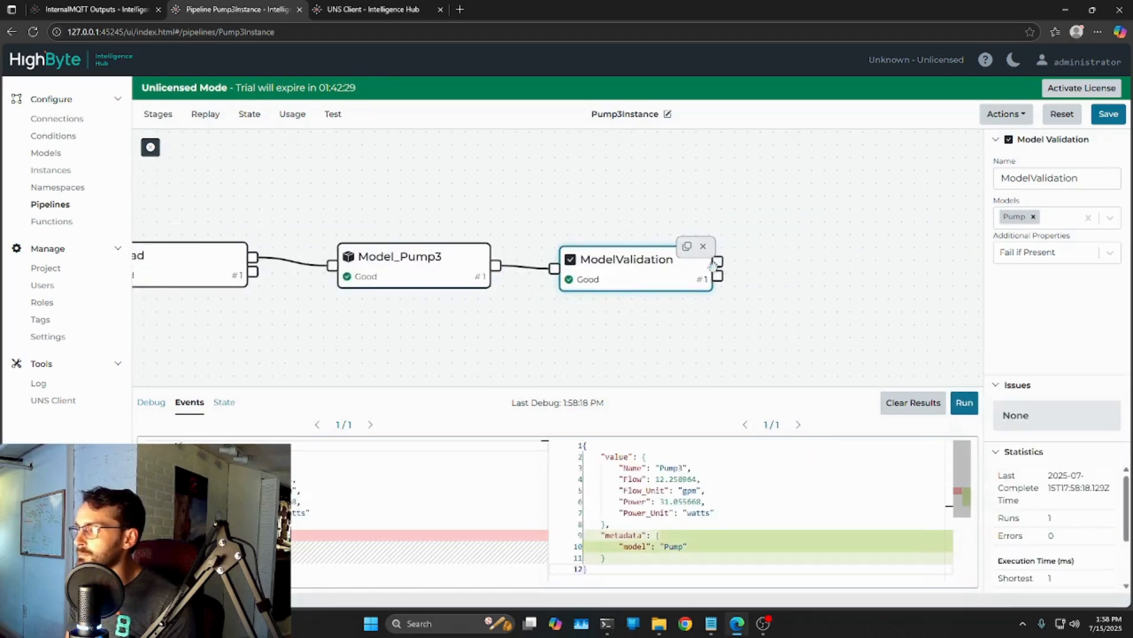
left_click_drag(648, 376, 796, 361)
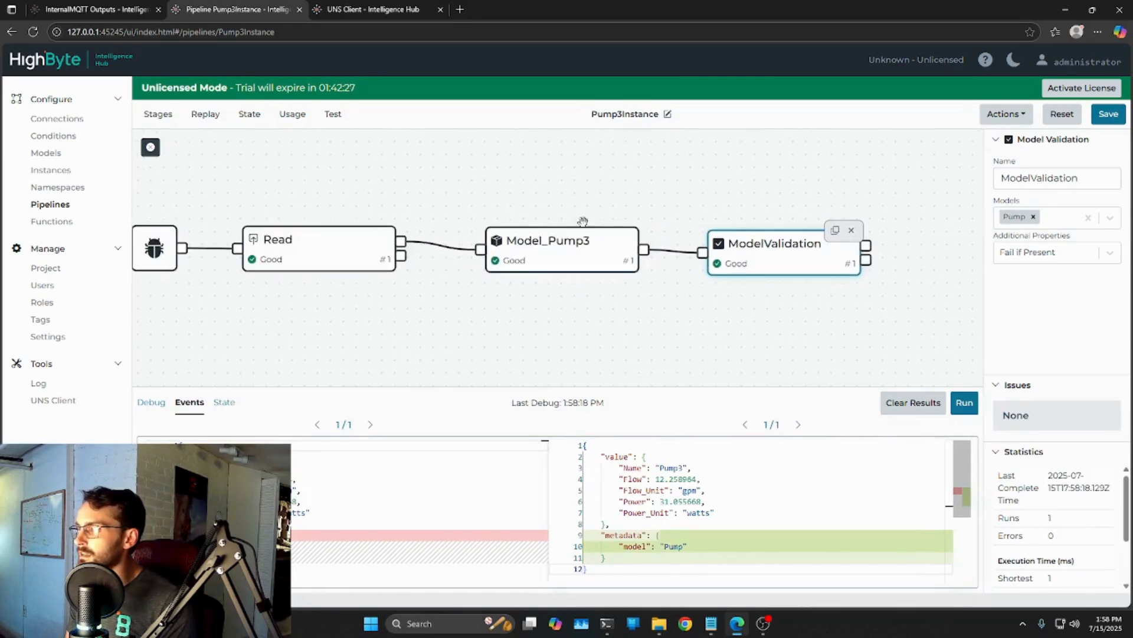
Disconnect ModelValidation from Model_Pump3, connect it directly to the Read stage's output, and save and debug the pipeline
left_click(664, 252)
key("Delete")
left_click_drag(767, 260, 548, 334)
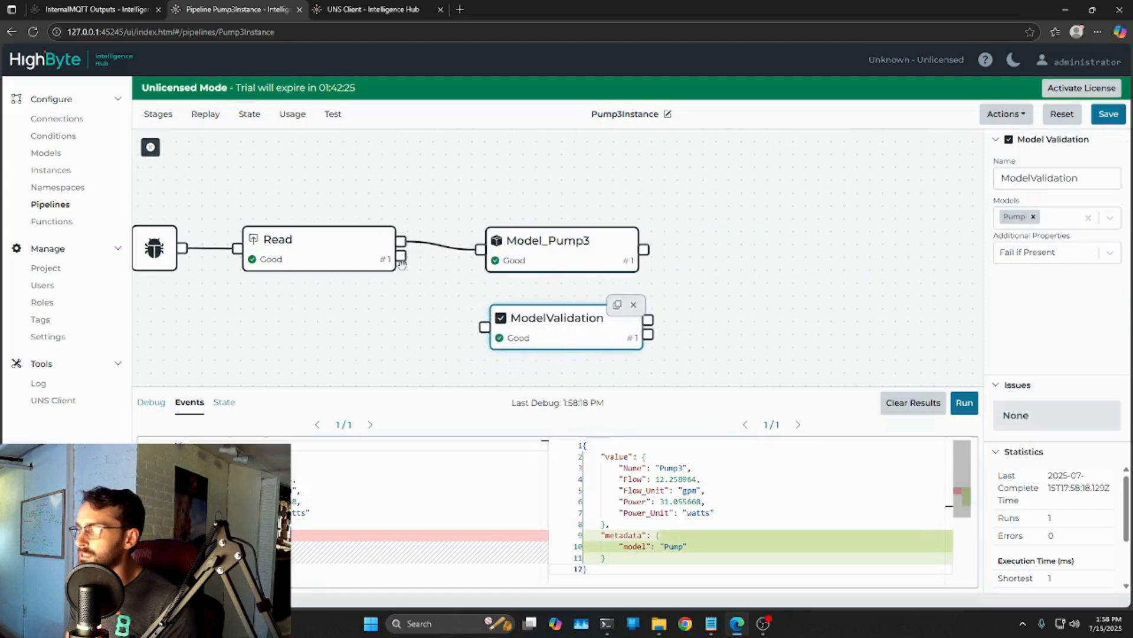
left_click_drag(409, 248, 556, 338)
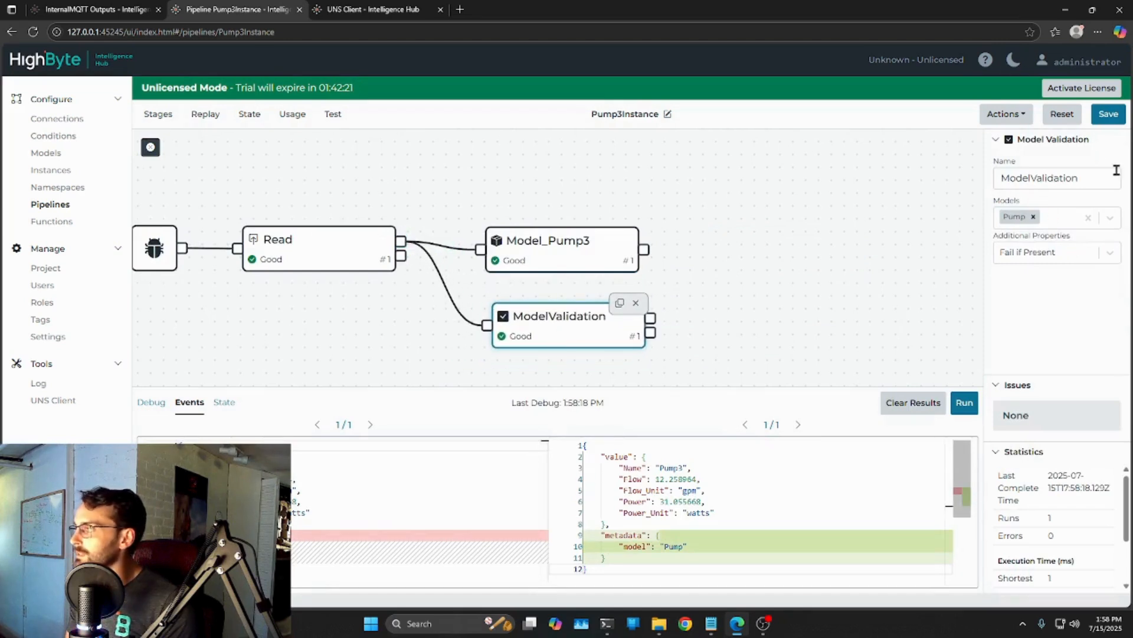
left_click(1108, 113)
left_click(964, 402)
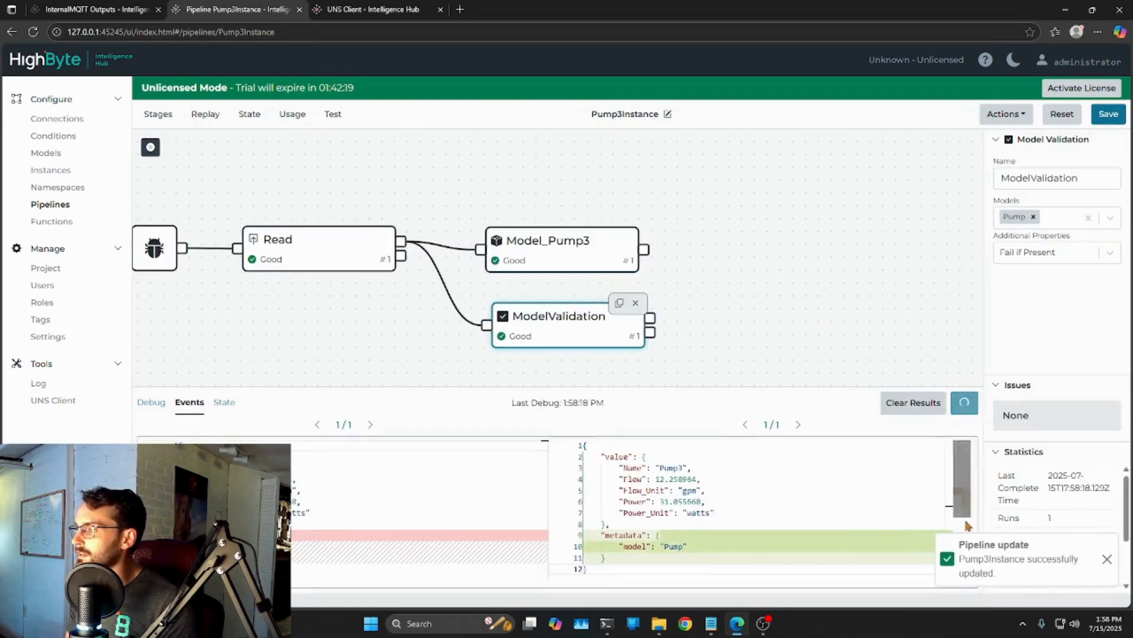
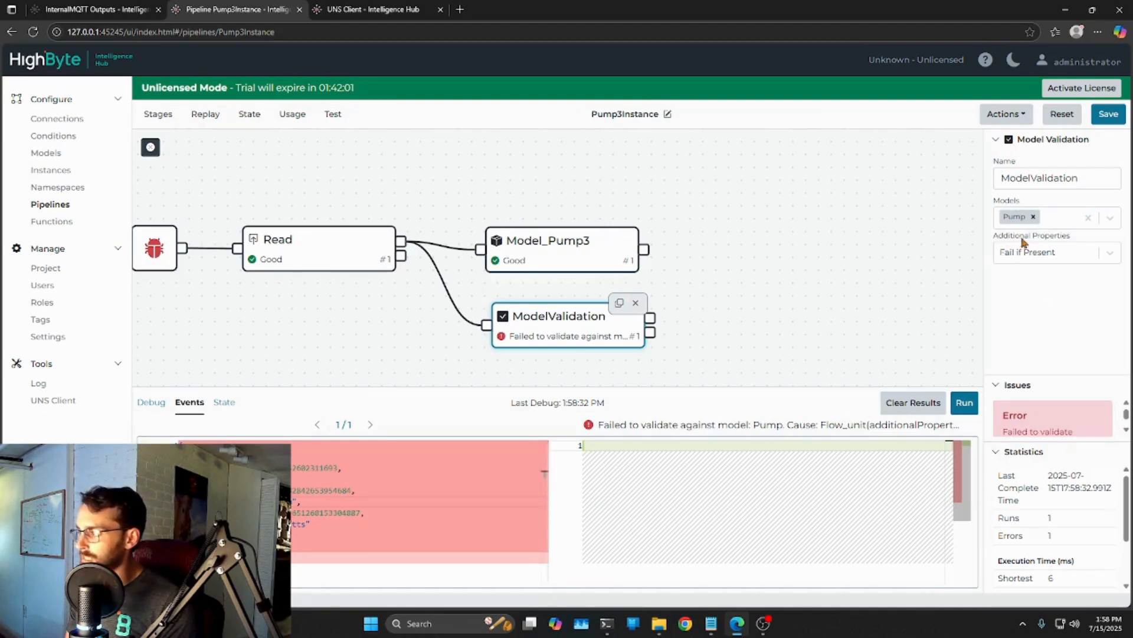
Set ModelValidation's Additional Properties to Allow, save and debug the pipeline, and inspect the stage's output payload
left_click(1108, 253)
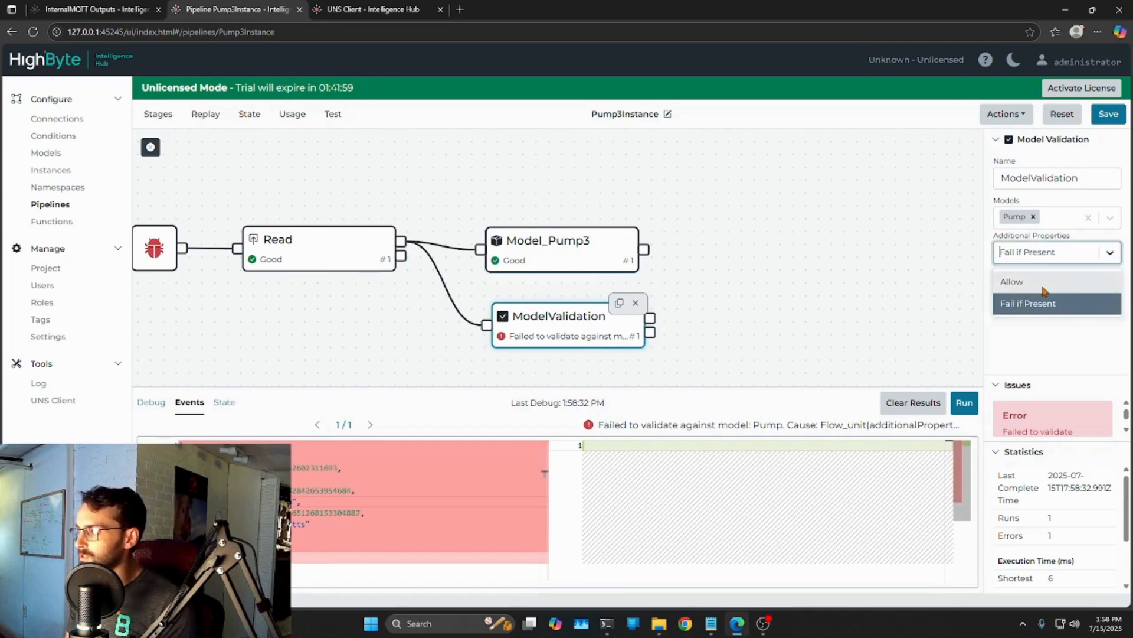
left_click(1048, 302)
left_click(1108, 114)
left_click(965, 403)
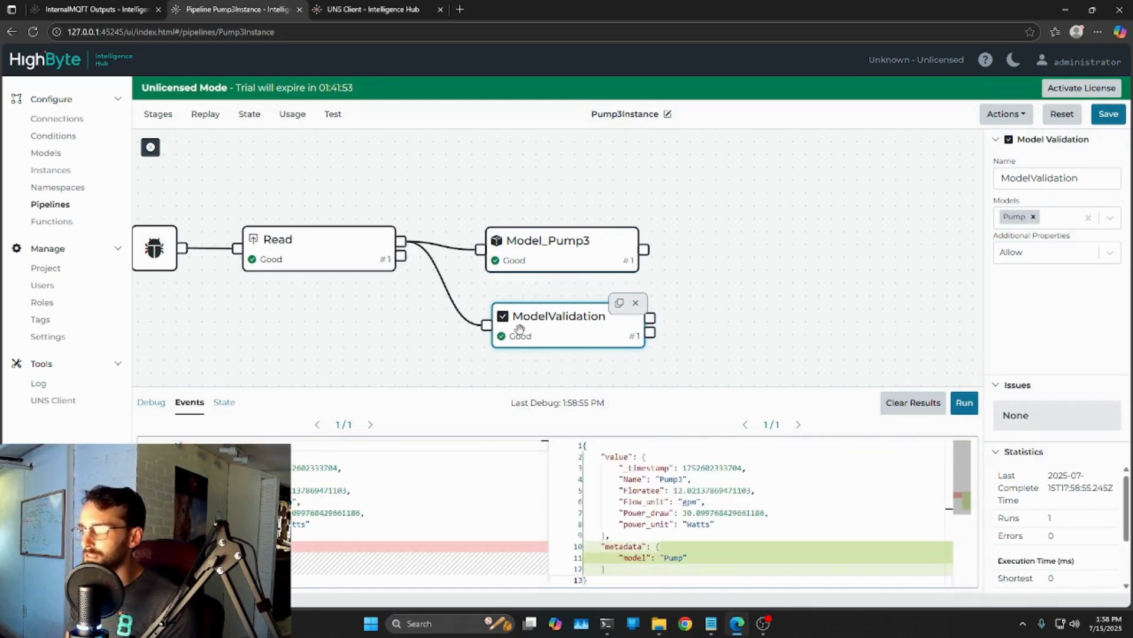
left_click_drag(692, 479, 620, 479)
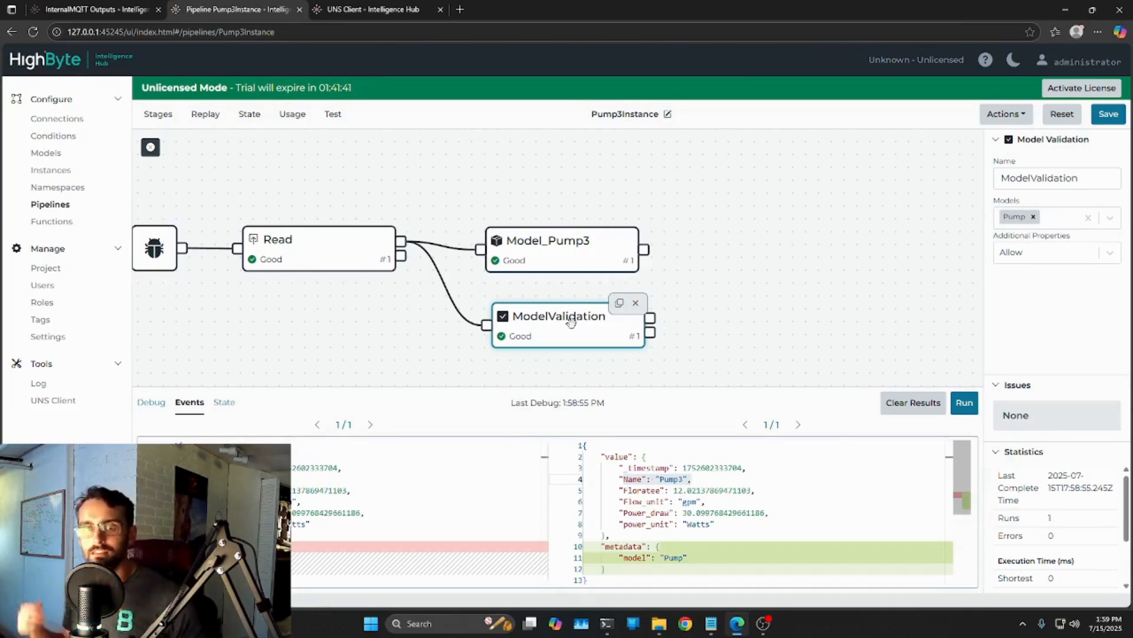
Remove the connection from Read to ModelValidation and delete the ModelValidation stage
left_click(449, 300)
left_click_drag(596, 329, 675, 334)
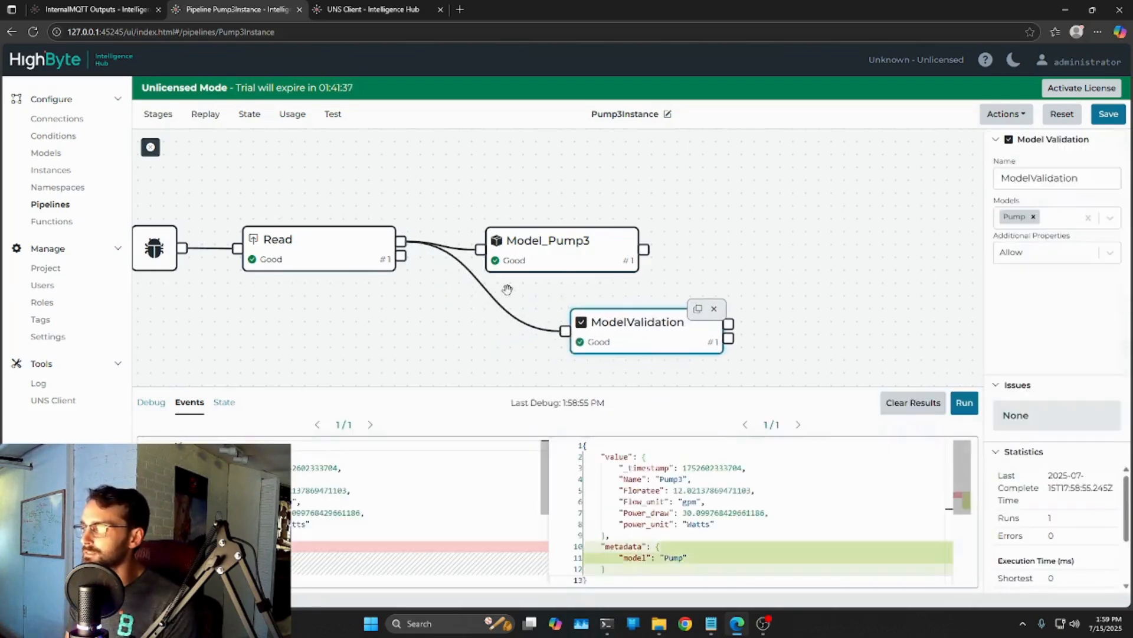
left_click(499, 302)
left_click(482, 288)
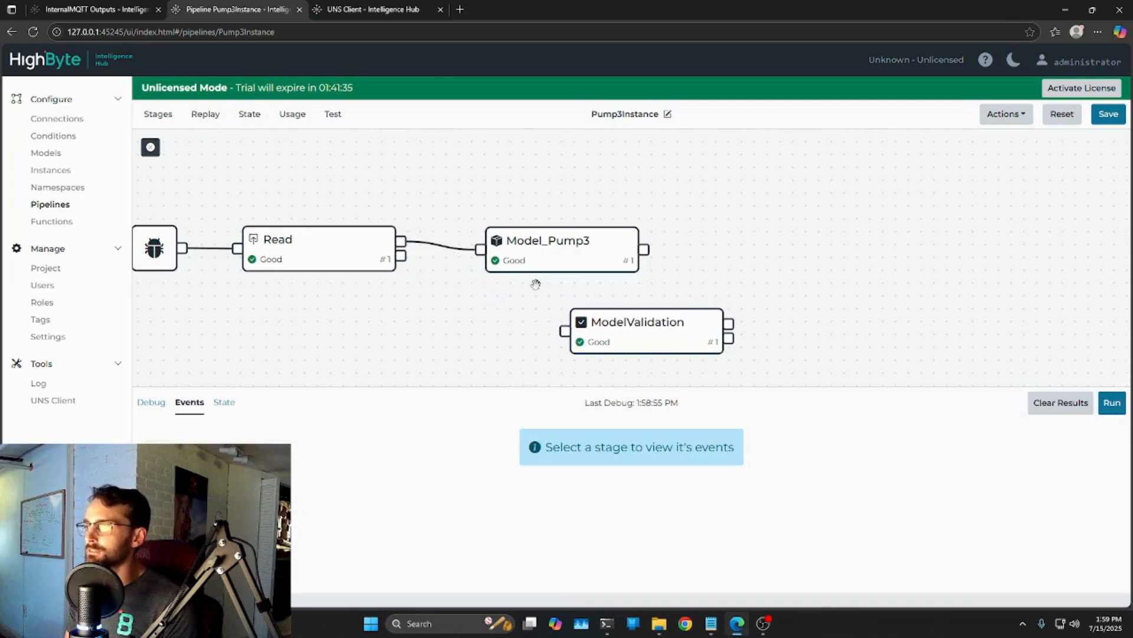
left_click(627, 339)
left_click(715, 317)
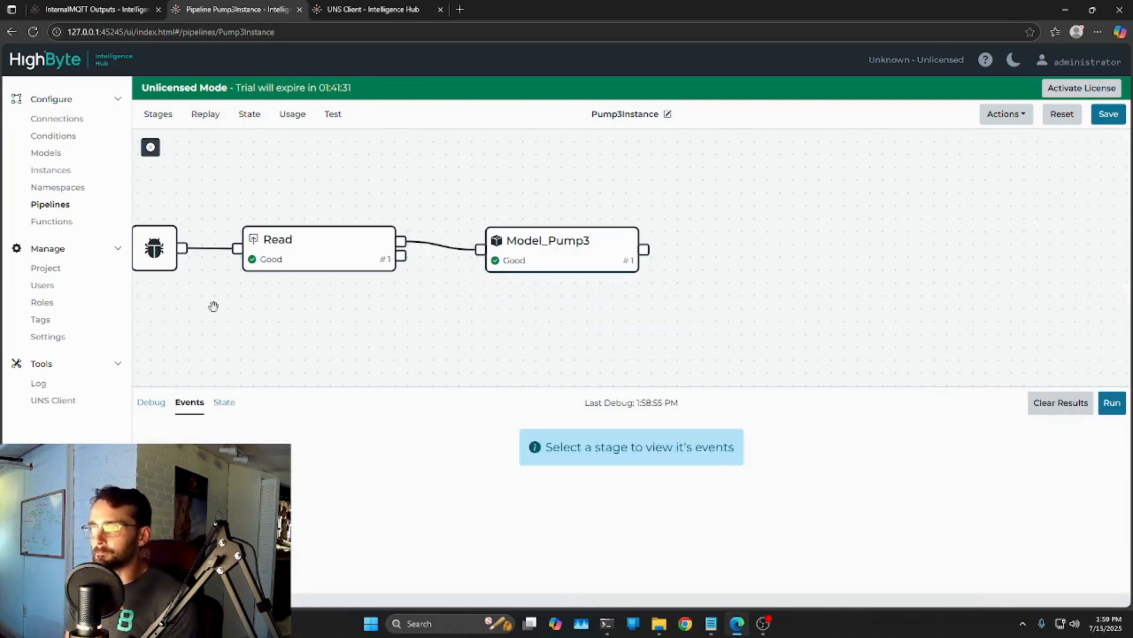
Create a new empty pipeline named ReadInstance
left_click(59, 205)
left_click(978, 120)
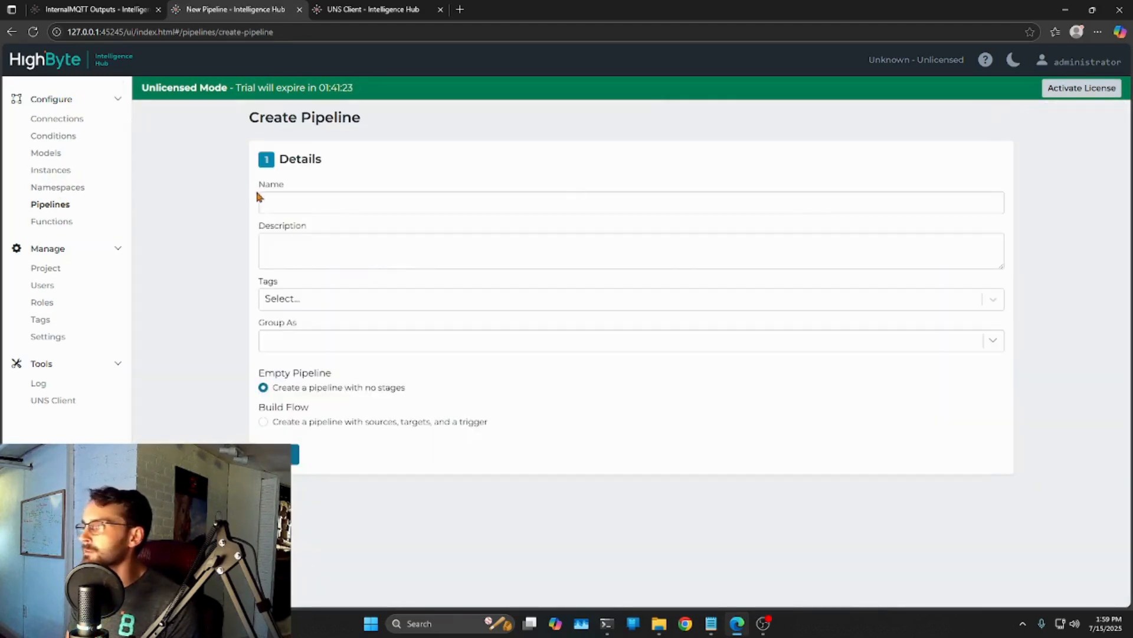
left_click(275, 198)
type("ReadInstance")
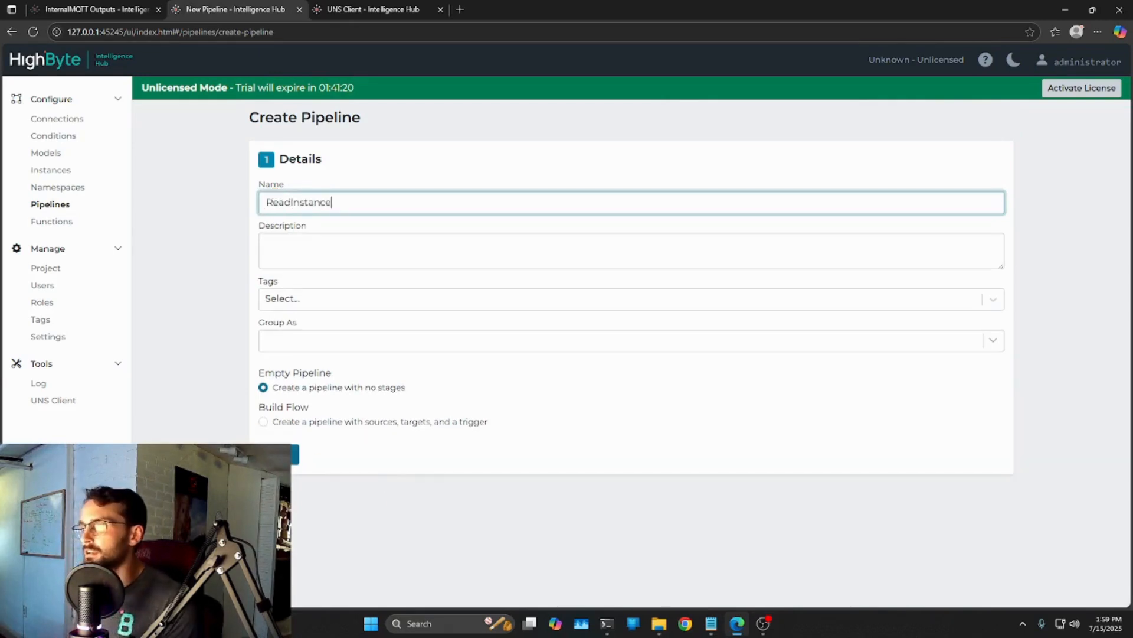
key("Return")
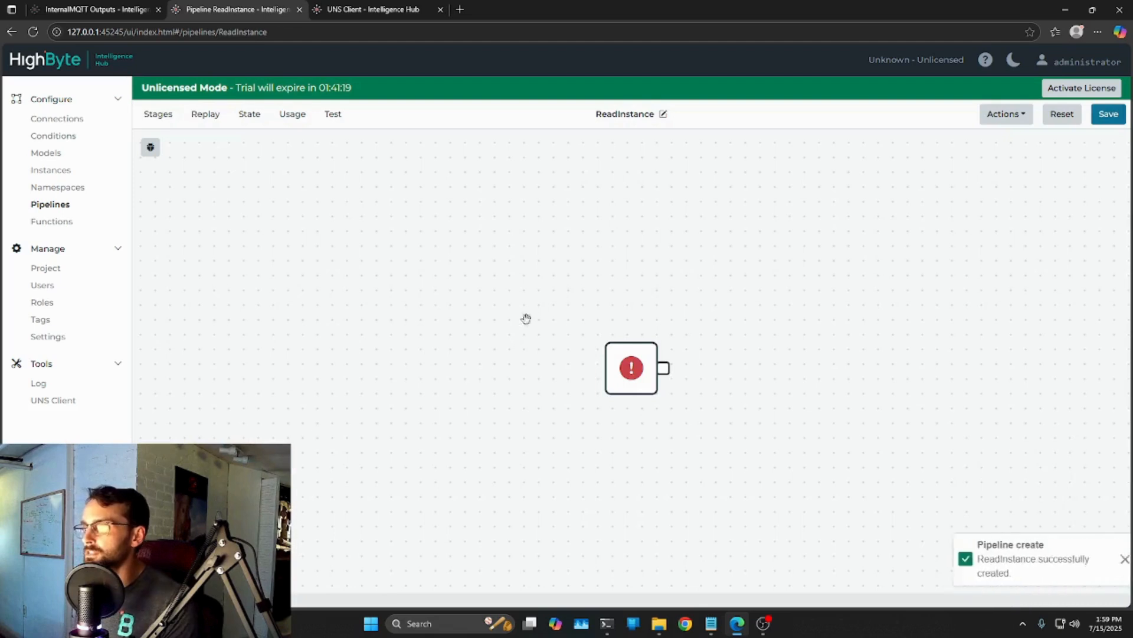
Add a Read stage to the ReadInstance pipeline, connected to the start trigger
left_click(162, 115)
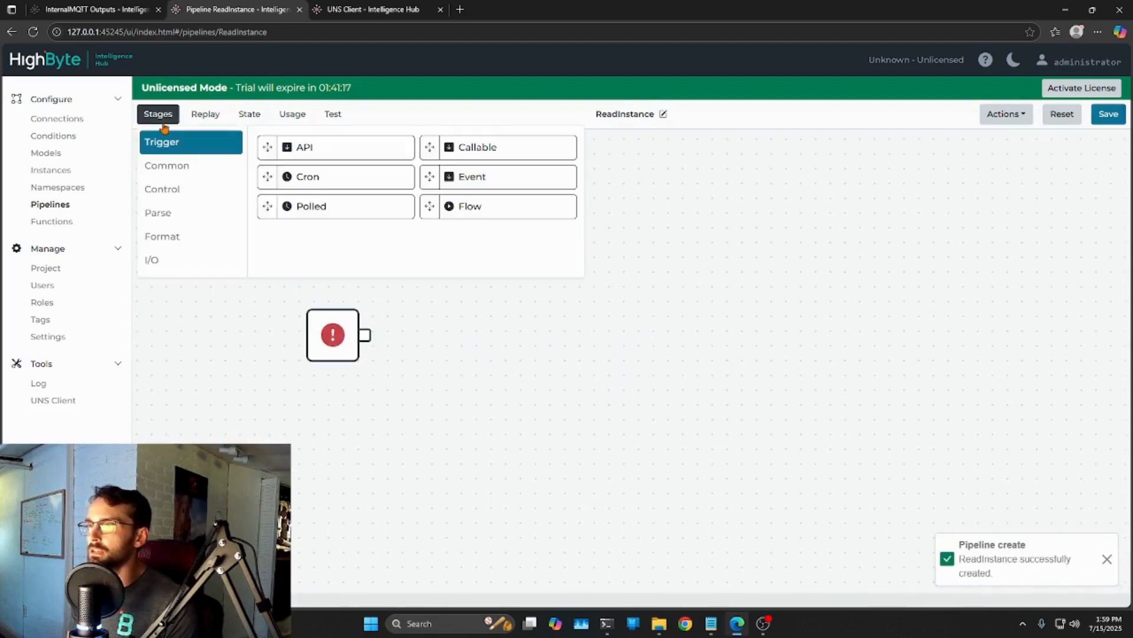
left_click(157, 261)
left_click_drag(310, 152, 477, 355)
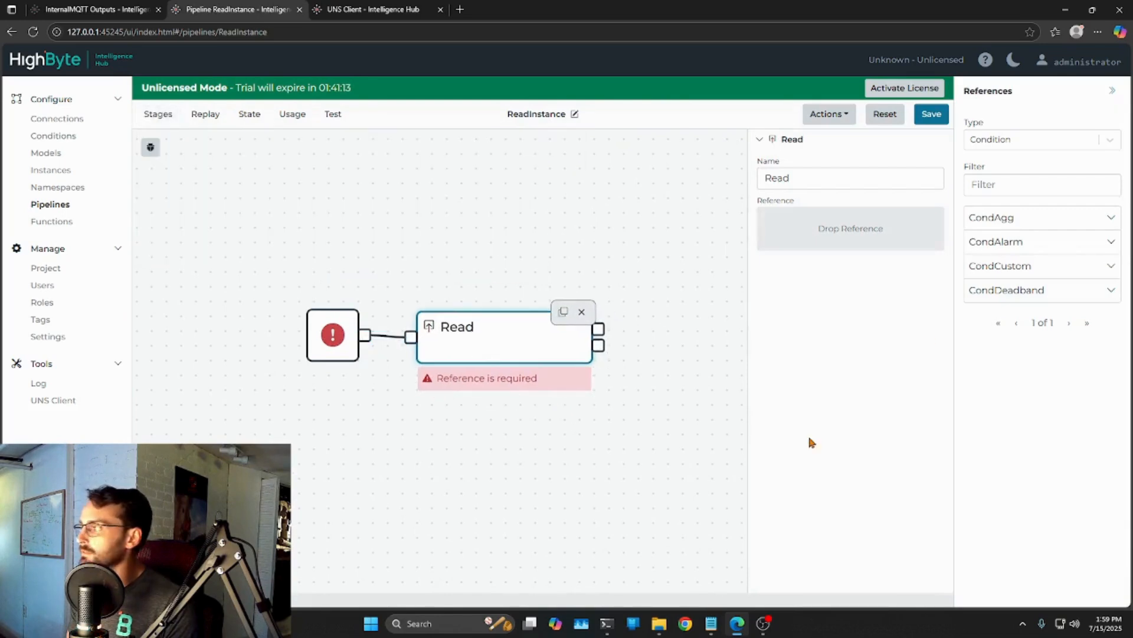
Set the Read stage's reference to the Pump1 input of the InternalMQTT connection
right_click(950, 247)
left_click(886, 382)
left_click(1116, 142)
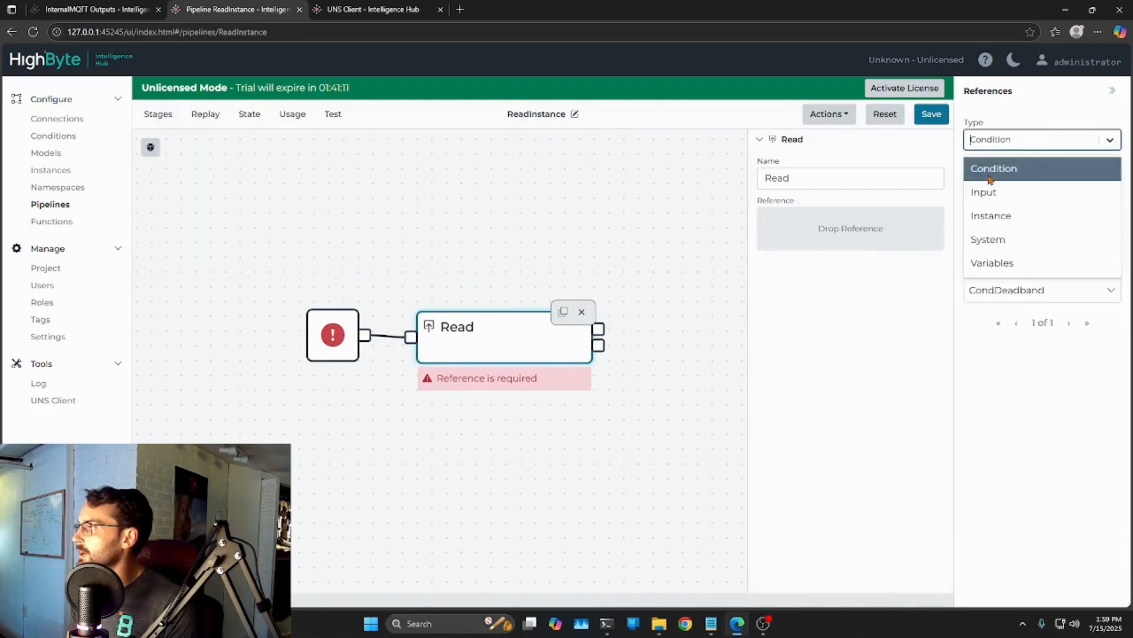
left_click(982, 189)
left_click(1056, 243)
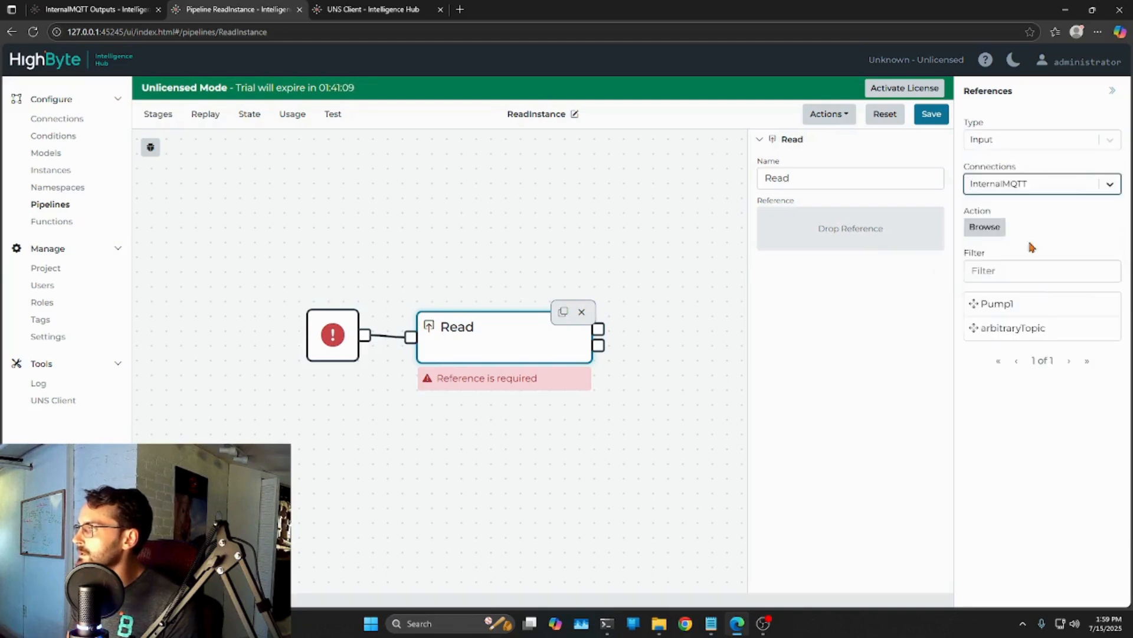
left_click_drag(1004, 306, 831, 232)
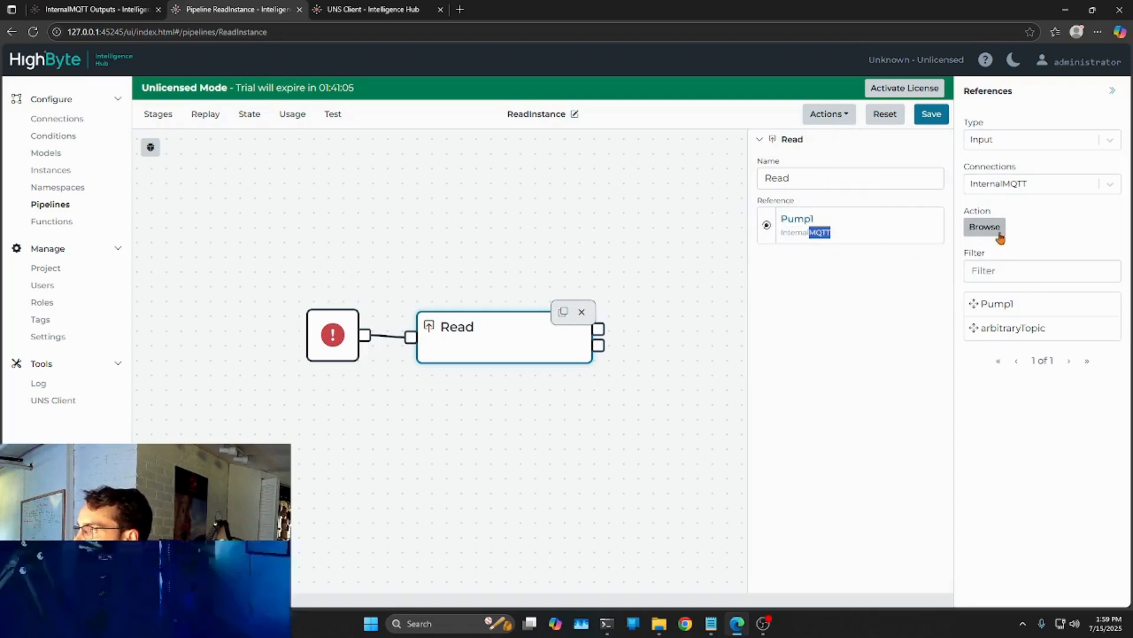
Replace the Read stage's reference with the Pump1 instance and save the pipeline
left_click(1043, 143)
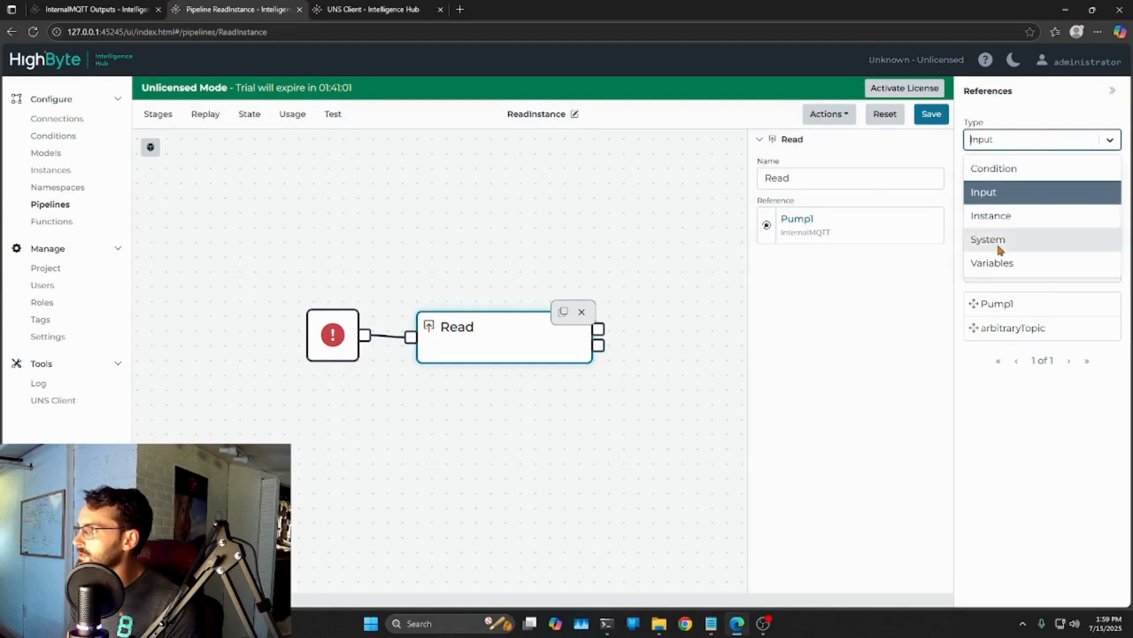
left_click(995, 225)
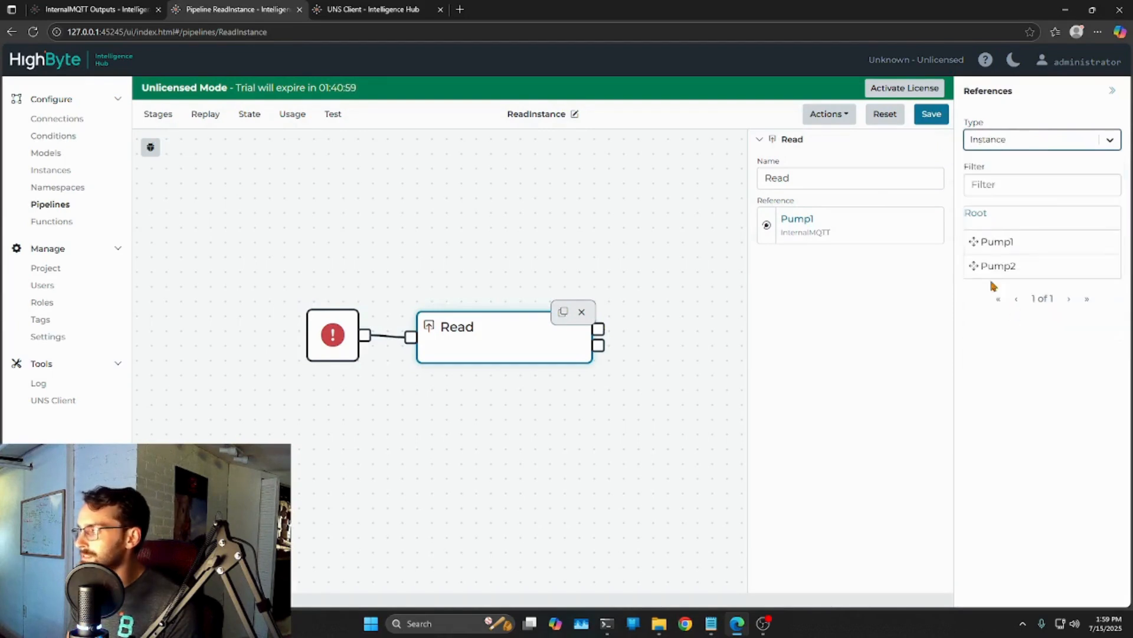
left_click_drag(998, 242, 875, 300)
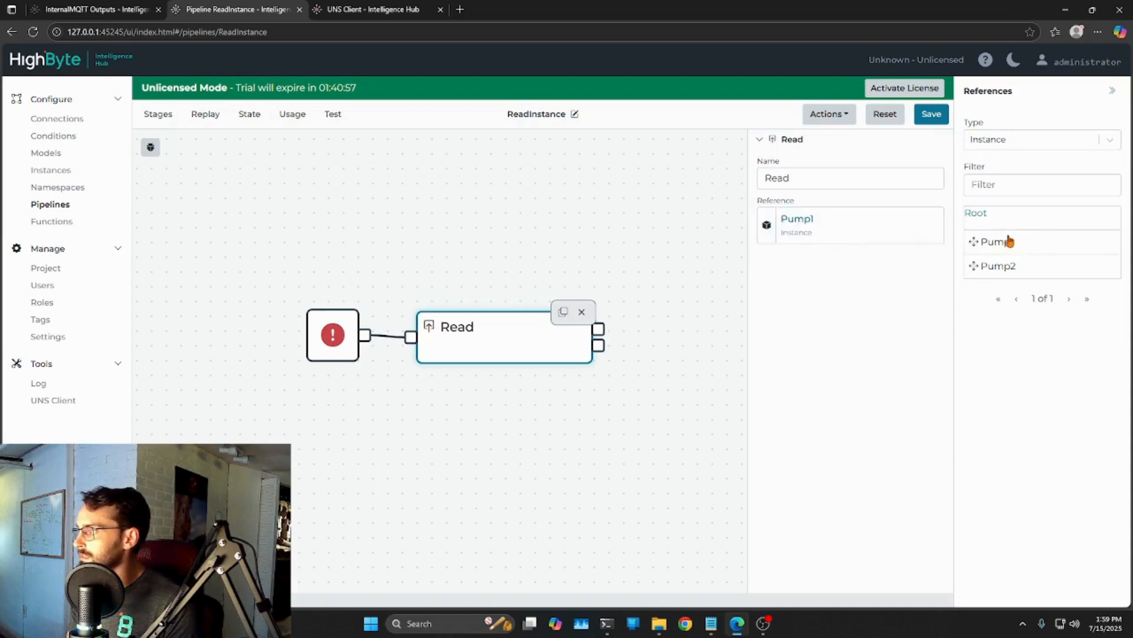
left_click(931, 114)
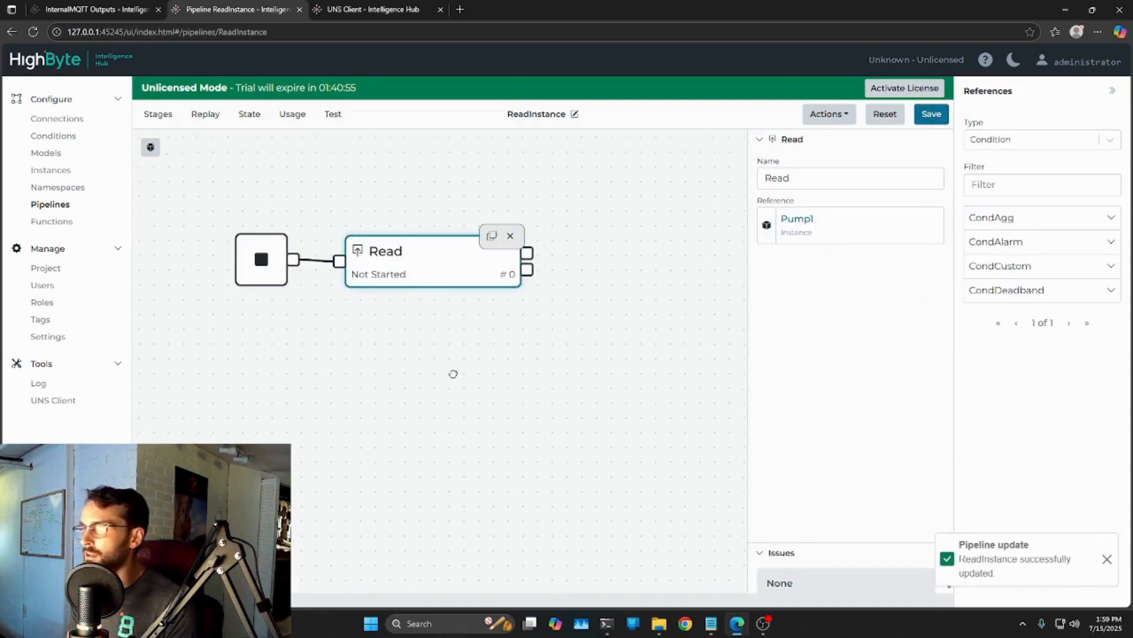
Run the ReadInstance pipeline in debug mode, examine the Read output payload and list the available instance references
left_click(151, 148)
left_click(728, 402)
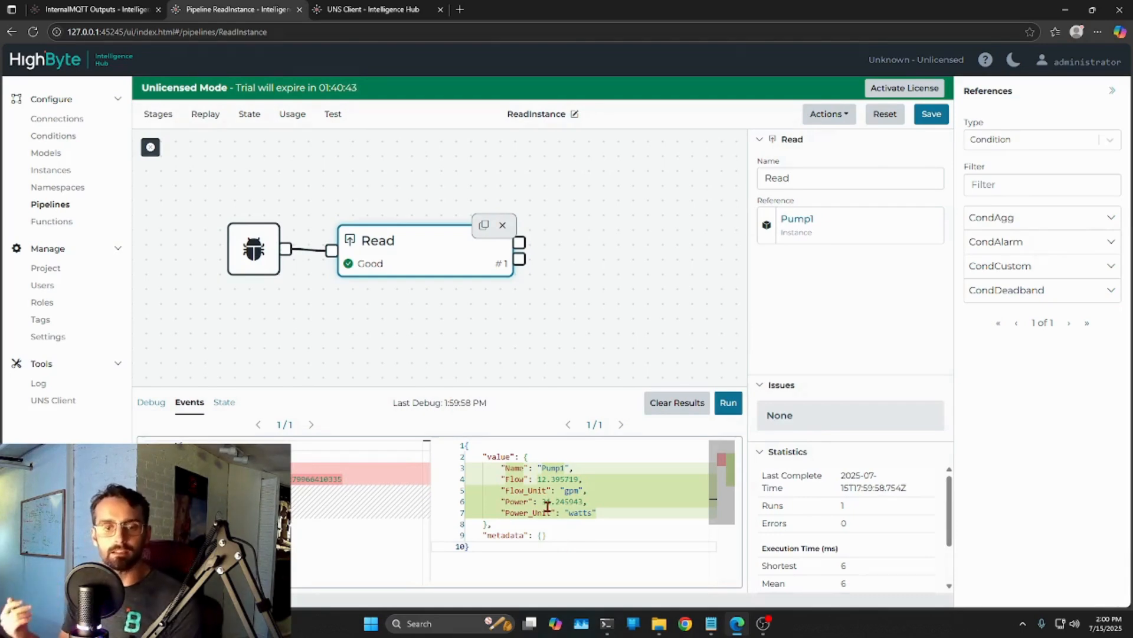
left_click(1103, 140)
left_click(1000, 216)
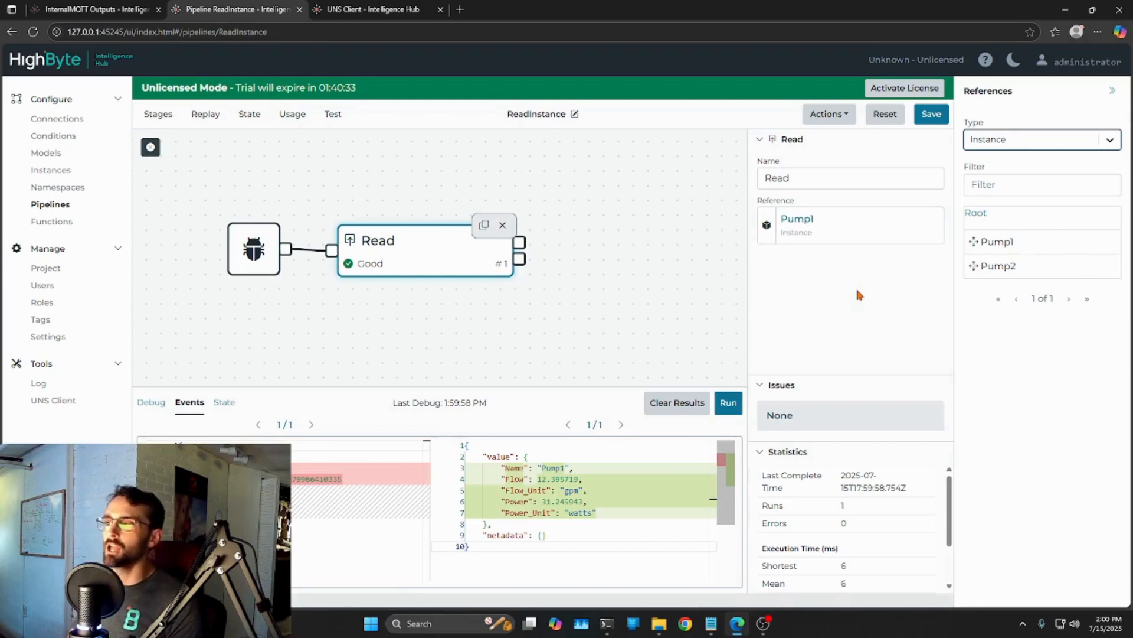
Open the Pump3Instance pipeline and remove the connection between the Read and ModelValidation stages
left_click(51, 204)
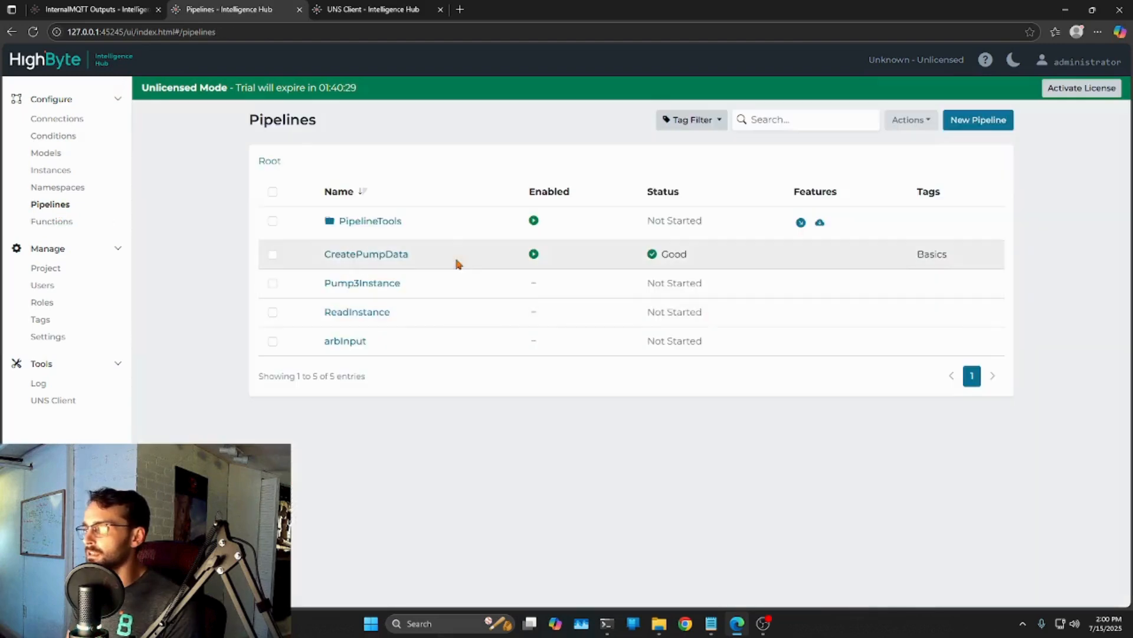
left_click(356, 284)
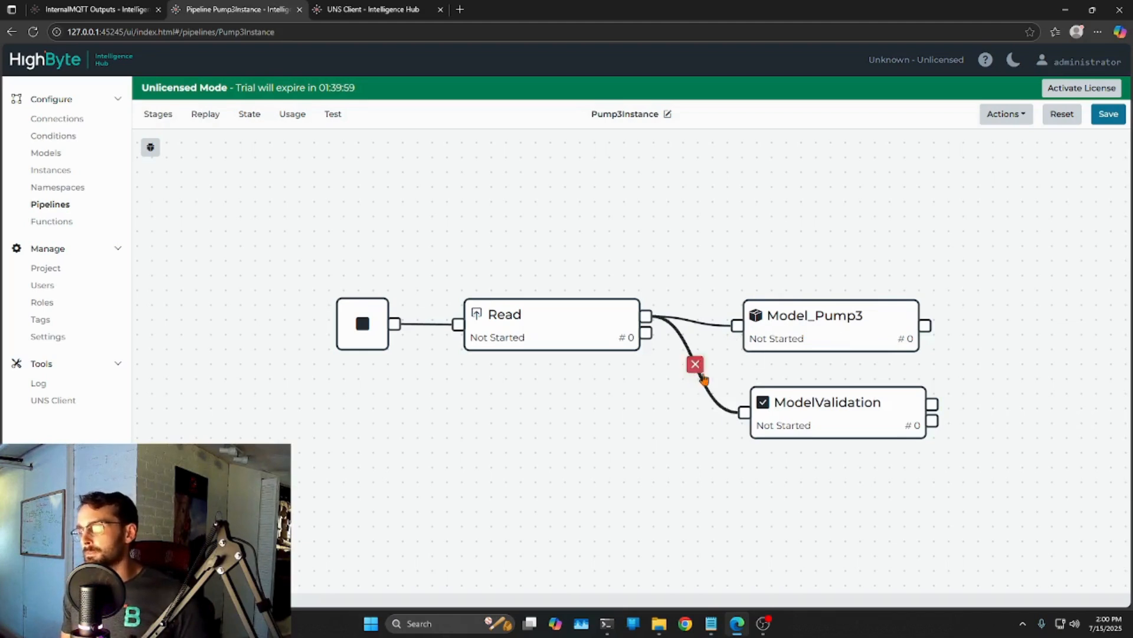
left_click(694, 375)
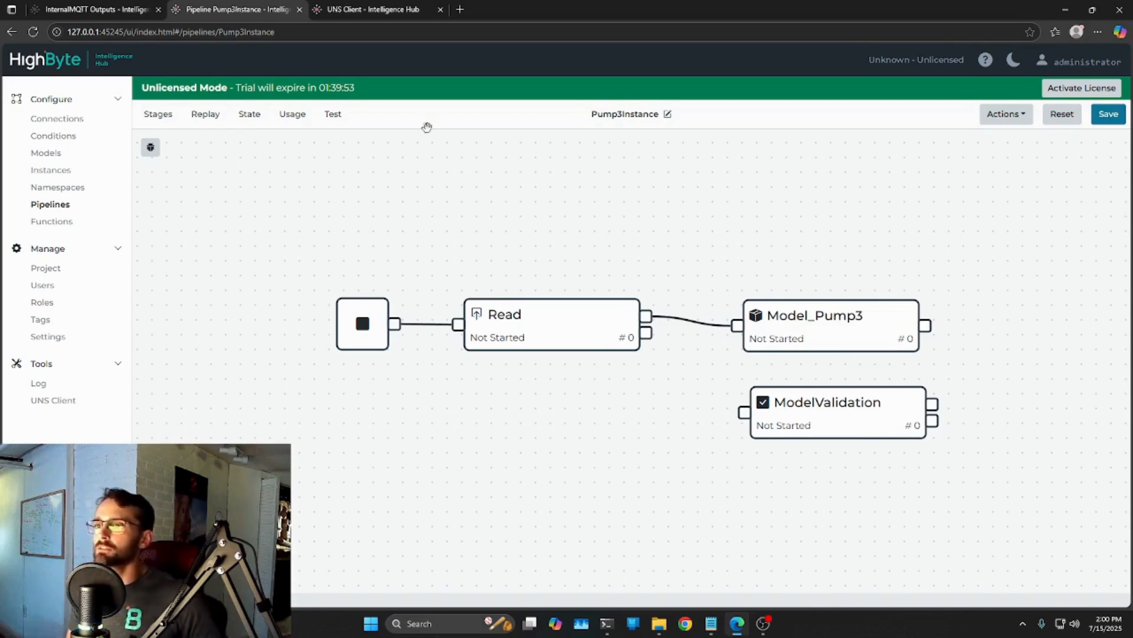
Open the Pump1 instance and examine the reference paths mapped to its Name, Flow and Power attributes
left_click(47, 171)
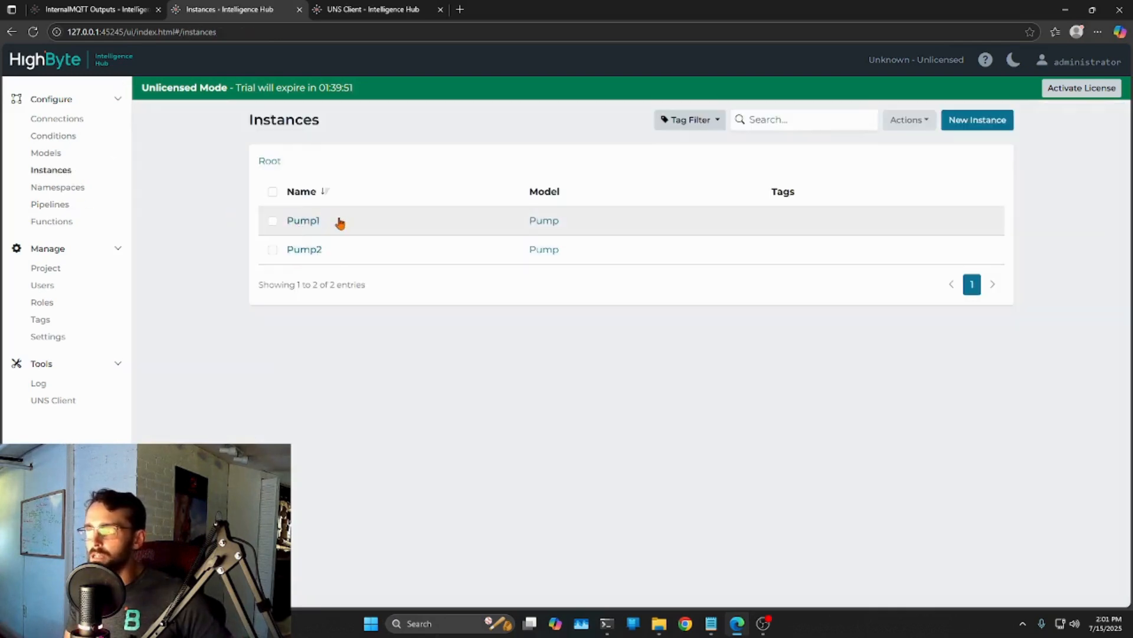
left_click(292, 221)
scroll(463, 372, "down", 5)
left_click(206, 238)
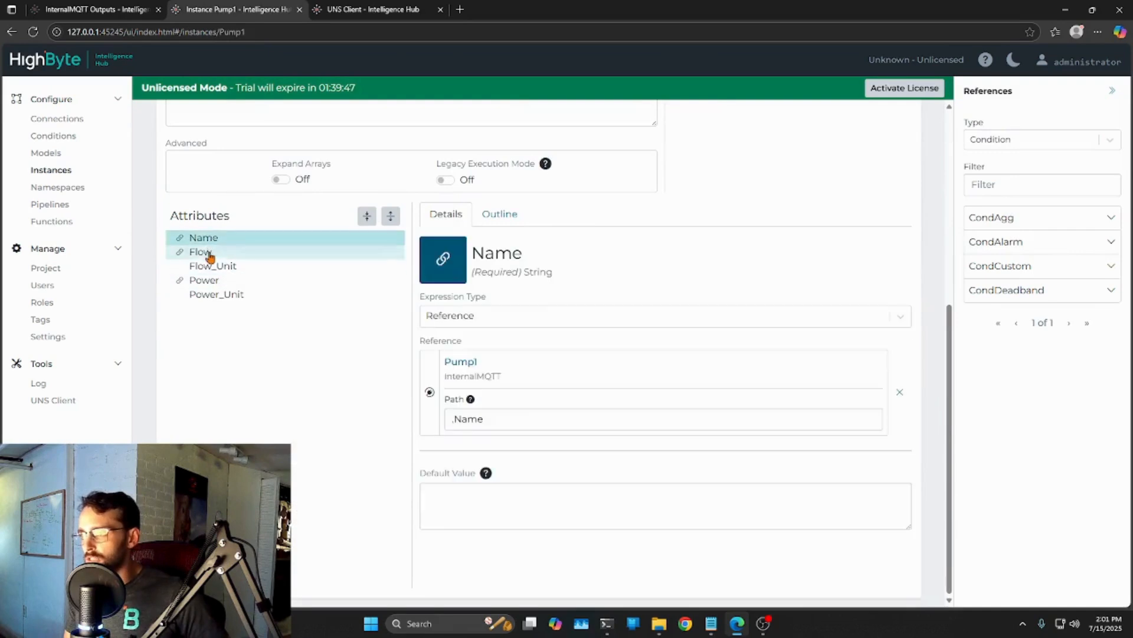
left_click(208, 253)
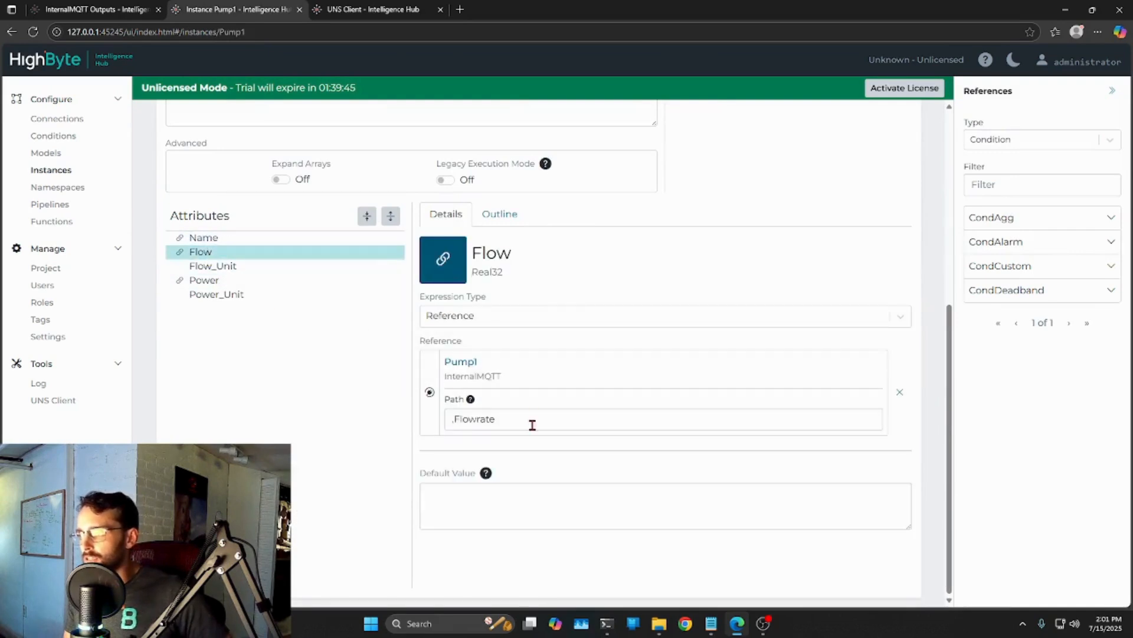
left_click(204, 282)
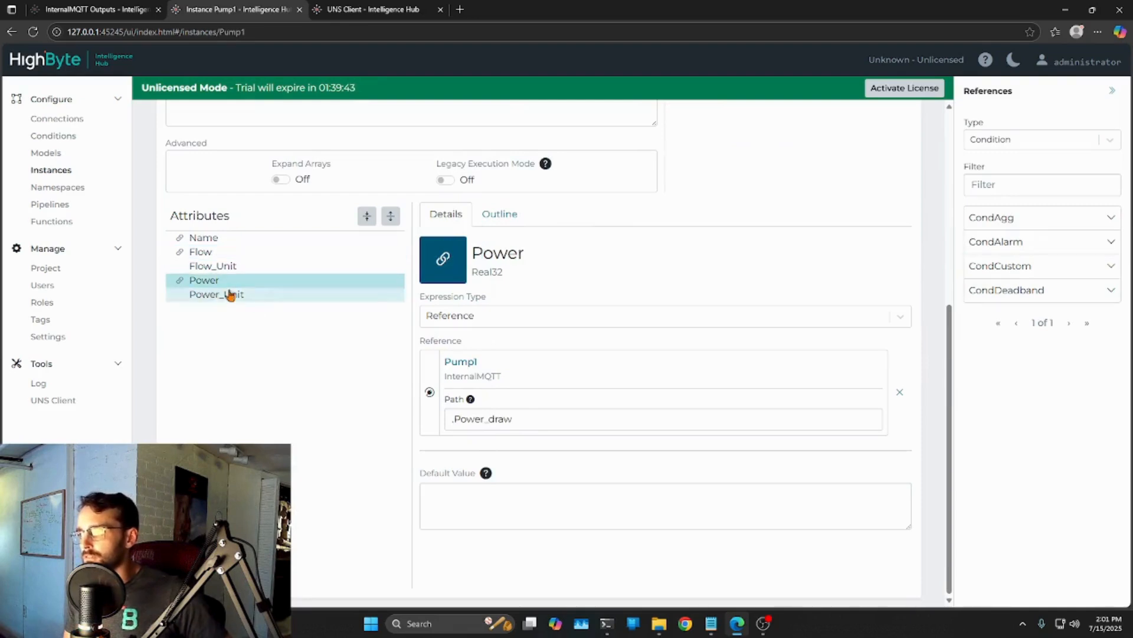
Change the Power attribute's expression type to Expression and read the help for the instance's Initialization setting
left_click(481, 317)
left_click(466, 346)
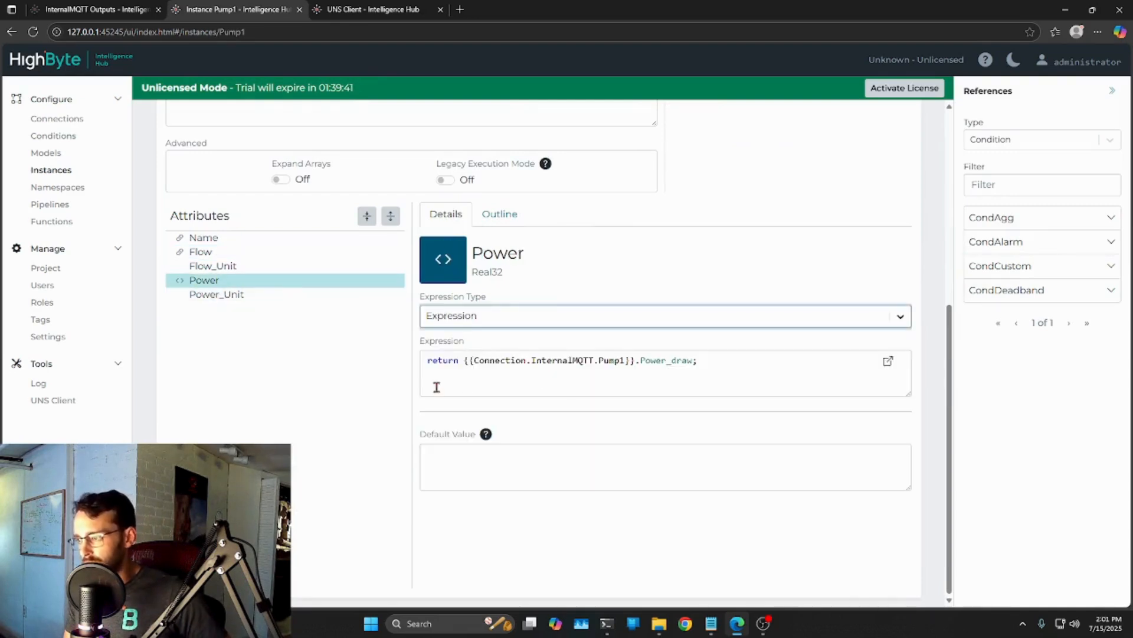
scroll(514, 251, "up", 5)
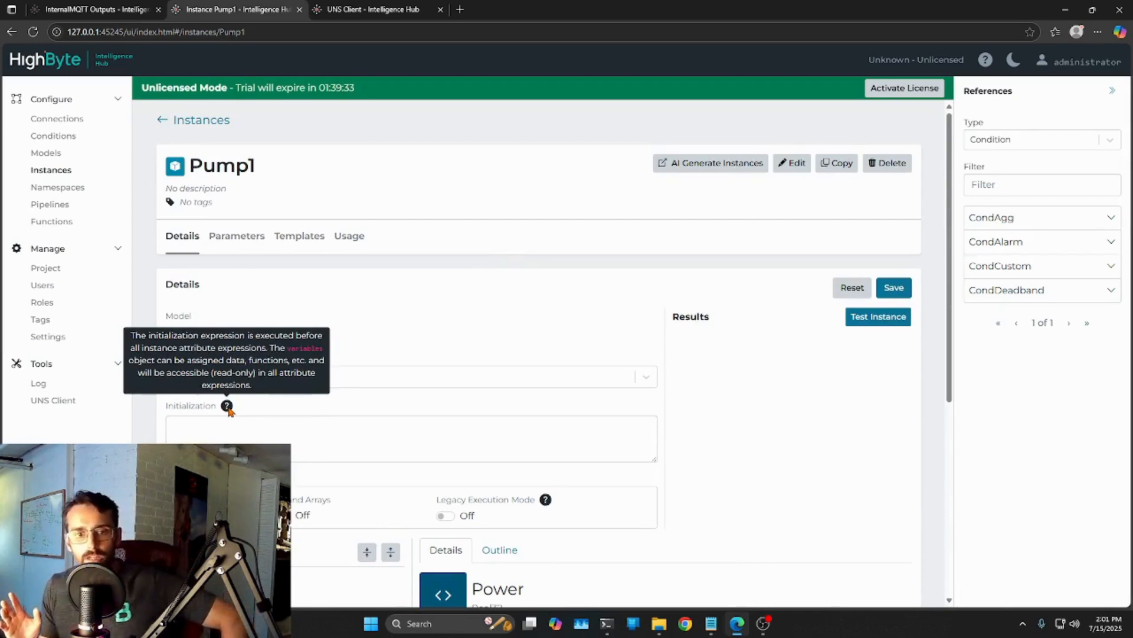
scroll(227, 411, "down", 3)
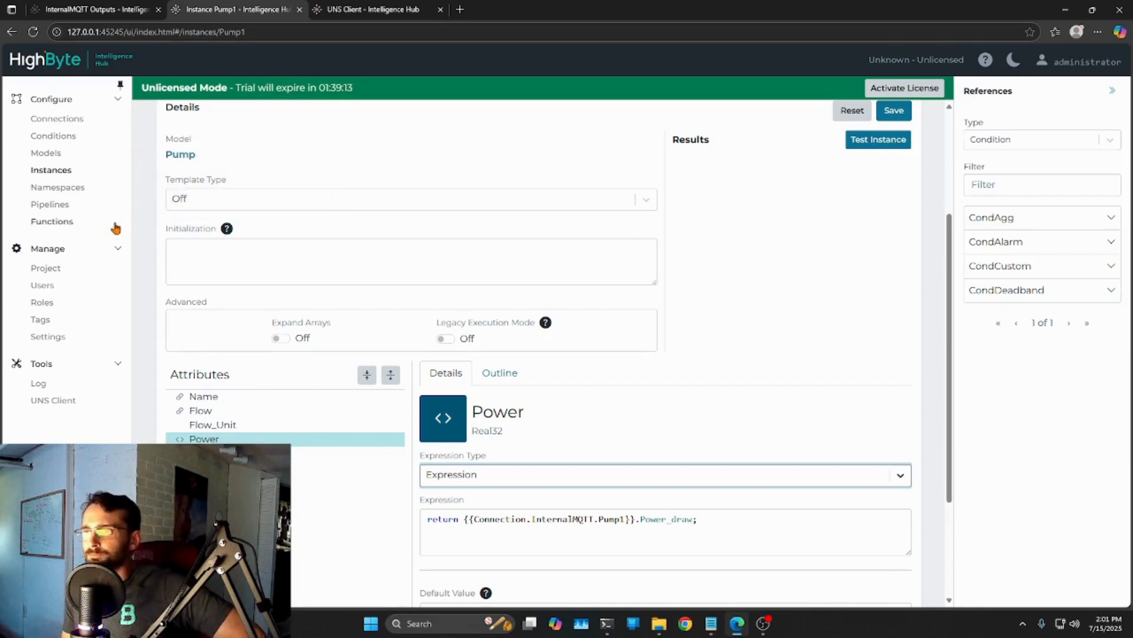
Check the list of instances and reopen the Pump3Instance pipeline to review its stage layout
left_click(54, 170)
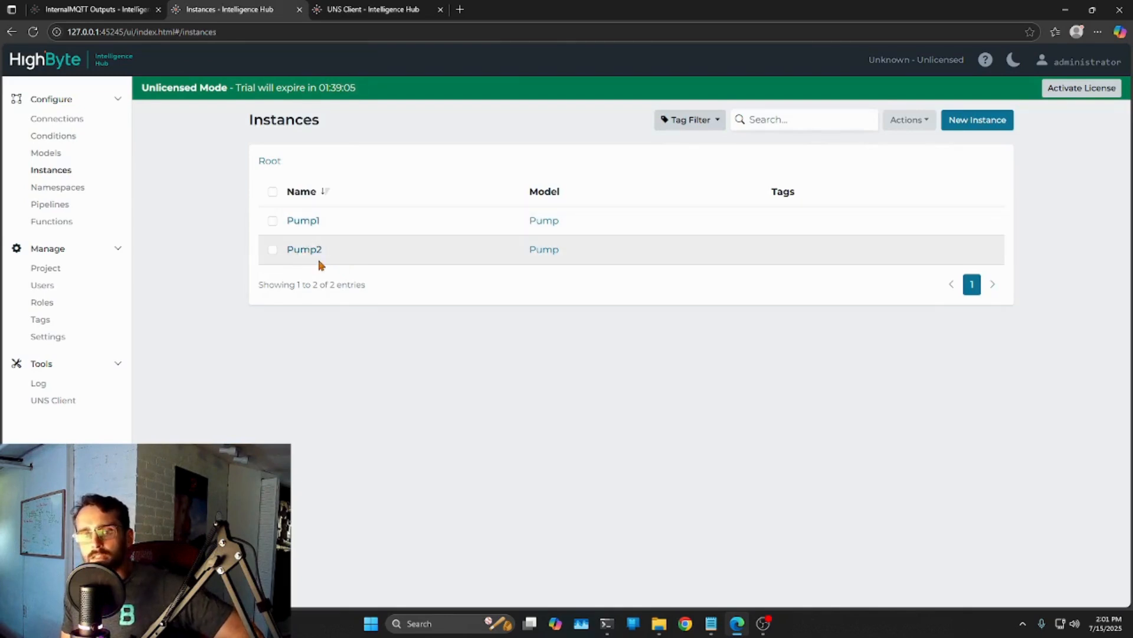
left_click(51, 205)
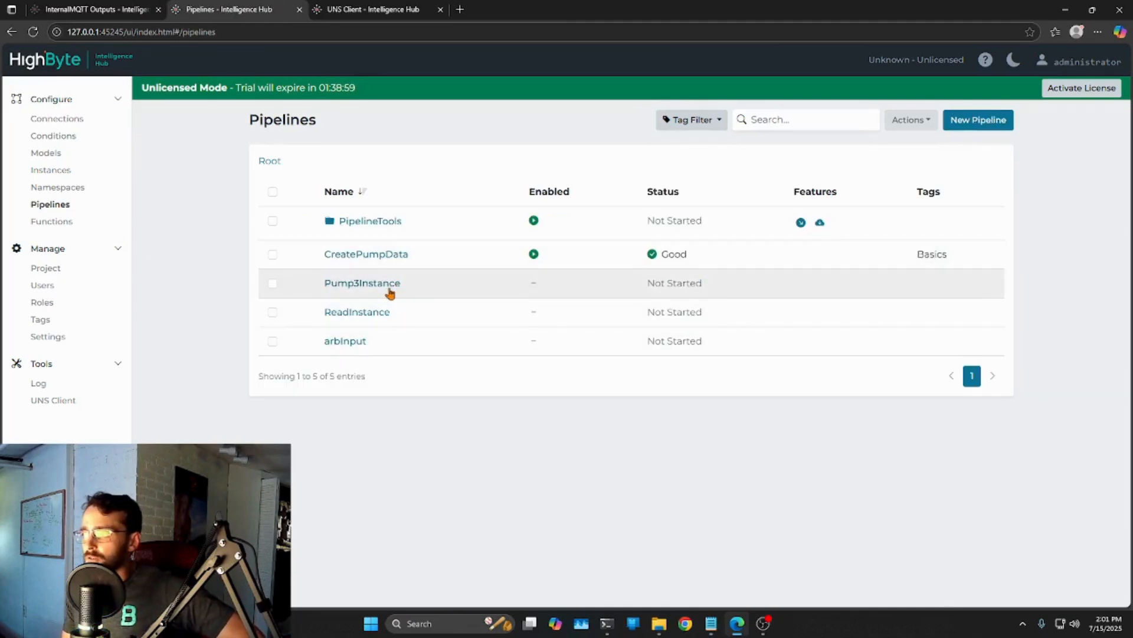
left_click(381, 287)
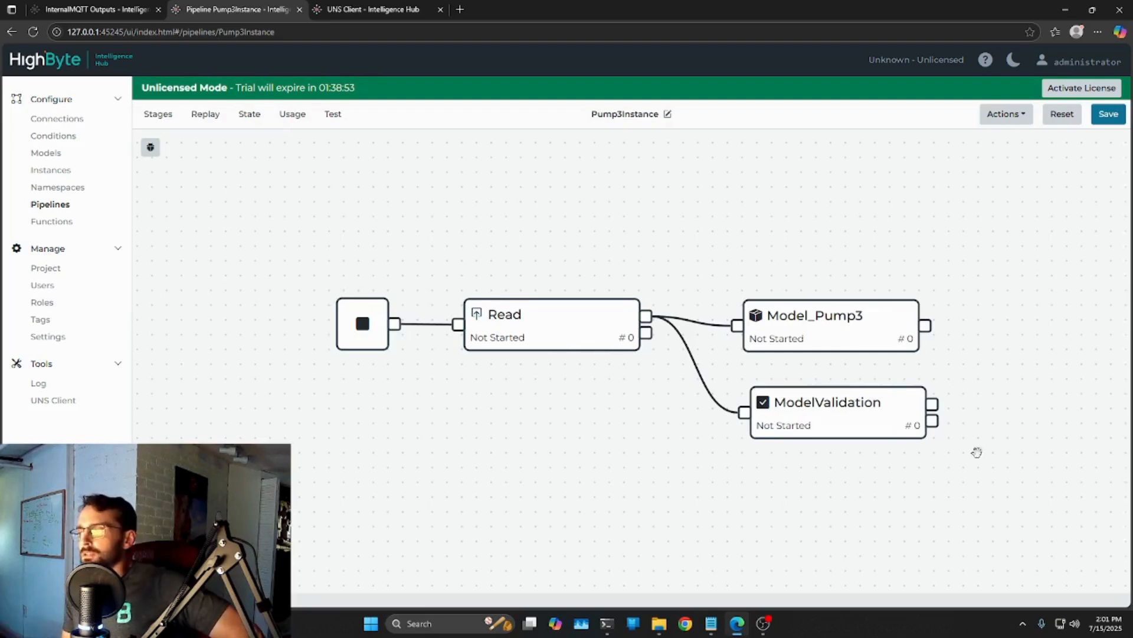
left_click_drag(698, 446, 625, 456)
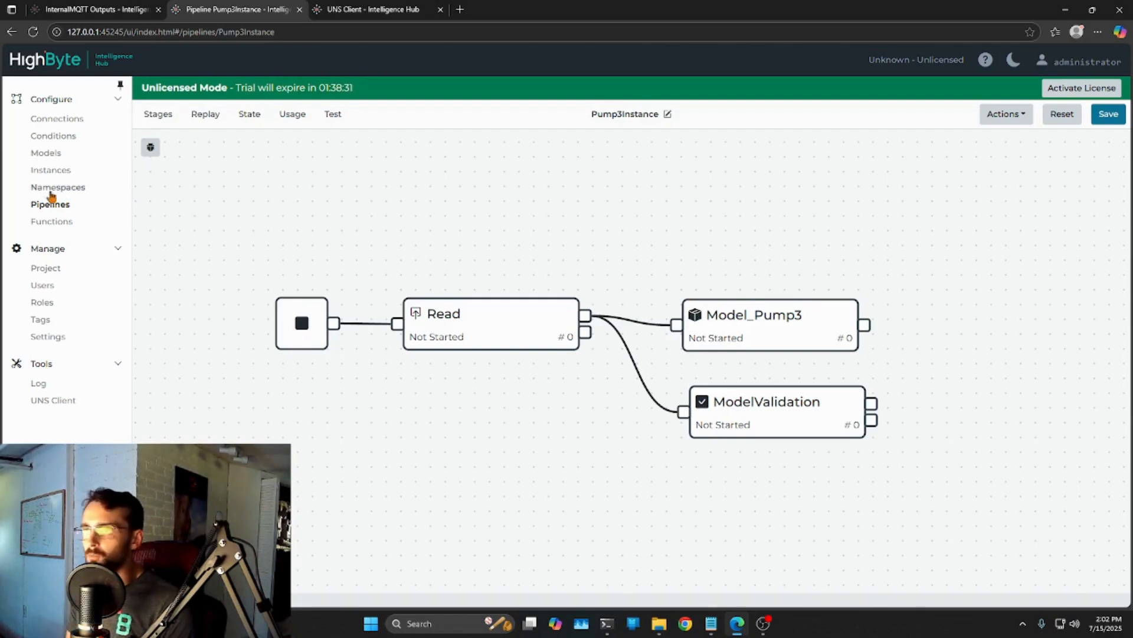
Open the Pump1 instance, try the Static template type, set it to Dynamic and review the template fields
left_click(50, 170)
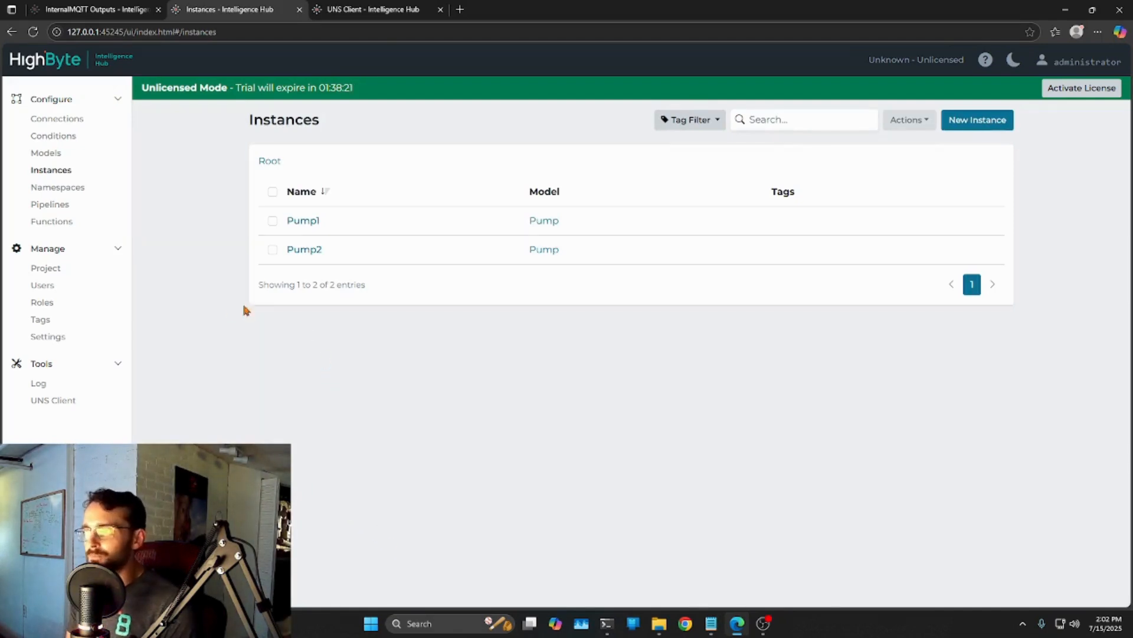
left_click(308, 222)
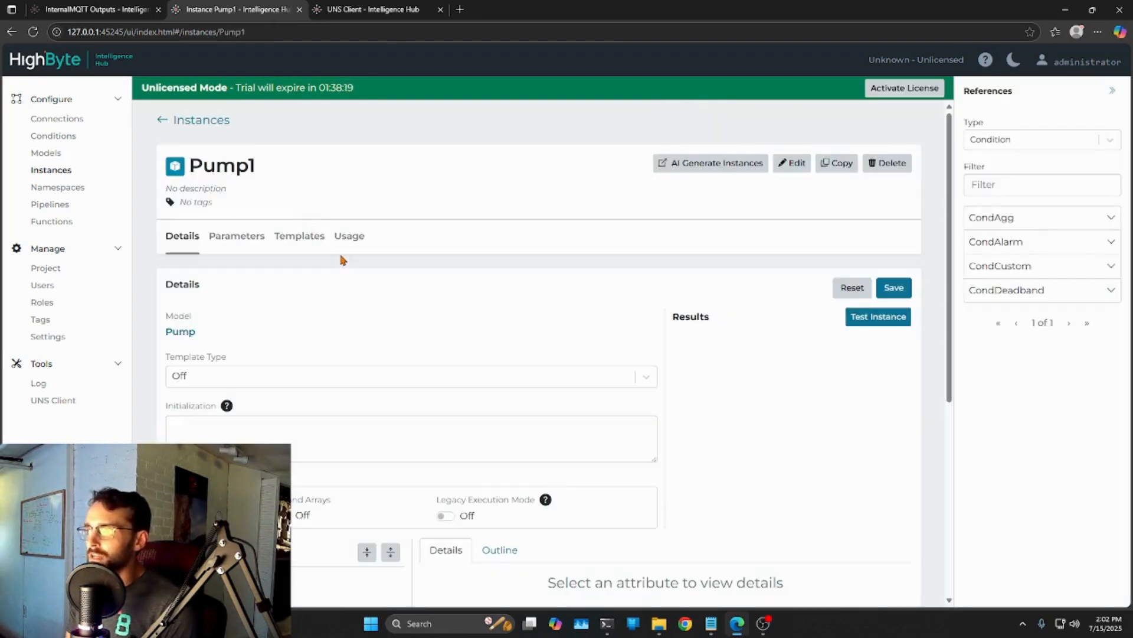
scroll(304, 299, "down", 3)
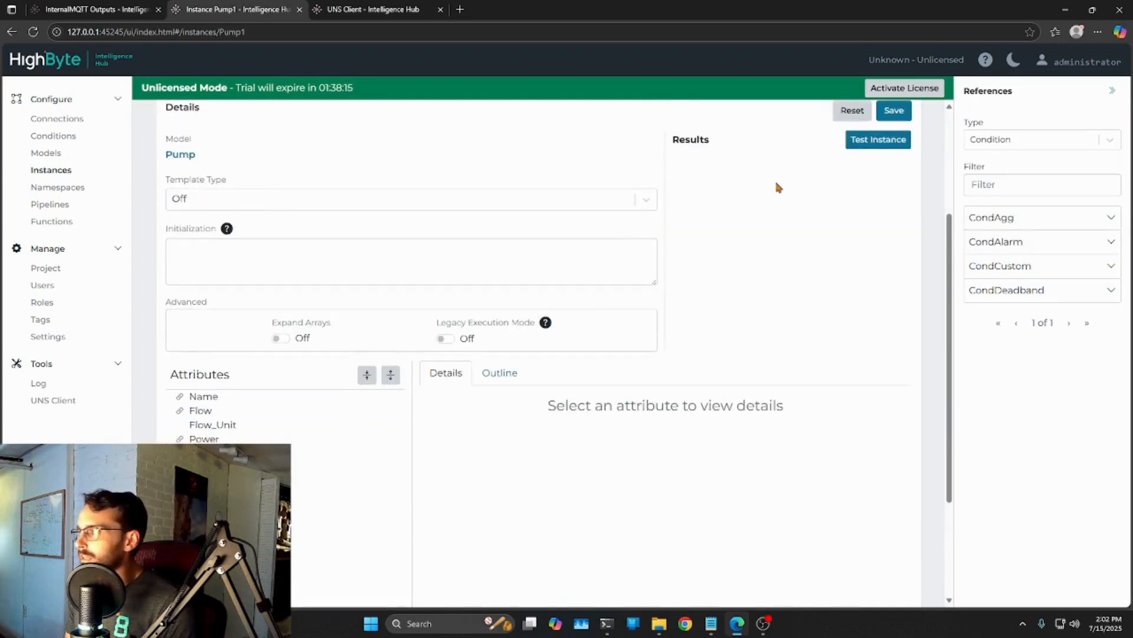
scroll(295, 363, "up", 3)
left_click(189, 378)
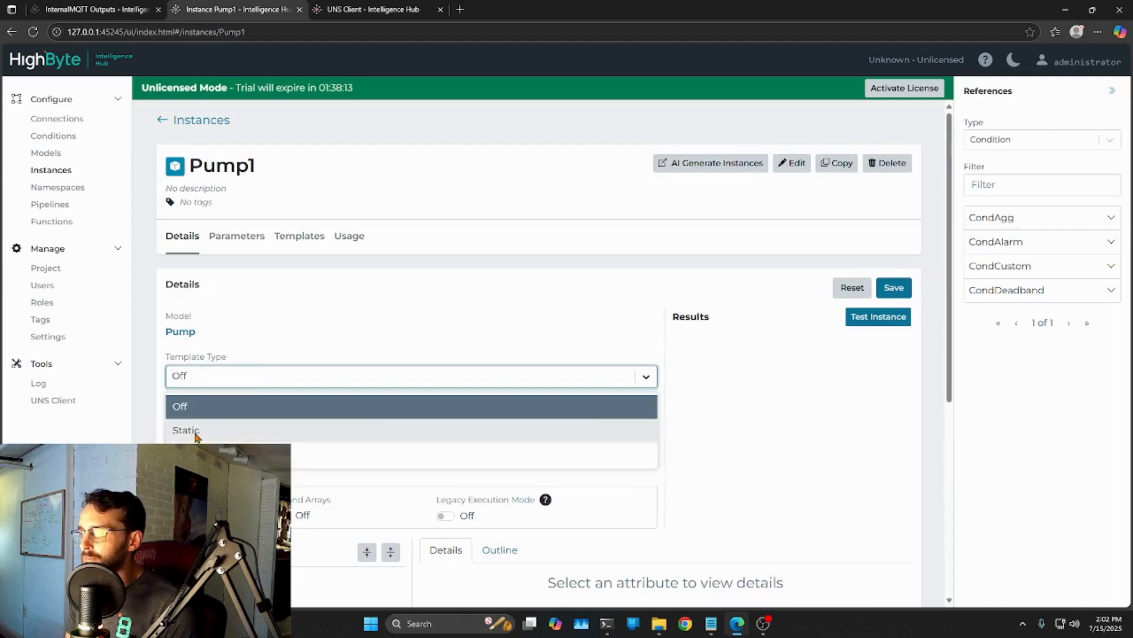
left_click(197, 430)
left_click(233, 385)
left_click(254, 453)
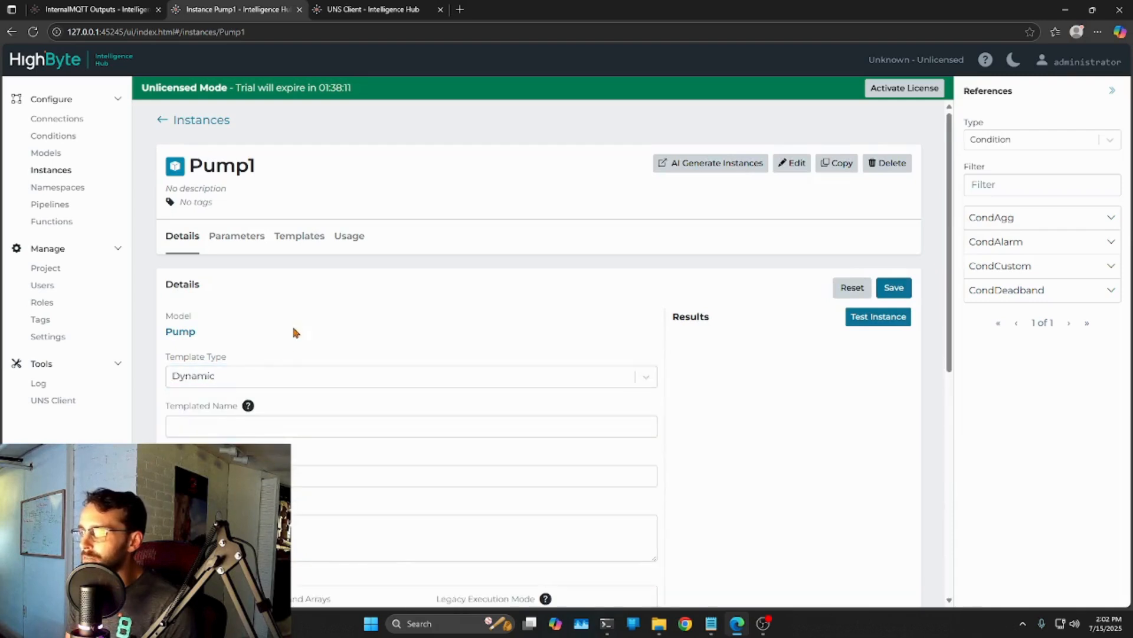
scroll(264, 134, "down", 4)
scroll(265, 205, "up", 1)
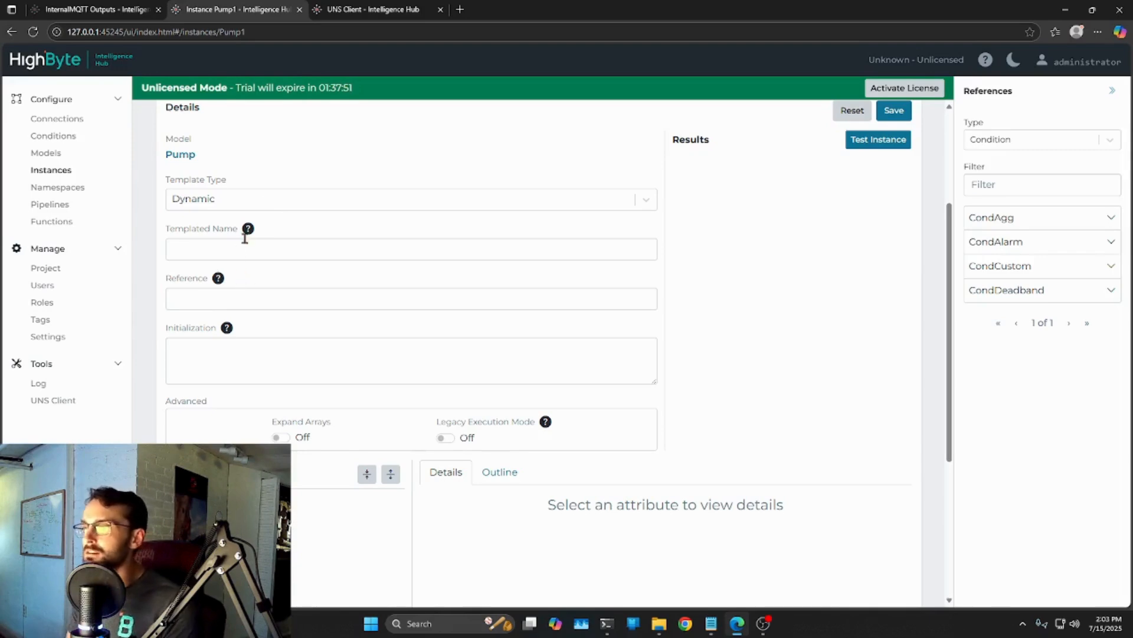
mouse_move(249, 229)
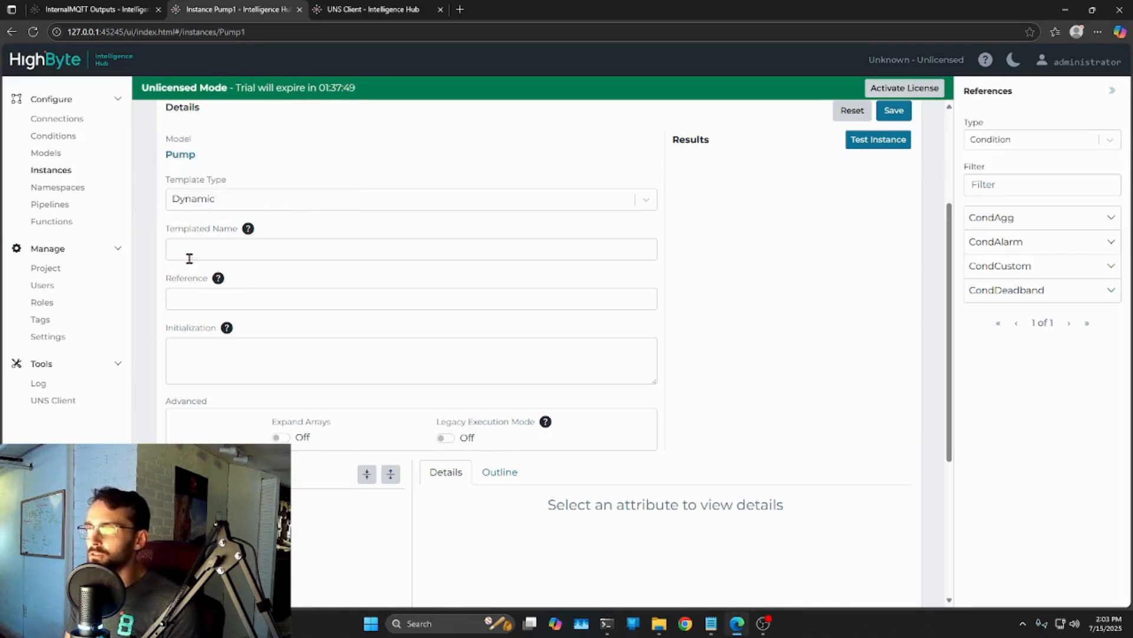
Switch the Pump1 instance's template type to Static and look over its attributes
left_click(222, 200)
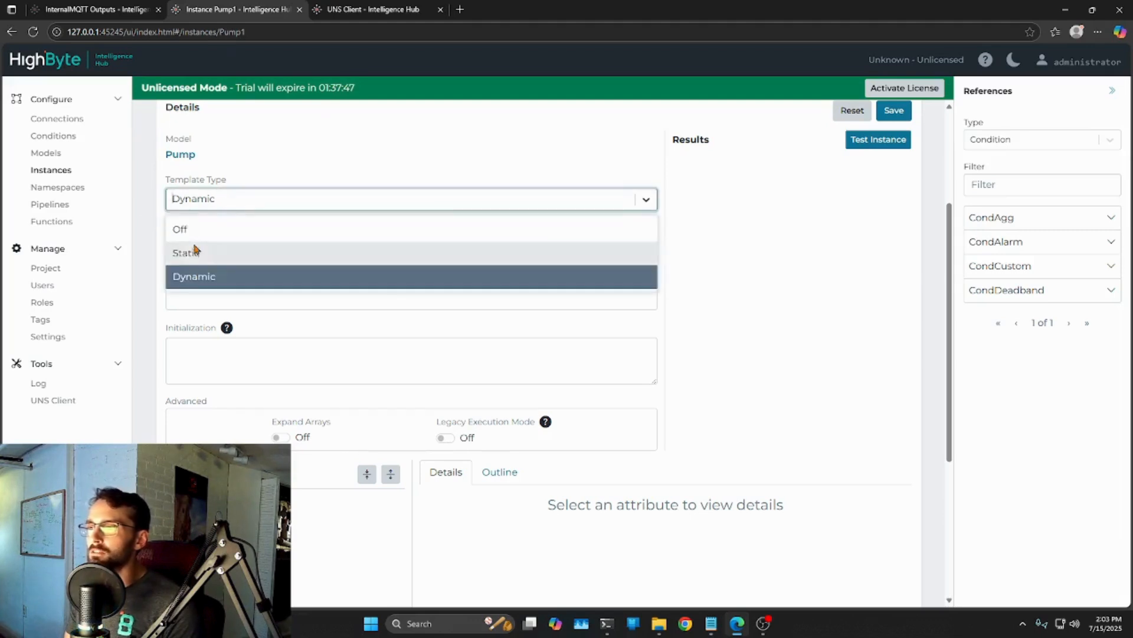
left_click(196, 250)
scroll(244, 321, "down", 5)
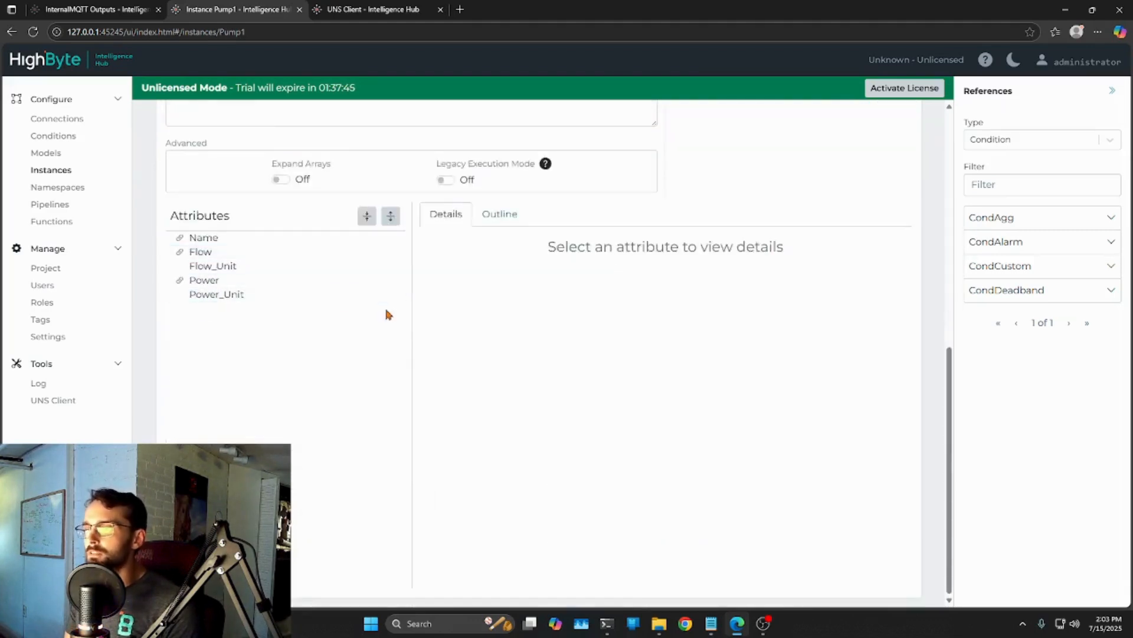
scroll(387, 313, "up", 5)
Add a static template parameter named pumps with the pattern 1-3
left_click(196, 339)
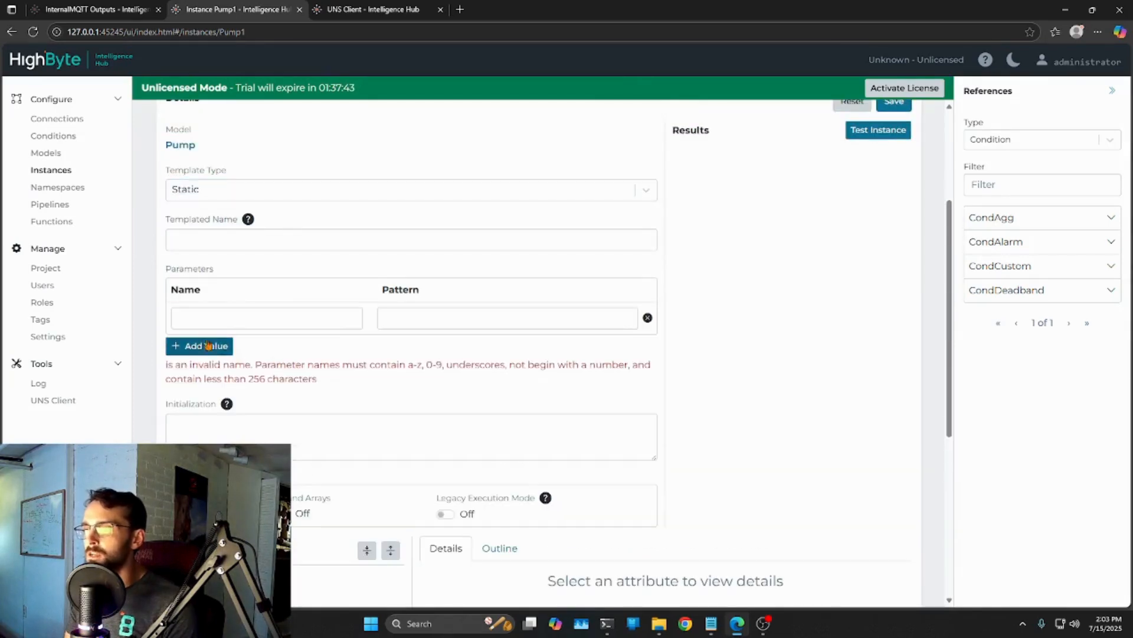
left_click(294, 320)
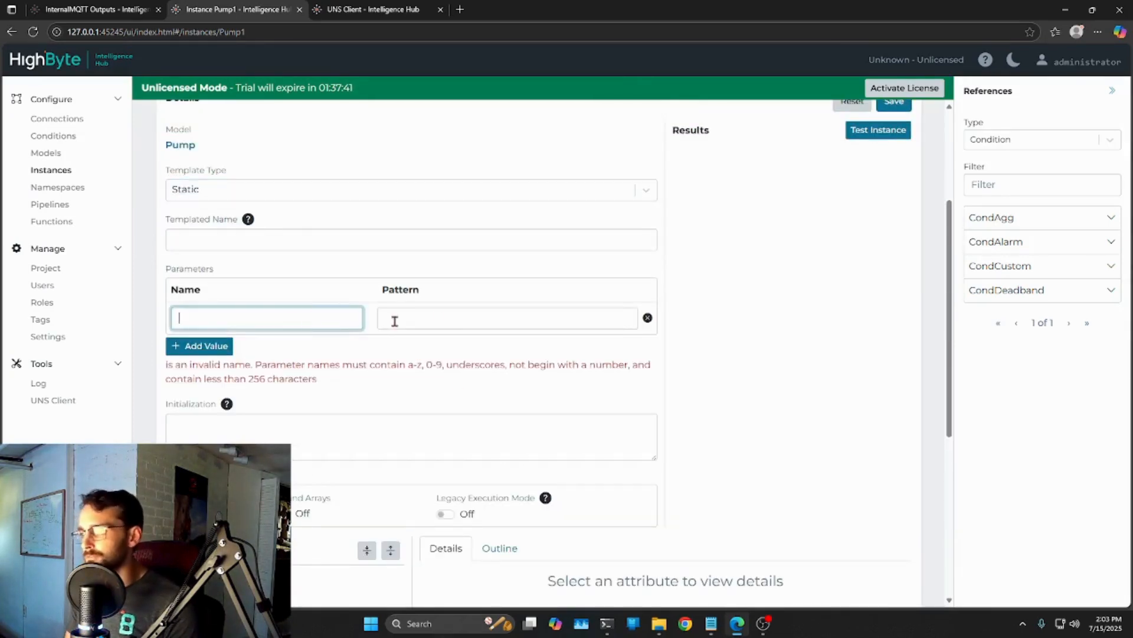
left_click(472, 323)
type("1-2")
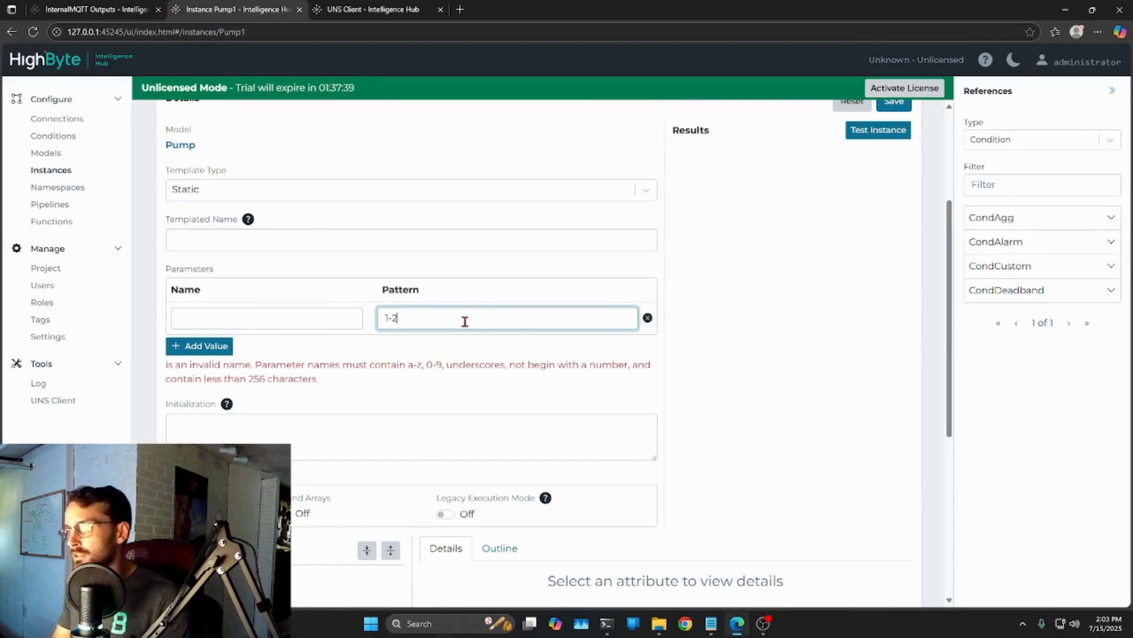
key("BackSpace")
type("3")
left_click(298, 319)
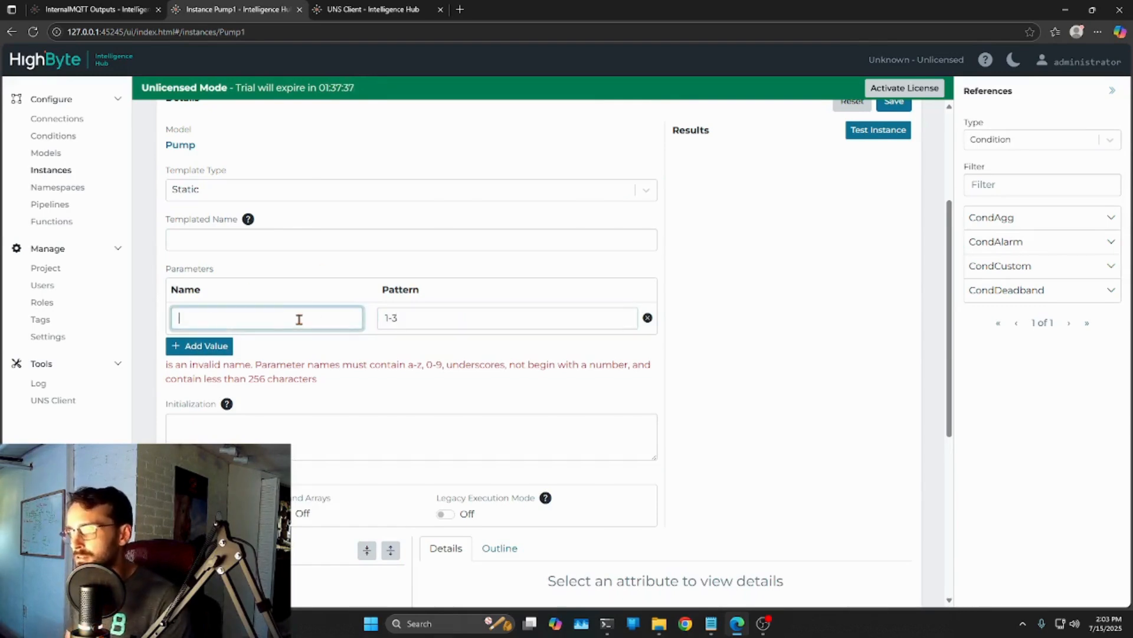
type("punp")
key("BackSpace")
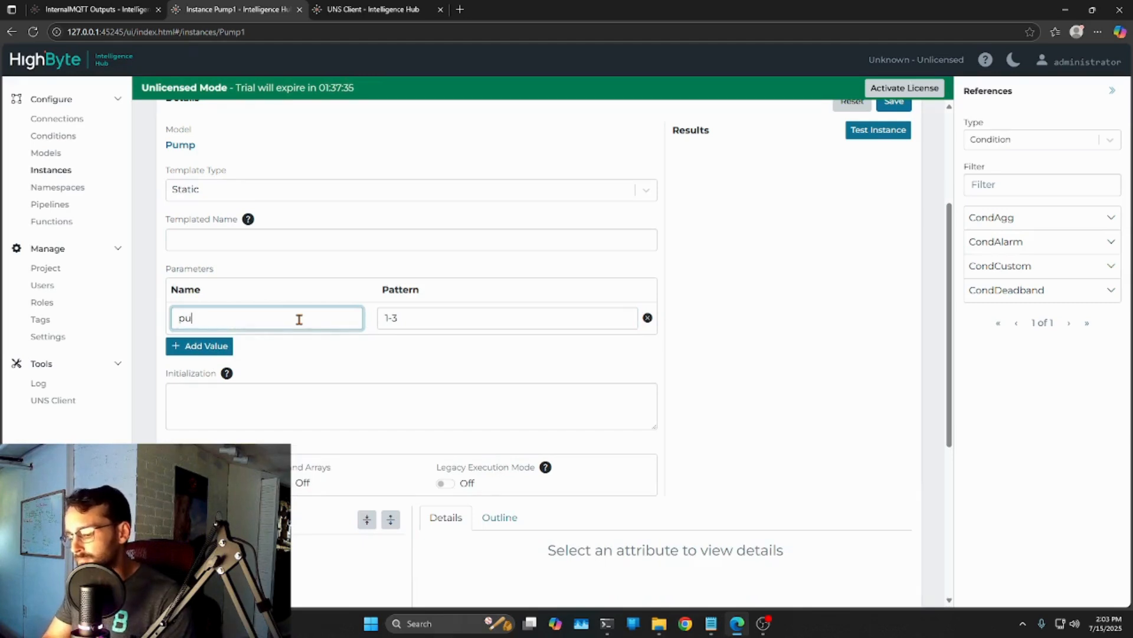
type("mps")
left_click(402, 356)
mouse_move(248, 223)
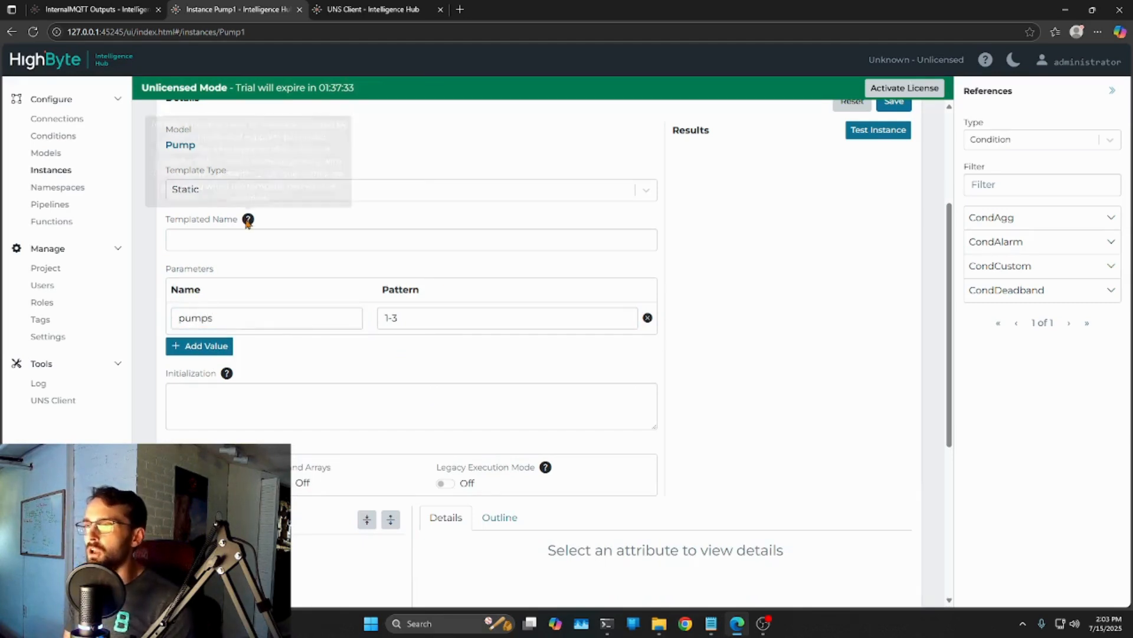
Set the Pump1 instance's template type back to Dynamic
left_click(216, 192)
left_click(204, 264)
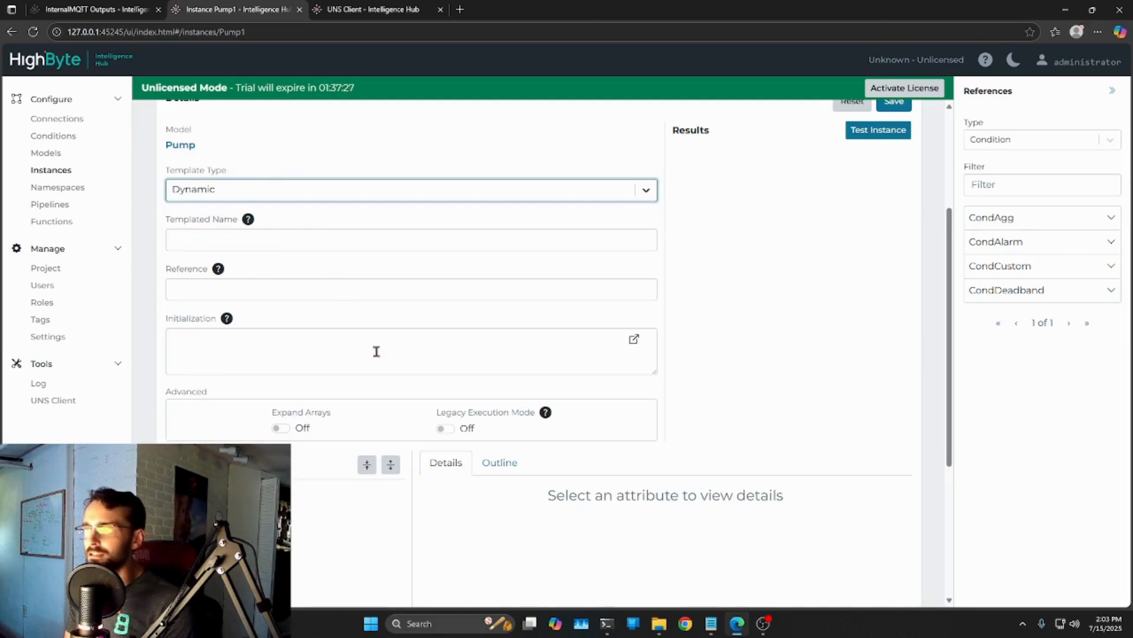
scroll(757, 351, "up", 3)
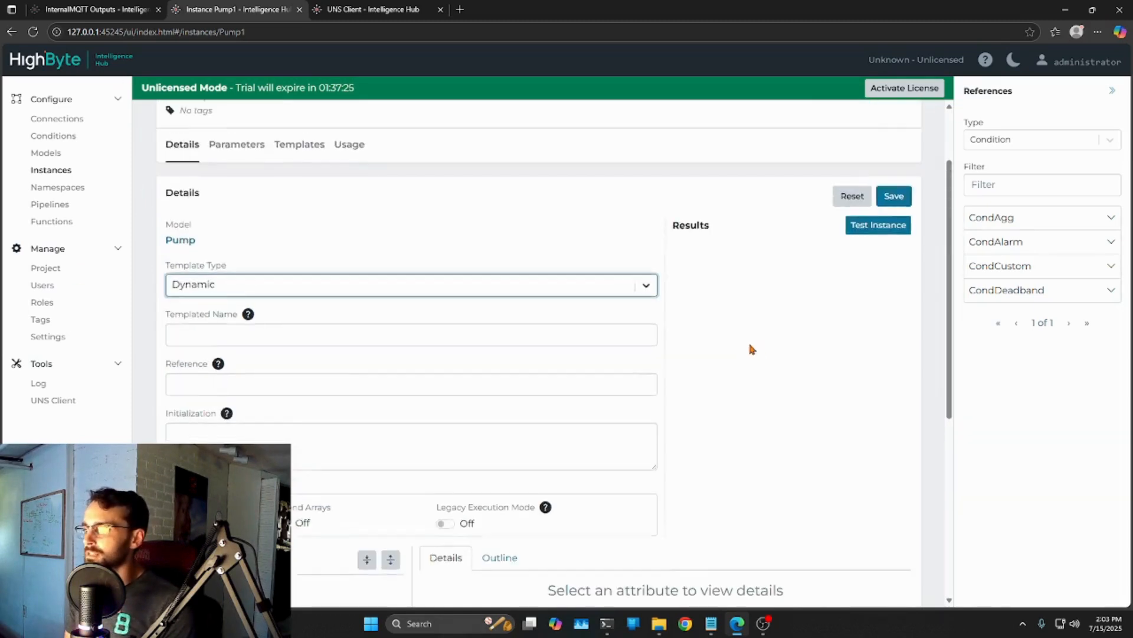